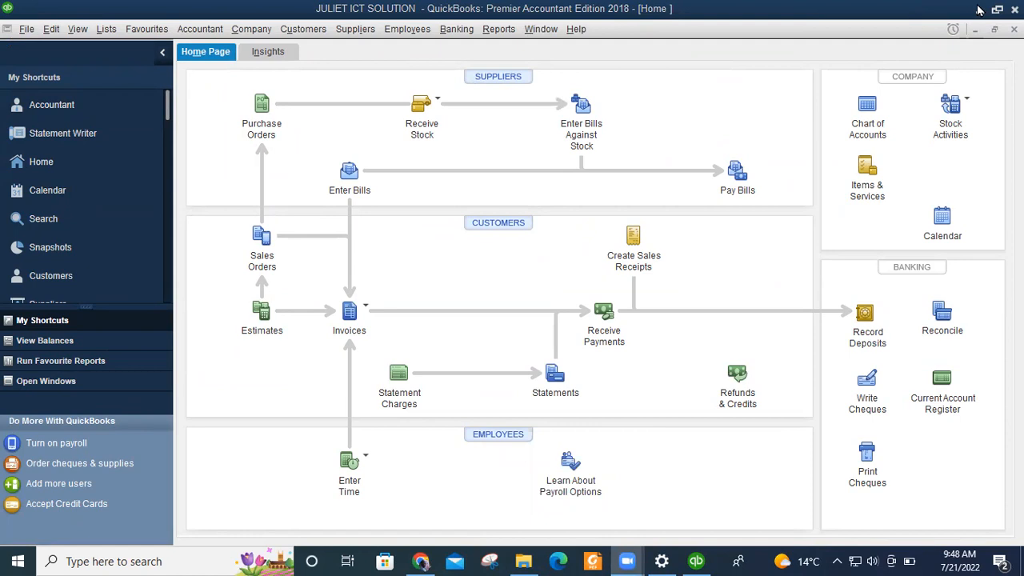
# Dismiss the stray Suppliers menu and open the Lists menu showing Fixed Asset Item List.
pyautogui.click(978, 9)
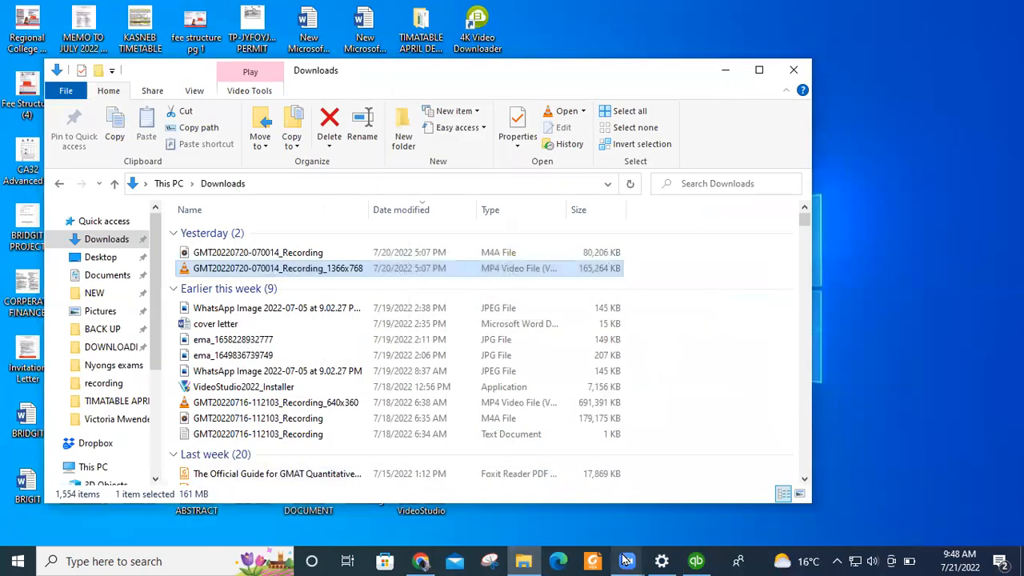
pyautogui.click(696, 560)
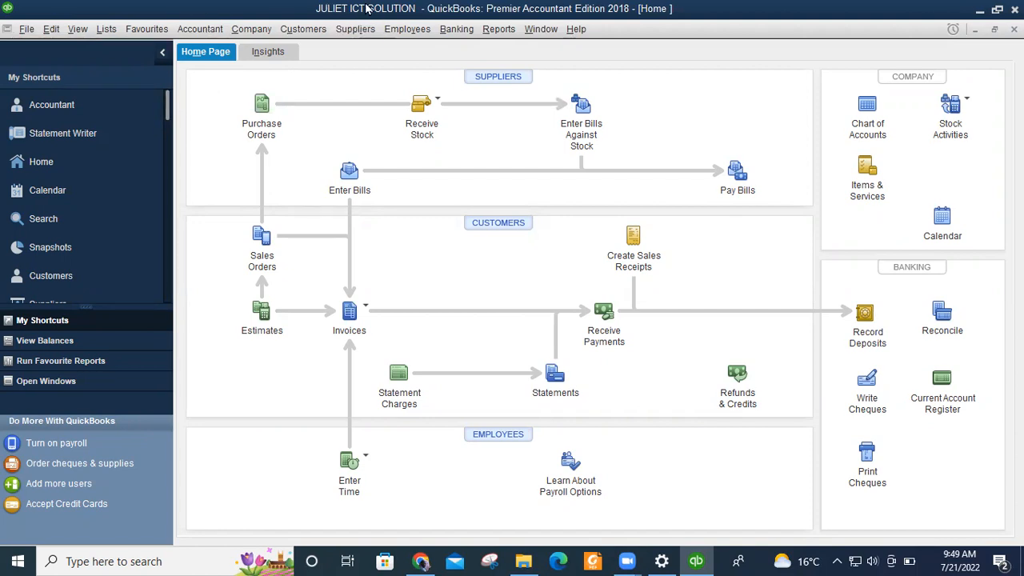
pyautogui.click(102, 29)
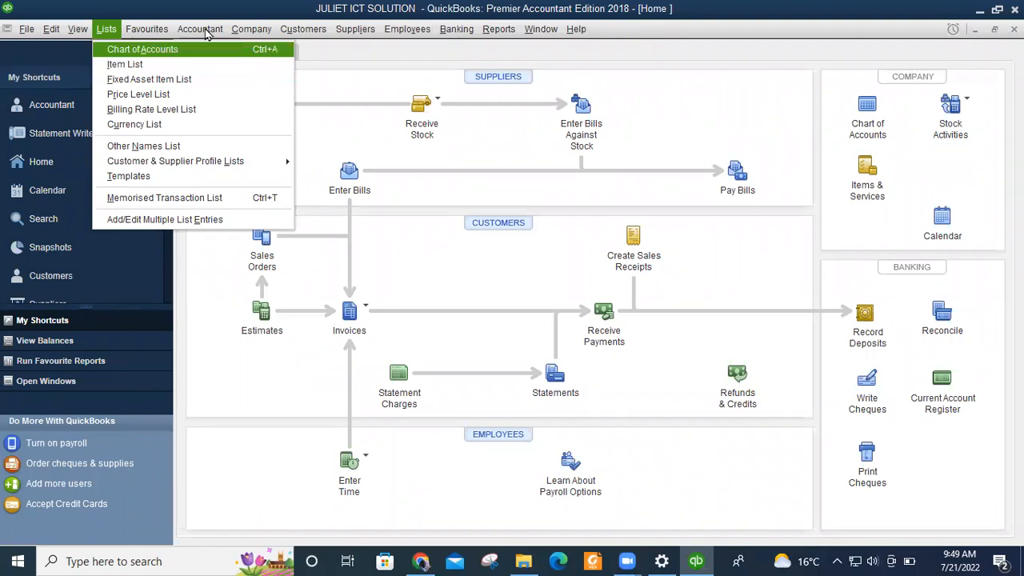
pyautogui.moveTo(206, 33)
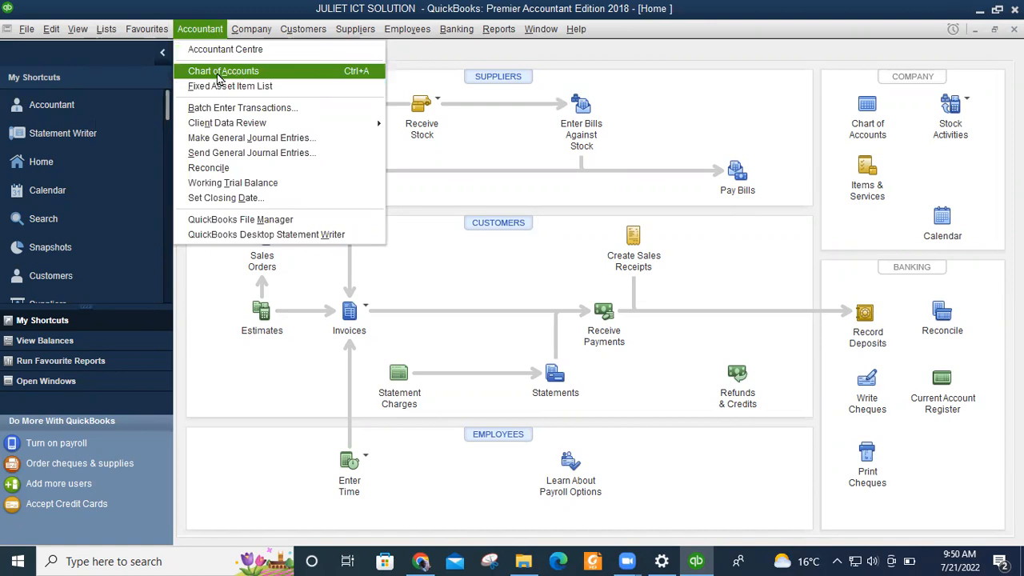
pyautogui.moveTo(301, 32)
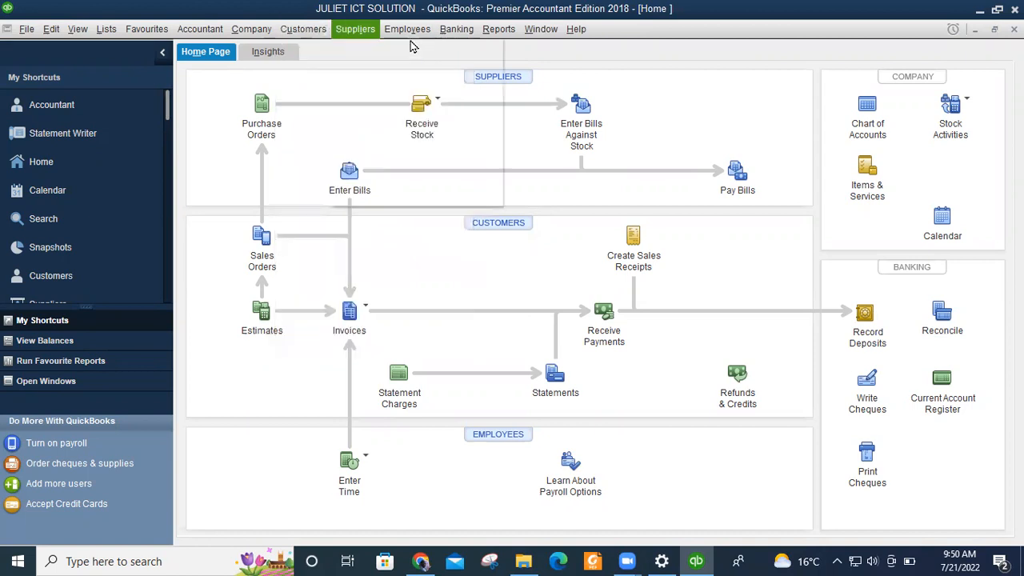
pyautogui.moveTo(368, 32)
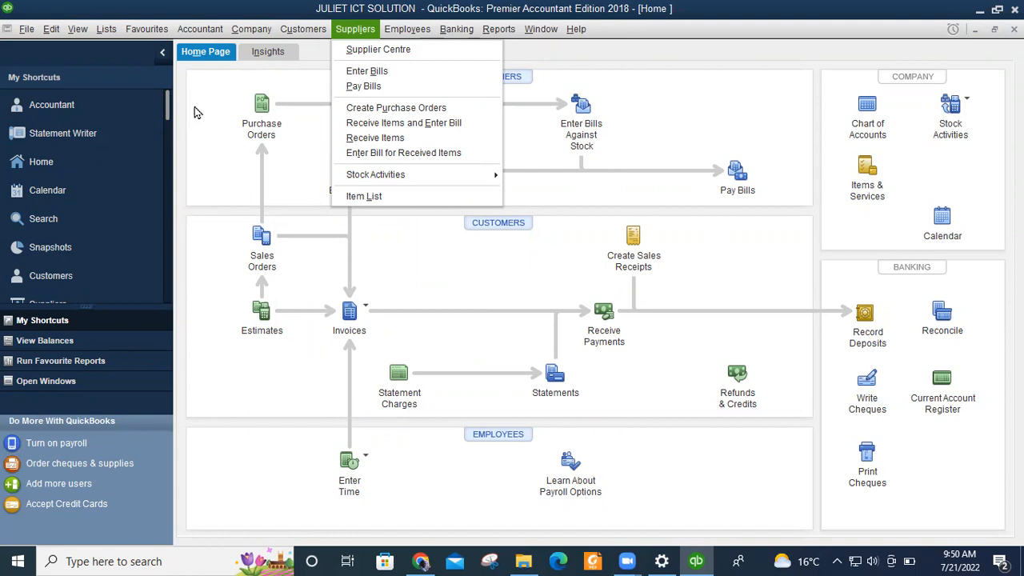
pyautogui.click(225, 121)
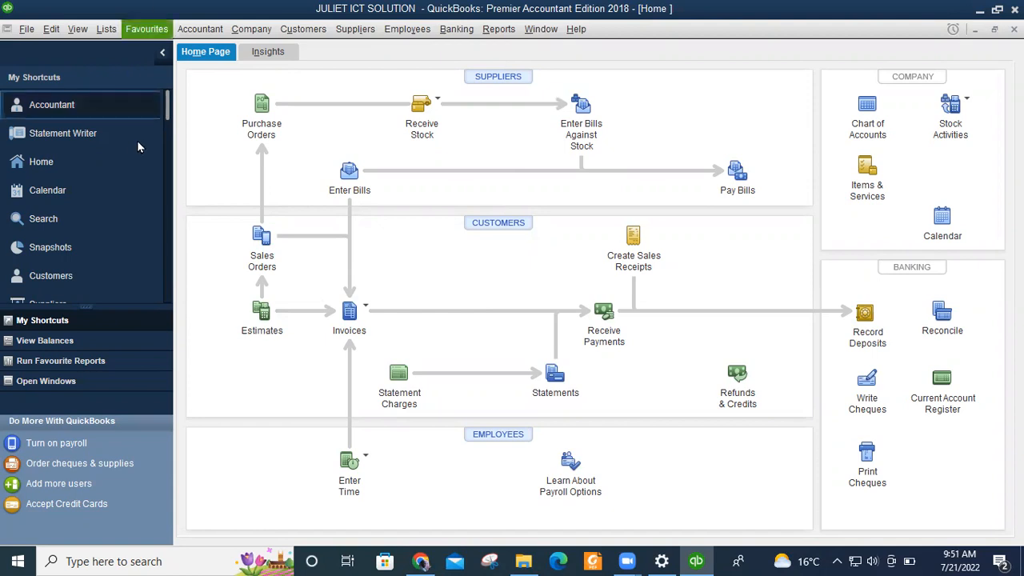
pyautogui.click(109, 32)
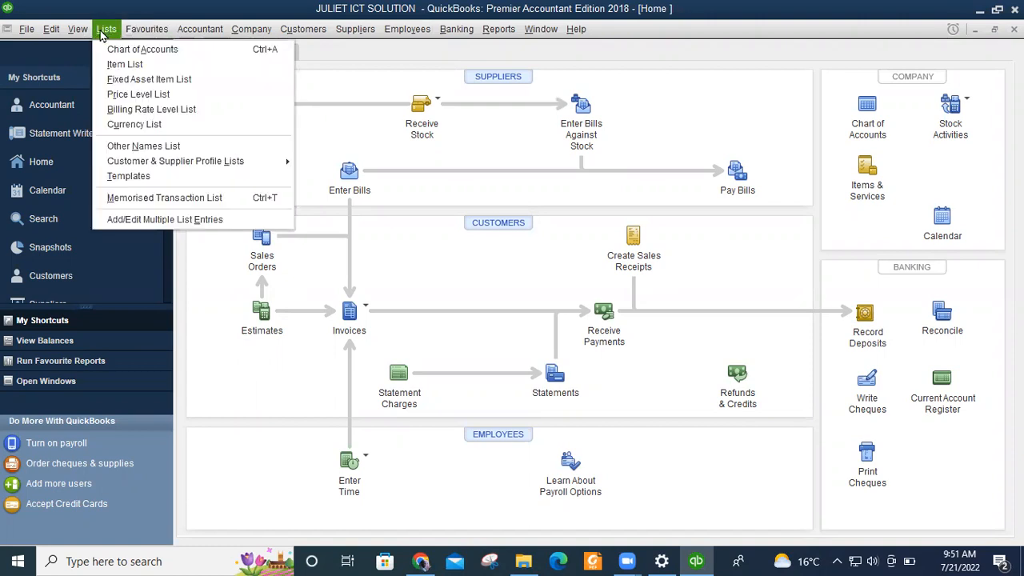
# Open the empty Fixed Asset Item List and start a new fixed asset item.
pyautogui.click(143, 80)
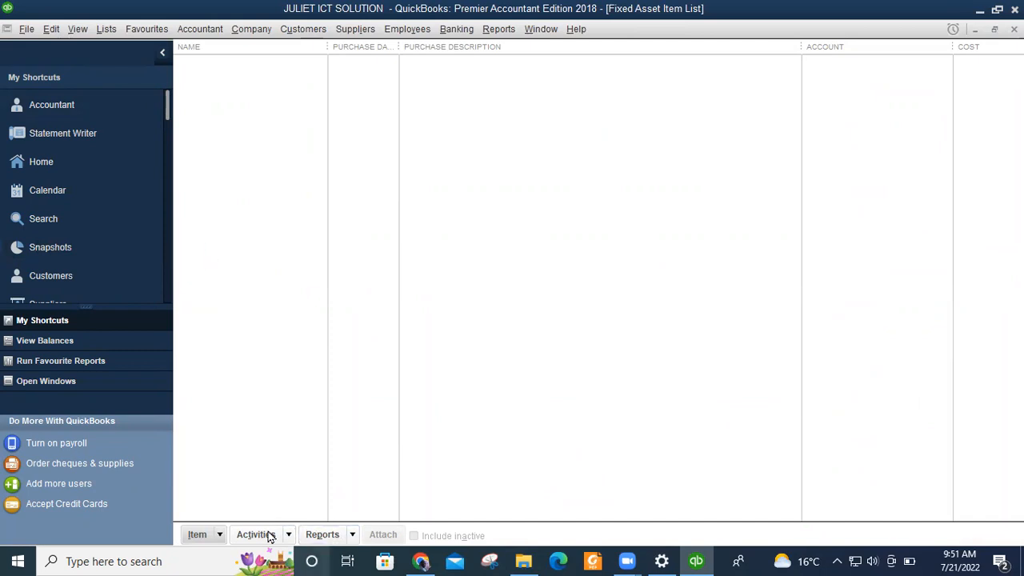
pyautogui.click(219, 538)
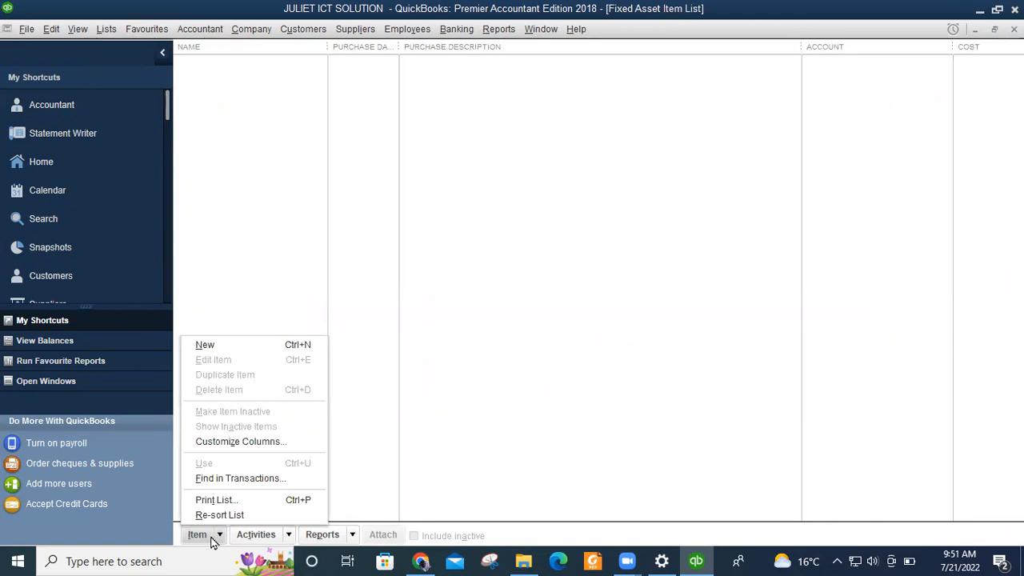
pyautogui.click(205, 346)
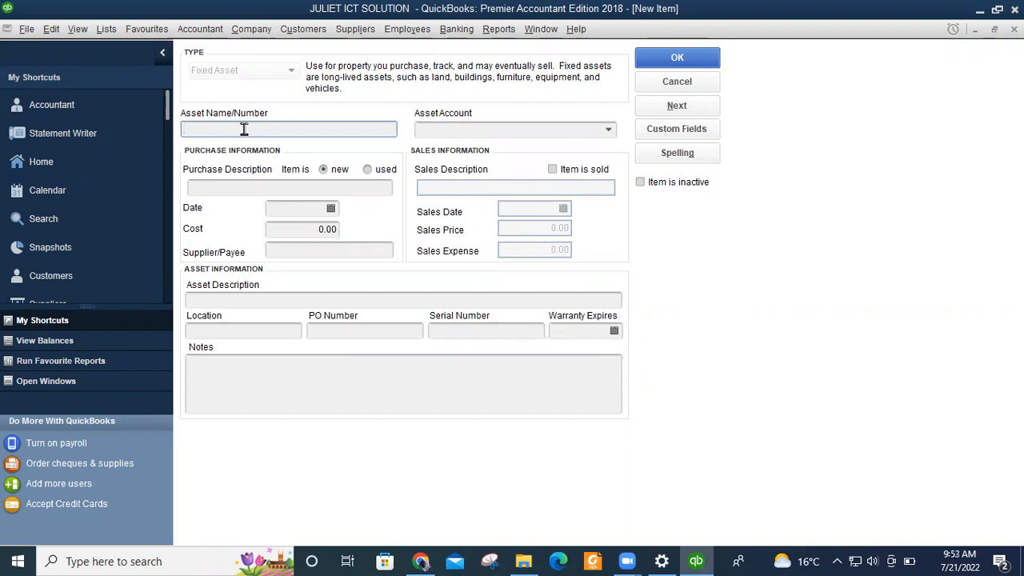
# Name the asset VEHICLE, mark it new, and enter purchase description NEW.
pyautogui.write('VEH')
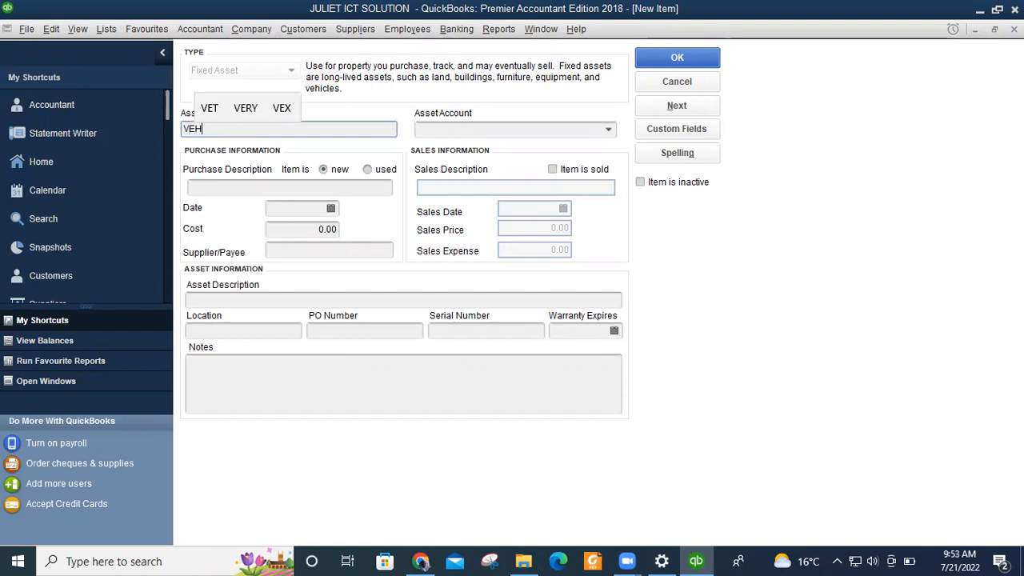
pyautogui.write('ICLE')
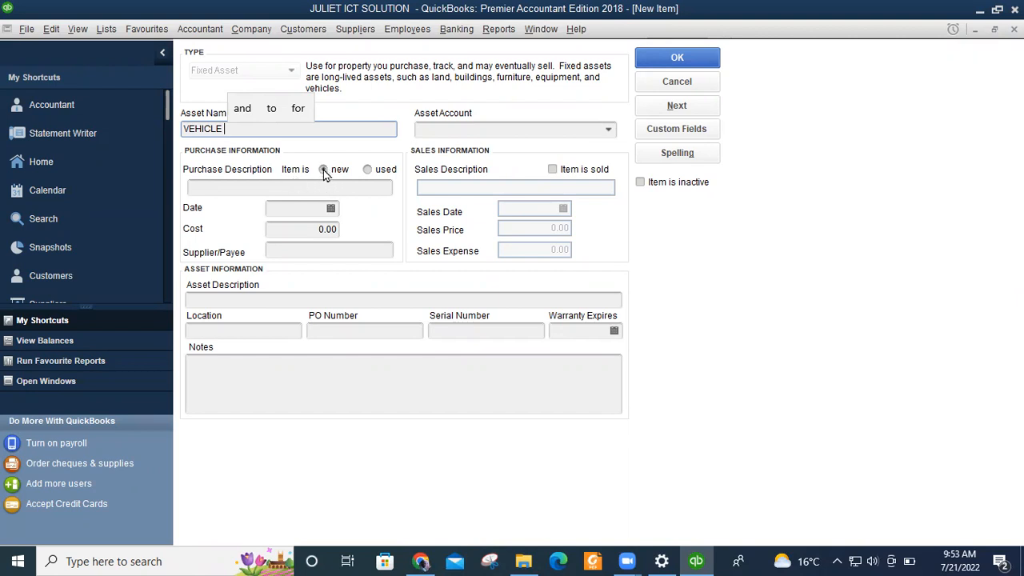
pyautogui.click(368, 169)
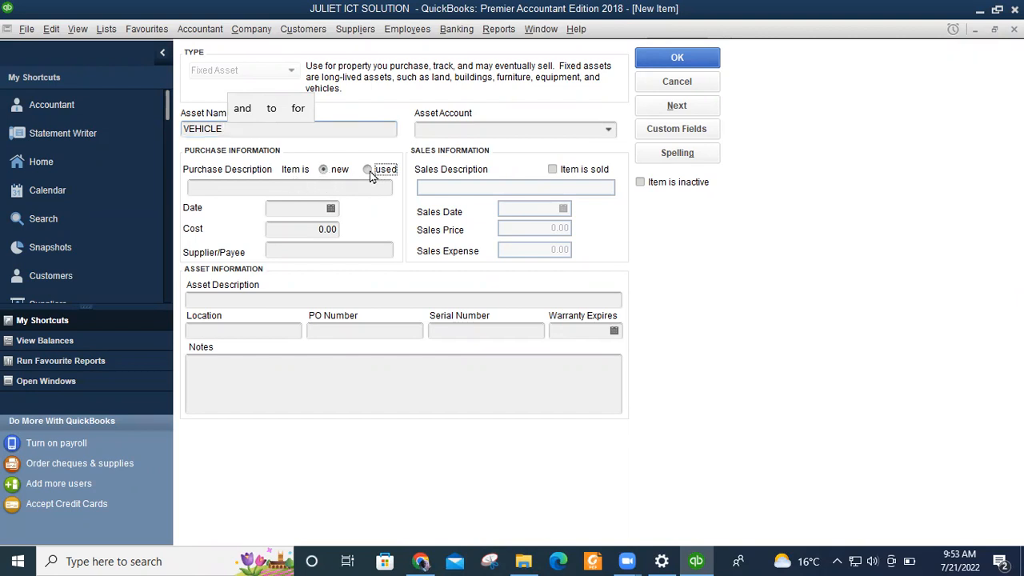
pyautogui.click(283, 185)
pyautogui.click(325, 169)
pyautogui.click(283, 187)
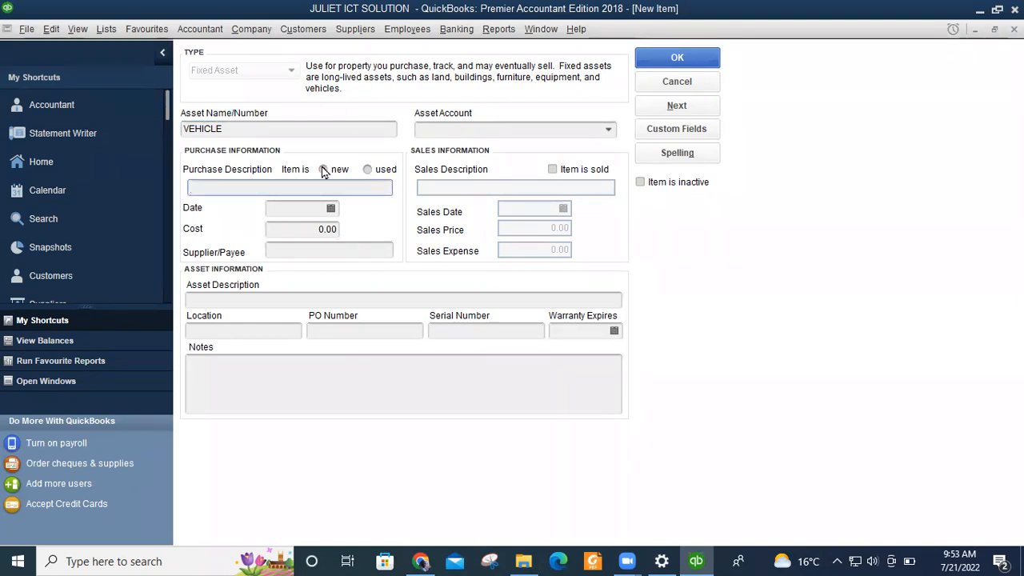
pyautogui.write('NEW')
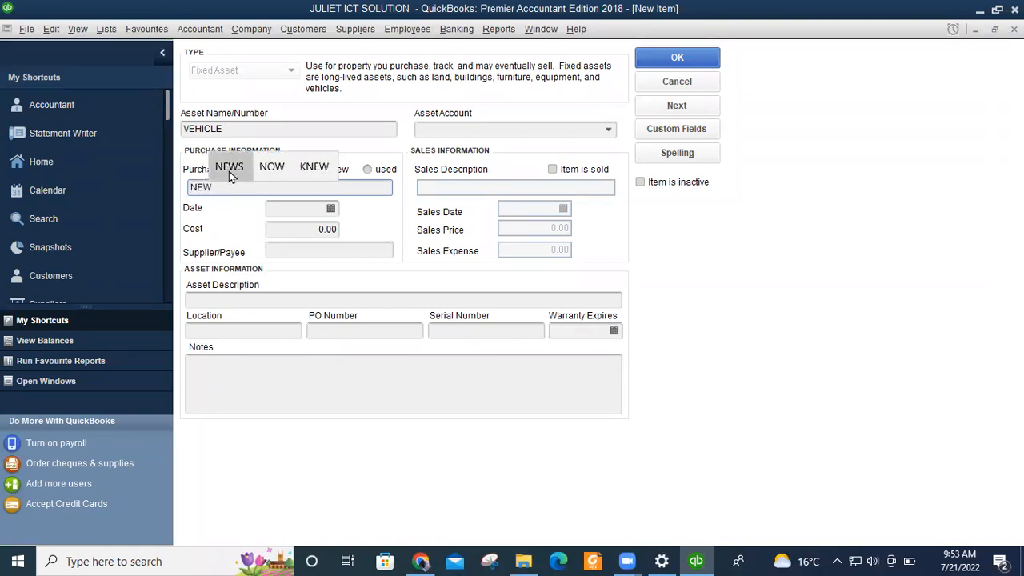
pyautogui.click(329, 210)
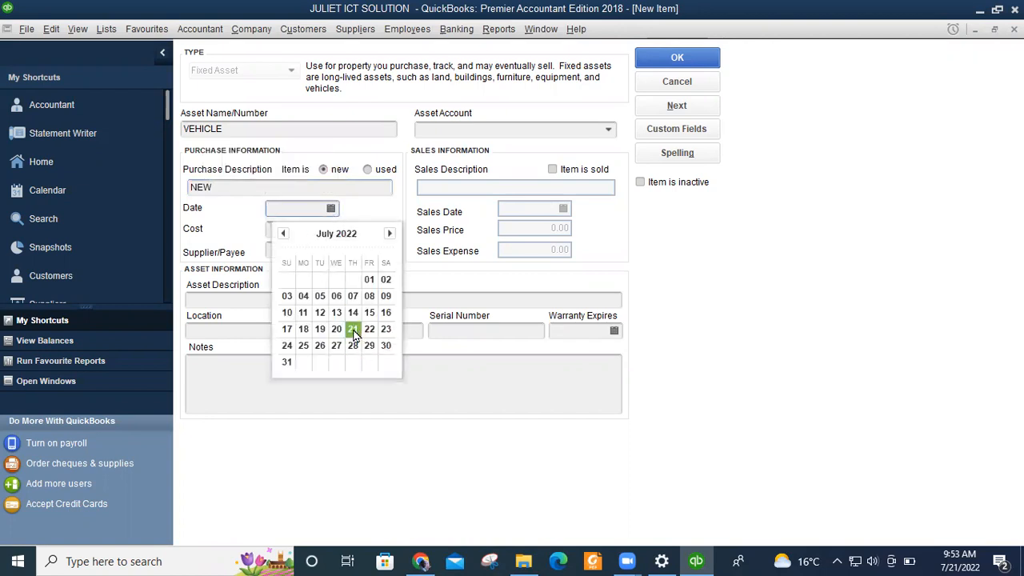
# Set the vehicle's purchase date to 07/21/2022, cost 350,000.00 and supplier JUMA MOTORS.
pyautogui.click(353, 331)
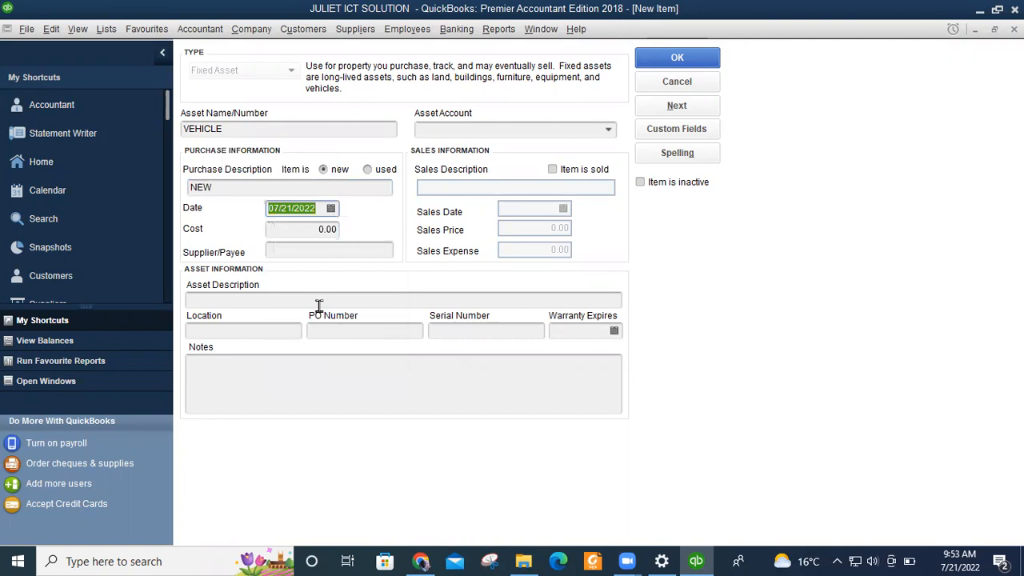
pyautogui.press('Tab')
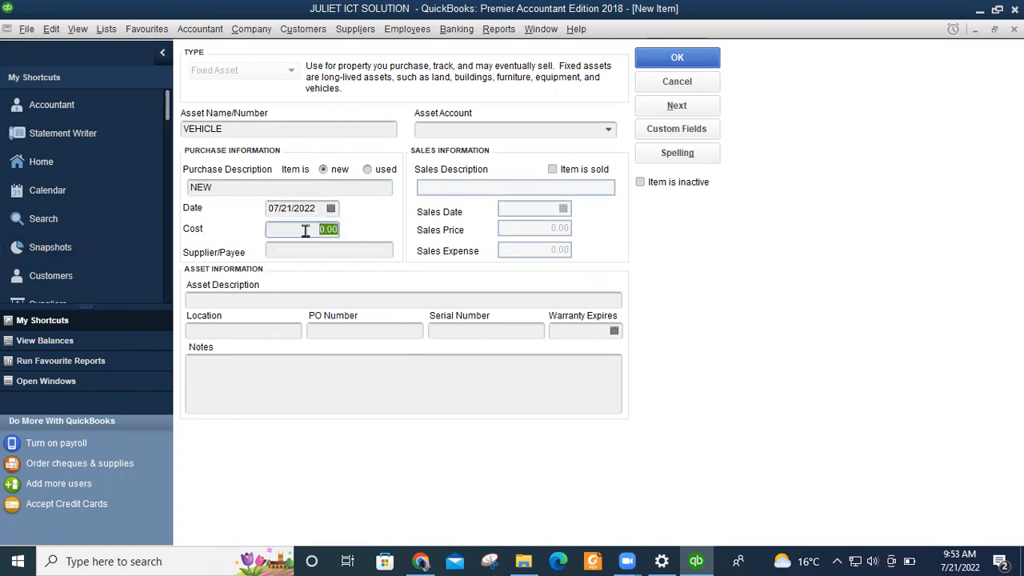
pyautogui.write('1')
pyautogui.press('BackSpace')
pyautogui.write('350000')
pyautogui.click(298, 250)
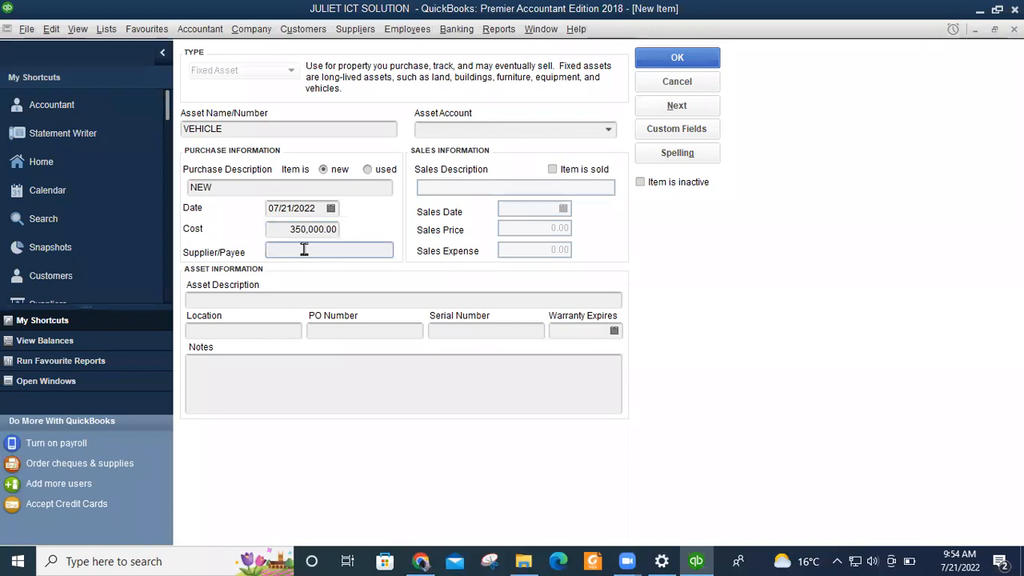
pyautogui.write('JUMA MOTORS')
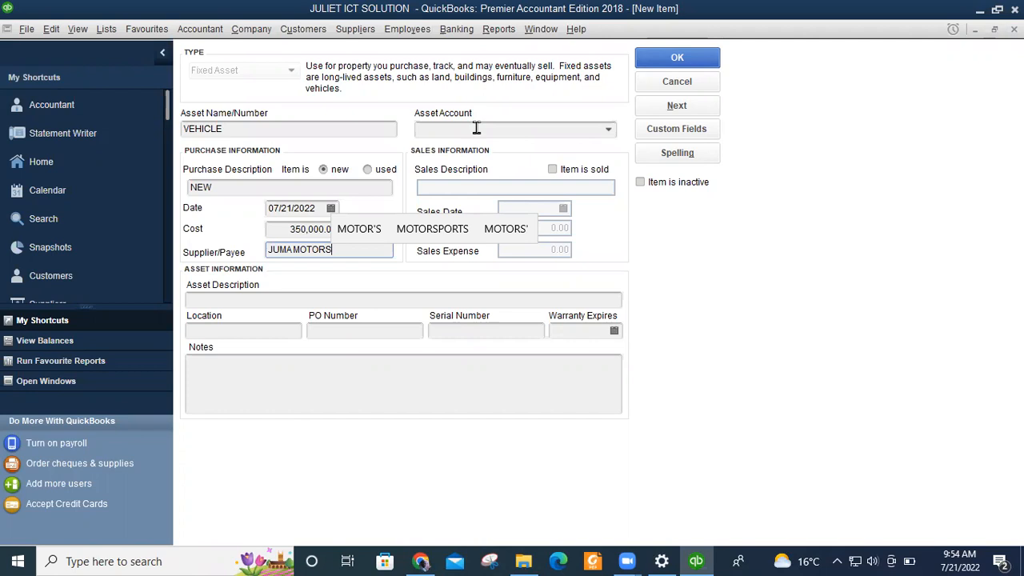
pyautogui.click(608, 132)
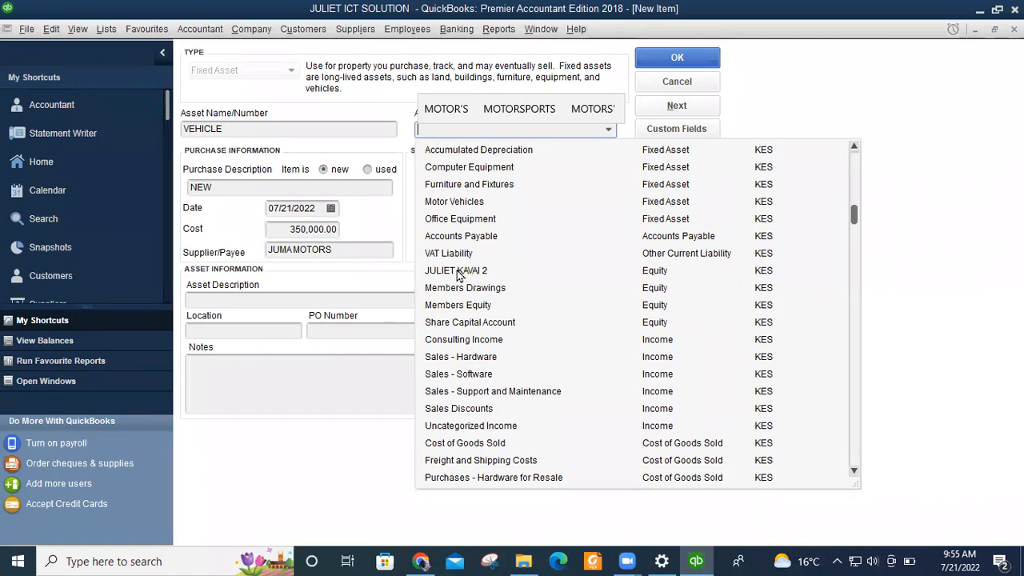
# Choose the Bank-type account at the top of the list as VEHICLE's asset account.
pyautogui.scroll(-8, 496, 389)
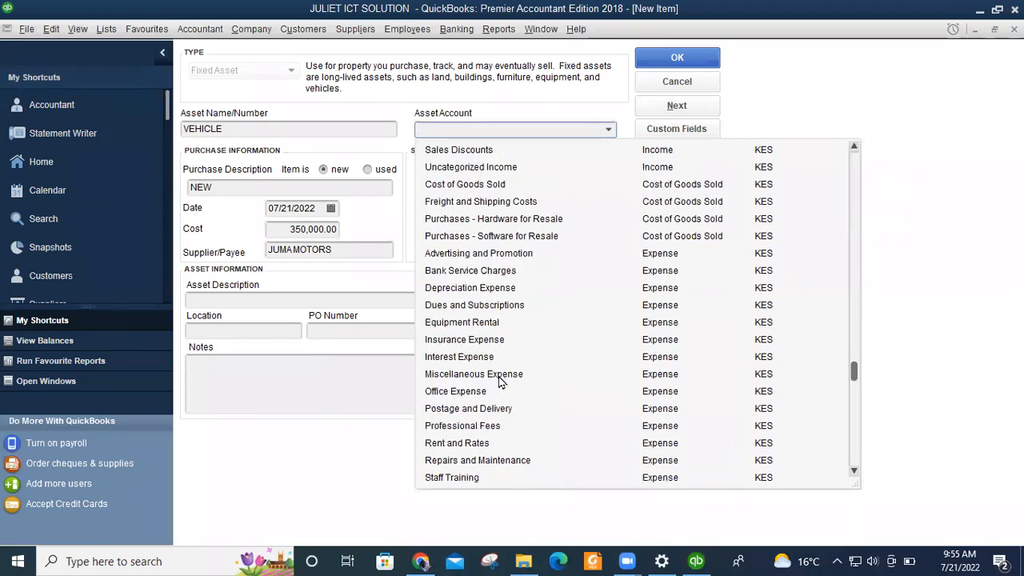
pyautogui.scroll(10, 499, 377)
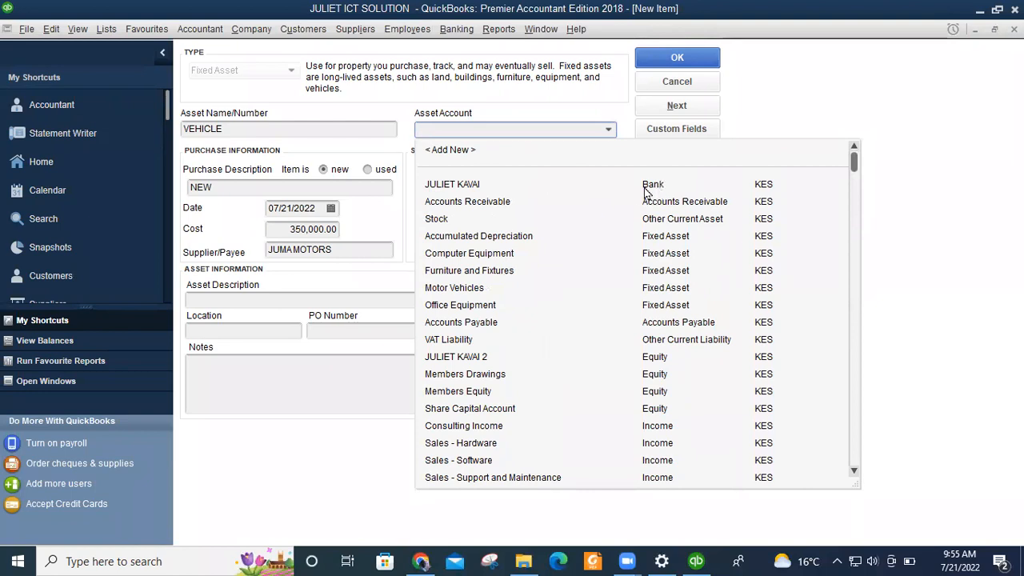
pyautogui.click(449, 186)
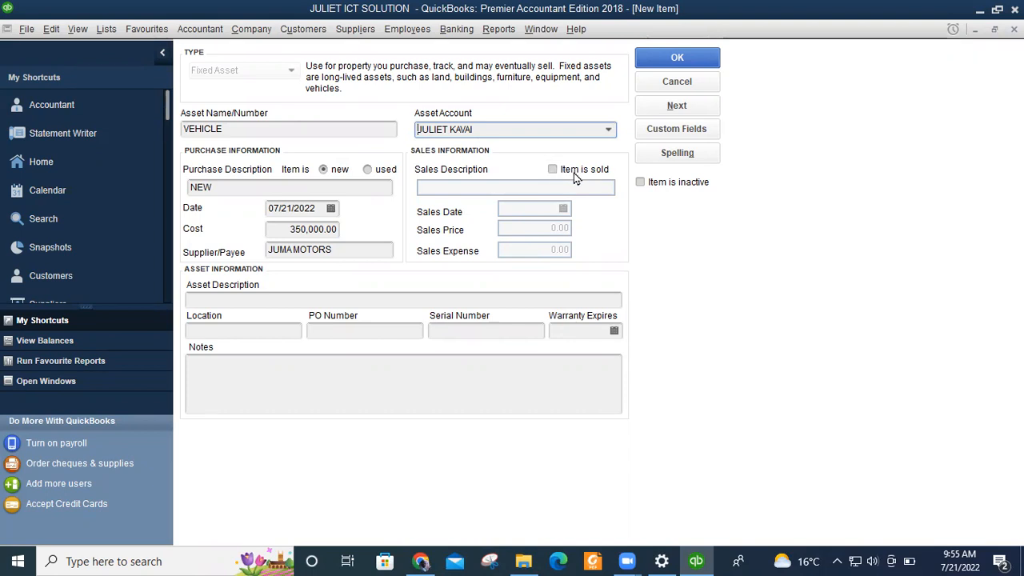
pyautogui.click(227, 301)
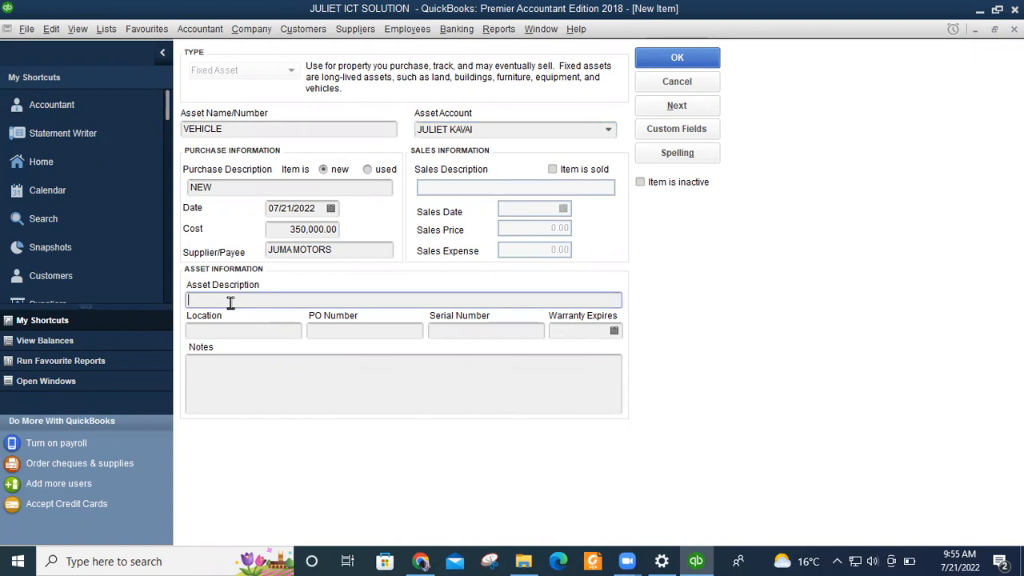
# Enter FIXED ASSET as the vehicle's asset description.
pyautogui.write('ASE')
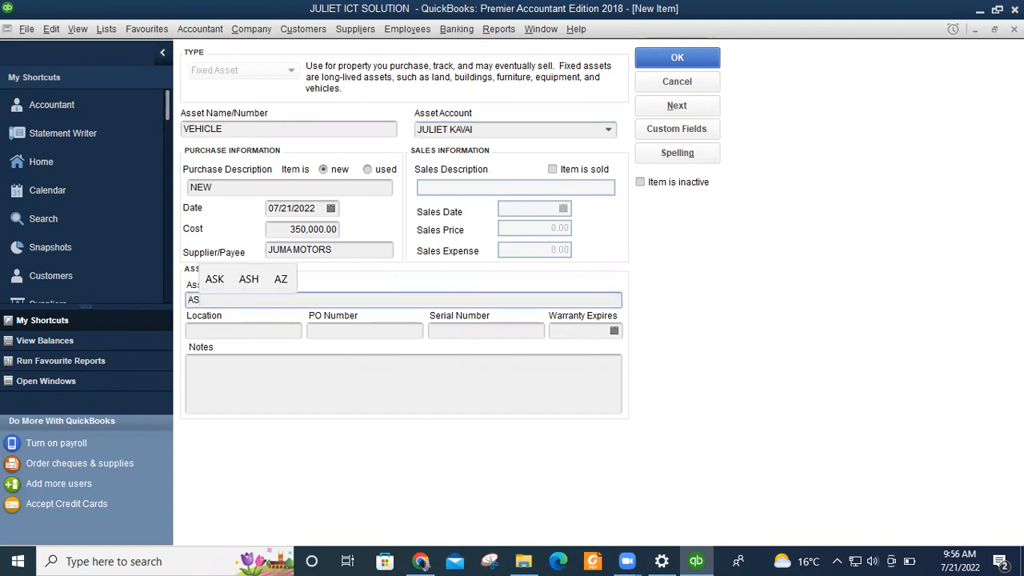
pyautogui.press('BackSpace')
pyautogui.press('BackSpace')
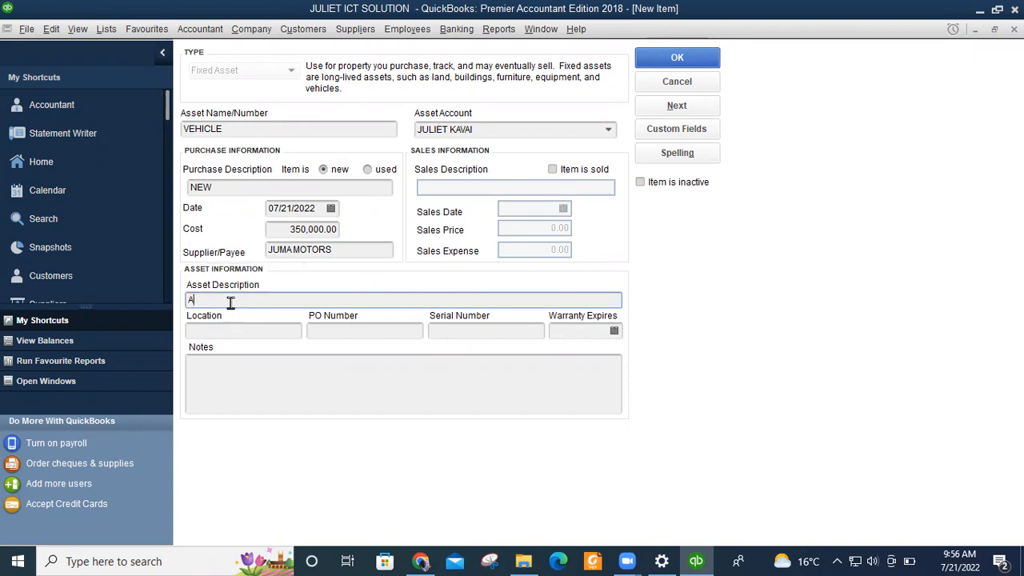
pyautogui.write('FI')
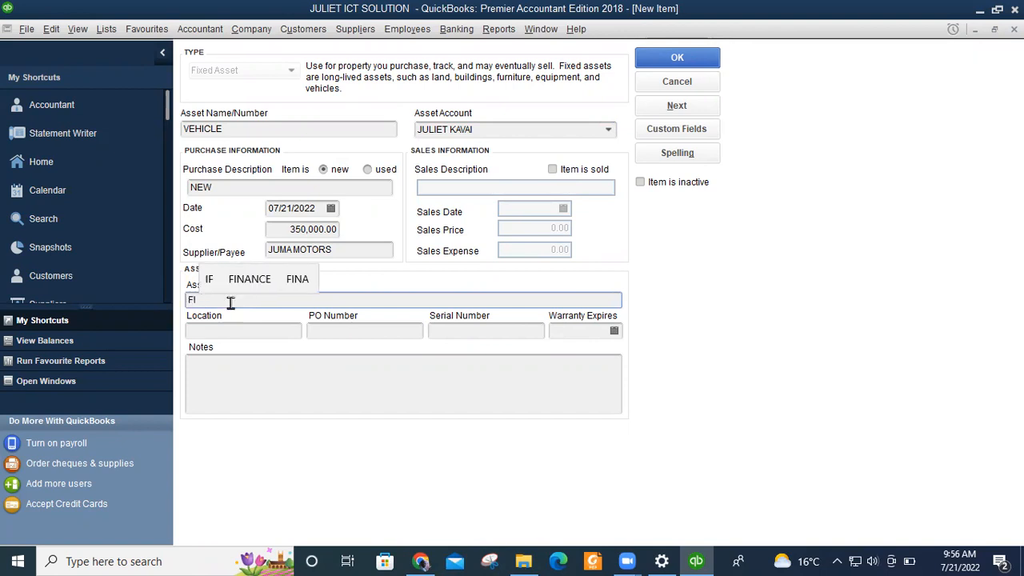
pyautogui.write('XED A')
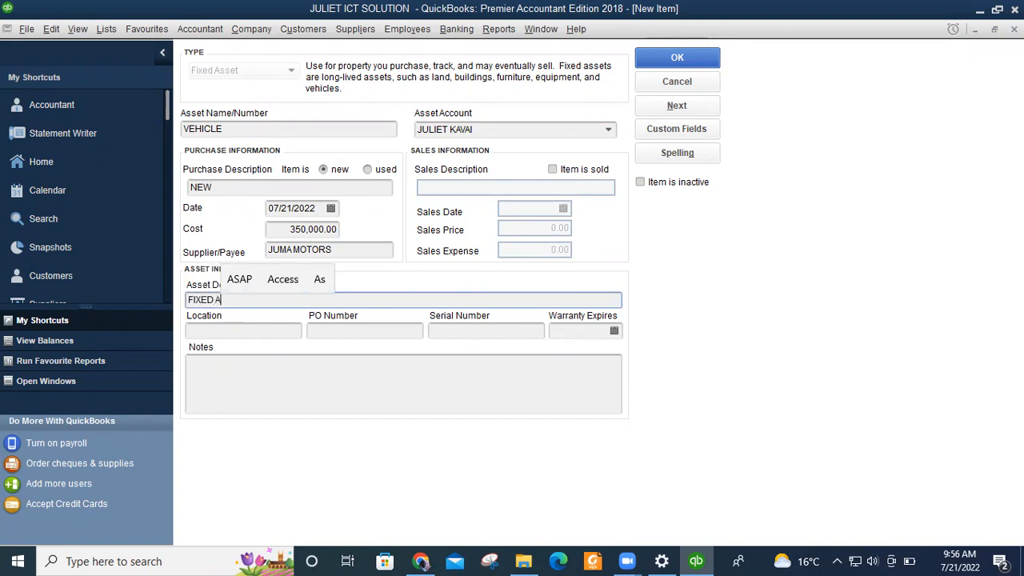
pyautogui.write('SSET')
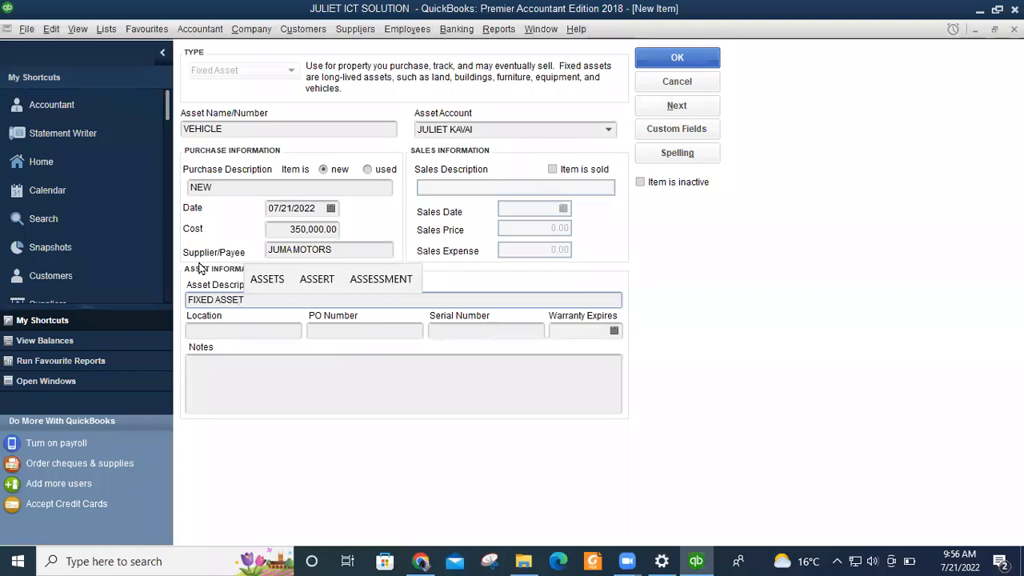
pyautogui.click(245, 329)
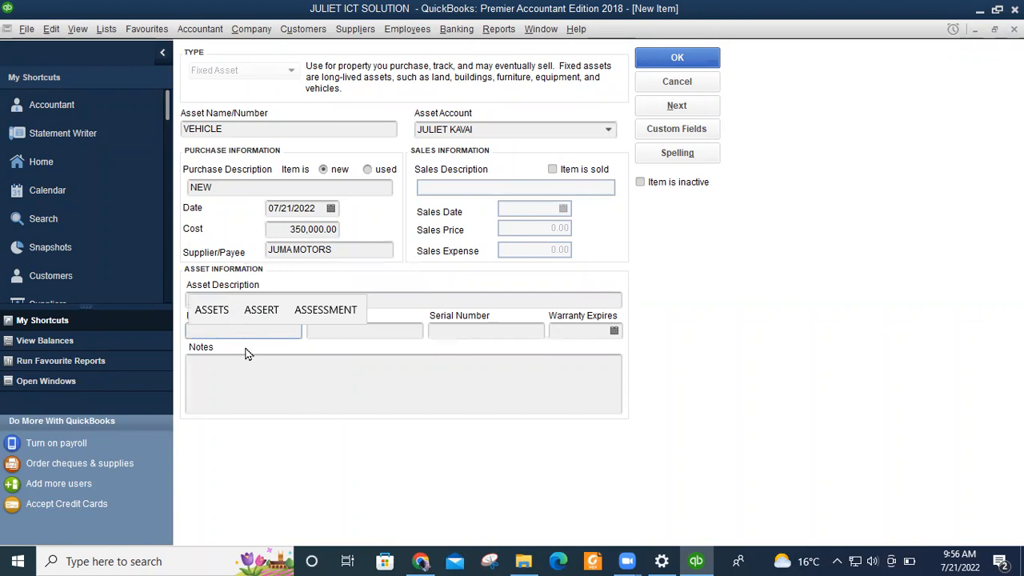
# Record the vehicle's location as NAIROBI and enter the P.O. Box as its PO number.
pyautogui.write('NA')
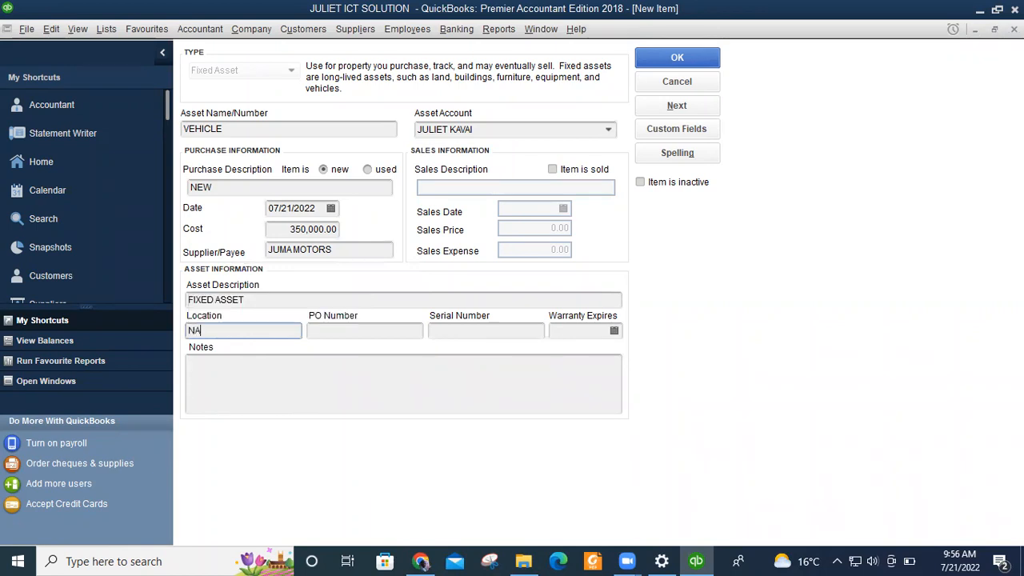
pyautogui.write('IROBI')
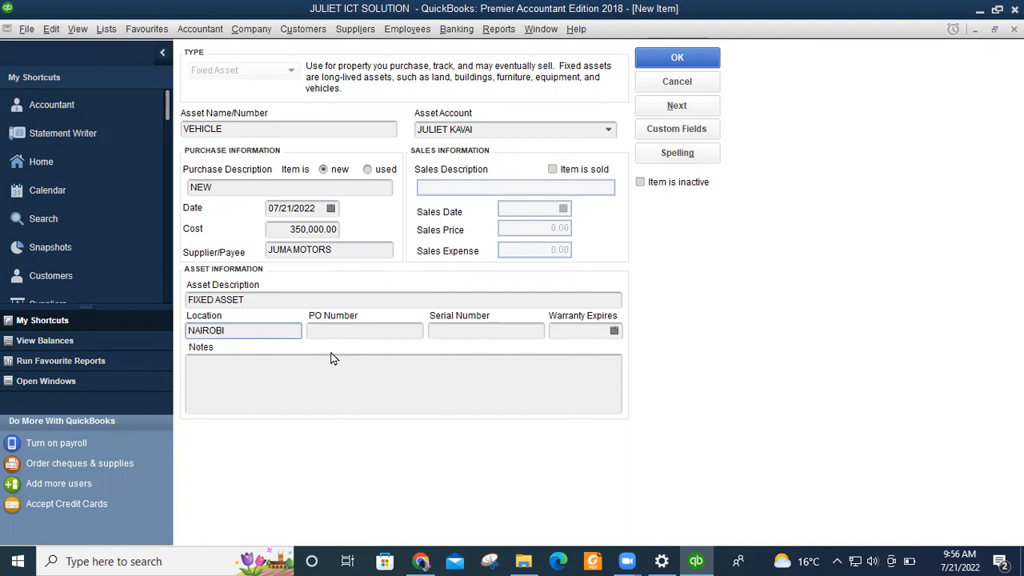
pyautogui.click(370, 332)
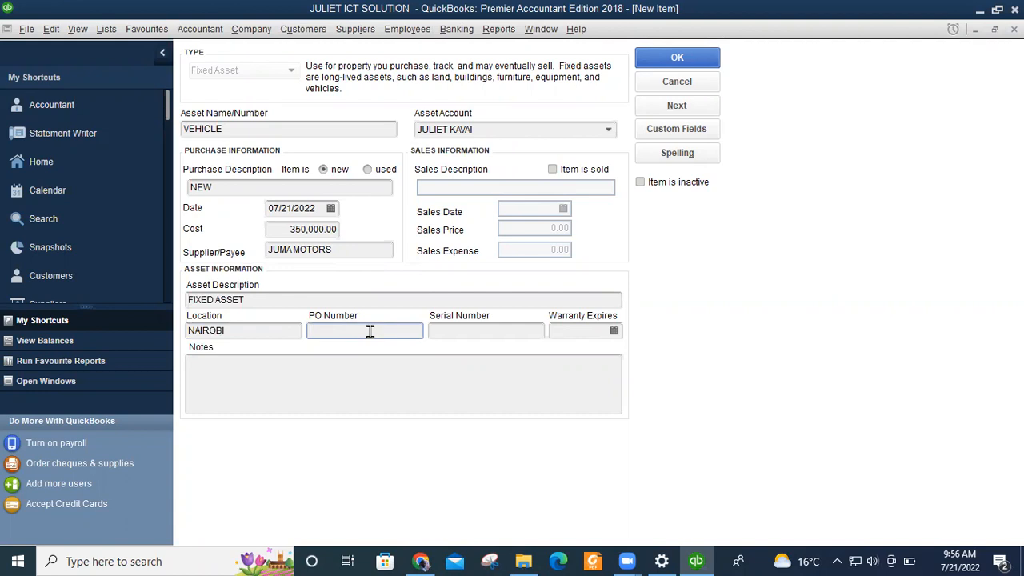
pyautogui.write('P.O BOX')
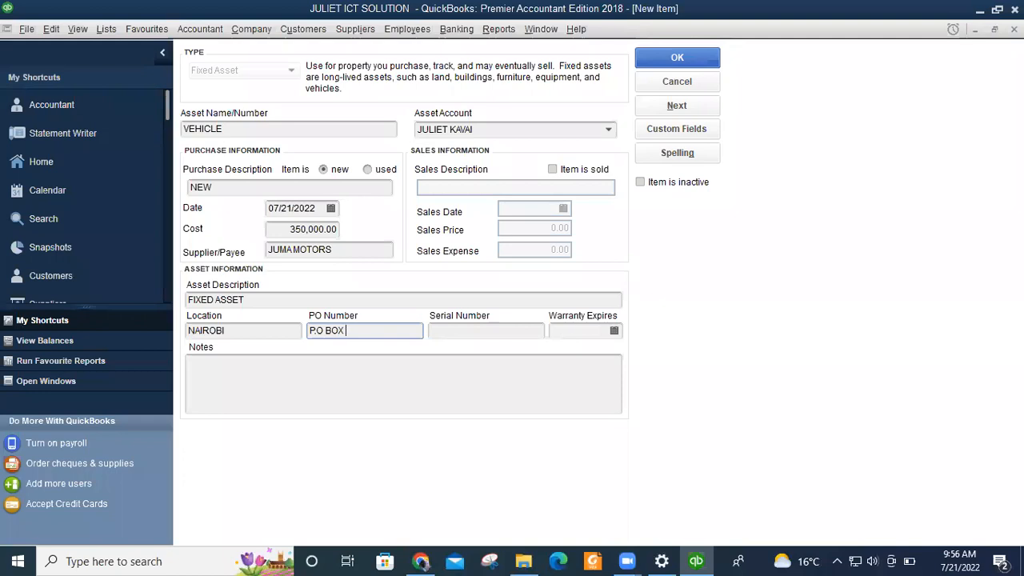
pyautogui.write(' 00-00100')
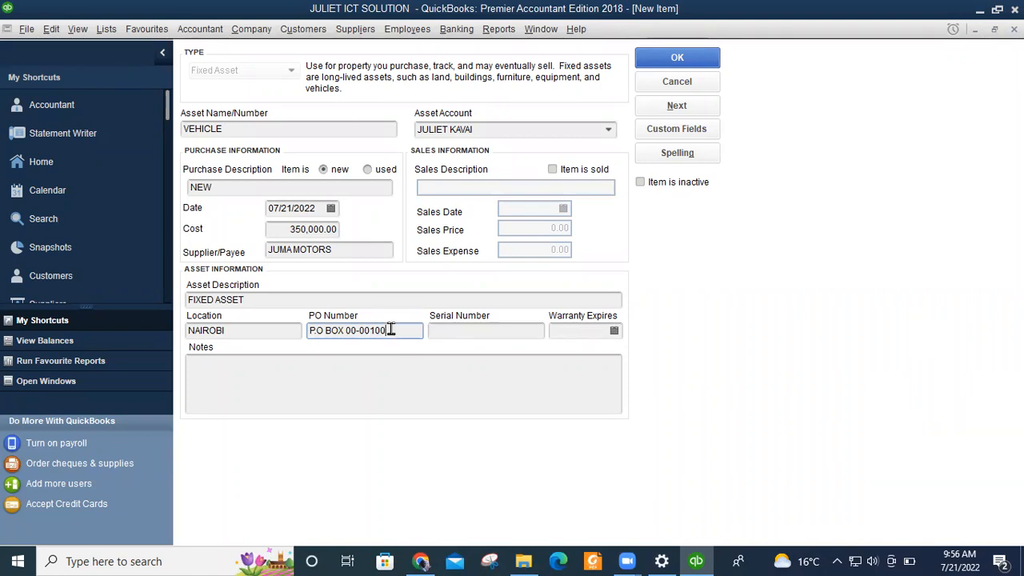
pyautogui.moveTo(391, 330); pyautogui.dragTo(245, 339)
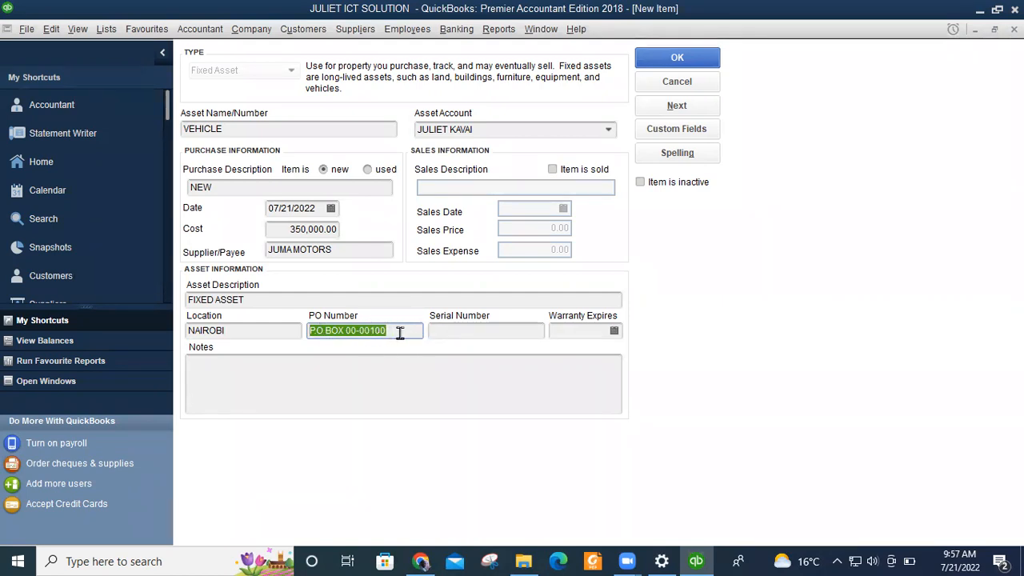
pyautogui.click(470, 331)
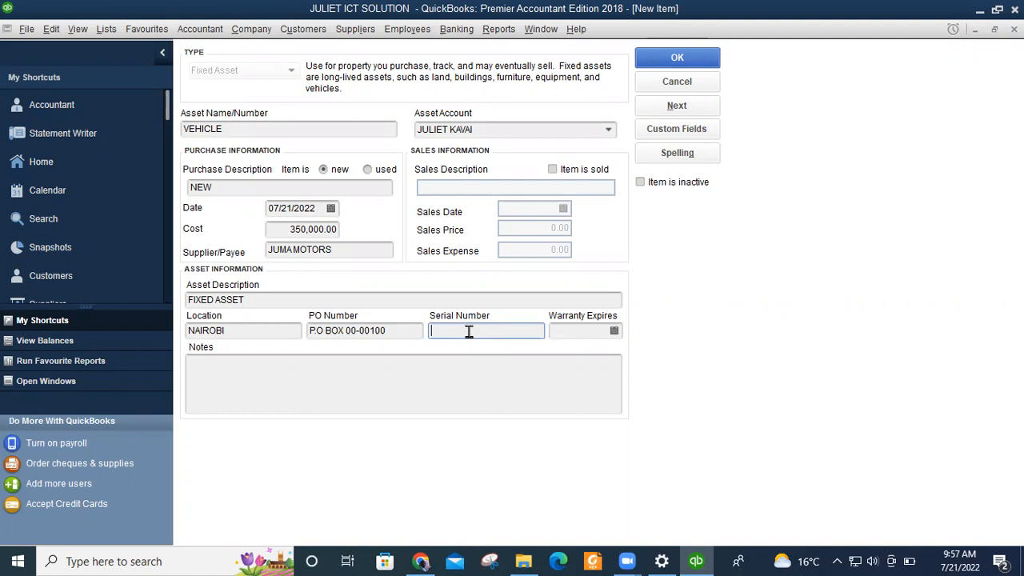
# Enter serial number V001 and warranty expiry 01/01/2030, then save VEHICLE with Next.
pyautogui.write('V001')
pyautogui.click(592, 330)
pyautogui.write('1/1')
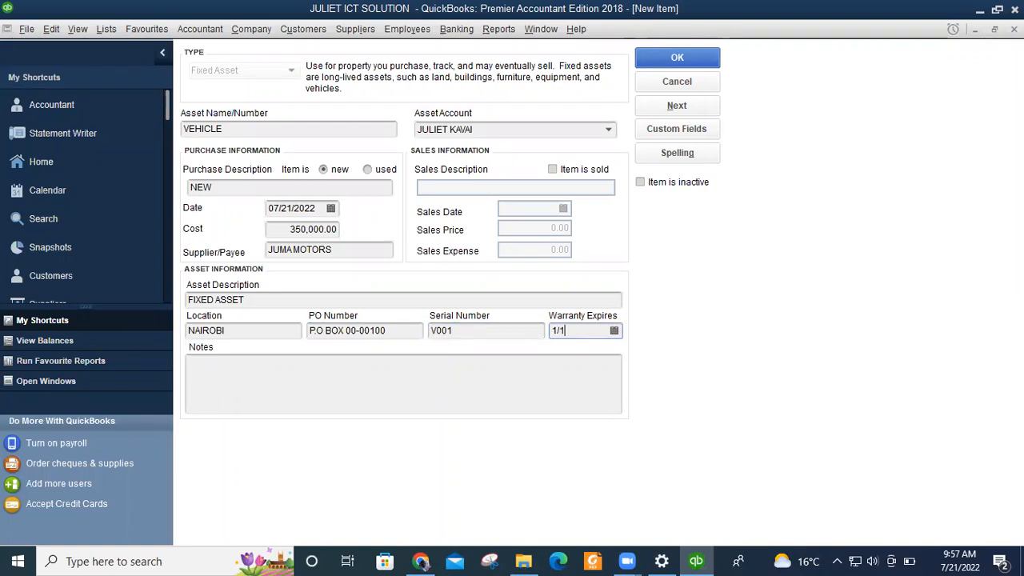
pyautogui.write('/2030')
pyautogui.click(225, 379)
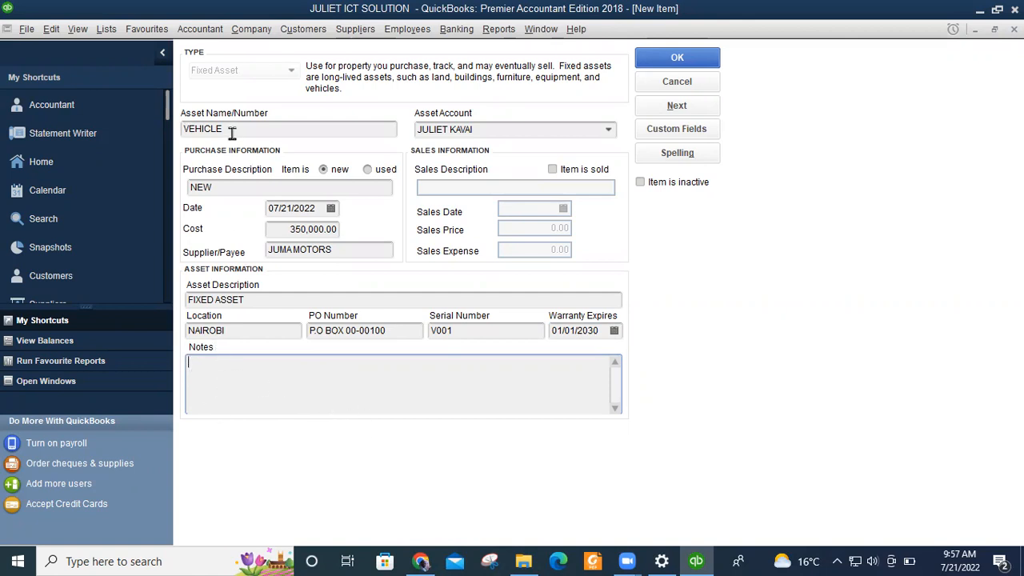
pyautogui.click(680, 107)
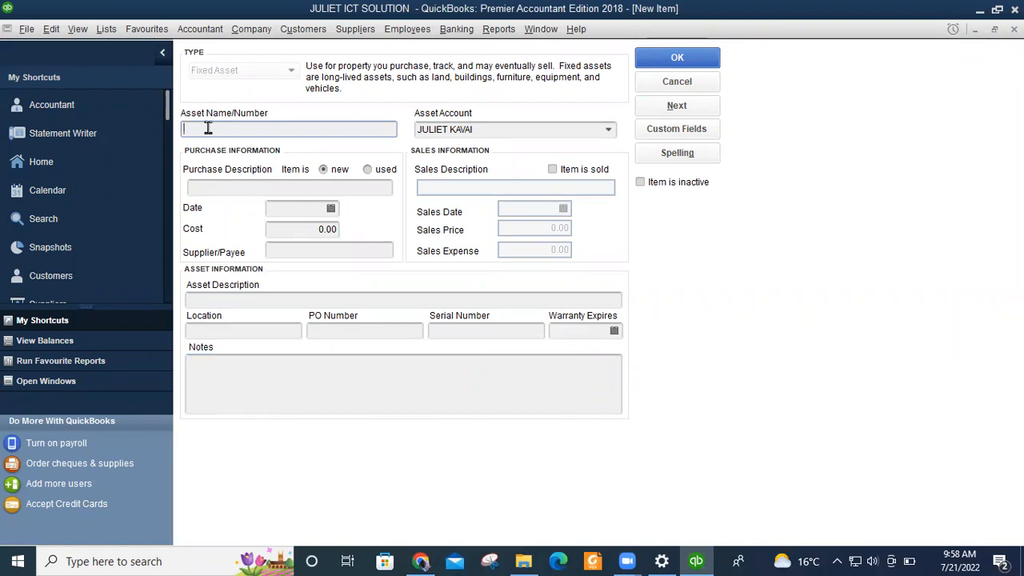
# Name the second fixed asset PRINTERS with purchase description NEW.
pyautogui.write('PR')
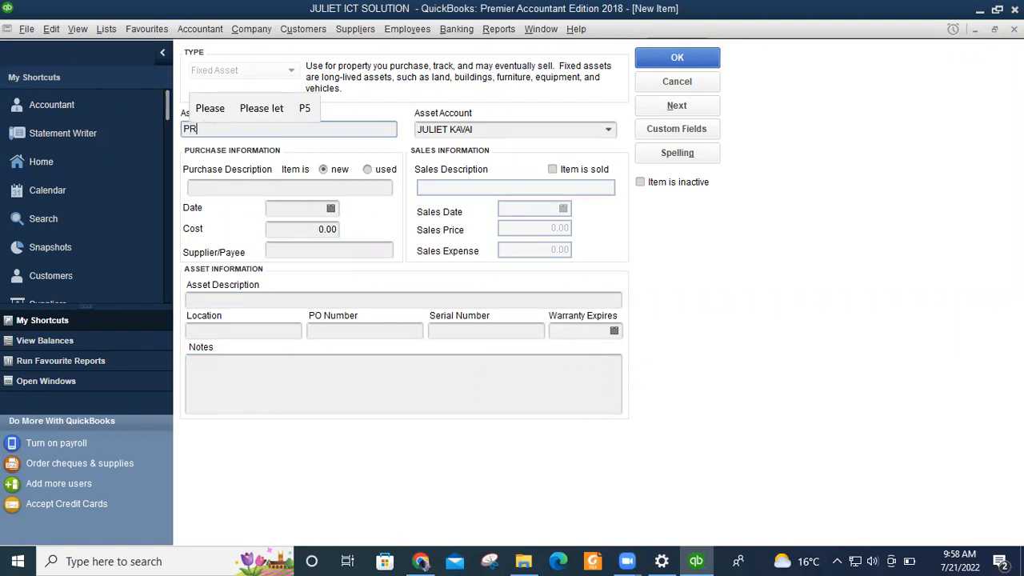
pyautogui.write('INTERS')
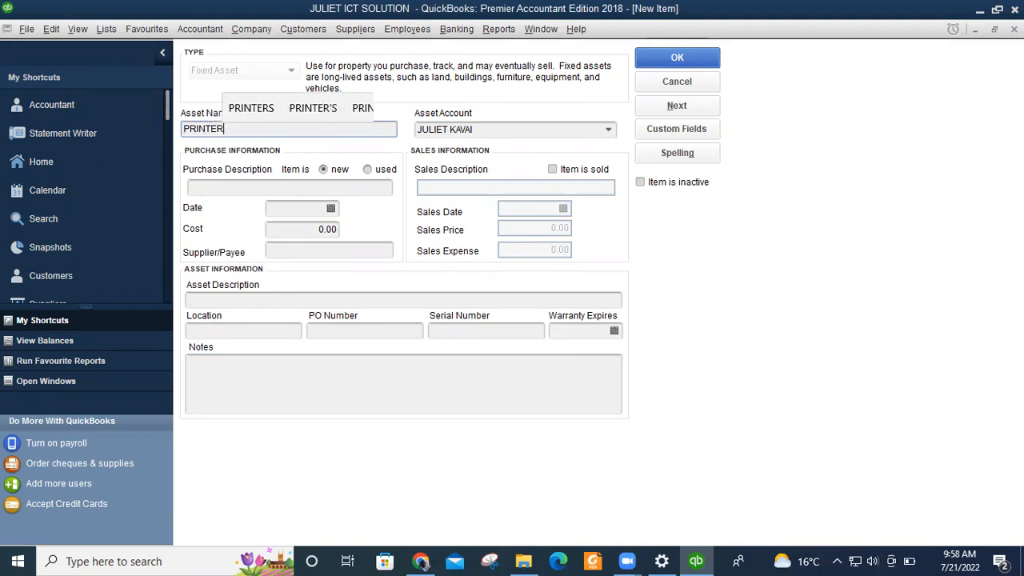
pyautogui.click(220, 185)
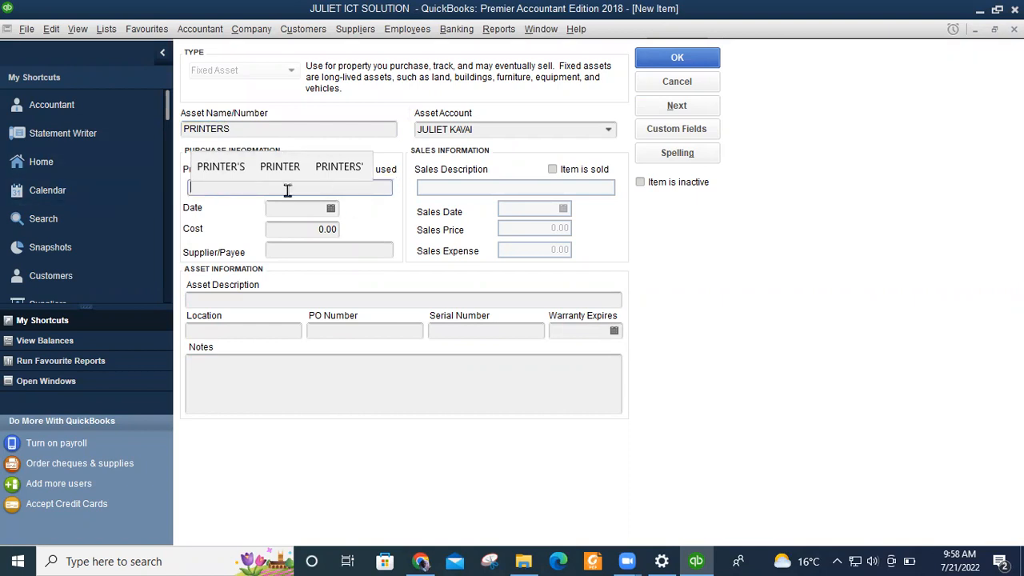
pyautogui.write('NEW')
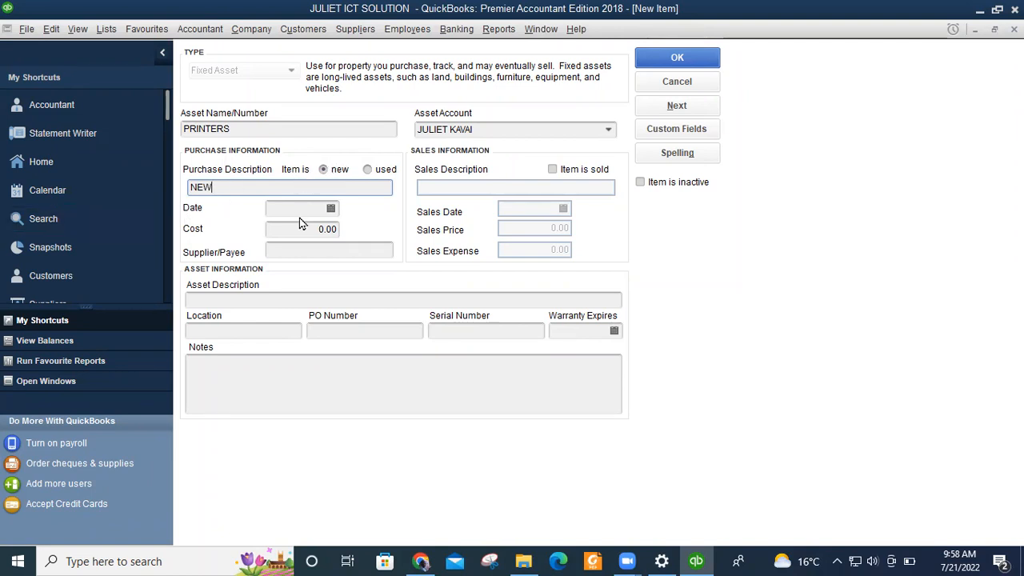
pyautogui.click(331, 208)
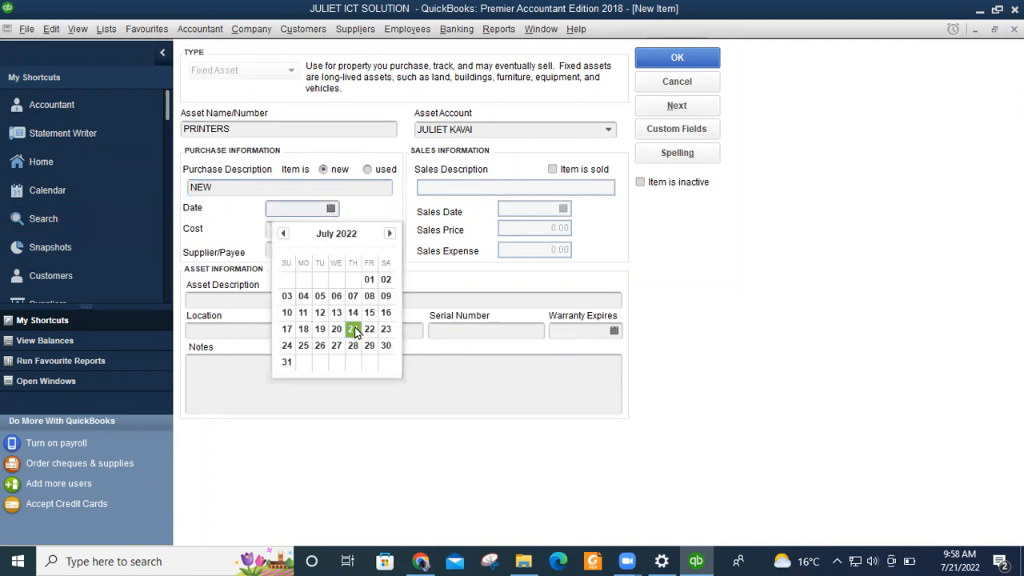
# Give PRINTERS purchase date 07/21/2022, cost 100,000.00 and supplier KENEDY PRINTERS.
pyautogui.click(353, 329)
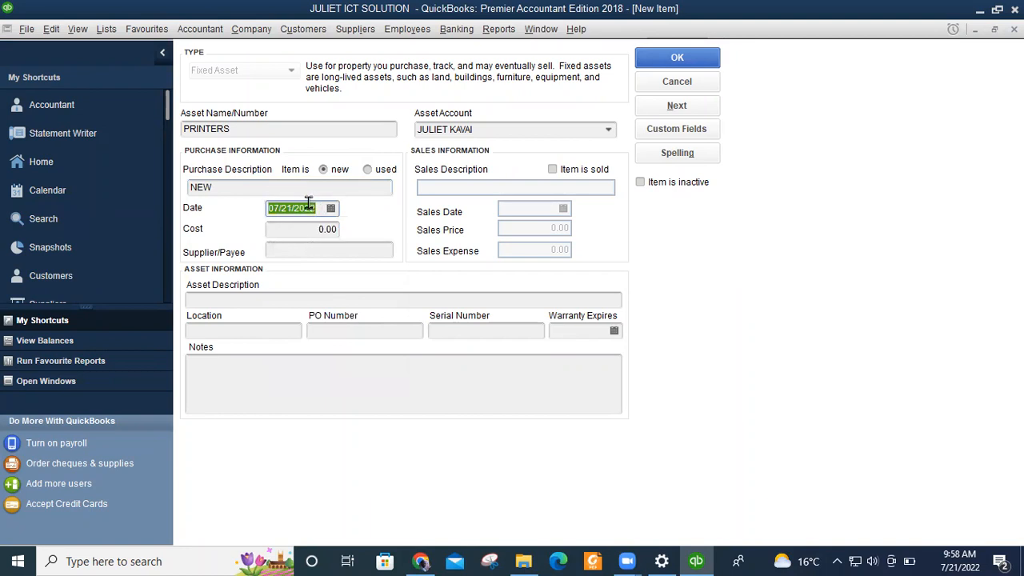
pyautogui.click(300, 227)
pyautogui.write('100000')
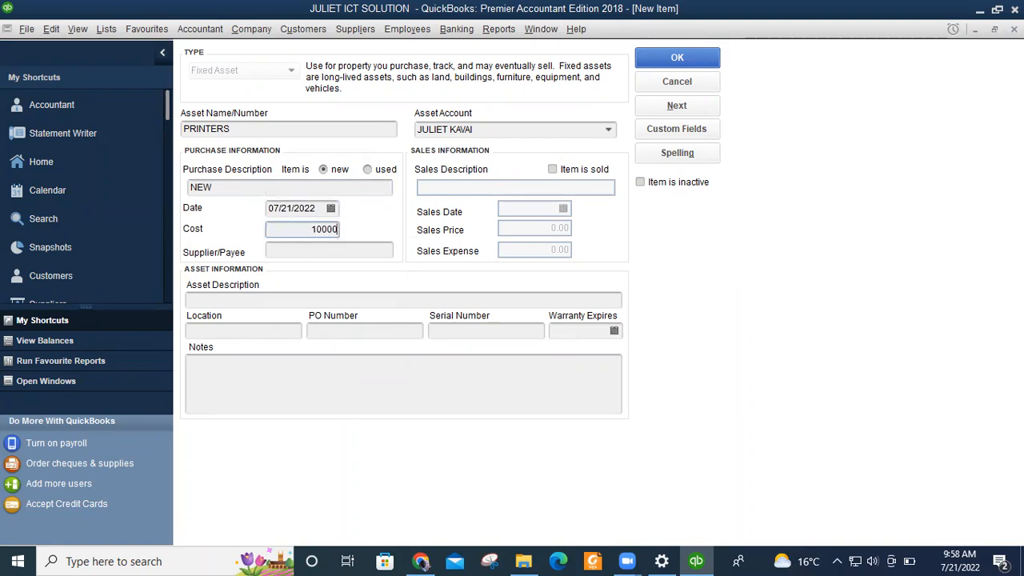
pyautogui.click(306, 251)
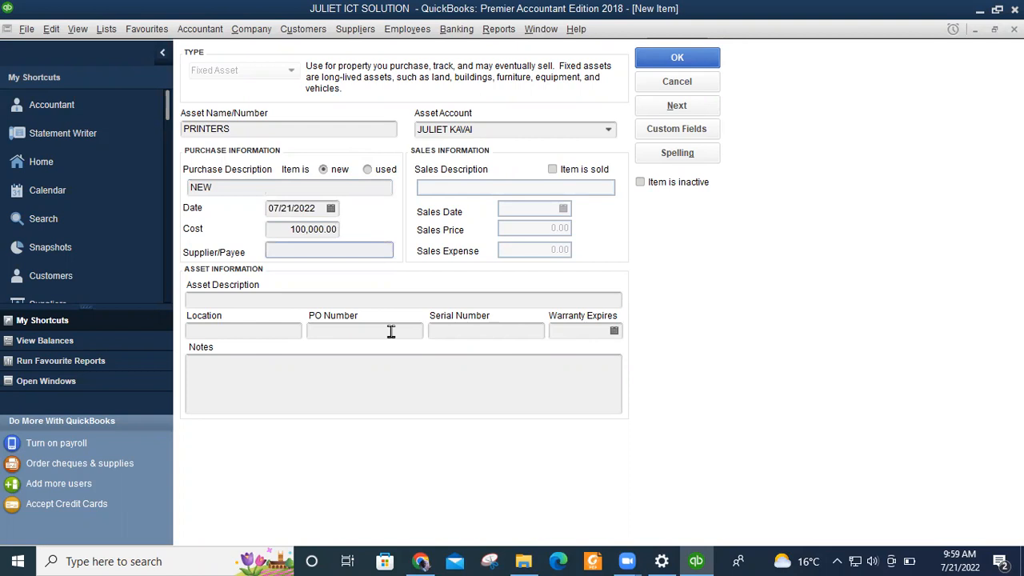
pyautogui.write('KEN')
pyautogui.write('E')
pyautogui.press('BackSpace')
pyautogui.write('NEDY')
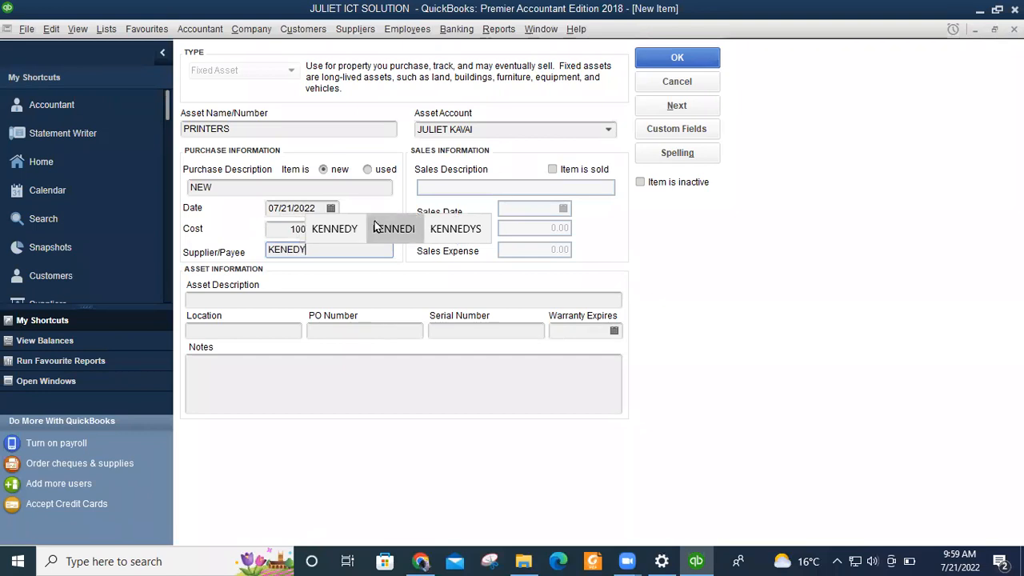
pyautogui.write(' PRI')
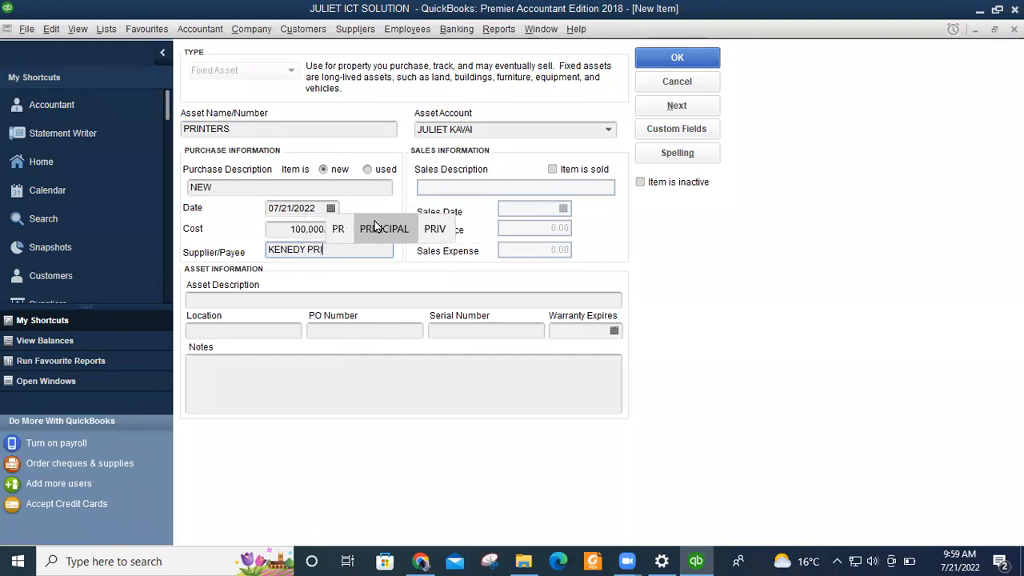
pyautogui.write('NTERS')
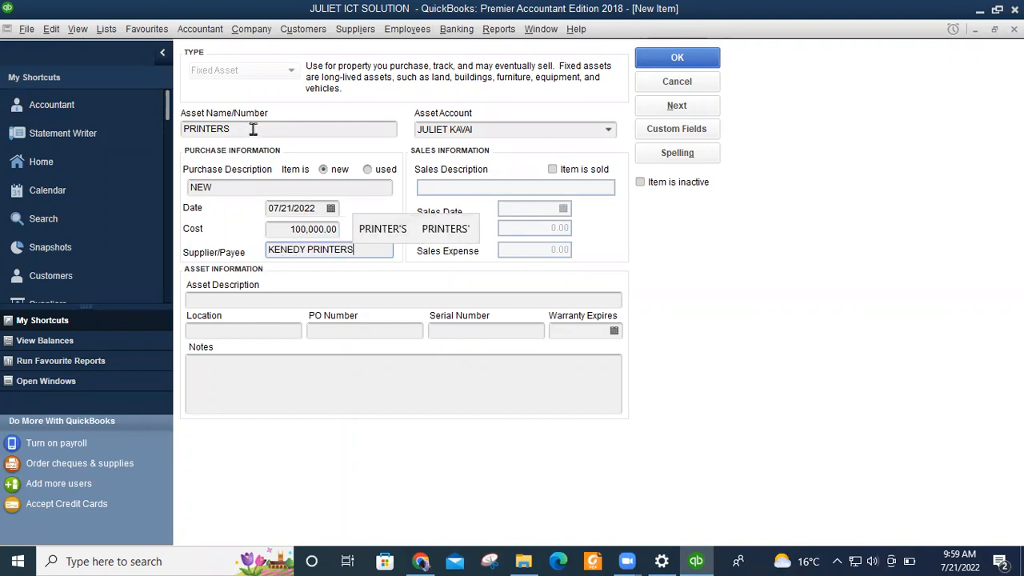
pyautogui.click(225, 298)
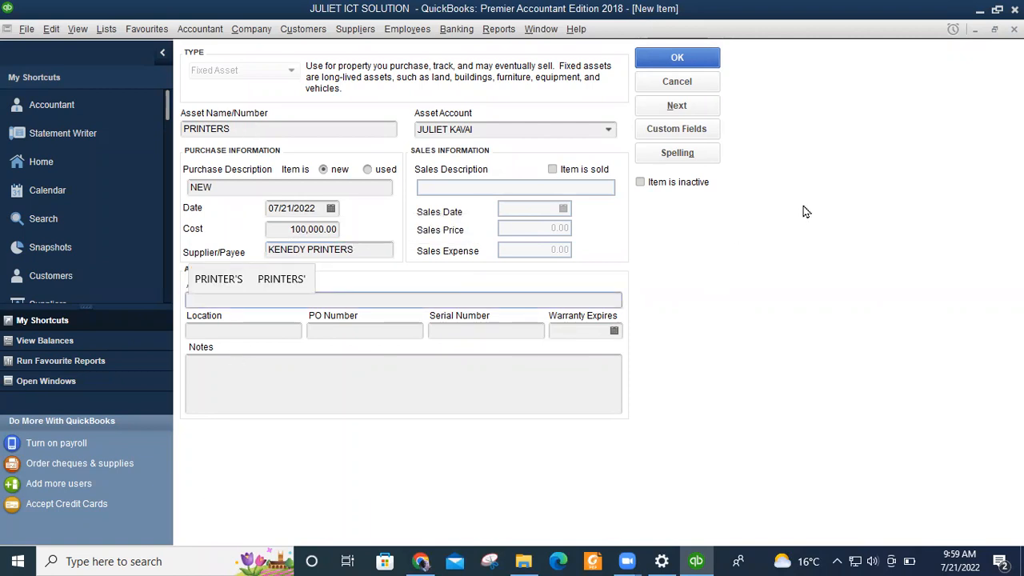
# Give the PRINTERS asset the description FIXED ASSET and the location NAIROBI.
pyautogui.write('FIXE')
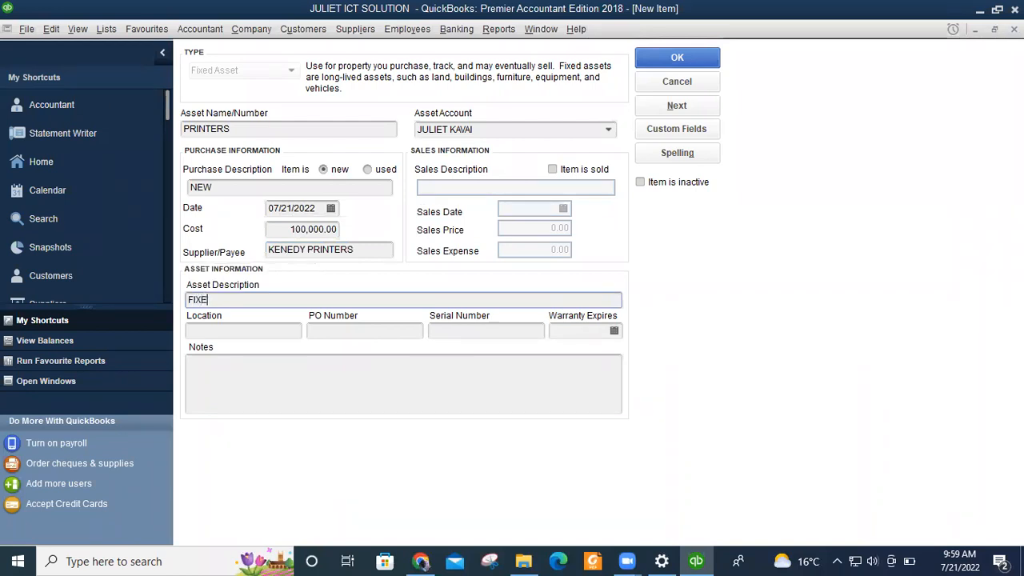
pyautogui.write('D ASSET')
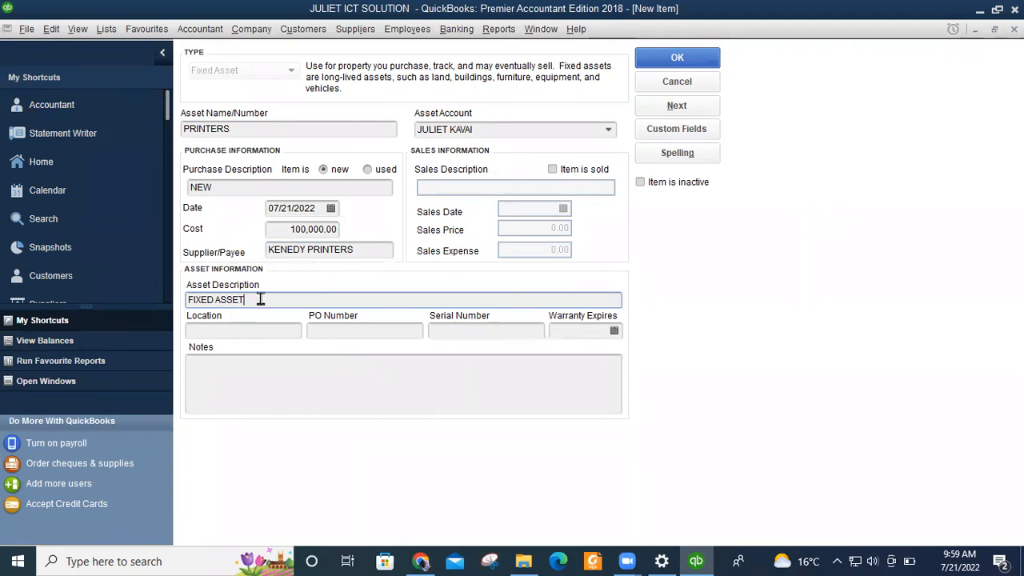
pyautogui.click(250, 332)
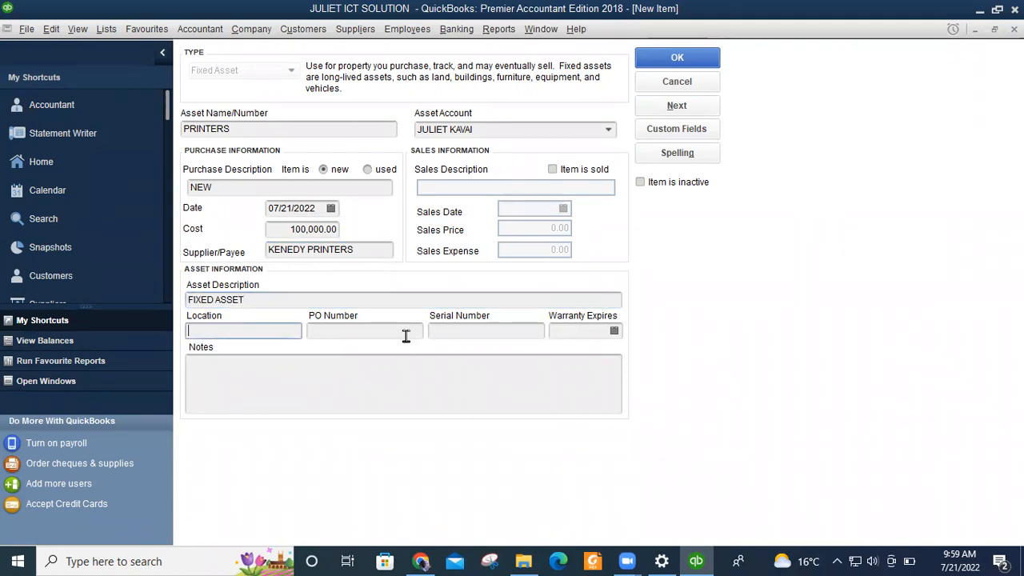
pyautogui.write('NAIROBI')
# Fill in the P.O. box PO number, serial number P1112 and warranty expiry 1/1/2029.
pyautogui.click(350, 335)
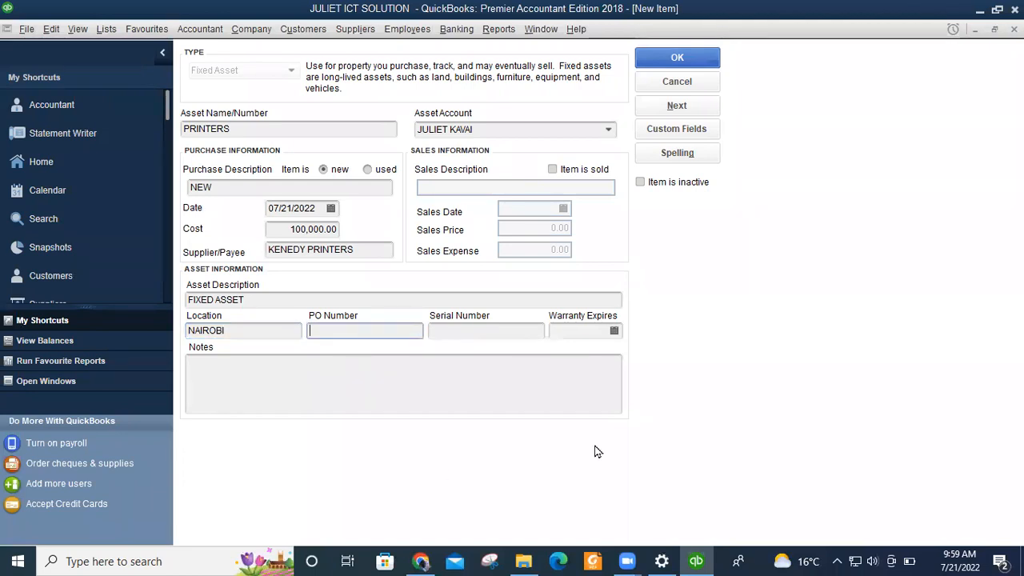
pyautogui.write('P.O B')
pyautogui.write('OX. XX-00900')
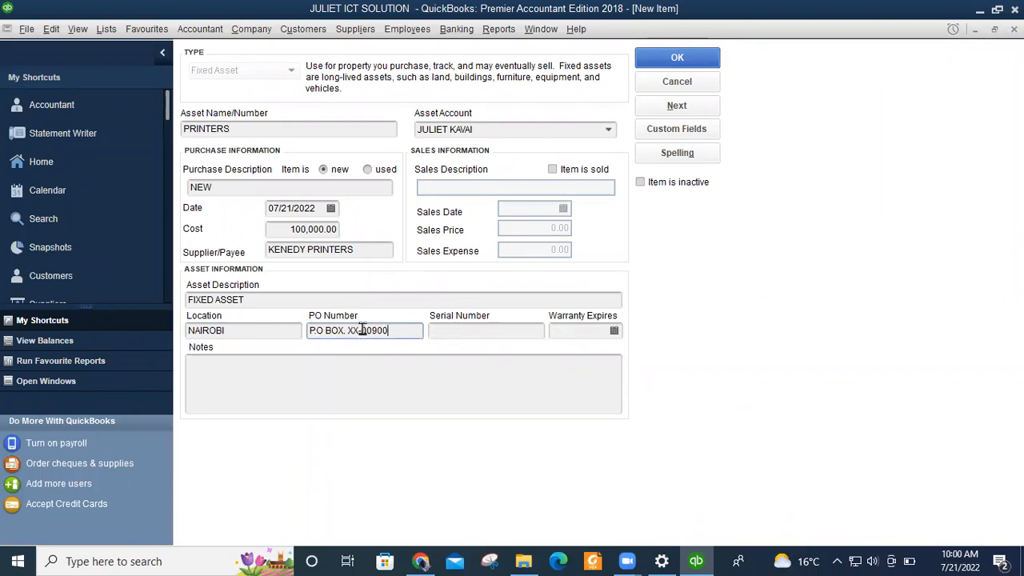
pyautogui.click(476, 332)
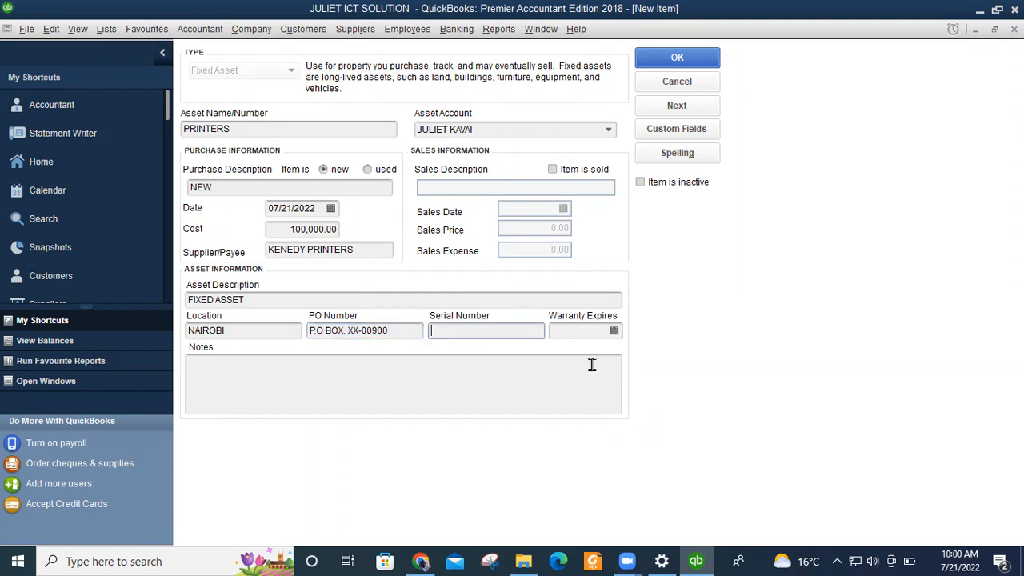
pyautogui.write('P1112')
pyautogui.click(573, 331)
pyautogui.click(614, 331)
pyautogui.click(591, 333)
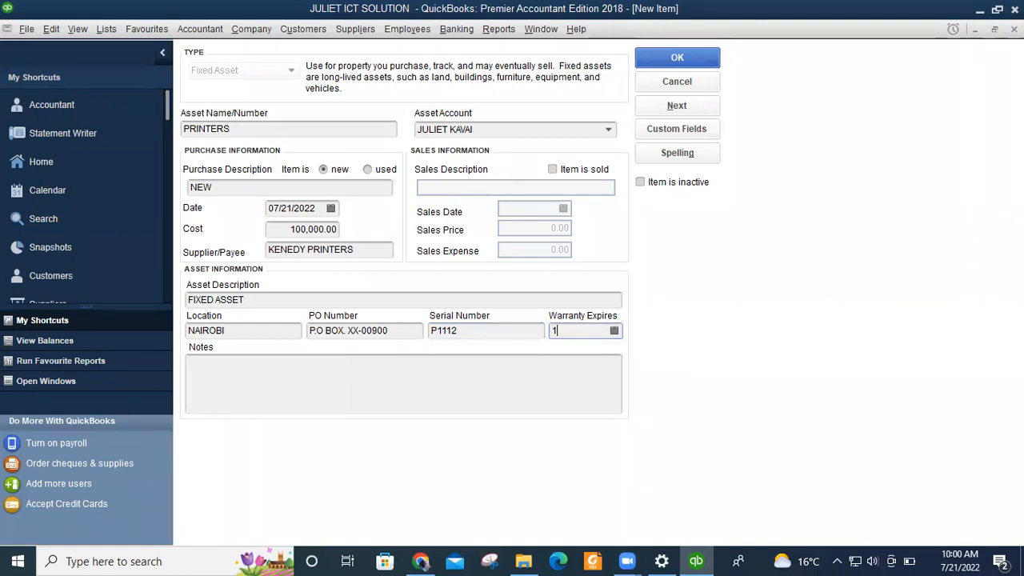
pyautogui.write('1/2029')
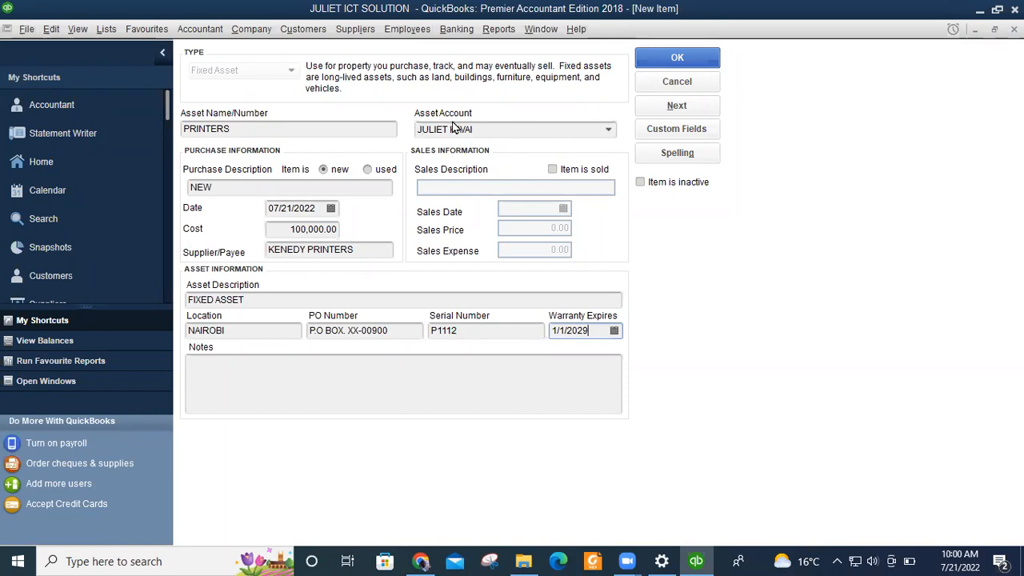
# Keep the existing bank account as the asset account and save the PRINTERS item.
pyautogui.click(608, 131)
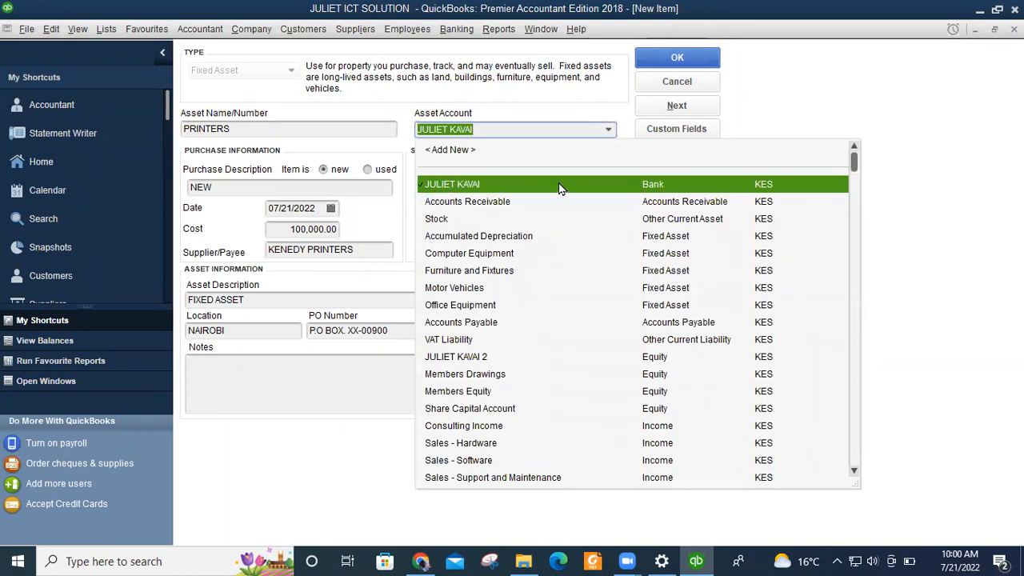
pyautogui.click(583, 189)
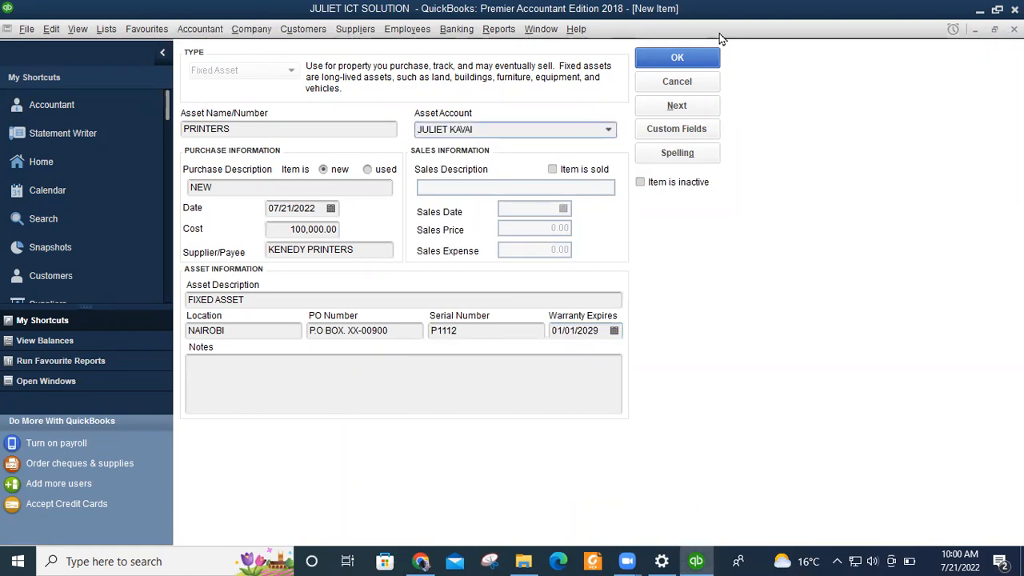
pyautogui.click(677, 58)
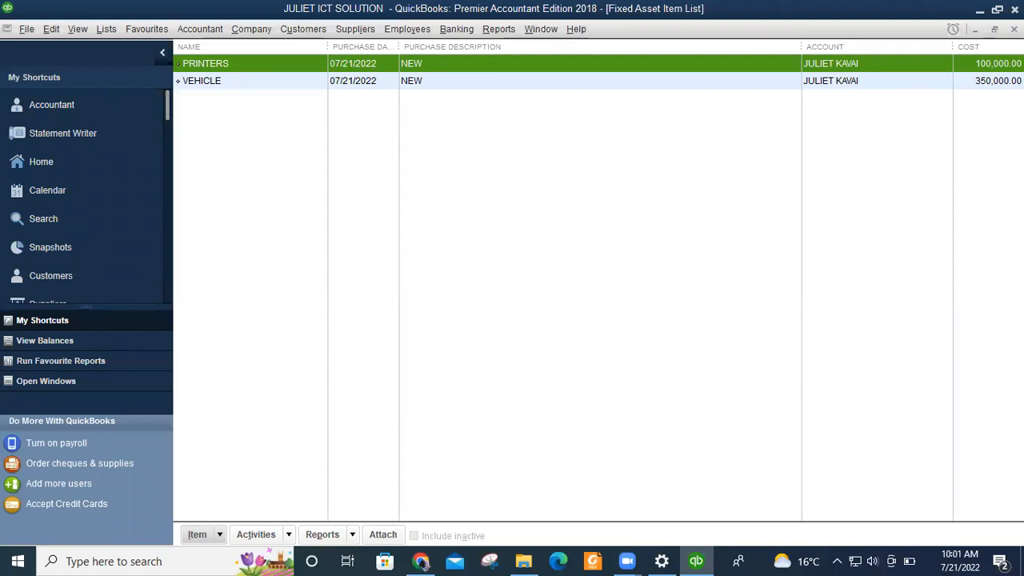
# Close the Fixed Asset Item List, go to the Employee Centre and start a new employee.
pyautogui.press('Escape')
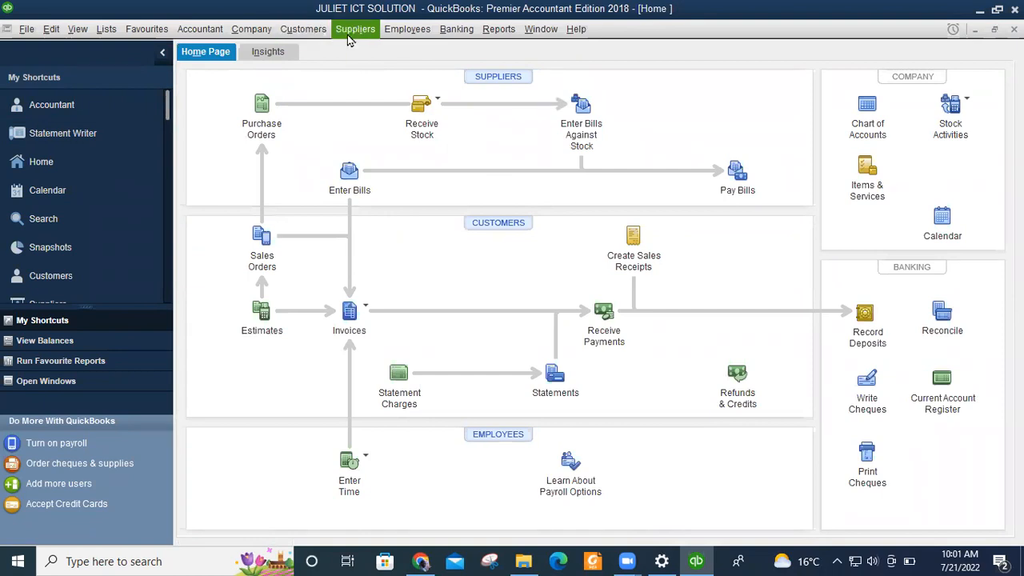
pyautogui.click(406, 33)
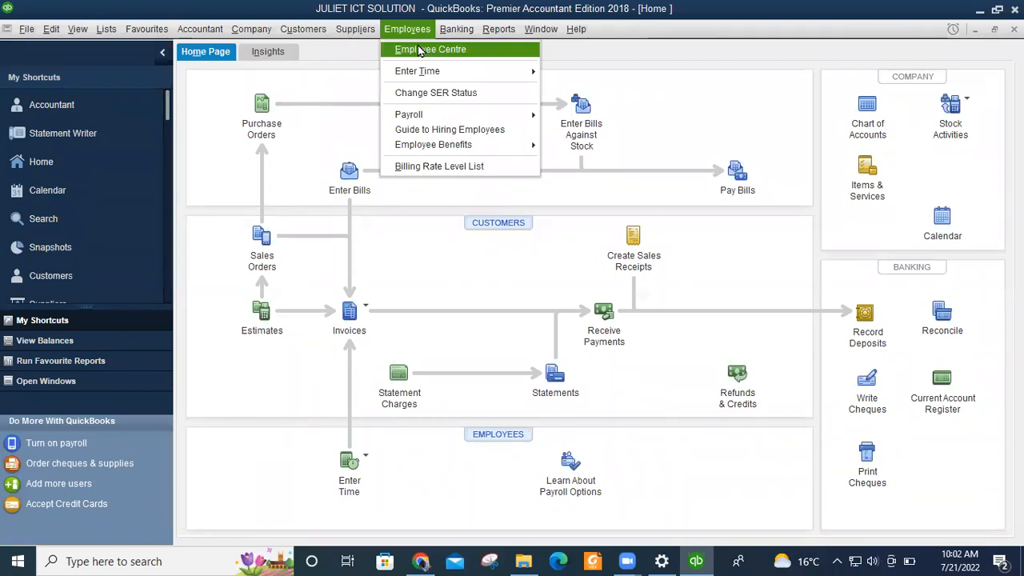
pyautogui.click(418, 50)
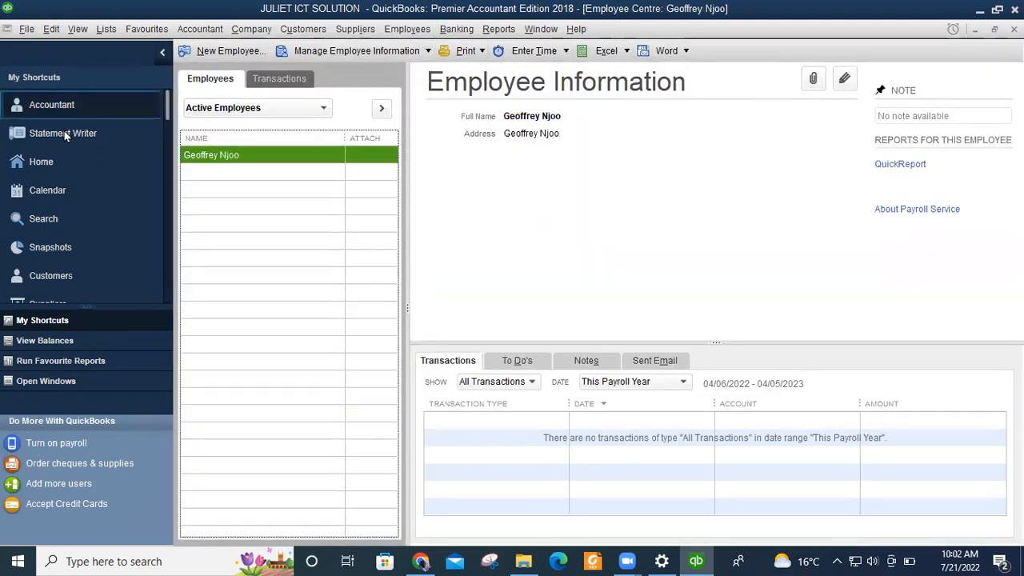
pyautogui.click(211, 51)
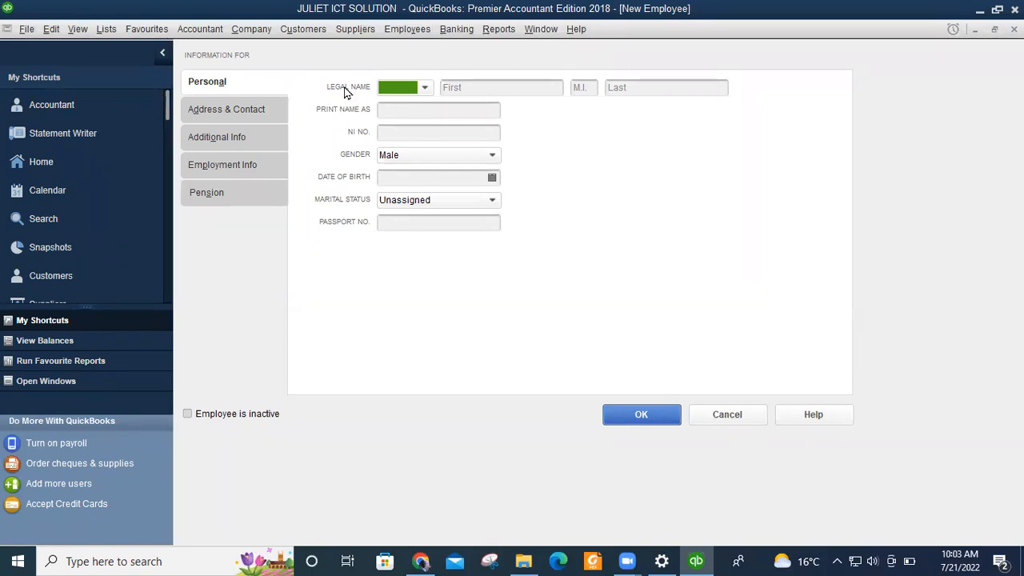
# Open the Legal Name title dropdown on the blank New Employee form.
pyautogui.click(424, 89)
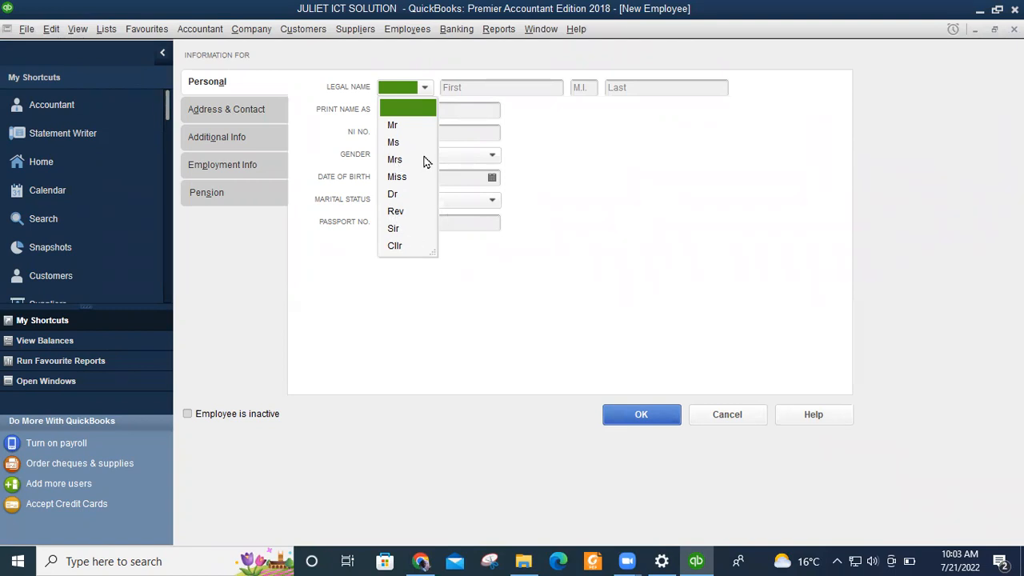
# Choose Mr as the title and enter the employee's first name and surname.
pyautogui.click(393, 127)
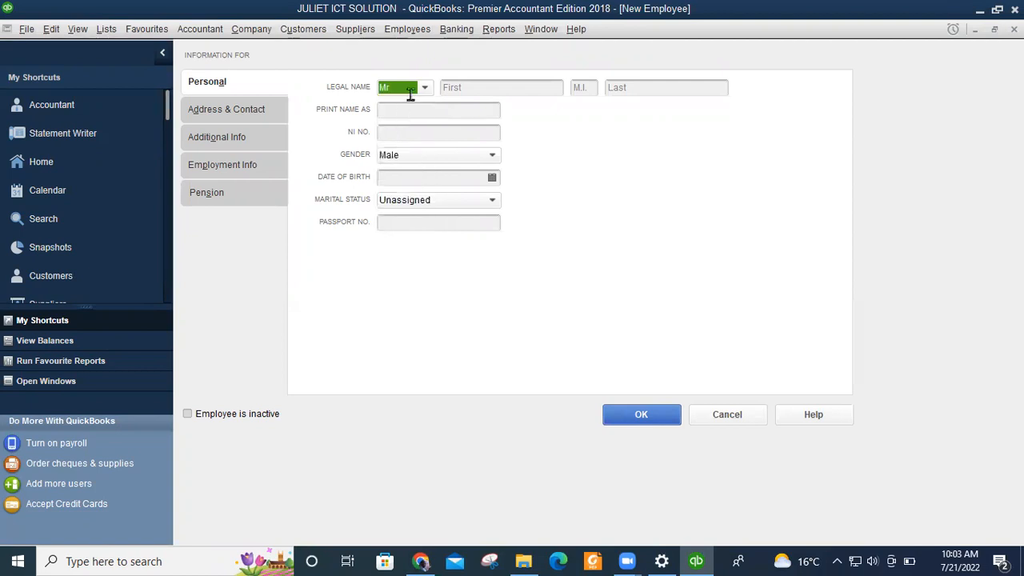
pyautogui.click(487, 87)
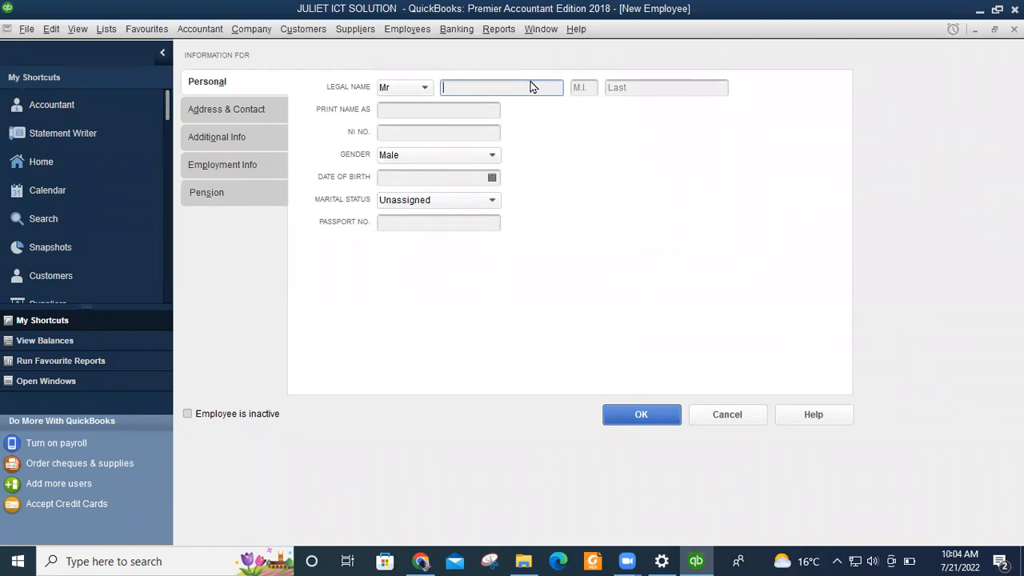
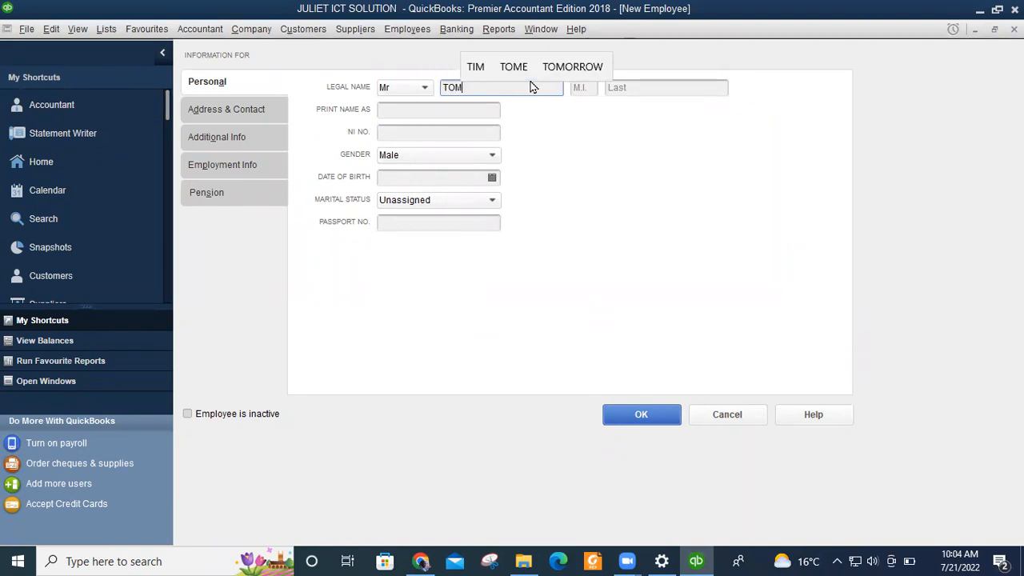
pyautogui.click(628, 90)
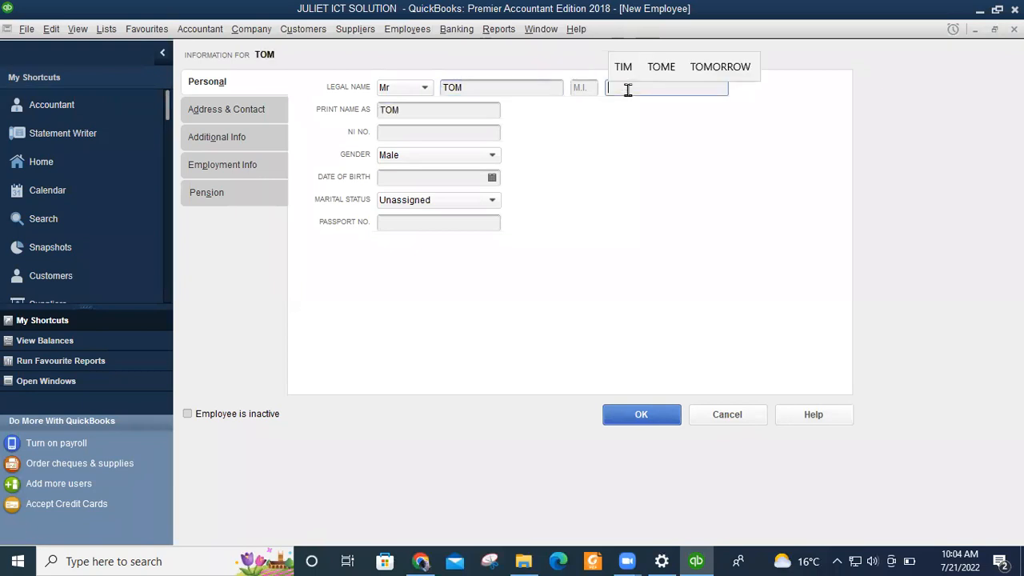
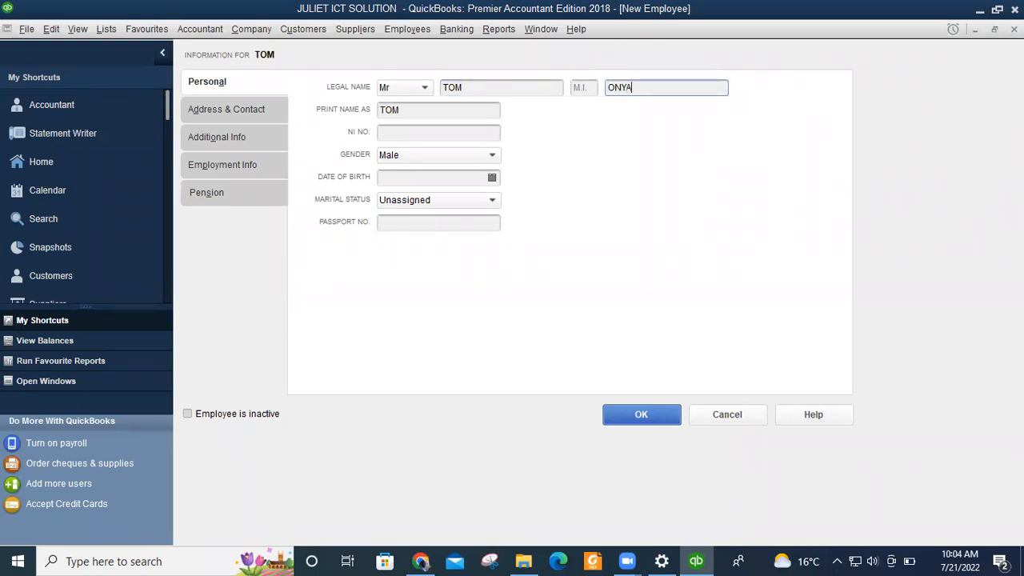
pyautogui.click(397, 134)
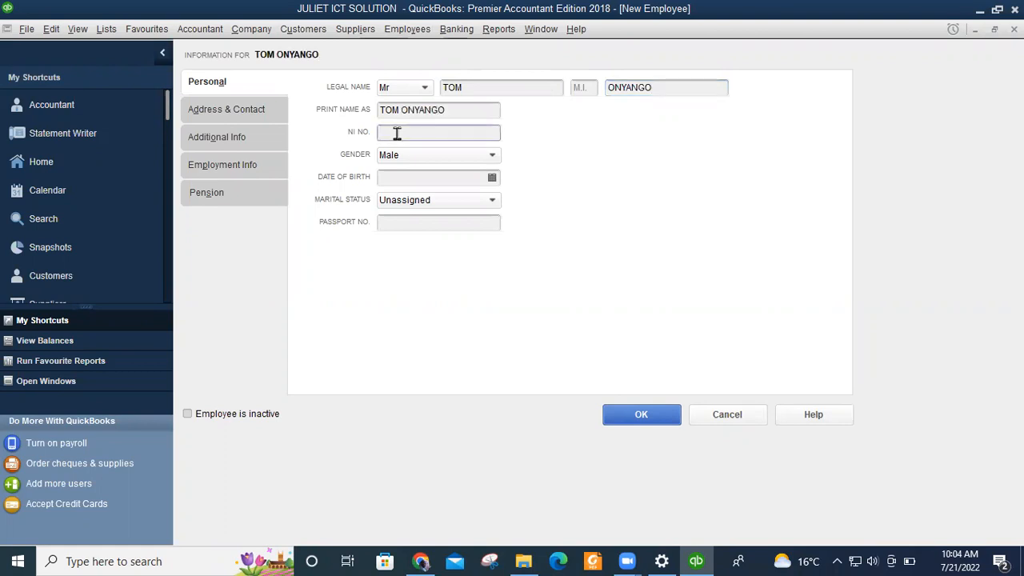
# Enter the employee's NI number and keep the gender as Male.
pyautogui.write('AB123456')
pyautogui.write('D')
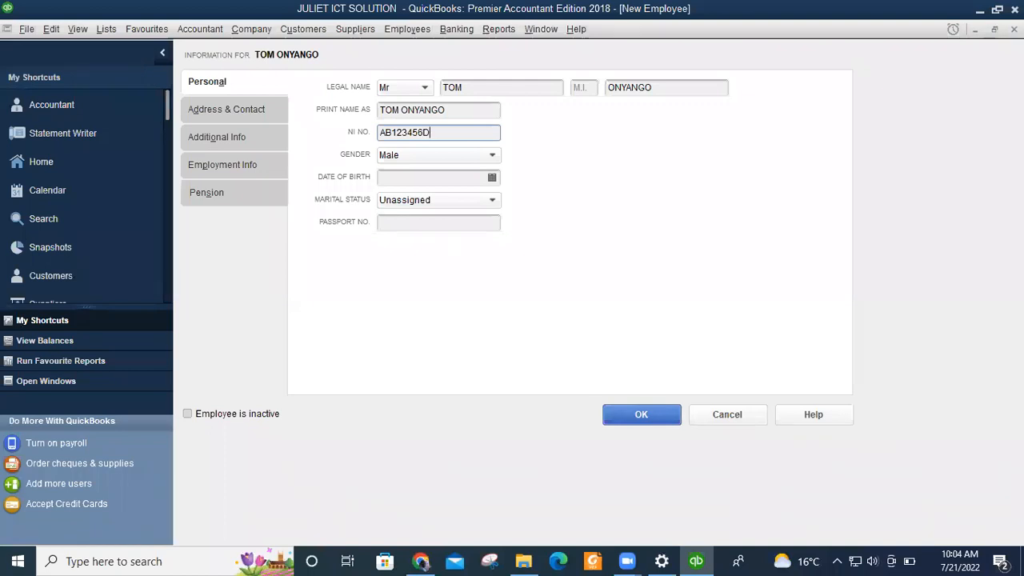
pyautogui.click(402, 179)
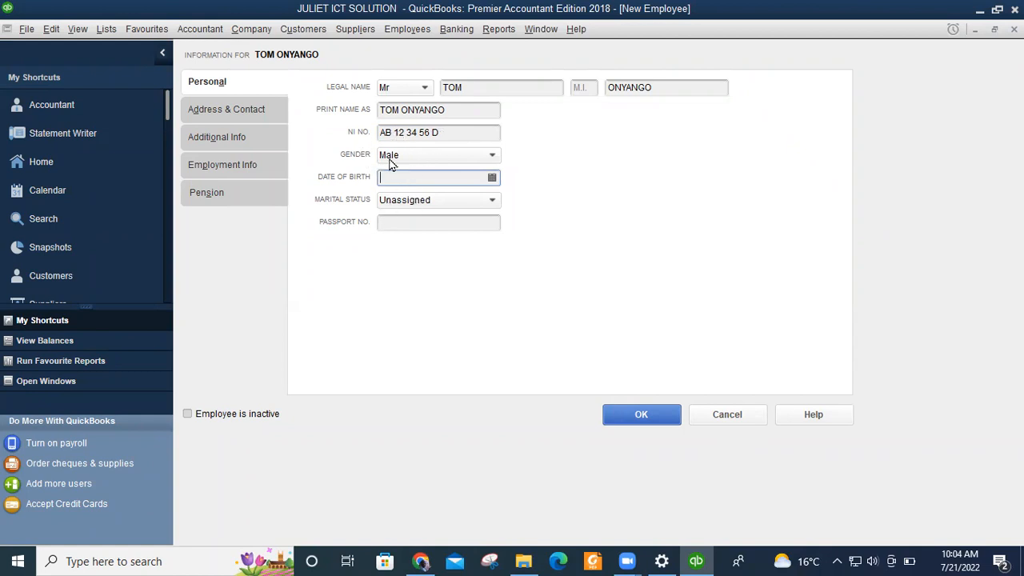
pyautogui.click(492, 156)
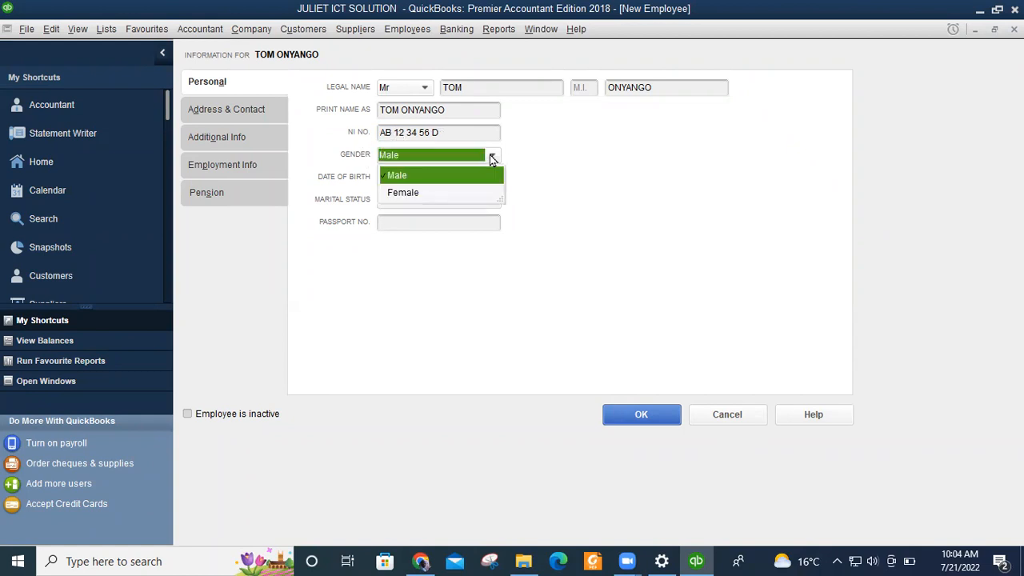
pyautogui.click(398, 176)
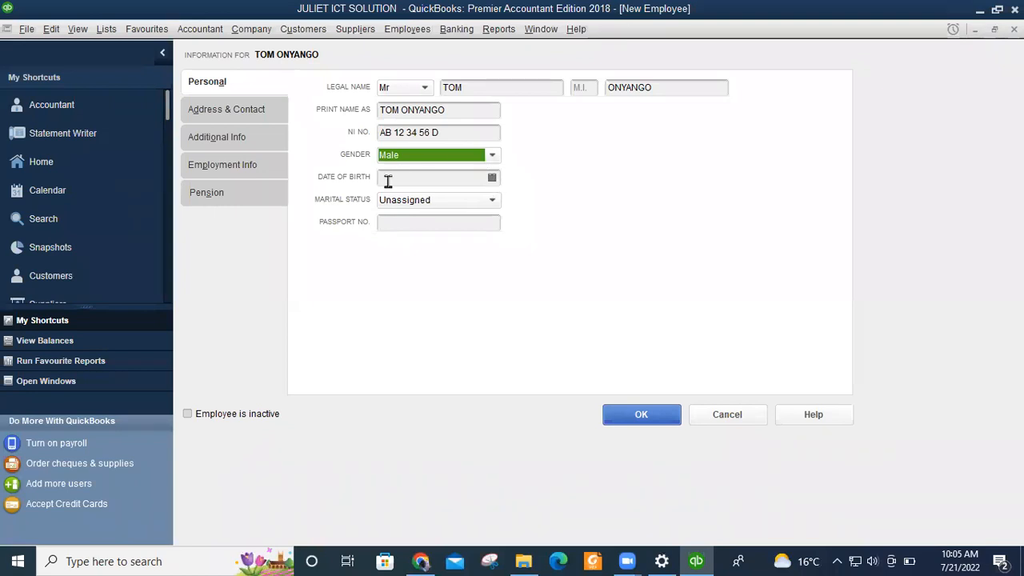
# Set the date of birth to 01/01/1990 and the marital status to Married.
pyautogui.click(418, 177)
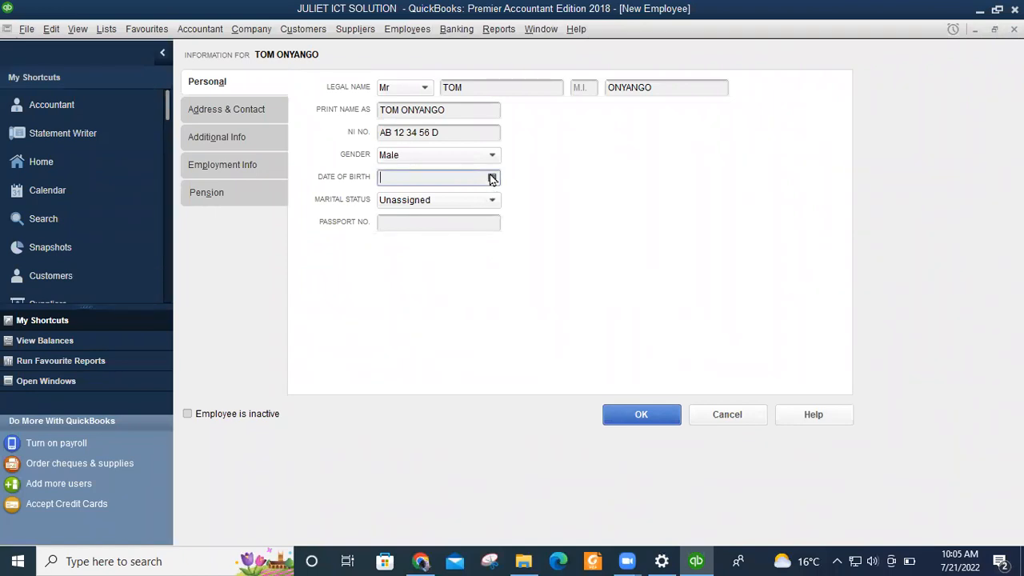
pyautogui.click(492, 178)
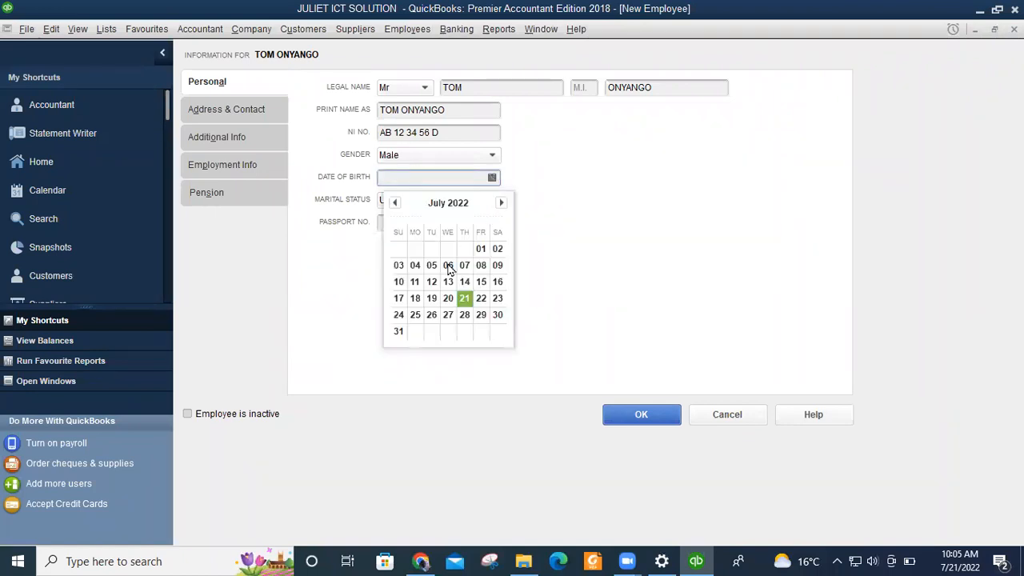
pyautogui.click(405, 176)
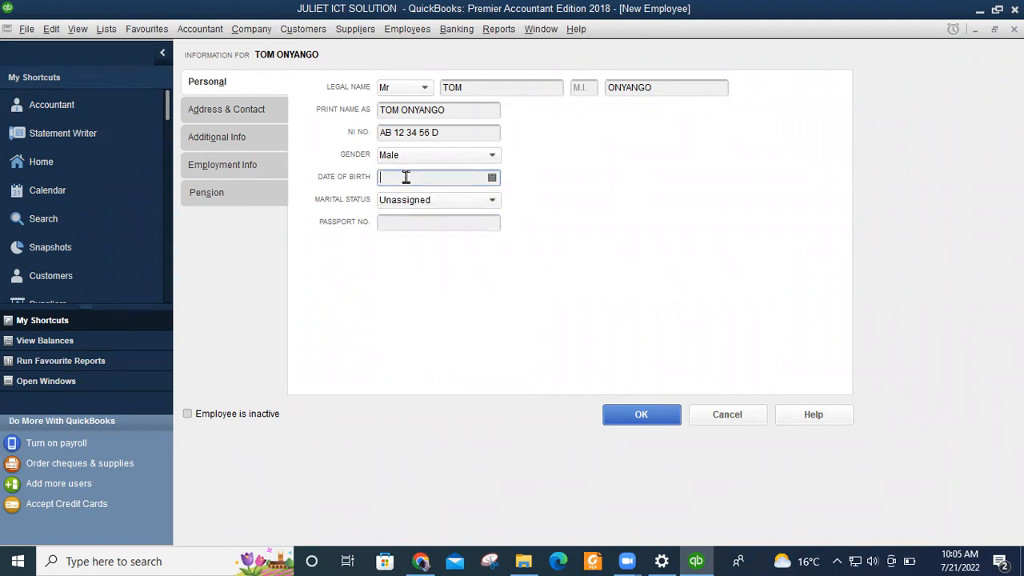
pyautogui.write('1')
pyautogui.write('998')
pyautogui.write('0')
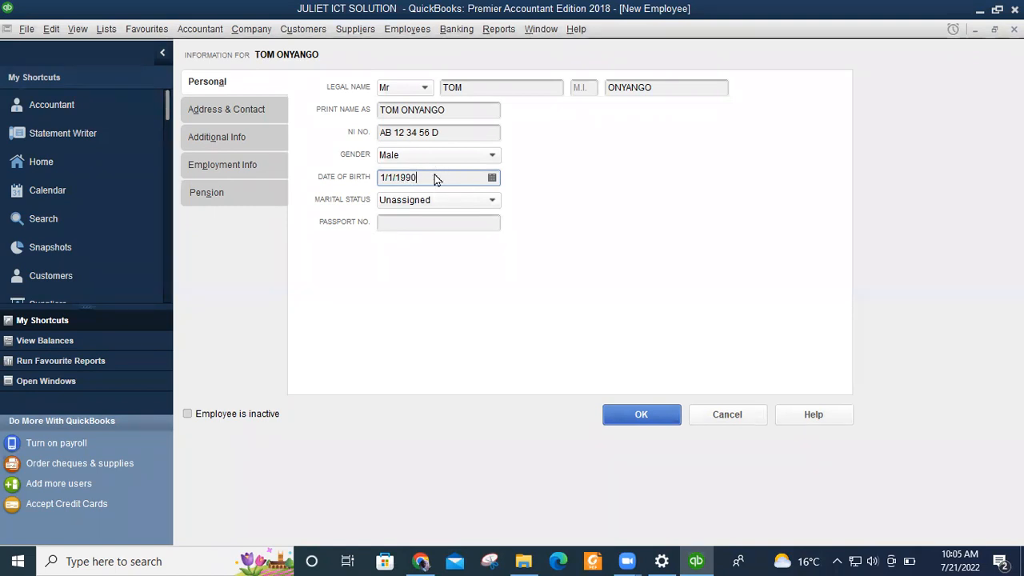
pyautogui.click(492, 202)
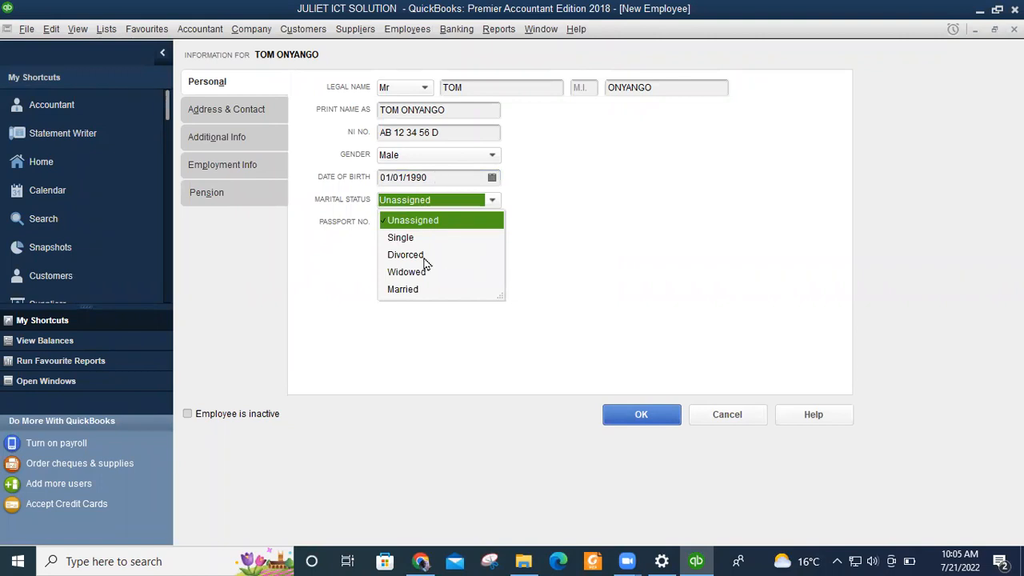
pyautogui.click(409, 290)
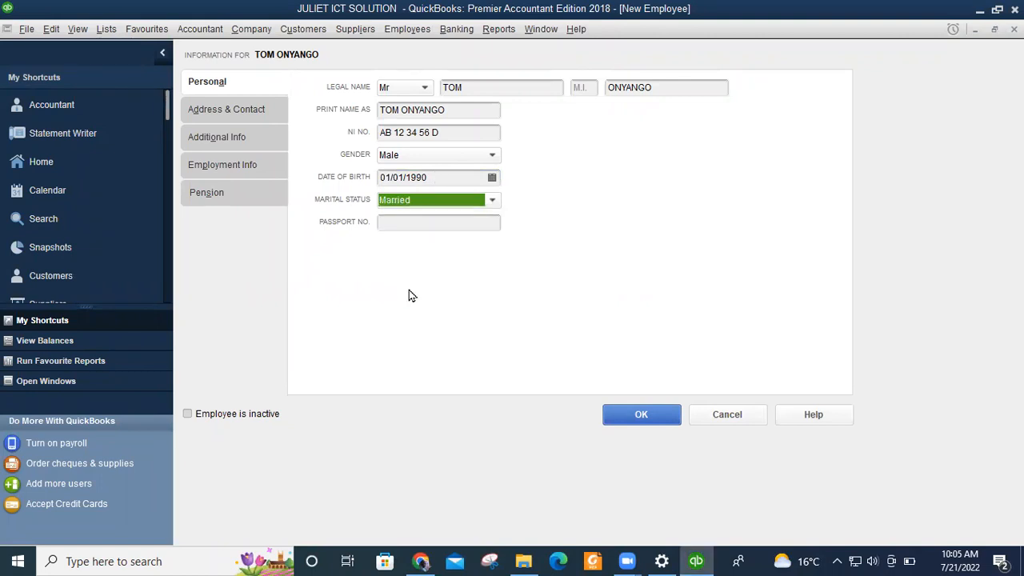
pyautogui.click(491, 200)
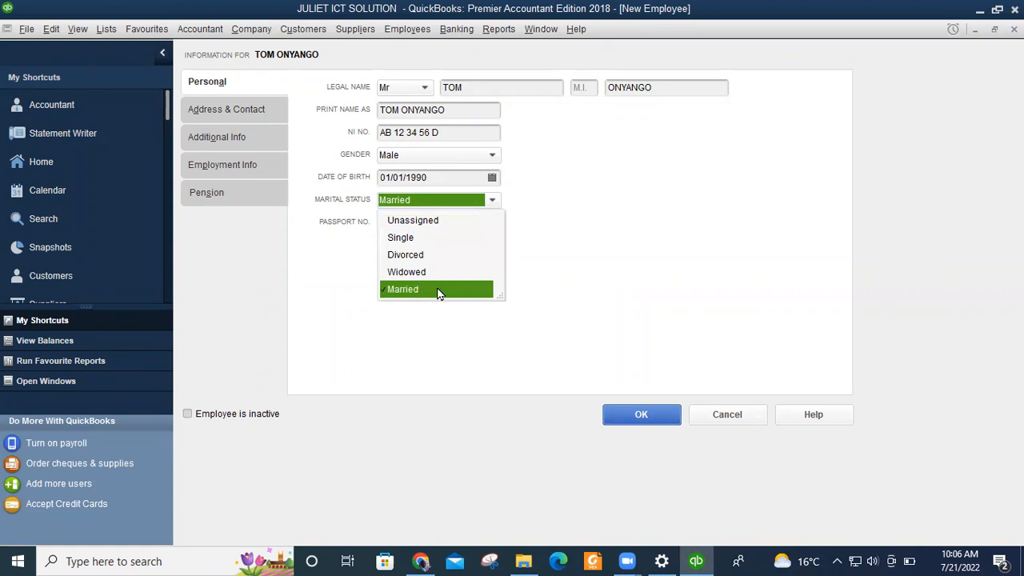
pyautogui.click(423, 291)
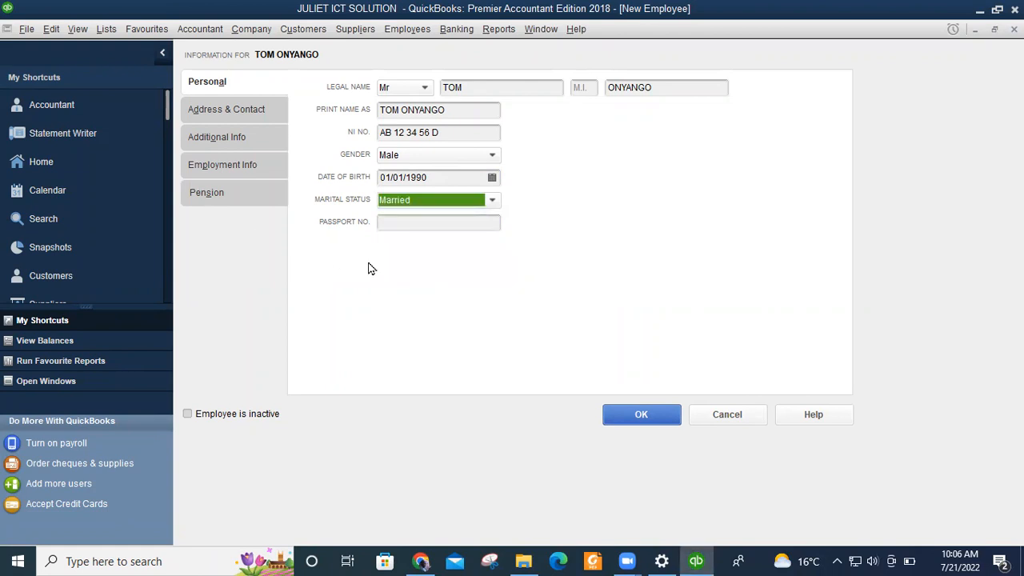
pyautogui.click(403, 227)
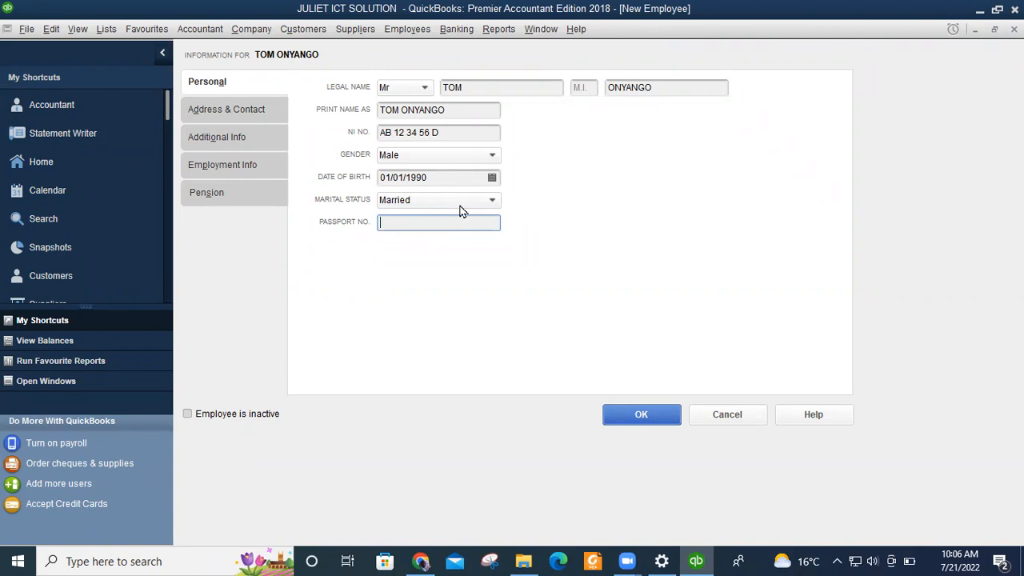
# On Address & Contact, enter the P.O. box address and MOMBASA in City and County.
pyautogui.click(222, 111)
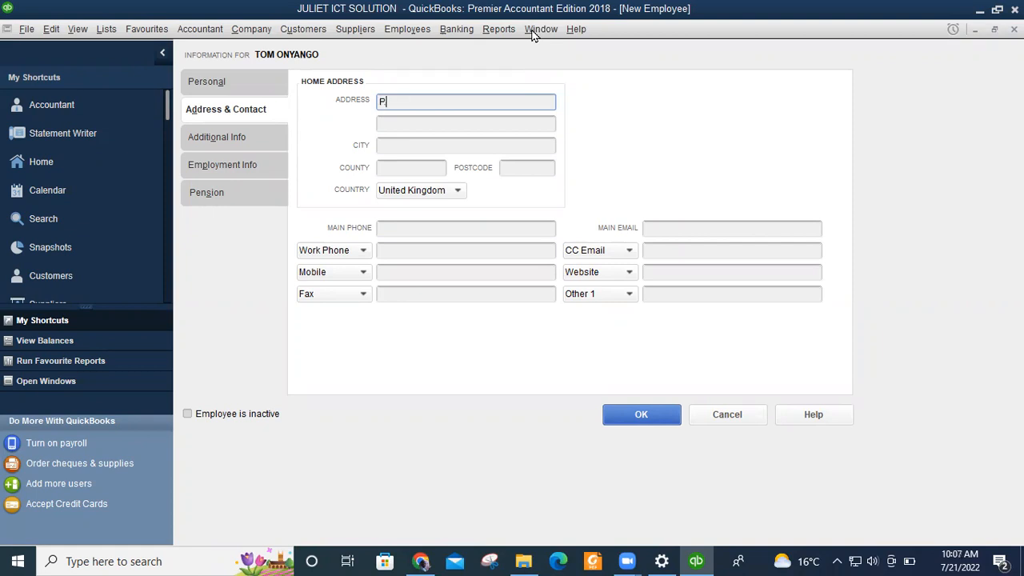
pyautogui.write('.O')
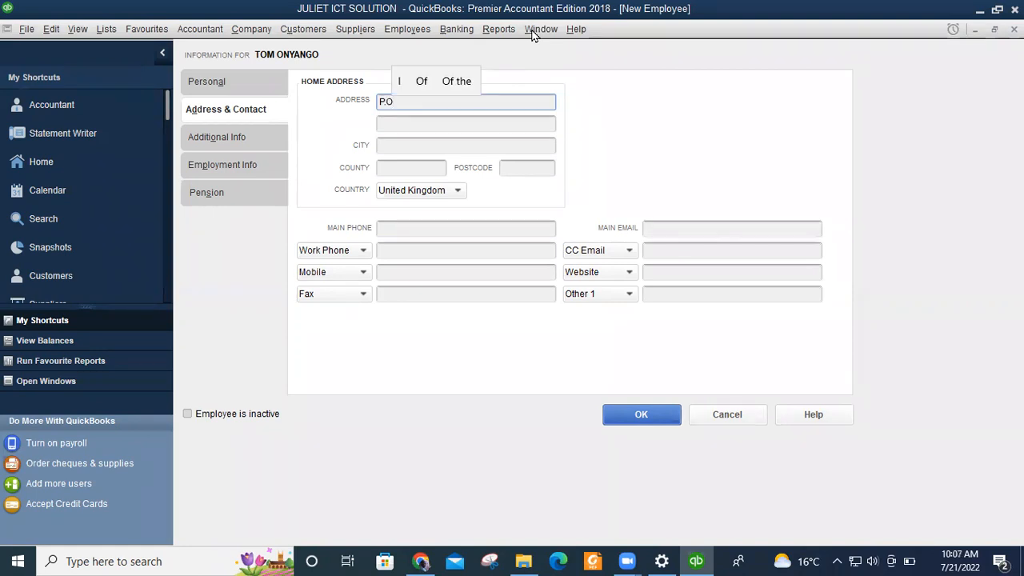
pyautogui.write('. BOX')
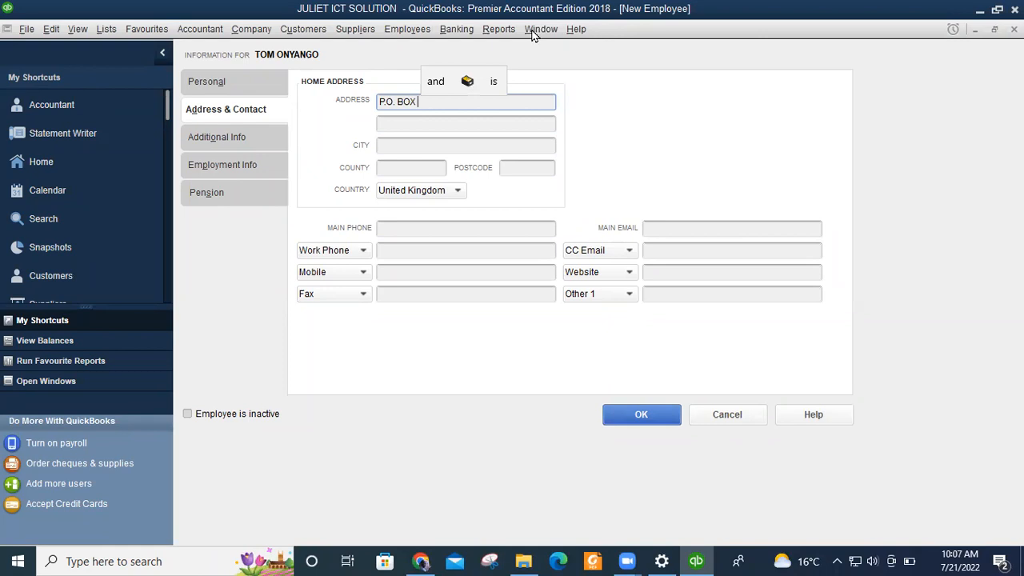
pyautogui.press('BackSpace')
pyautogui.write('.')
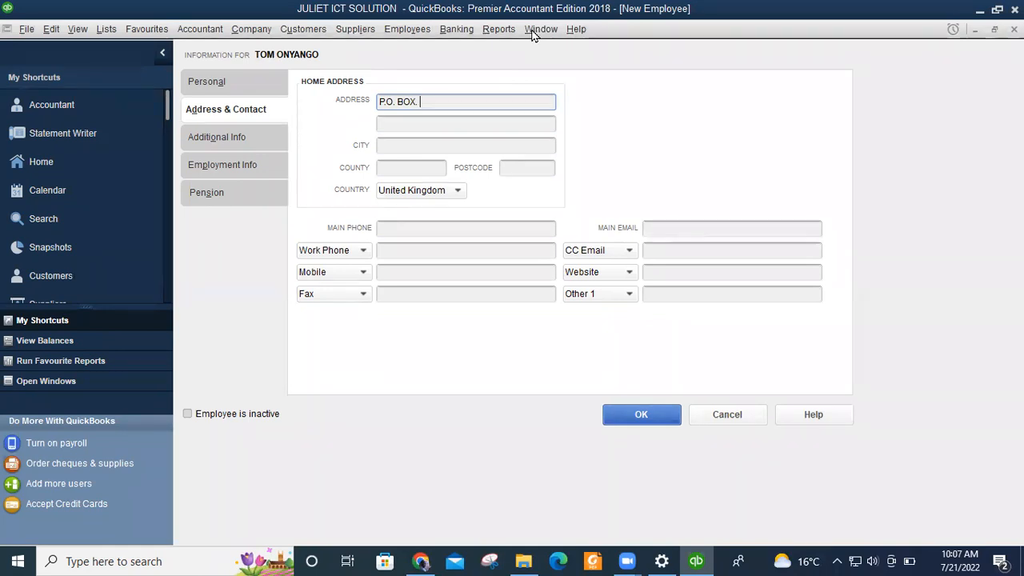
pyautogui.write(' X')
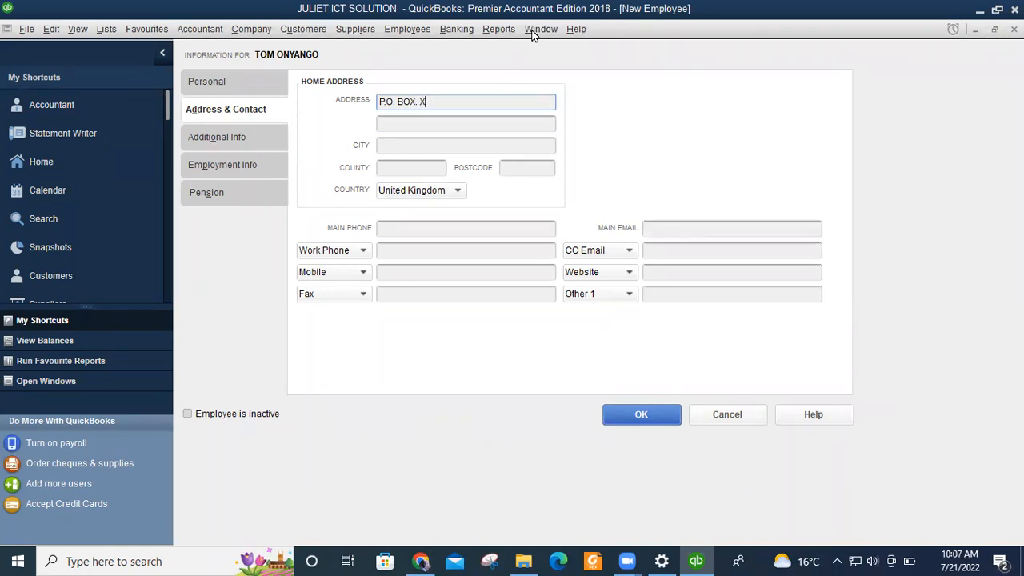
pyautogui.write('XXXXX')
pyautogui.press('BackSpace')
pyautogui.press('BackSpace')
pyautogui.press('BackSpace')
pyautogui.press('BackSpace')
pyautogui.press('BackSpace')
pyautogui.press('BackSpace')
pyautogui.write('XX')
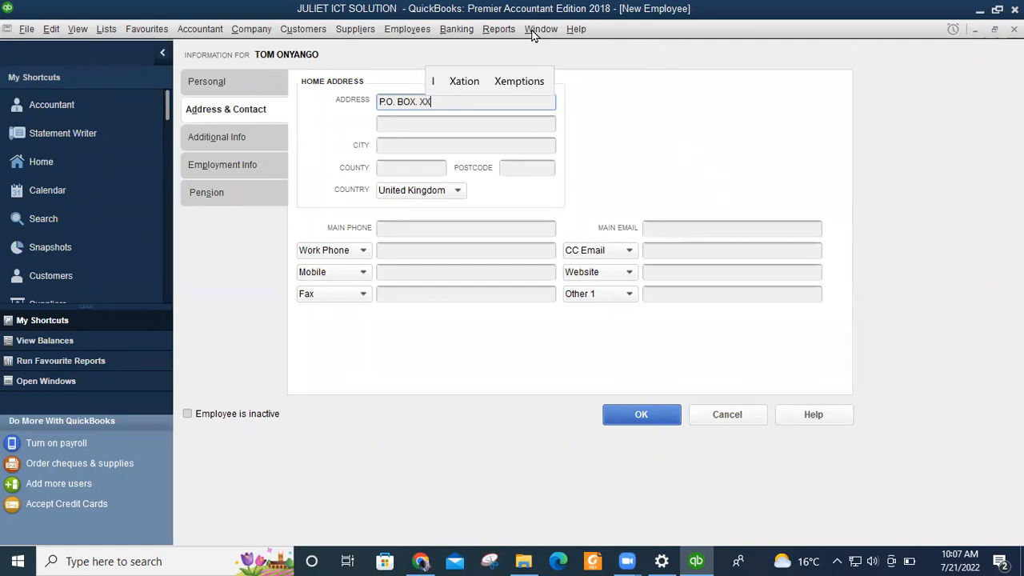
pyautogui.write('X-00100')
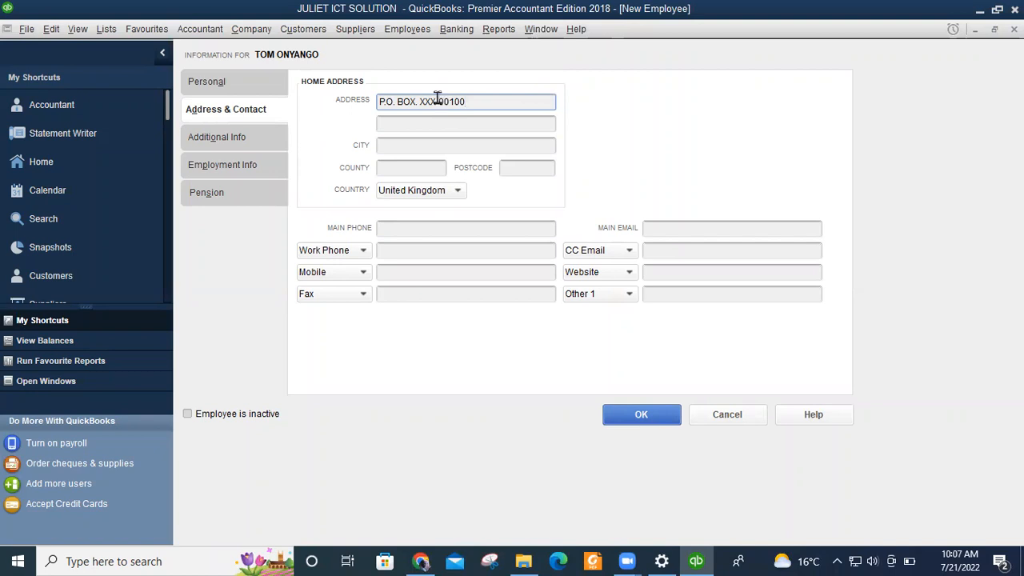
pyautogui.click(393, 146)
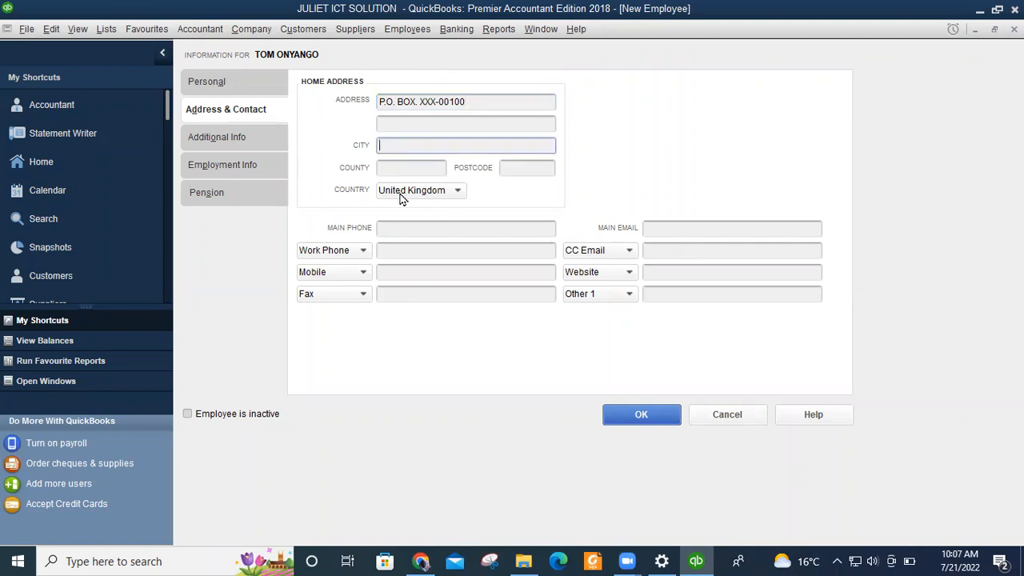
pyautogui.write('MOMBASA')
pyautogui.click(401, 168)
pyautogui.write('MO')
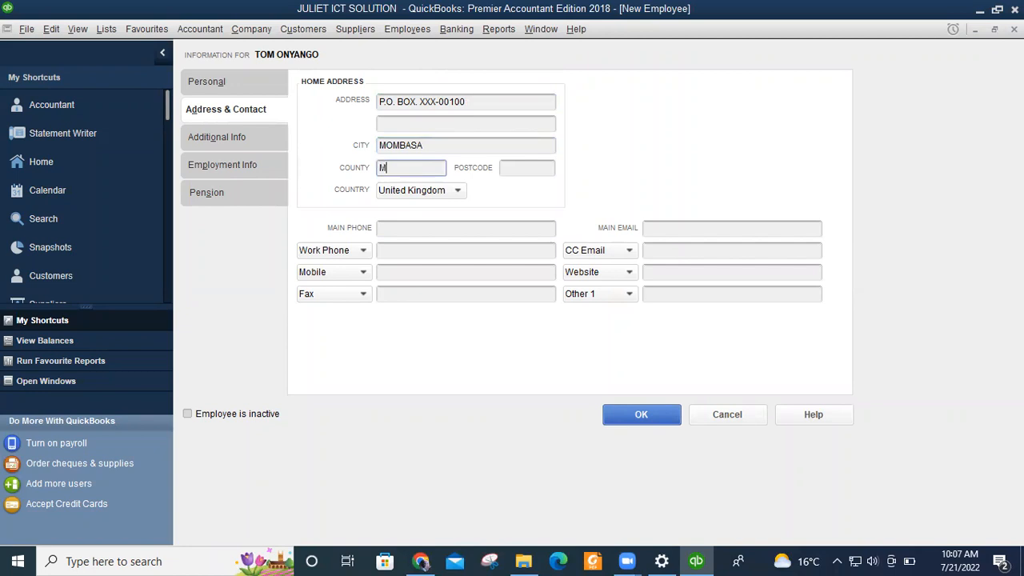
pyautogui.write('MBA')
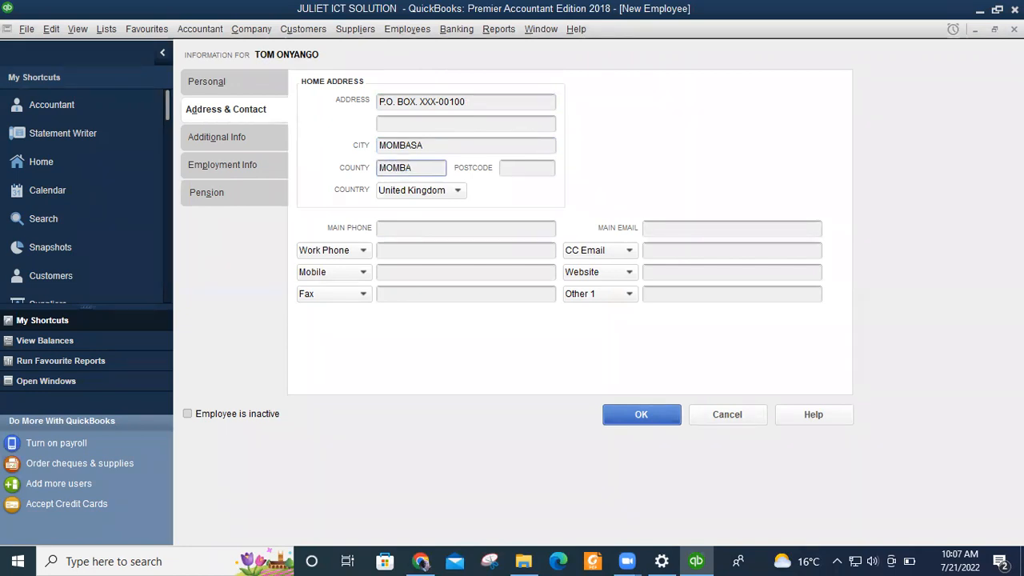
pyautogui.write('SA')
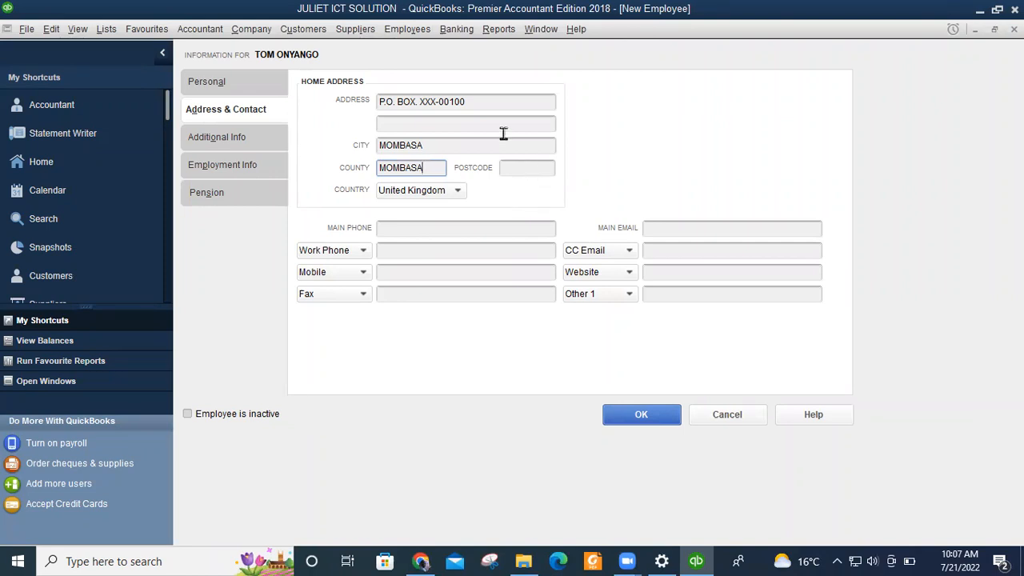
pyautogui.moveTo(469, 101); pyautogui.dragTo(439, 101)
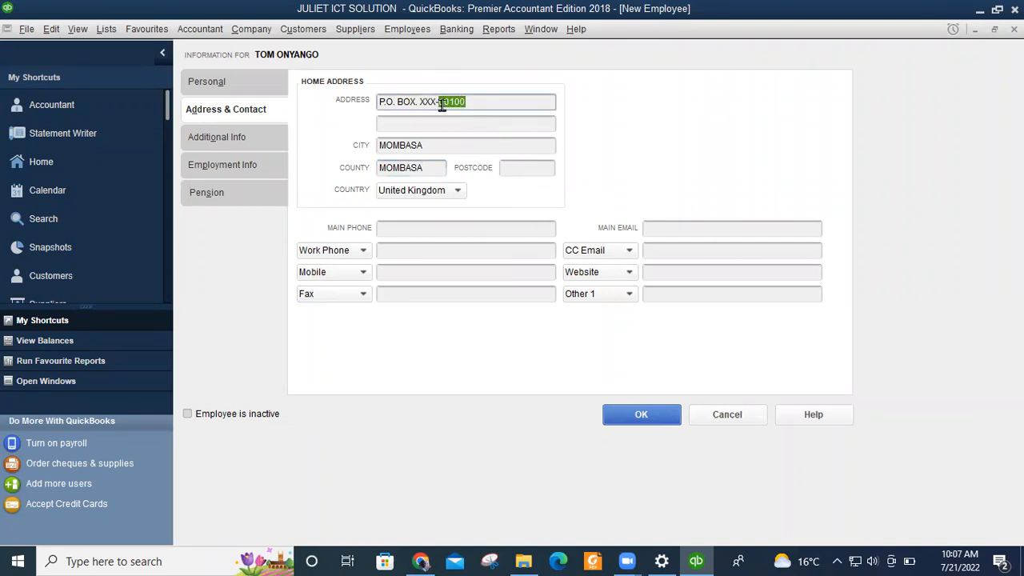
# Cut the postcode digits from the Address line and paste them into the Postcode field.
pyautogui.click(478, 102)
pyautogui.moveTo(483, 104); pyautogui.dragTo(438, 101)
pyautogui.rightClick(453, 100)
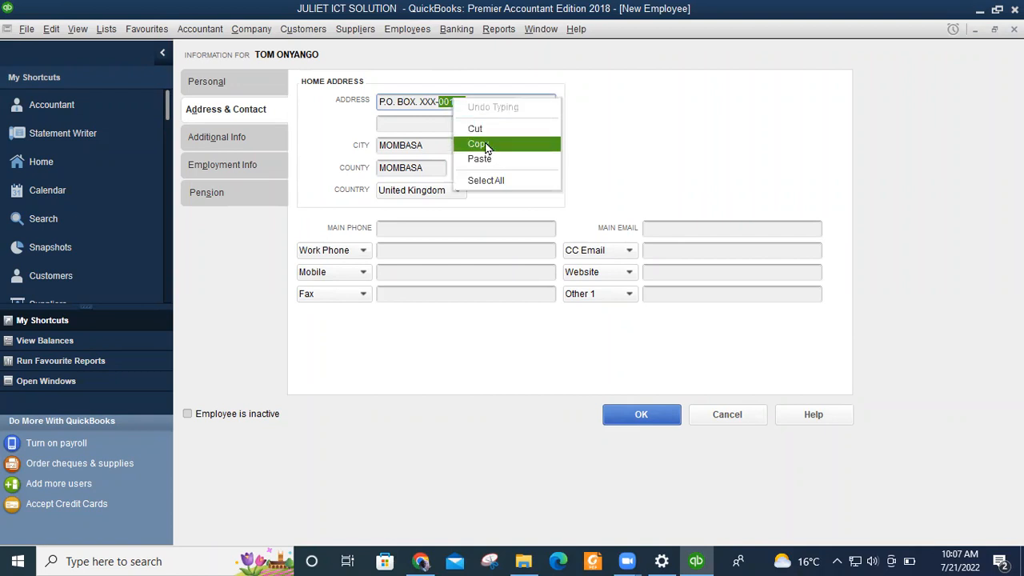
pyautogui.click(480, 130)
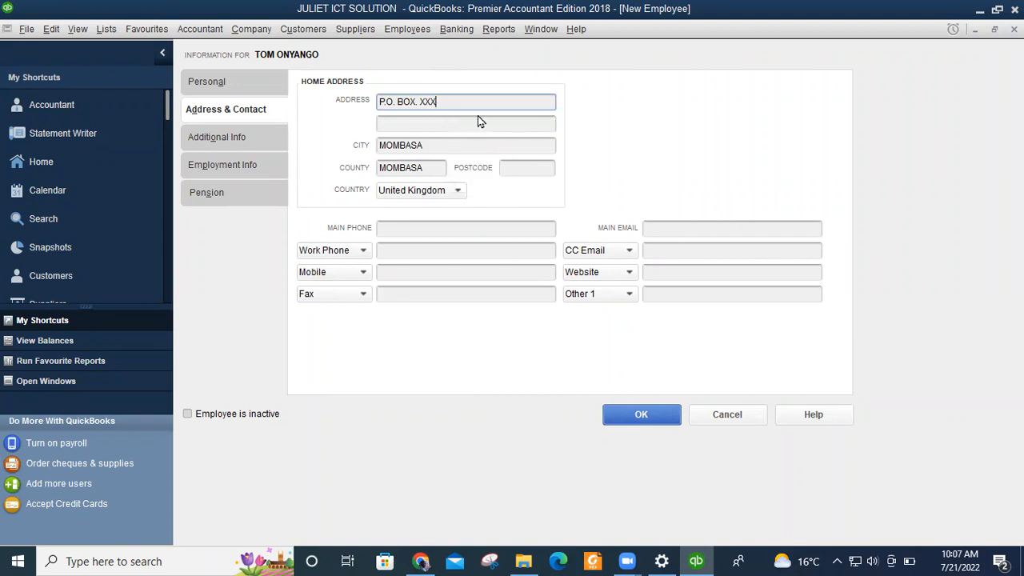
pyautogui.click(514, 167)
pyautogui.rightClick(513, 167)
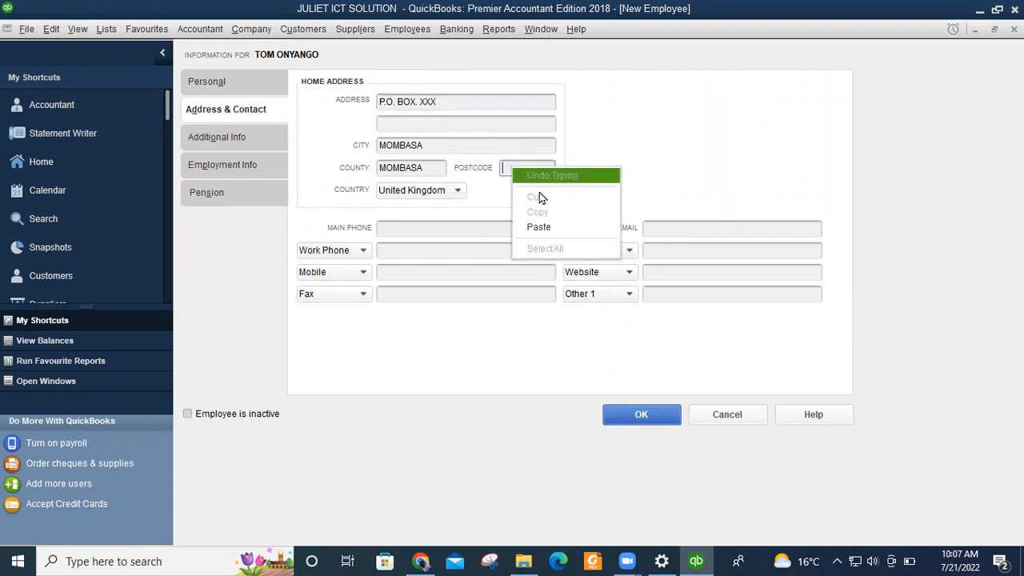
pyautogui.click(538, 227)
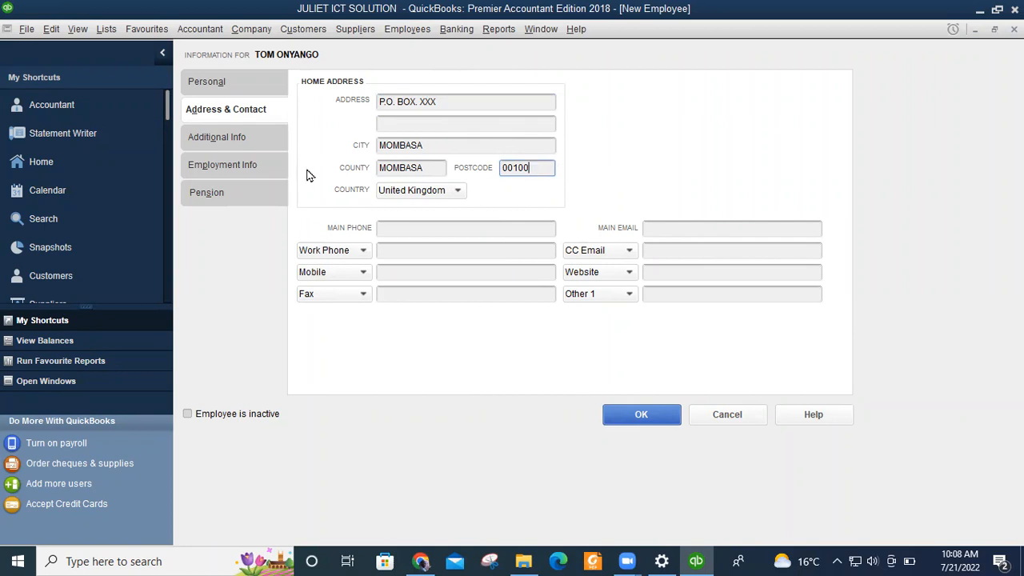
pyautogui.click(459, 192)
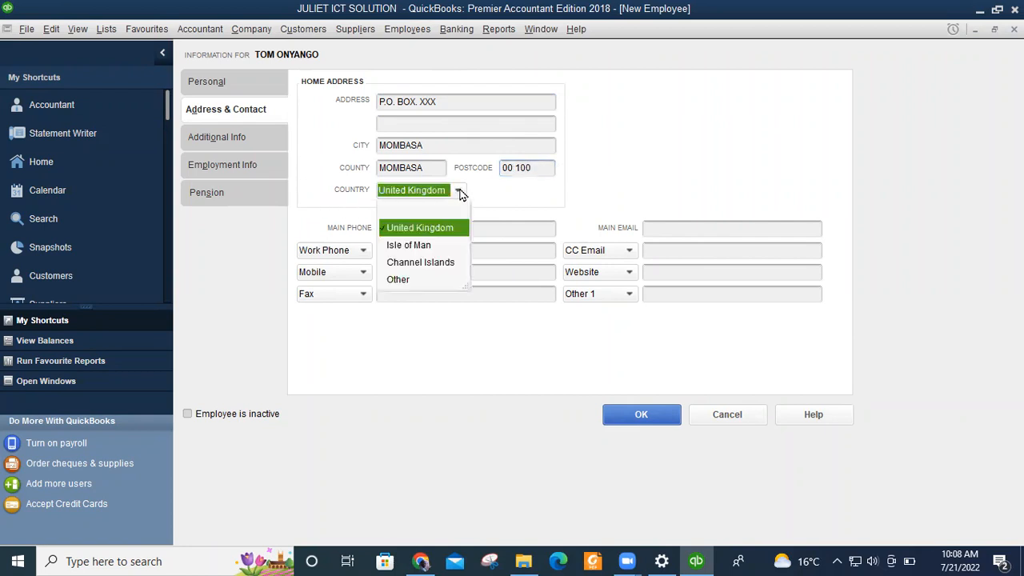
# Choose Other as the country and enter KENYA as the country name.
pyautogui.click(398, 280)
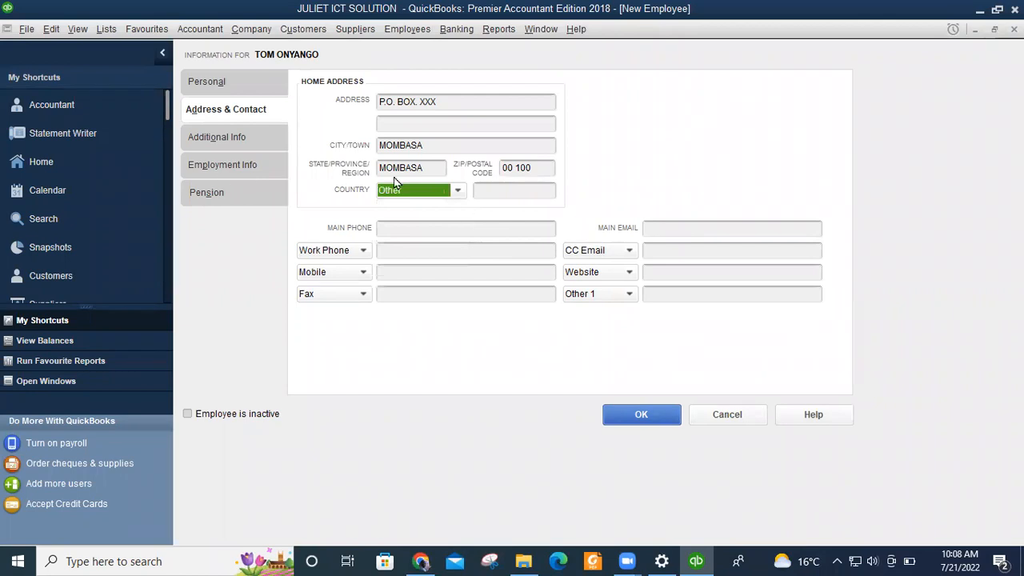
pyautogui.click(505, 192)
pyautogui.write('KENYA')
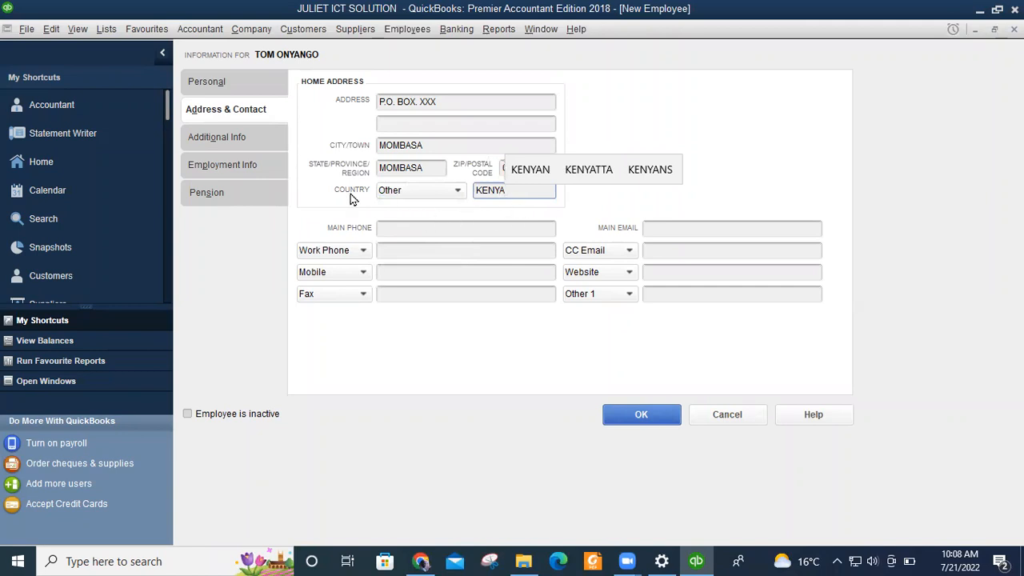
pyautogui.click(410, 232)
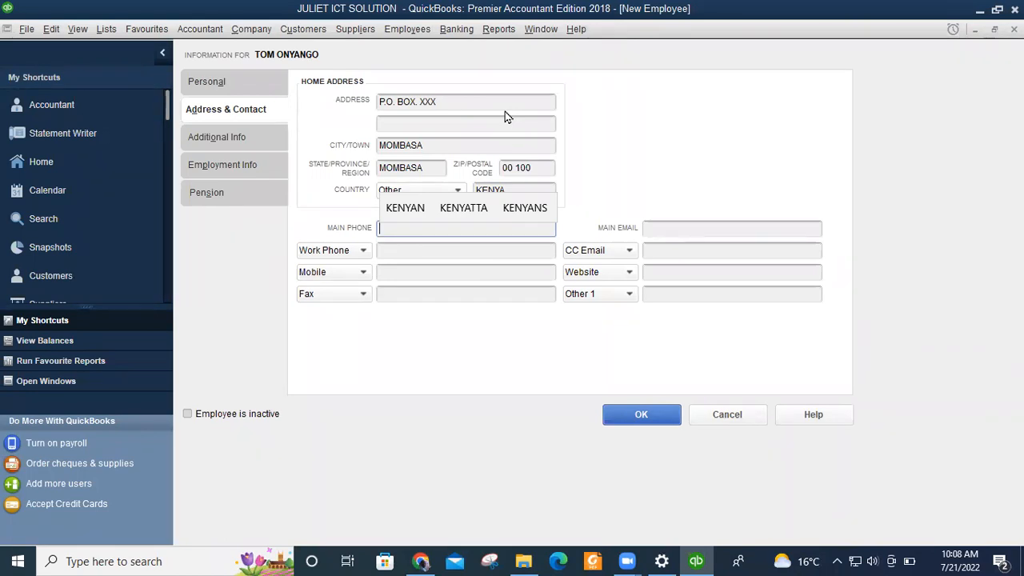
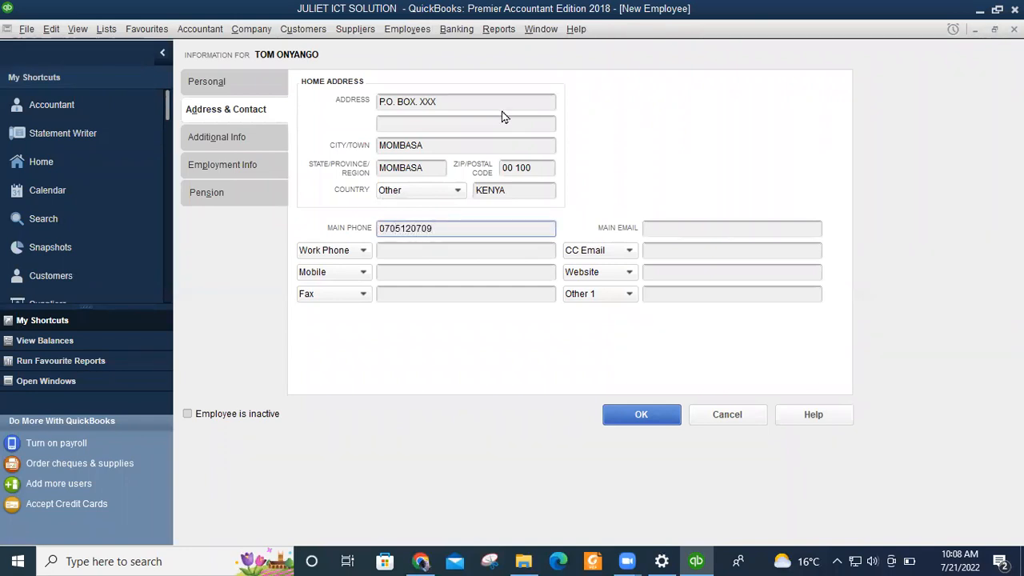
# Enter the employee's phone number as both Main Phone and Work Phone.
pyautogui.click(405, 252)
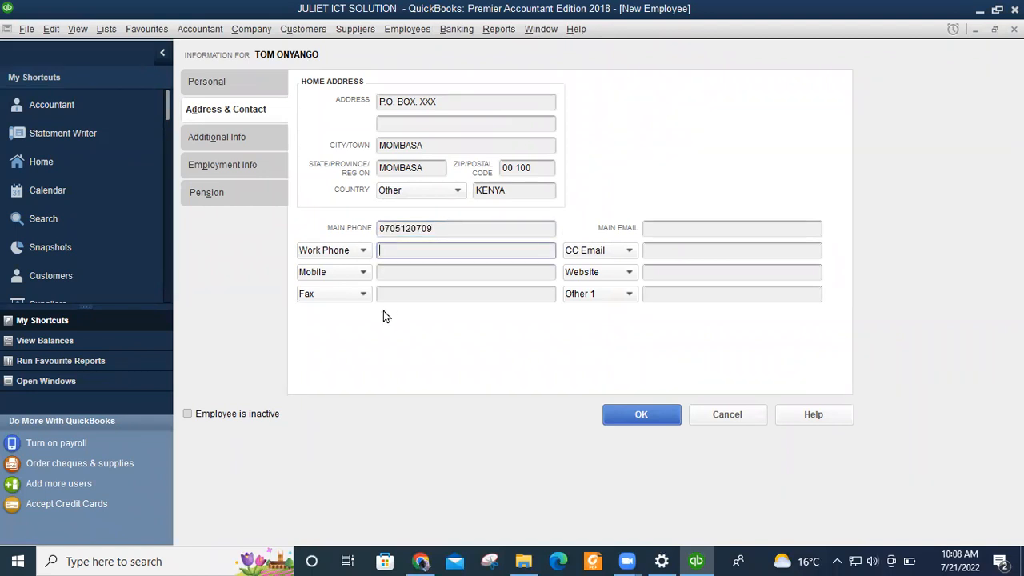
pyautogui.click(206, 83)
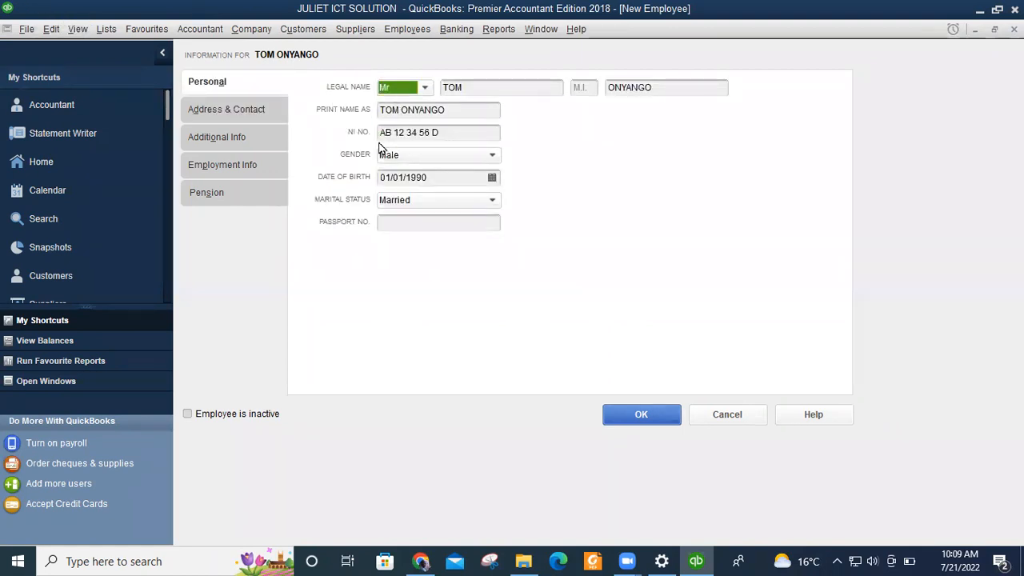
pyautogui.click(212, 109)
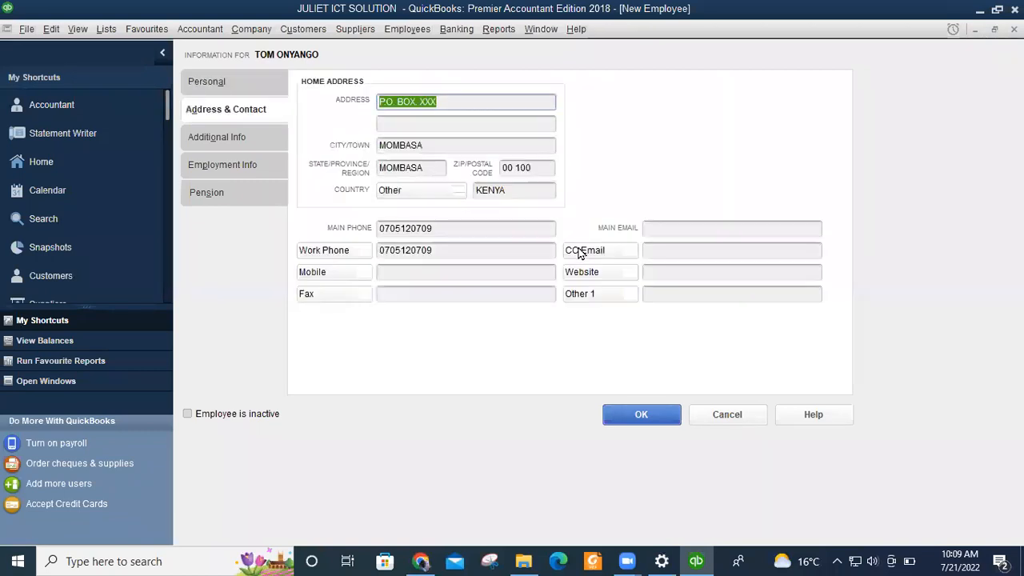
pyautogui.click(665, 228)
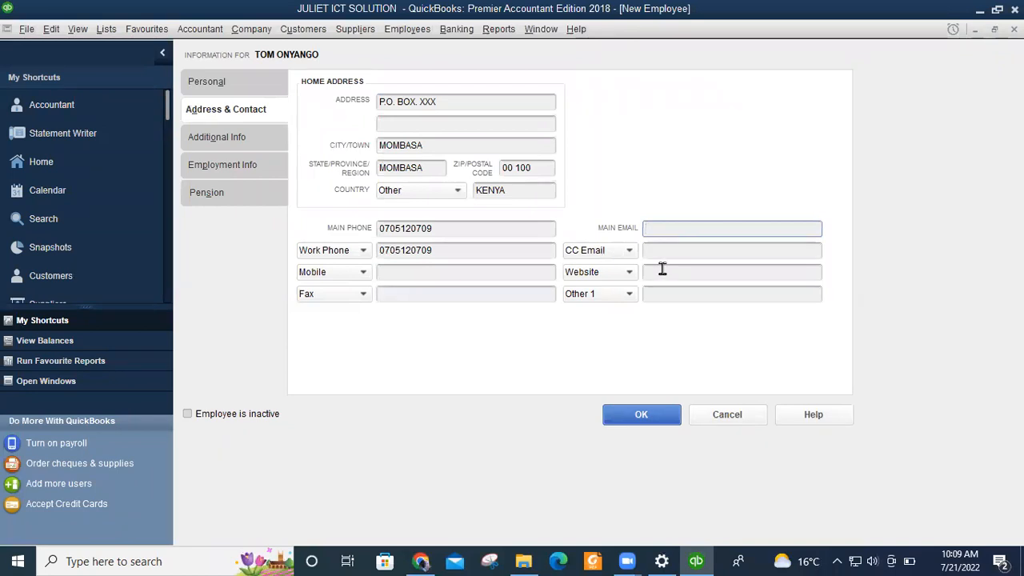
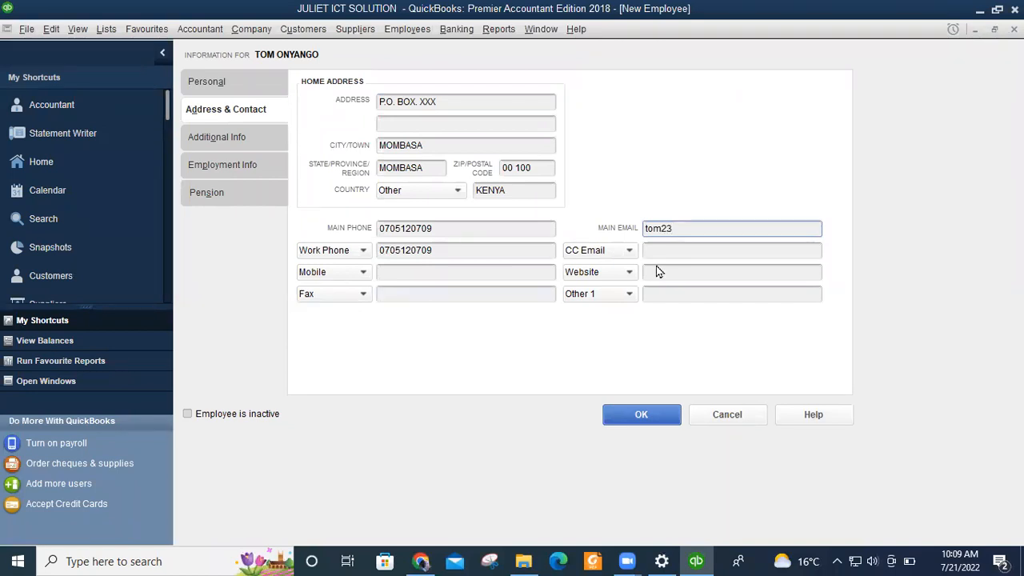
# Enter the employee's main e-mail address, leaving CC Email, Website and Other 1 blank.
pyautogui.moveTo(735, 224); pyautogui.dragTo(624, 221)
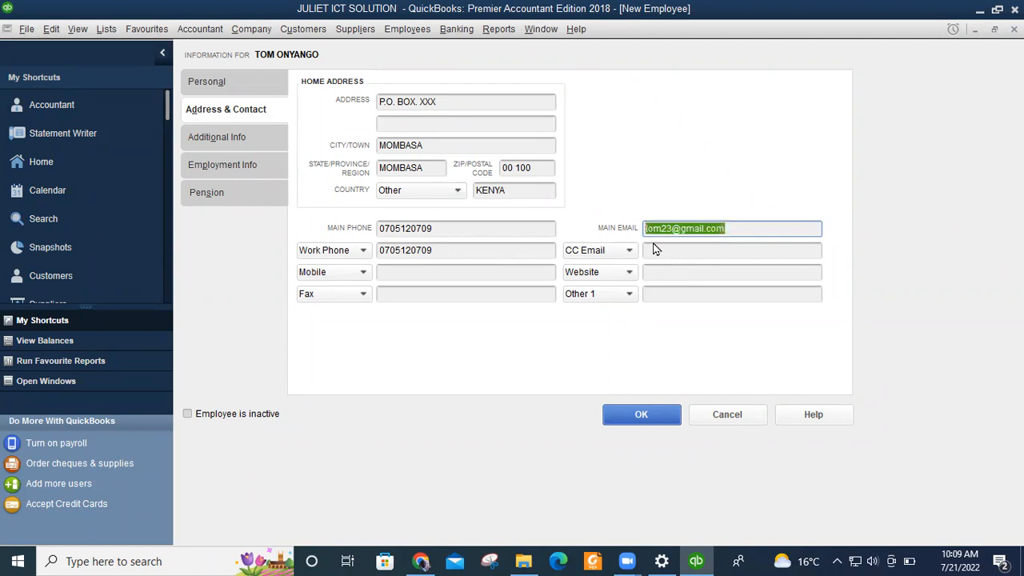
pyautogui.click(662, 249)
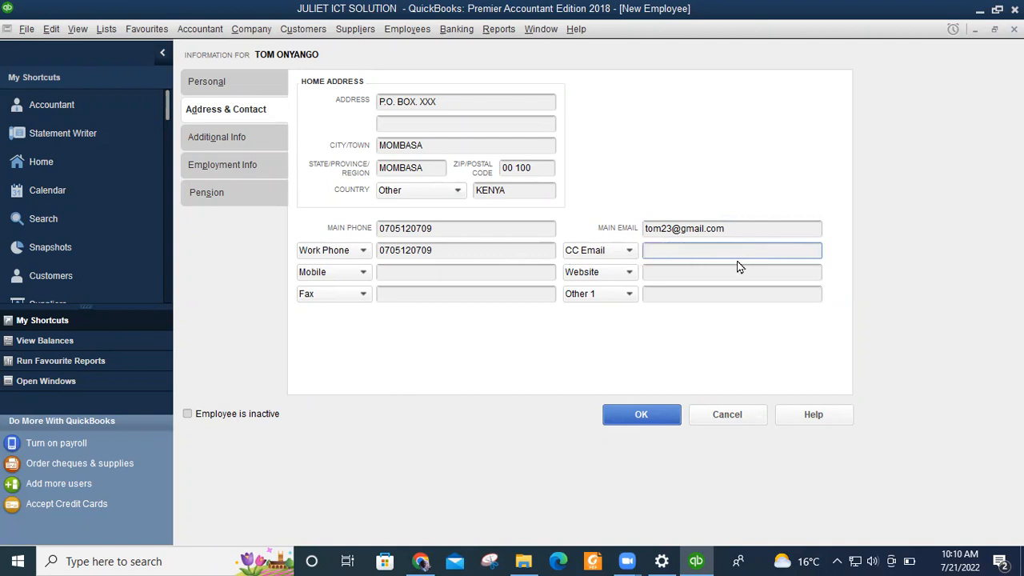
pyautogui.click(736, 231)
pyautogui.click(667, 253)
pyautogui.click(684, 270)
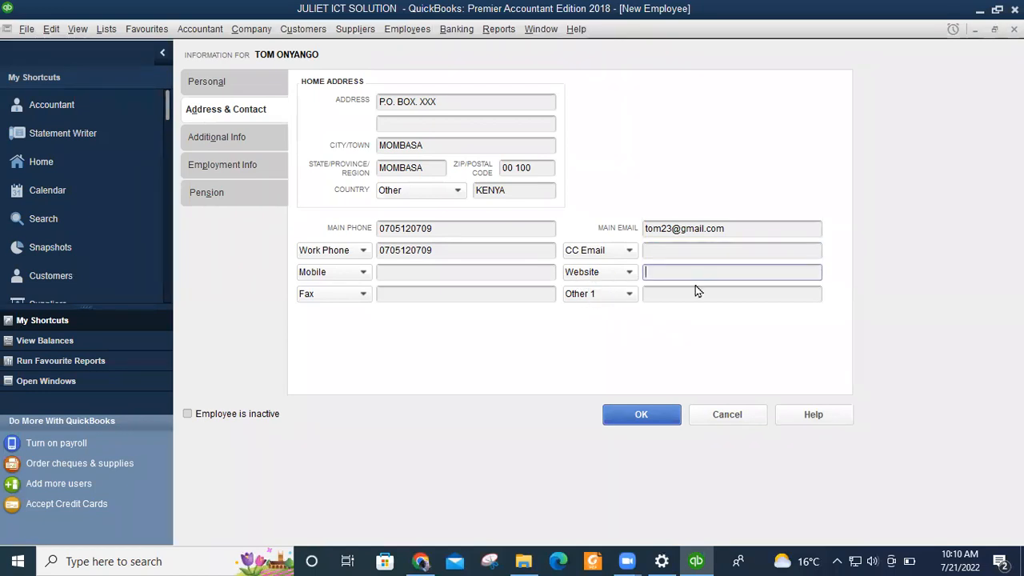
pyautogui.click(658, 292)
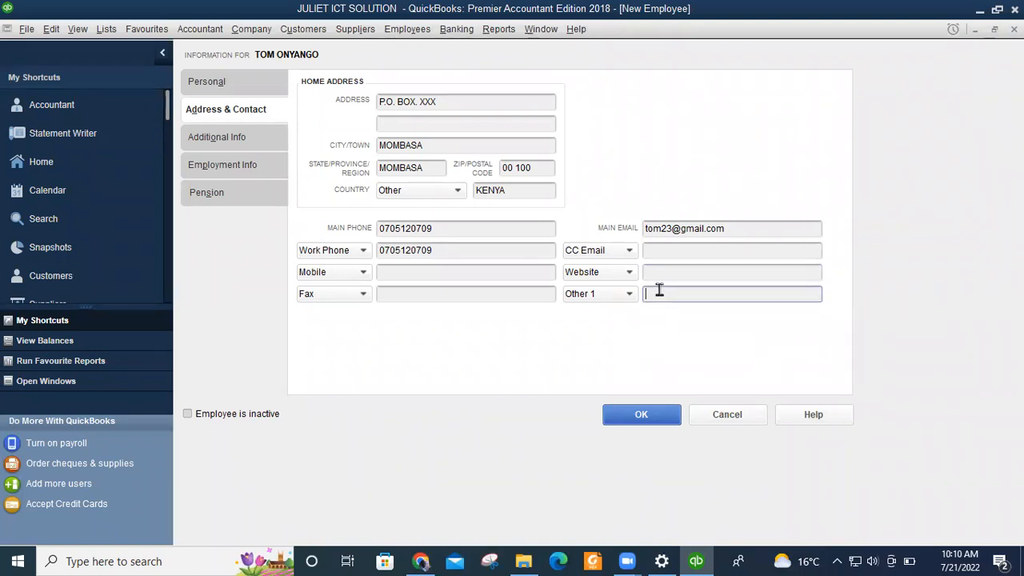
pyautogui.click(222, 144)
# Record employee number 23001, leaving the Billing Rate Level empty.
pyautogui.click(409, 85)
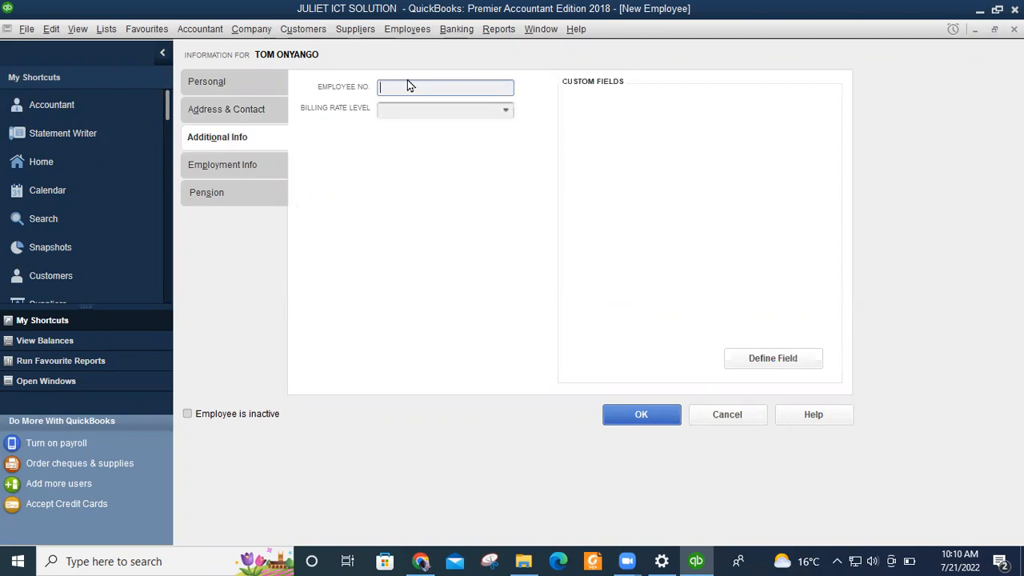
pyautogui.write('23')
pyautogui.write('001')
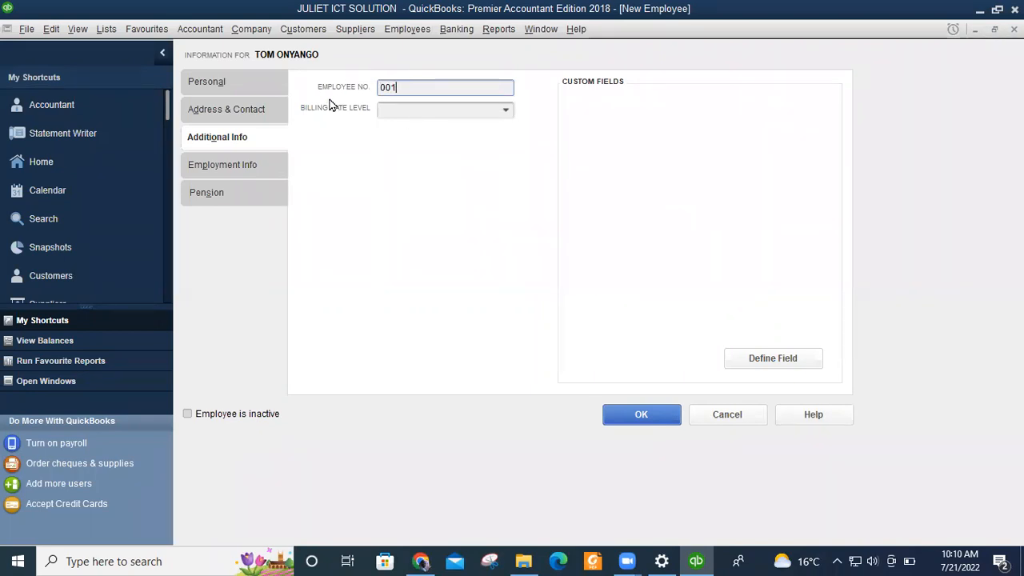
pyautogui.click(506, 111)
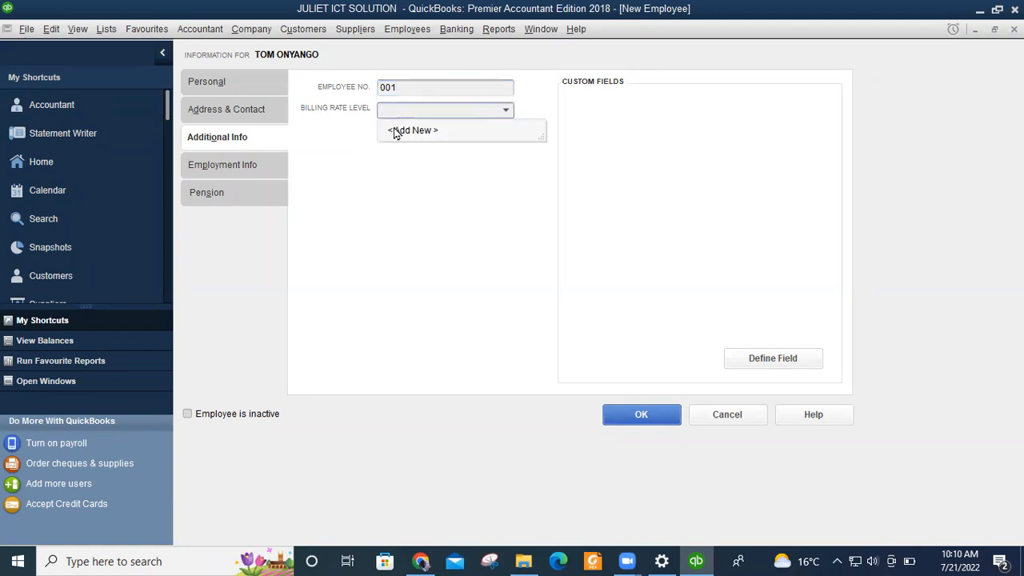
pyautogui.click(505, 110)
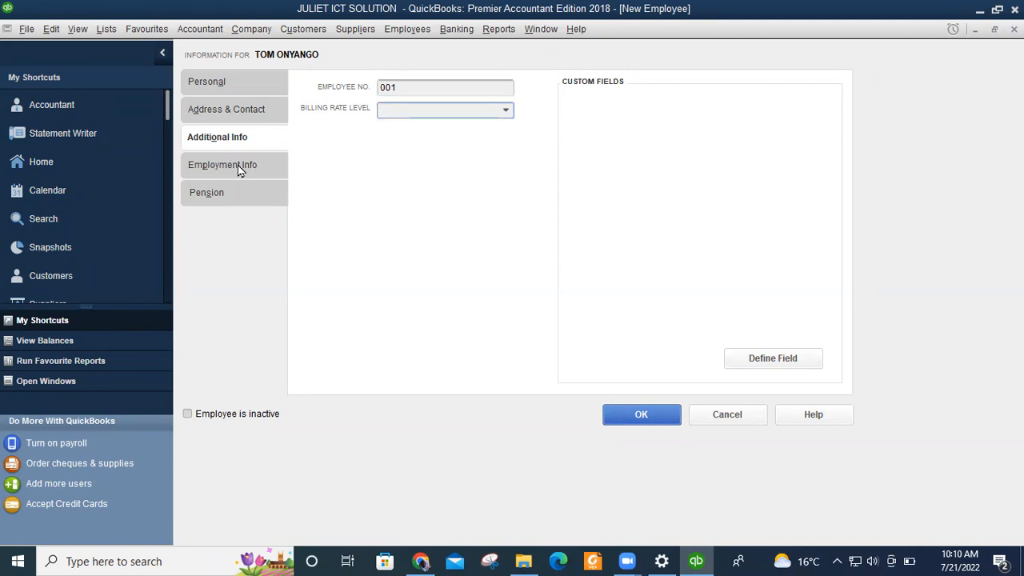
pyautogui.click(217, 165)
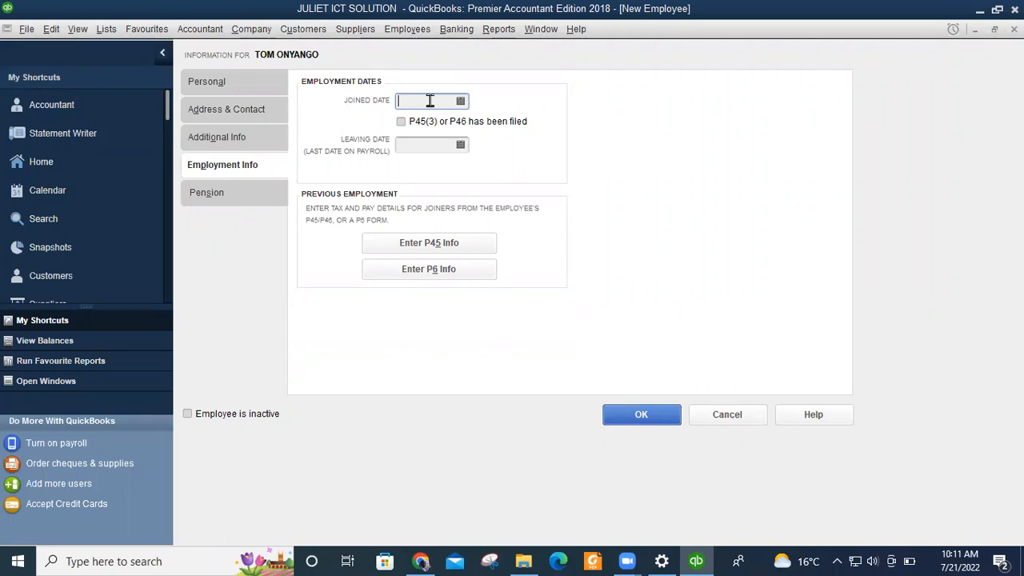
# Enter joined date 02/03/2014 and leaving date 02/04/2014 under Employment Info.
pyautogui.write('2/3/2014')
pyautogui.click(455, 145)
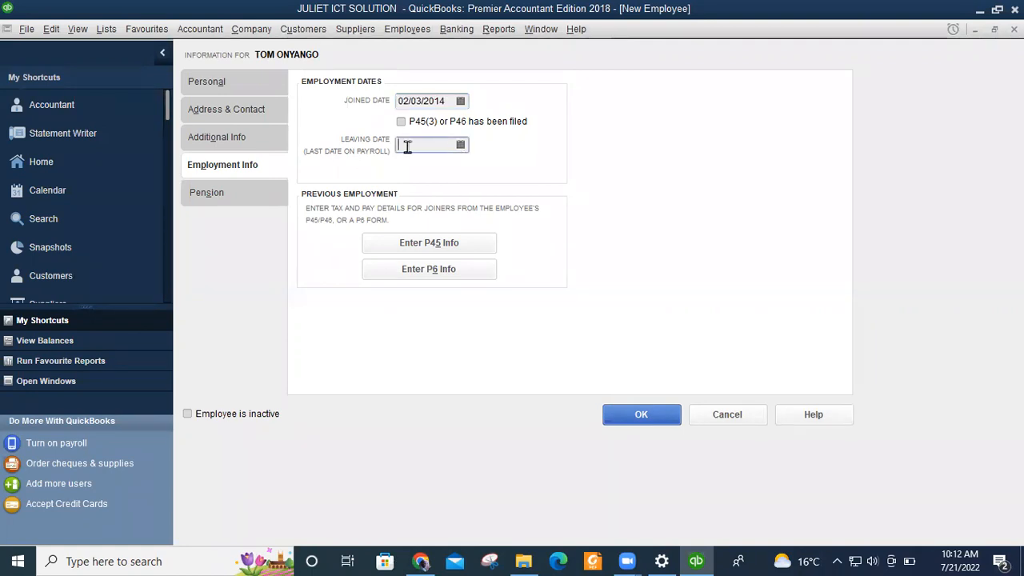
pyautogui.click(461, 145)
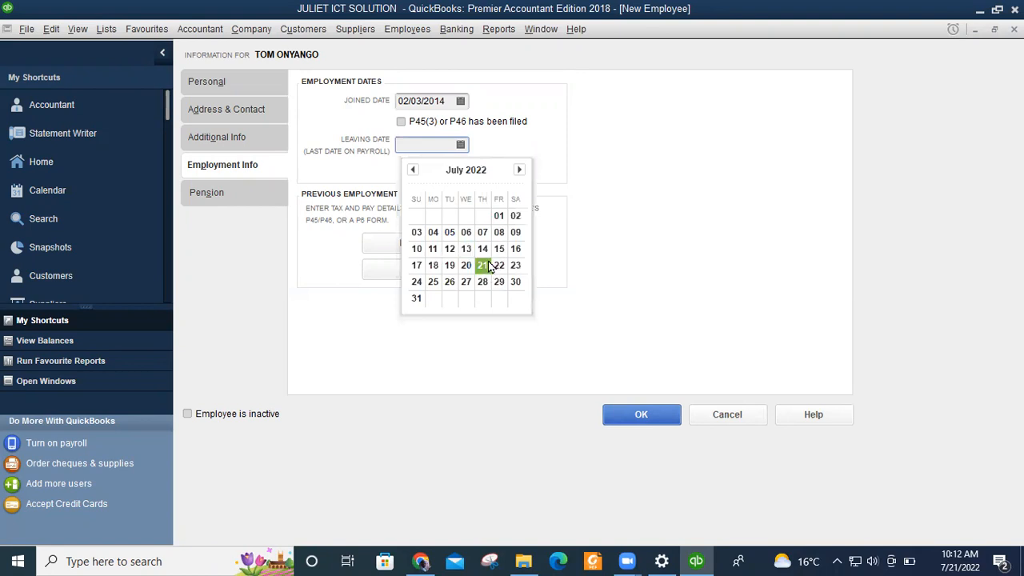
pyautogui.click(419, 151)
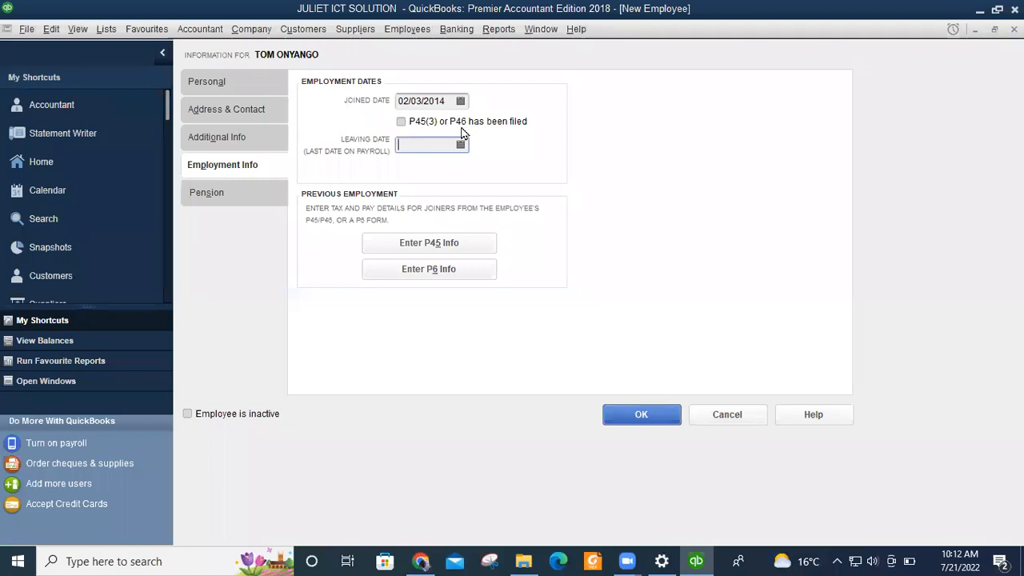
pyautogui.write('0')
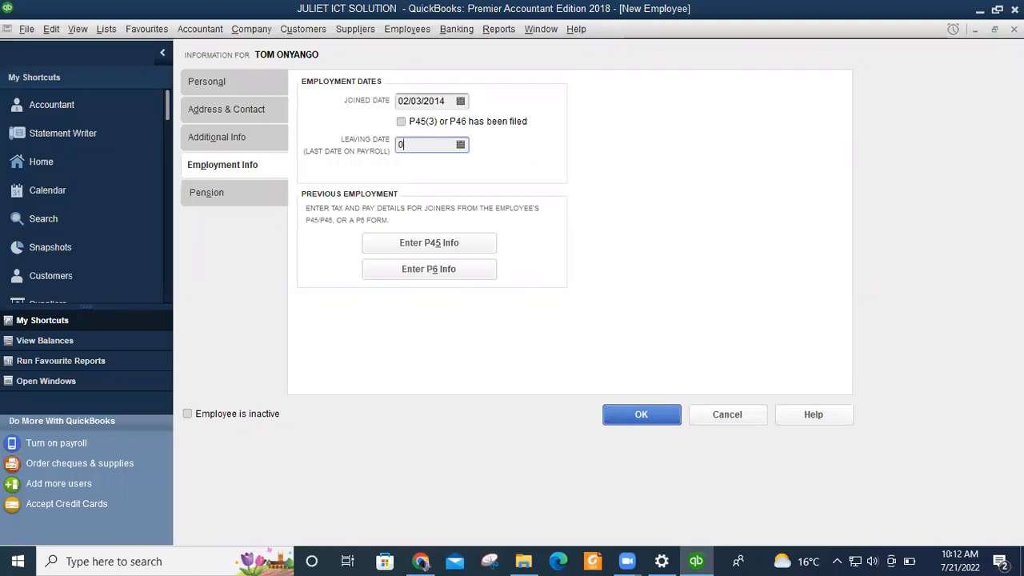
pyautogui.write('2/04/2014')
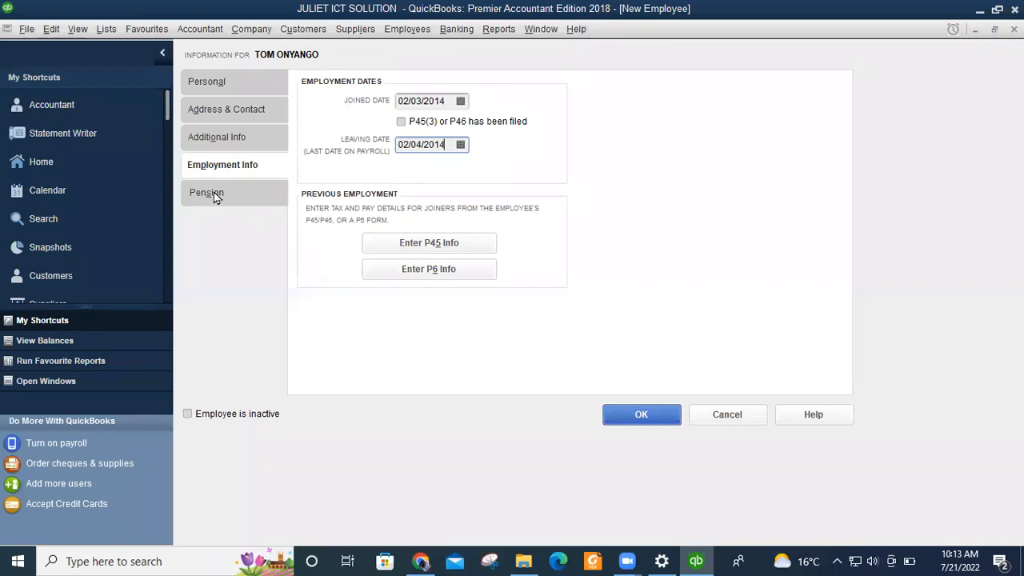
pyautogui.click(241, 196)
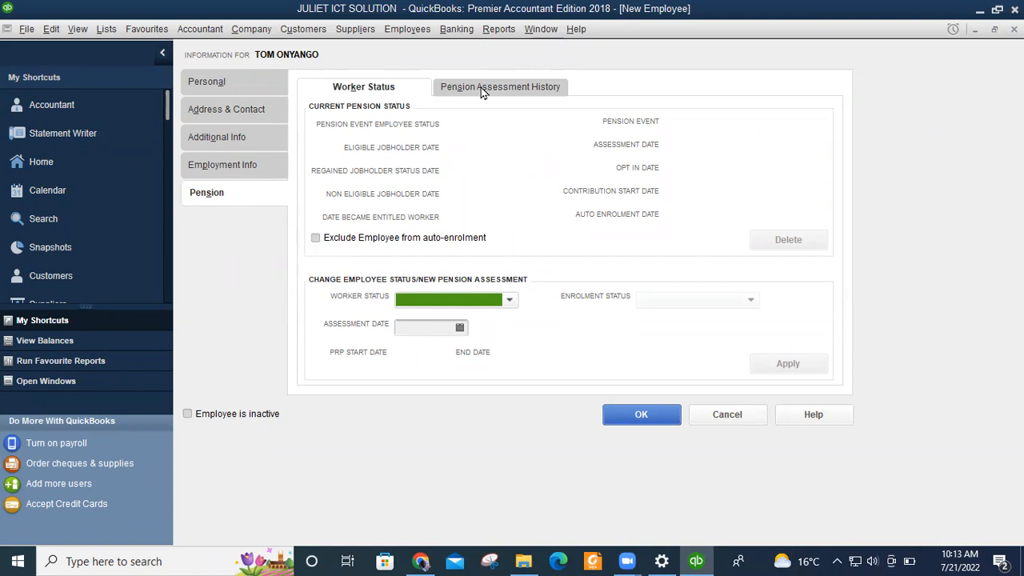
# Set pension status to Worker, assessed 02/03/2014, Received Join/Opt In Notice; view assessment history.
pyautogui.click(510, 302)
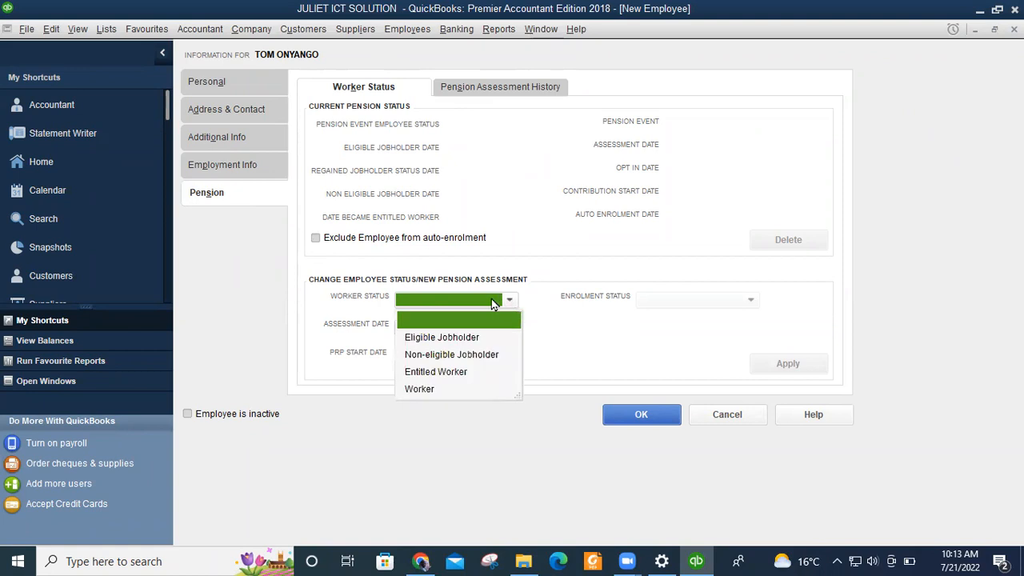
pyautogui.click(416, 390)
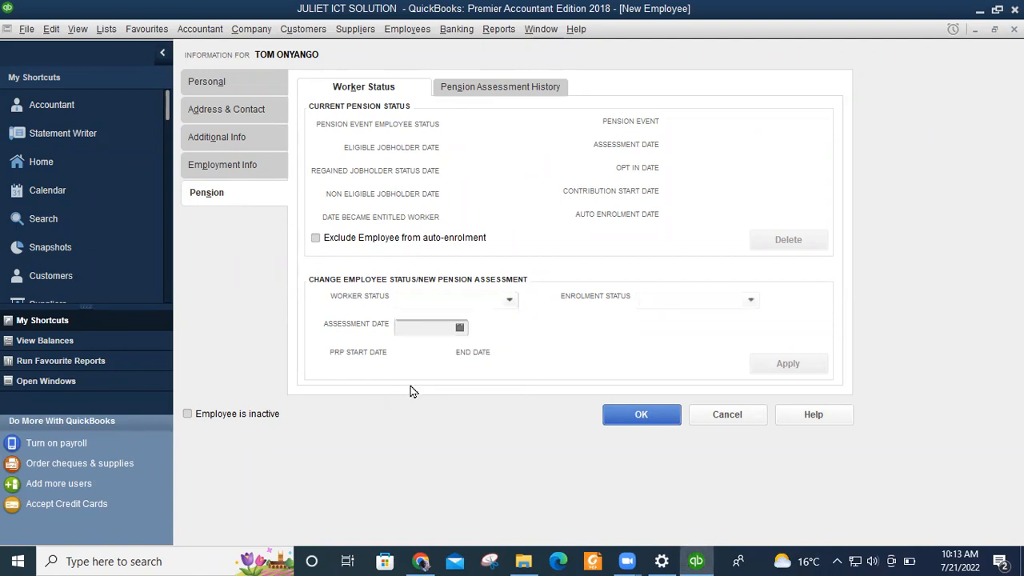
pyautogui.click(419, 328)
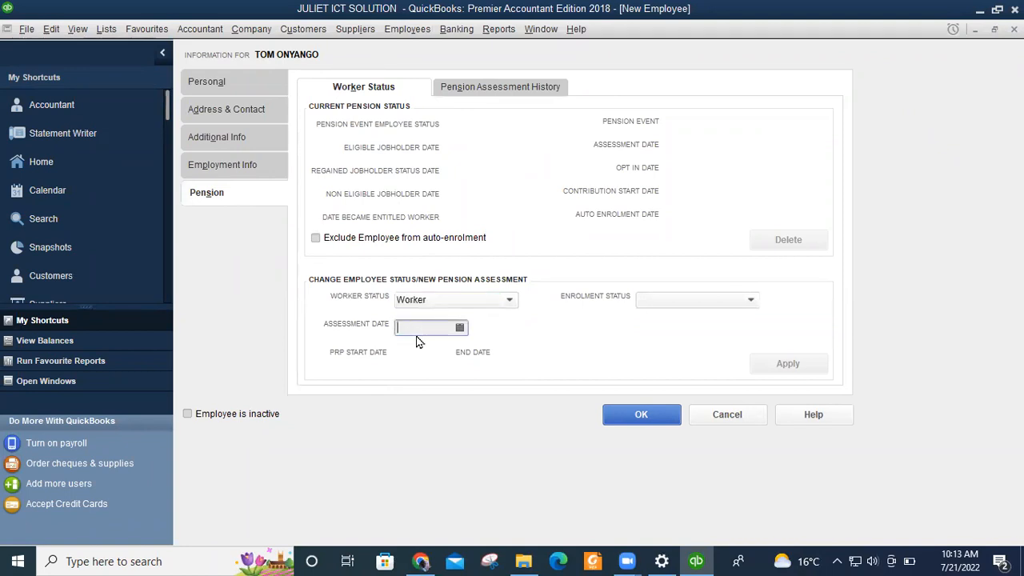
pyautogui.write('02/3/2')
pyautogui.click(739, 306)
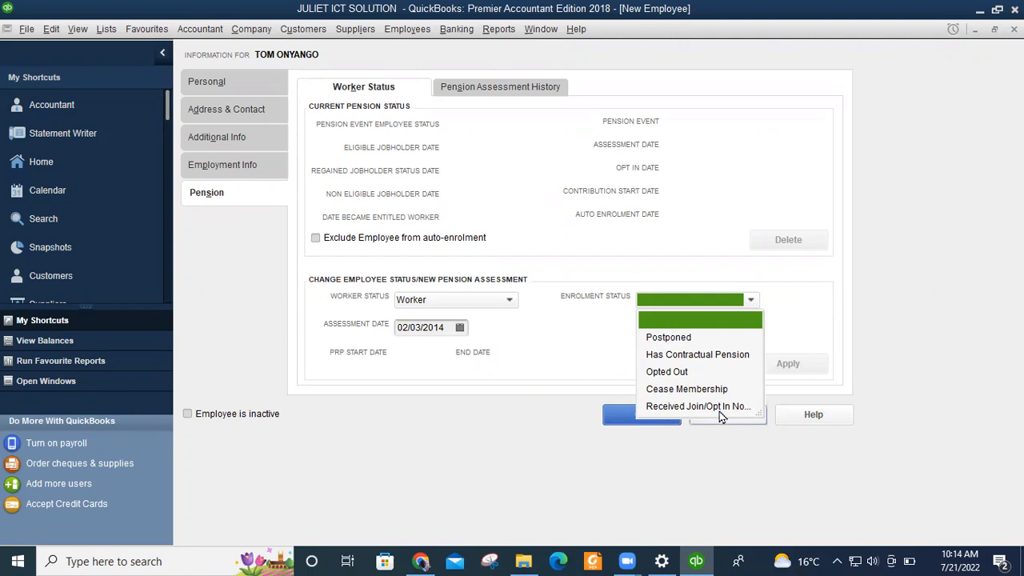
pyautogui.click(678, 408)
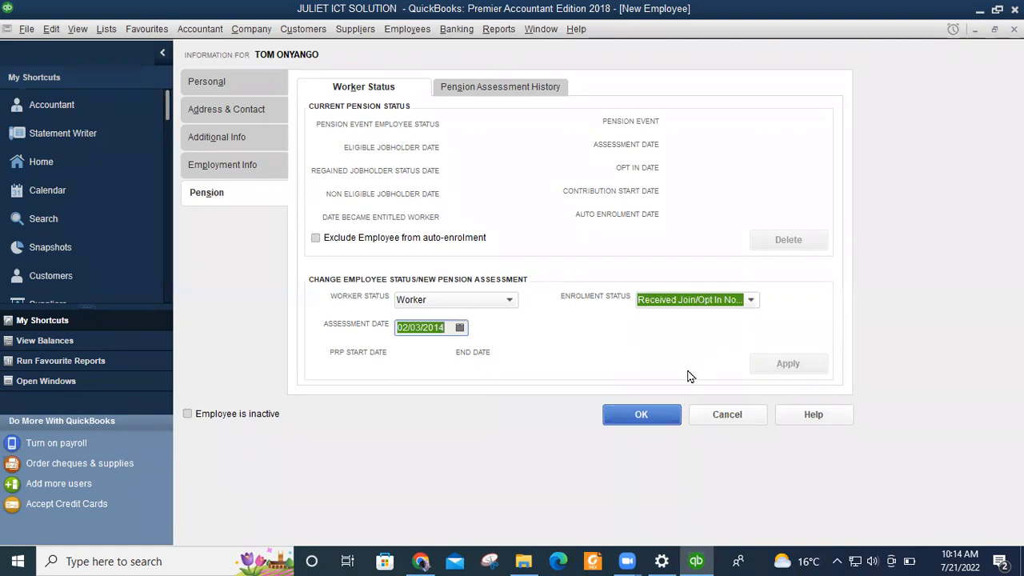
pyautogui.click(484, 89)
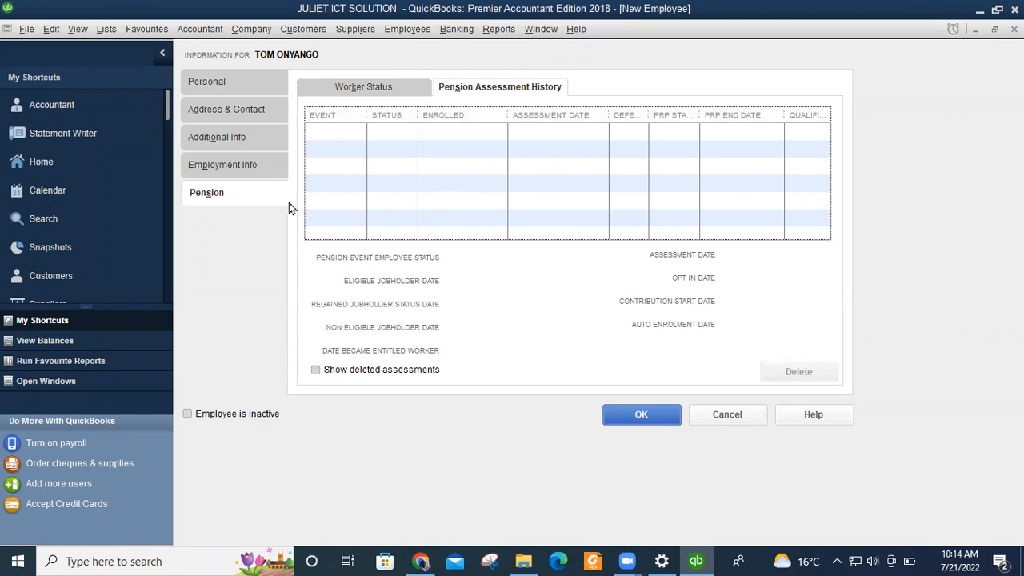
# Review the Personal, Contact, Additional, Employment and Pension tabs, then save the employee.
pyautogui.click(213, 83)
pyautogui.click(223, 116)
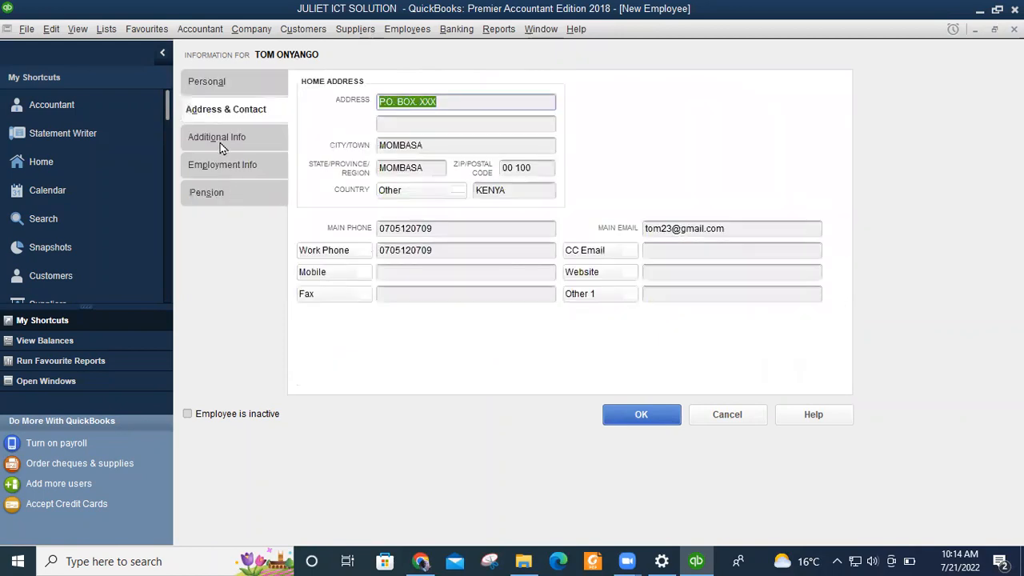
pyautogui.click(217, 144)
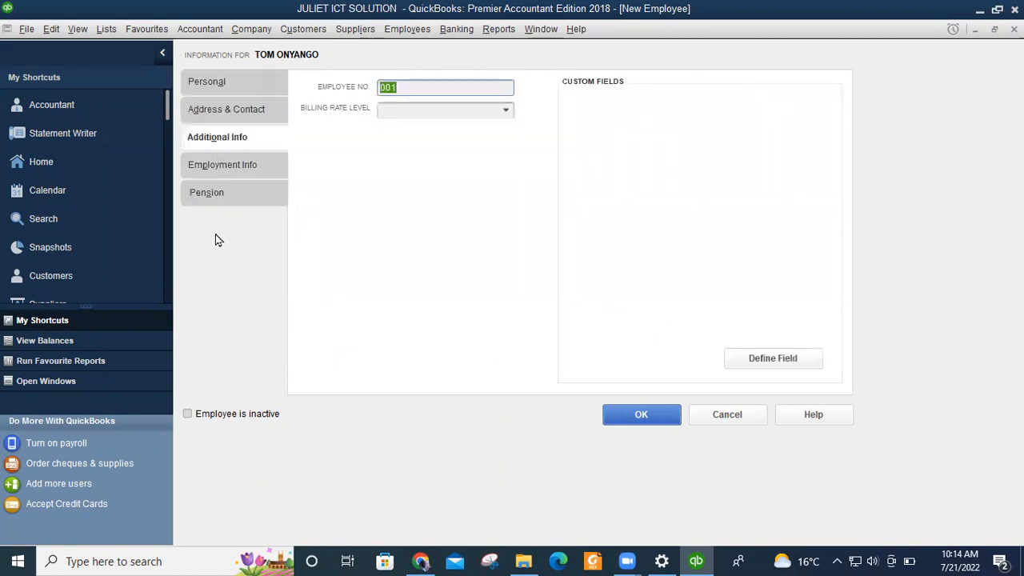
pyautogui.click(222, 168)
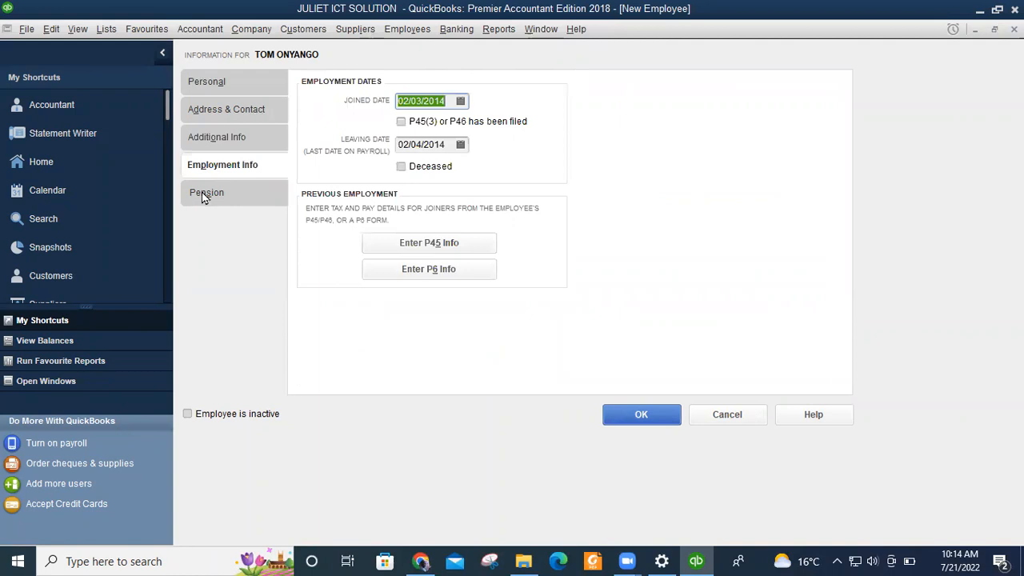
pyautogui.click(203, 193)
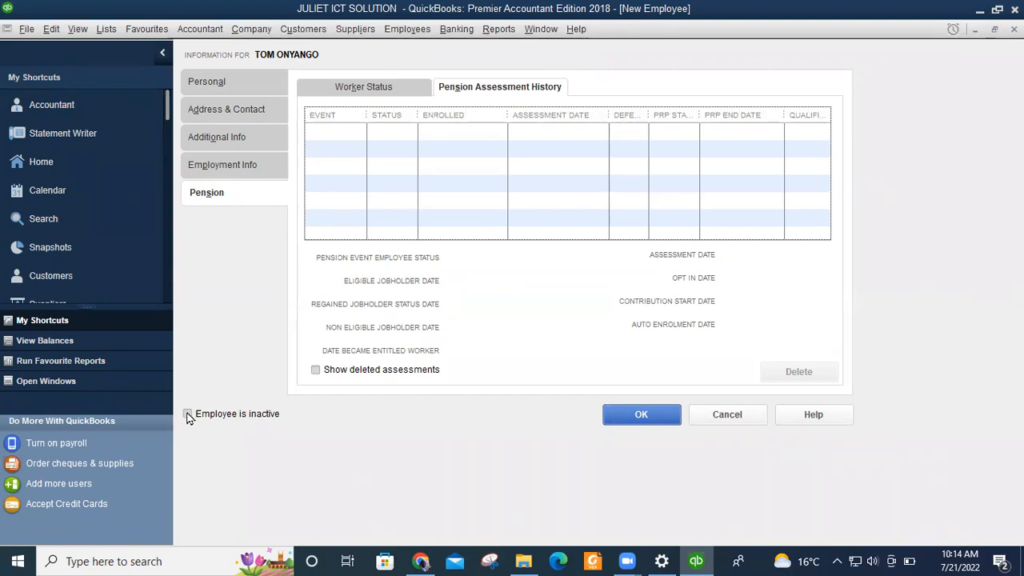
pyautogui.click(642, 414)
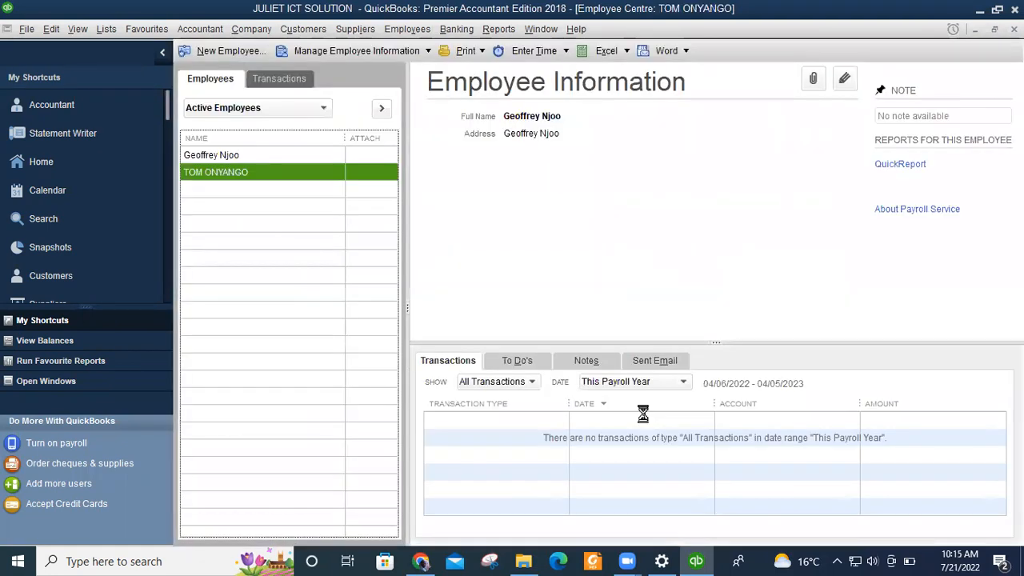
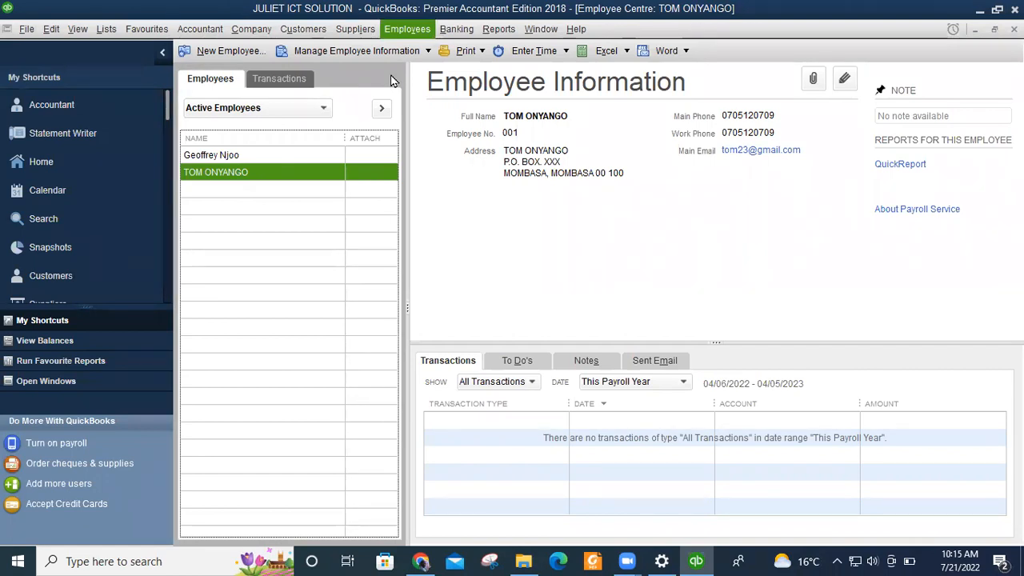
# Return to the Employee Centre and start a new employee record.
pyautogui.click(405, 32)
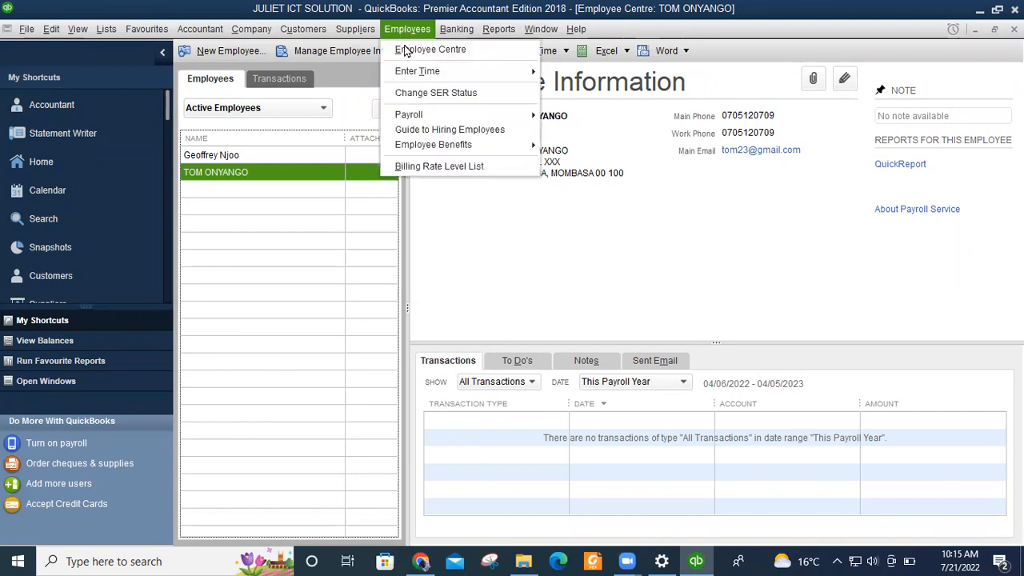
pyautogui.click(408, 50)
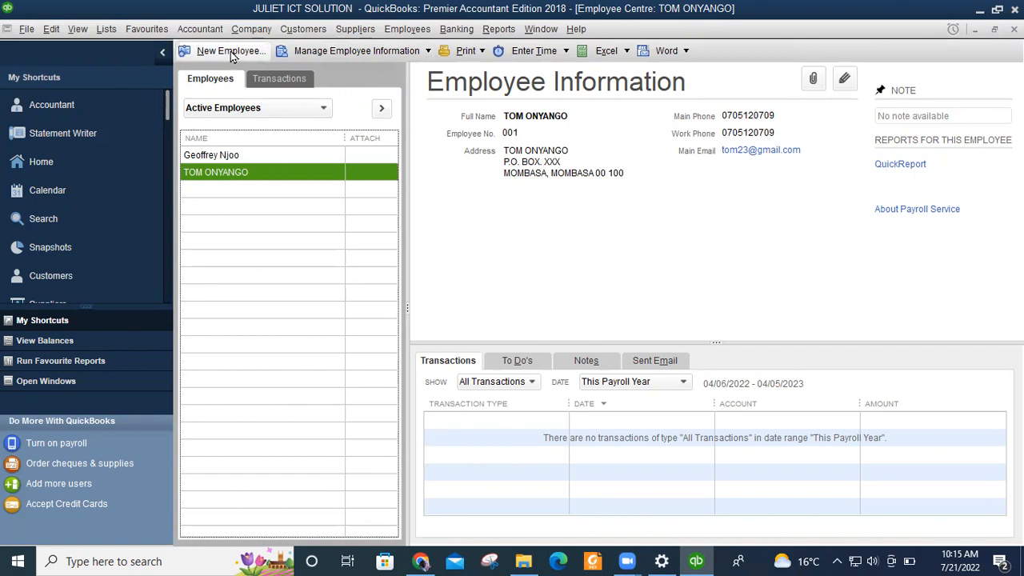
pyautogui.click(230, 53)
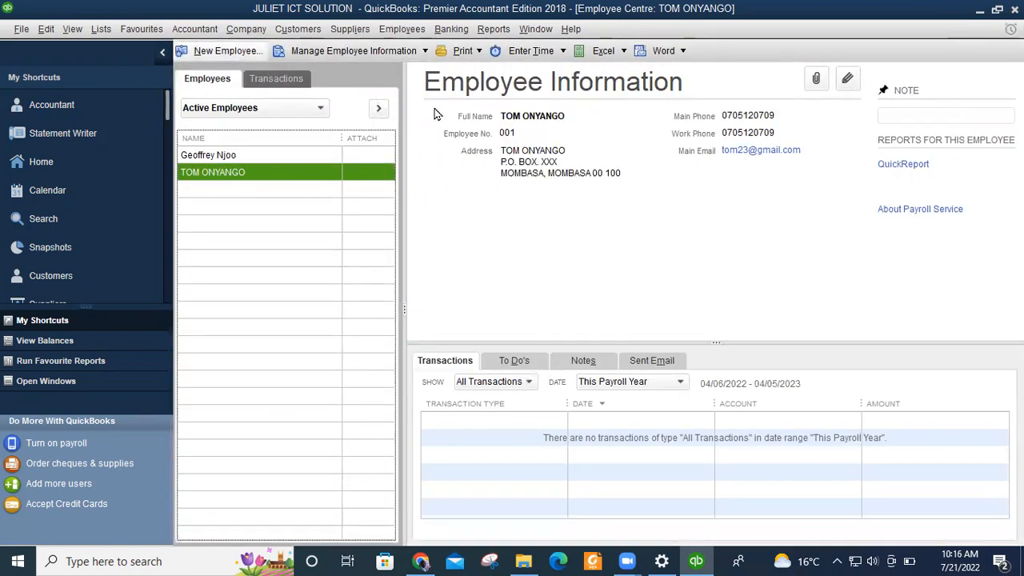
pyautogui.click(228, 51)
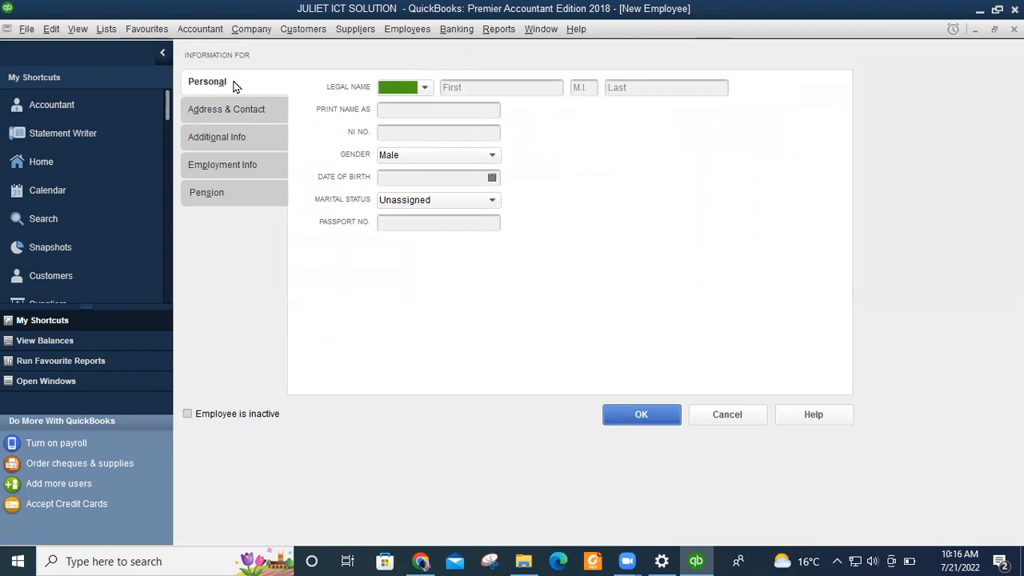
# Set the legal name title to Mrs and enter the employee's first and last names.
pyautogui.click(428, 90)
pyautogui.click(393, 129)
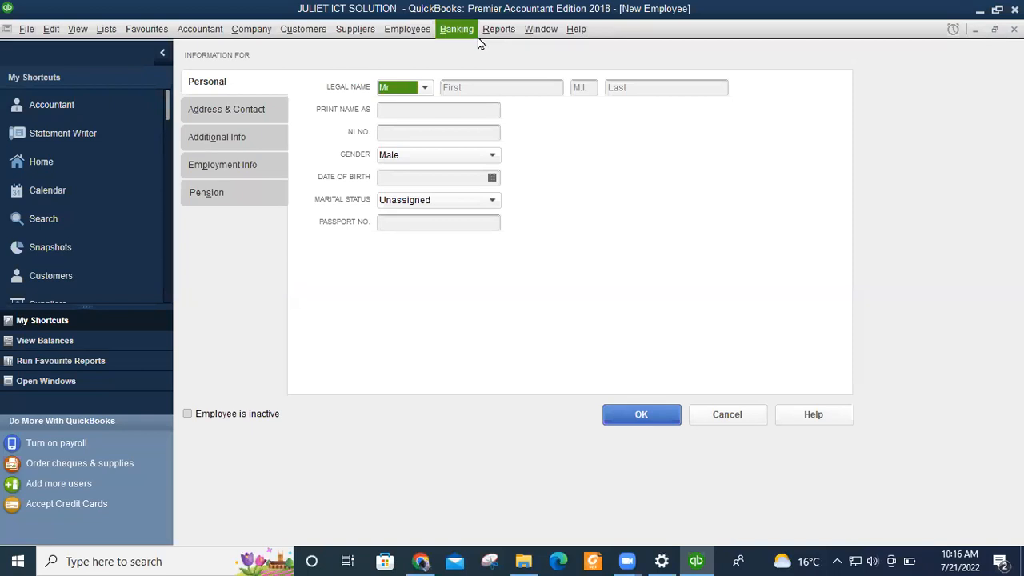
pyautogui.click(426, 90)
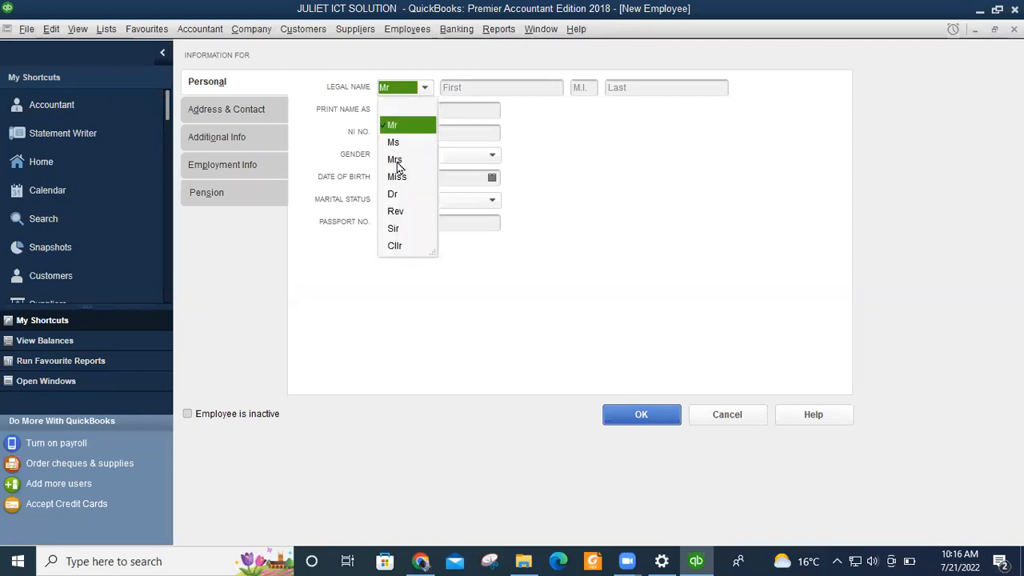
pyautogui.click(397, 161)
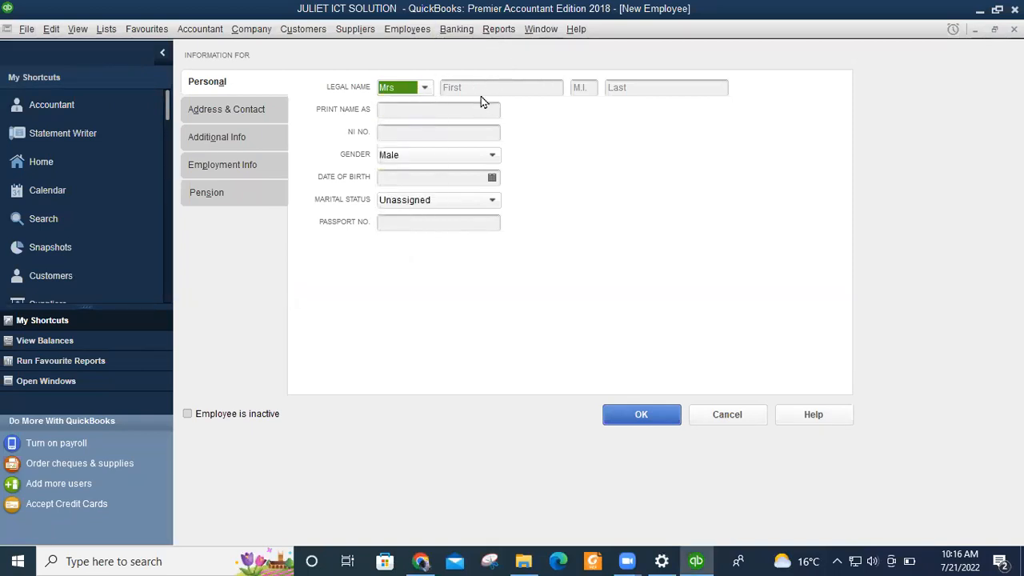
pyautogui.click(479, 87)
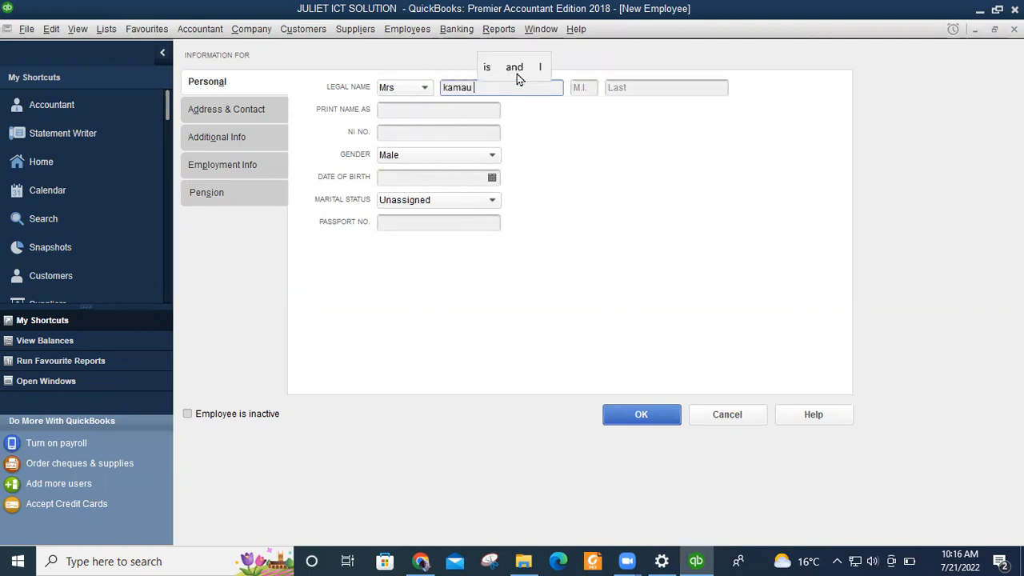
pyautogui.click(649, 88)
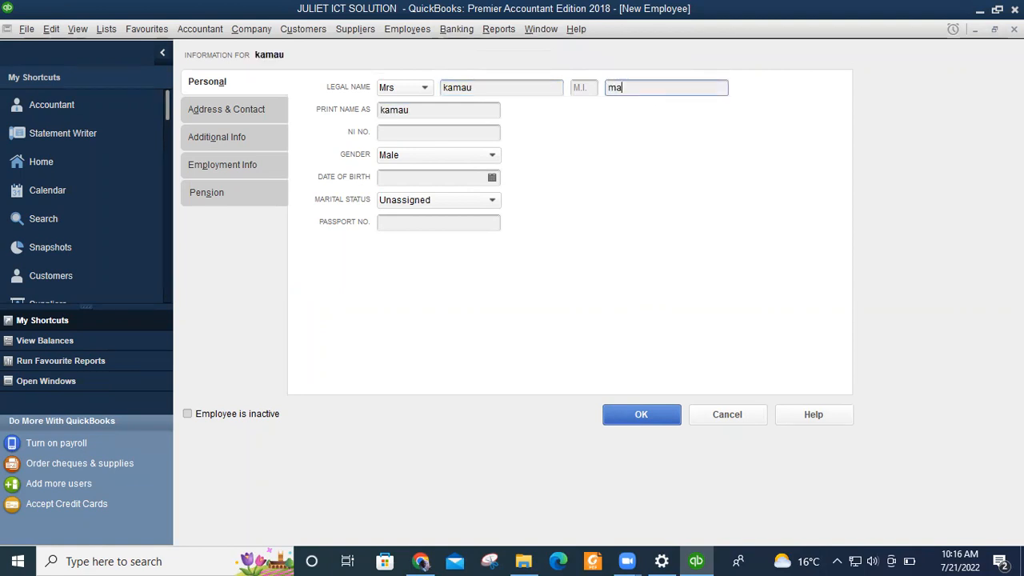
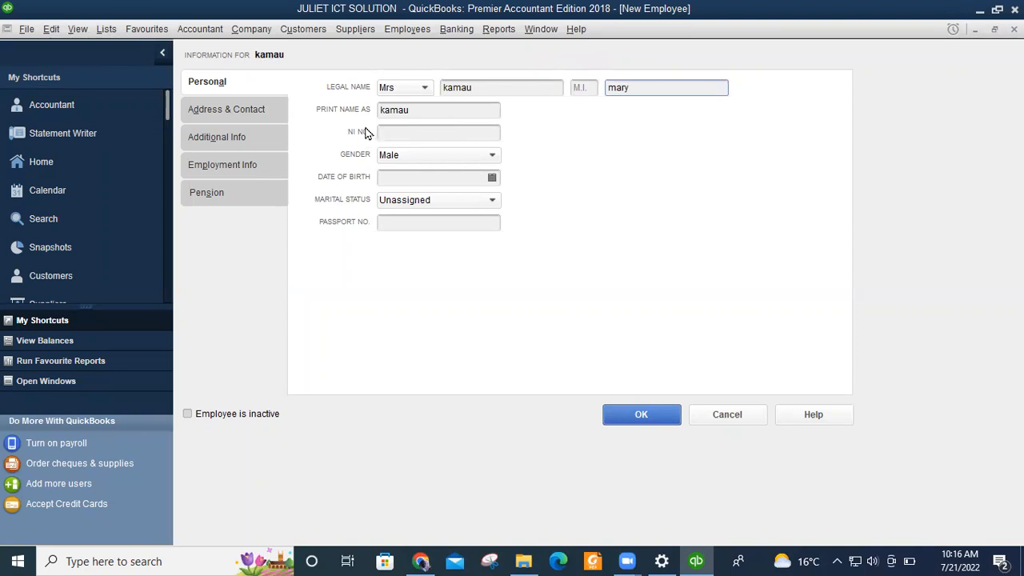
pyautogui.click(443, 136)
# Enter an incomplete NI number and dismiss the invalid-number warnings.
pyautogui.write('ab')
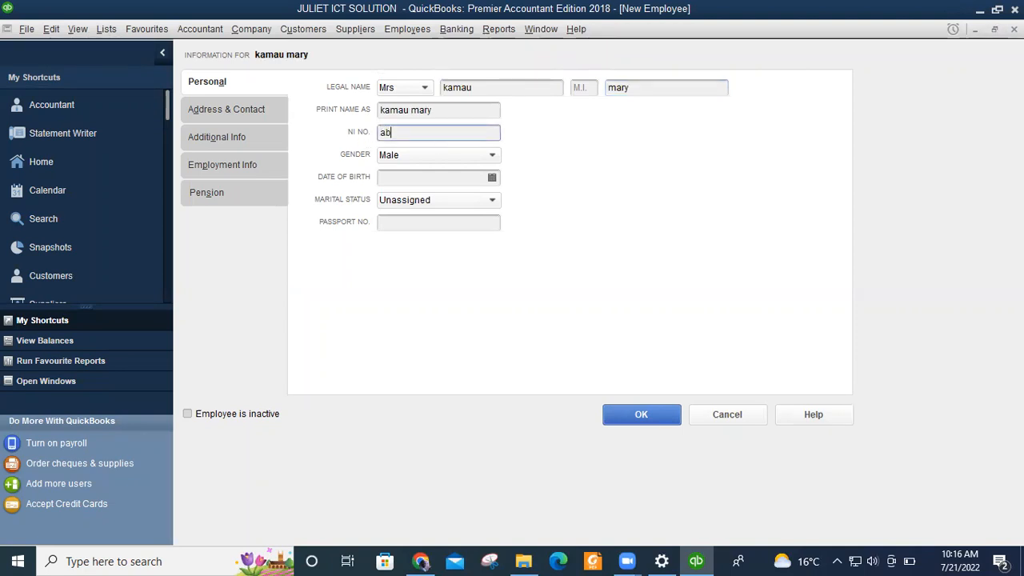
pyautogui.write('12345')
pyautogui.click(416, 154)
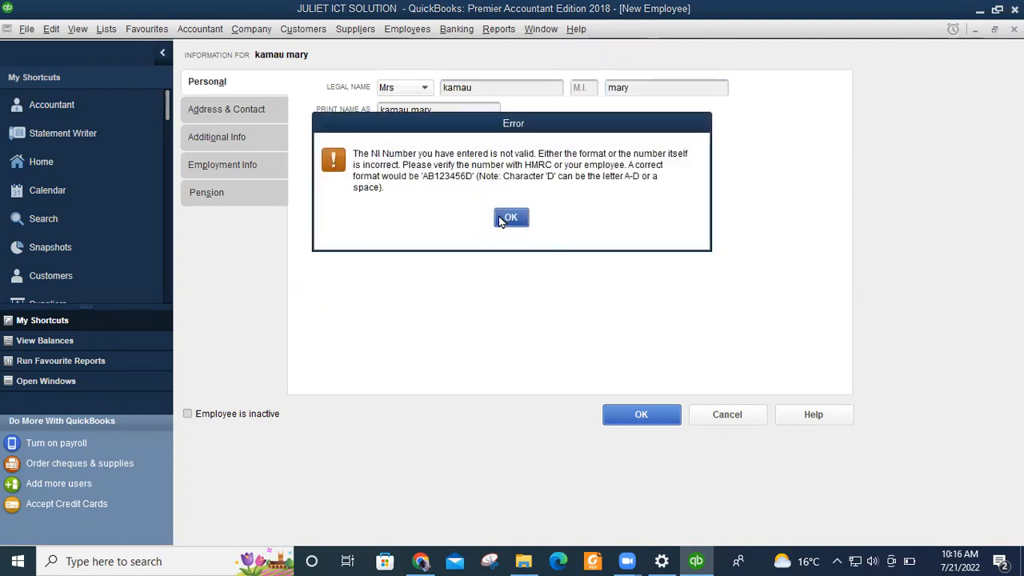
pyautogui.click(510, 218)
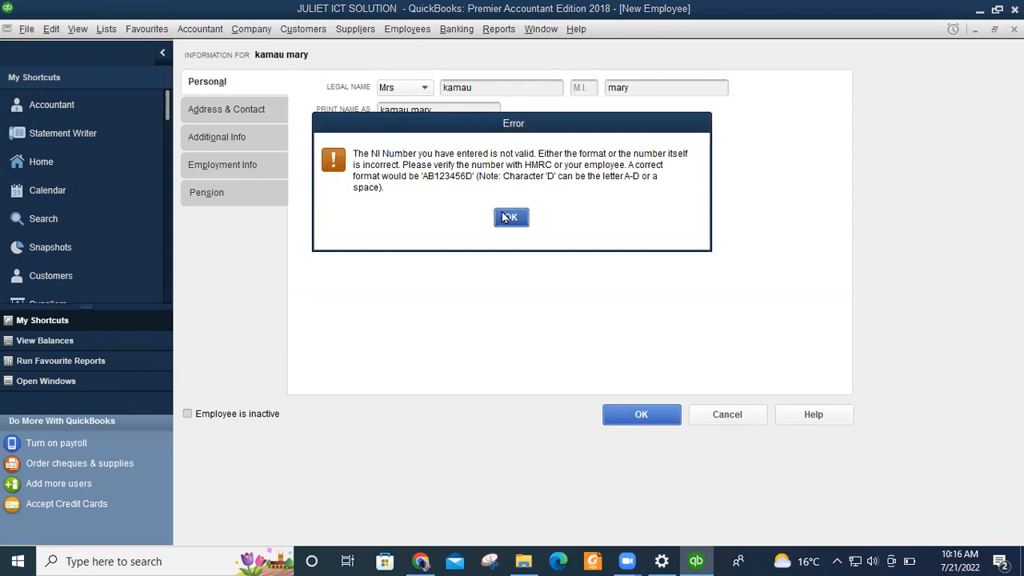
pyautogui.click(508, 216)
pyautogui.click(443, 135)
# Replace it with a complete NI number in the two-letter, six-digit, letter format.
pyautogui.doubleClick(389, 134)
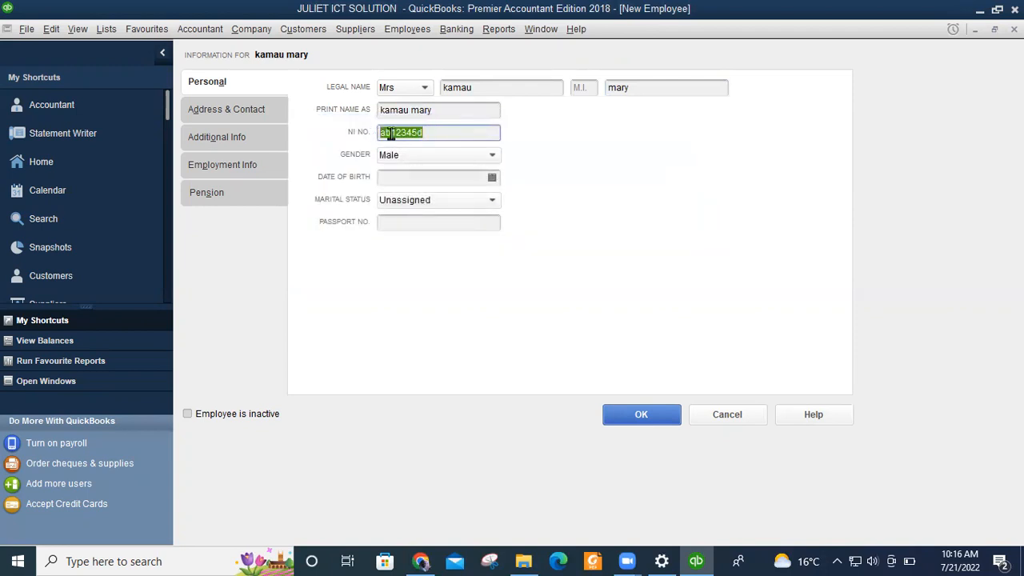
pyautogui.write('AB')
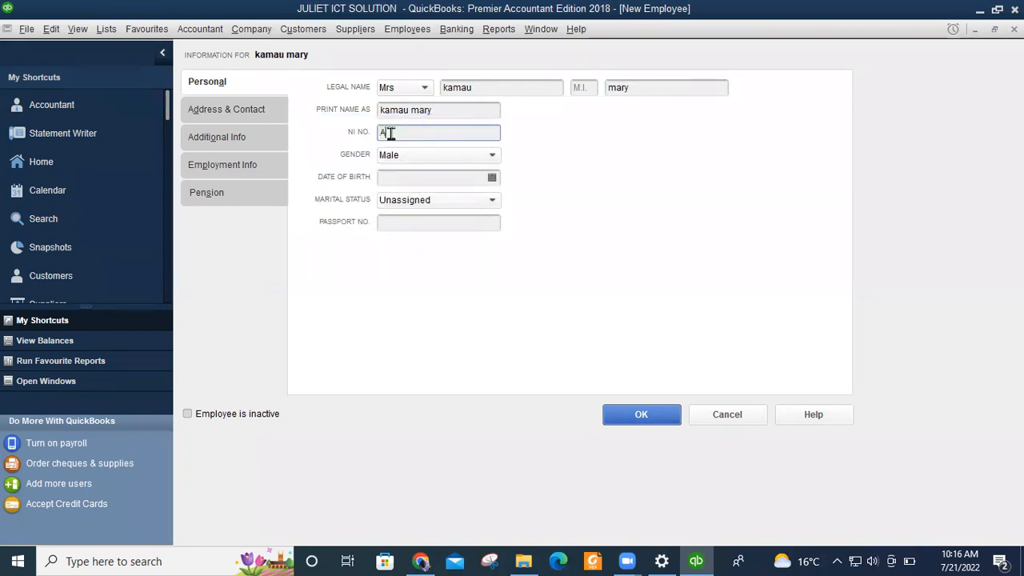
pyautogui.write('123456B')
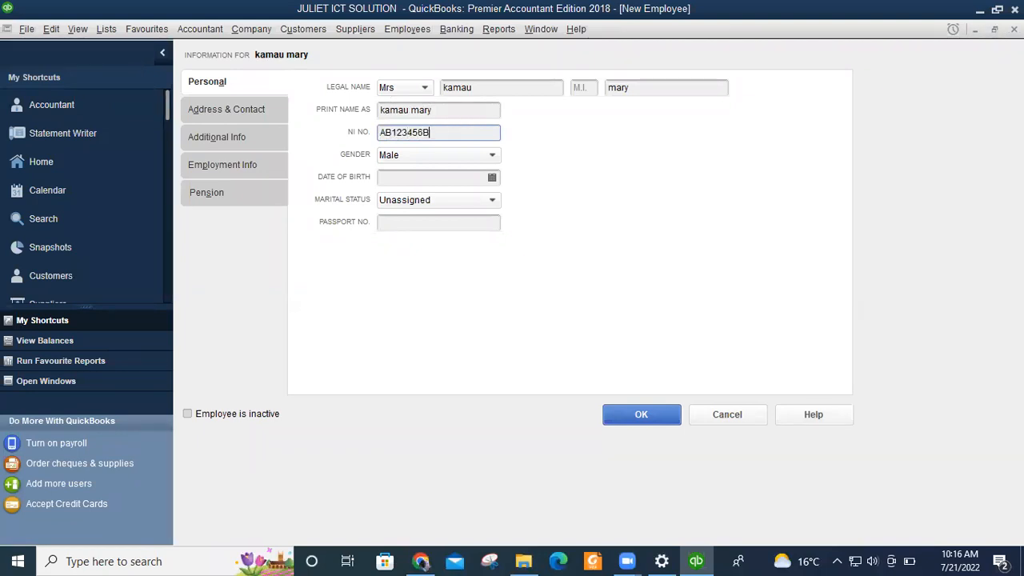
pyautogui.write('6D')
pyautogui.click(424, 132)
pyautogui.click(428, 175)
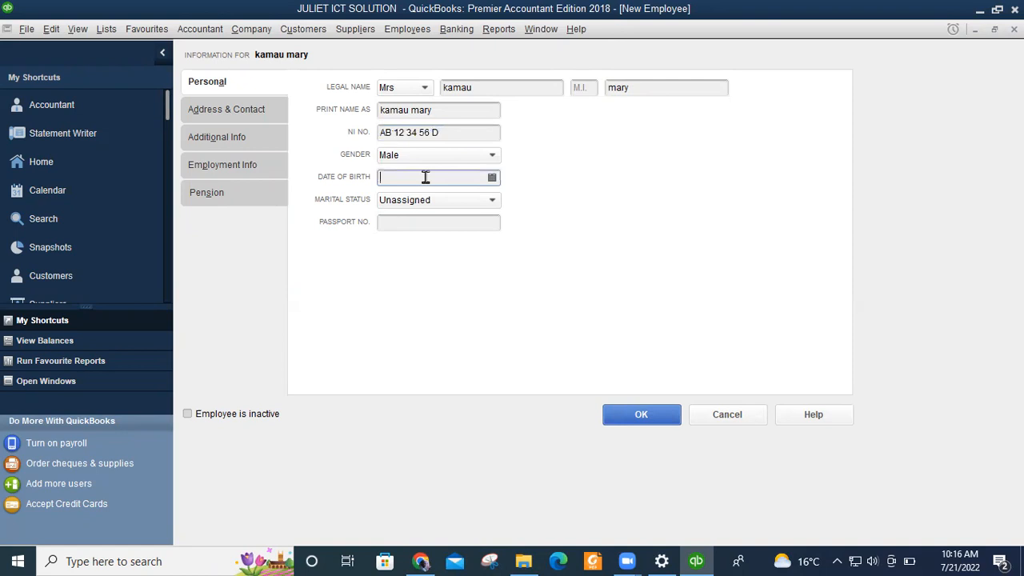
pyautogui.click(492, 156)
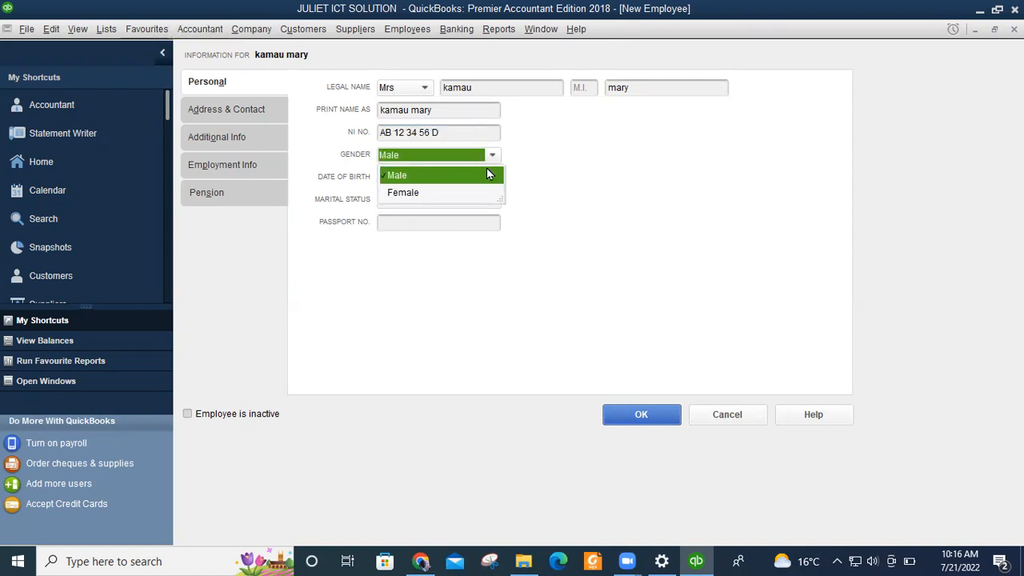
pyautogui.click(404, 192)
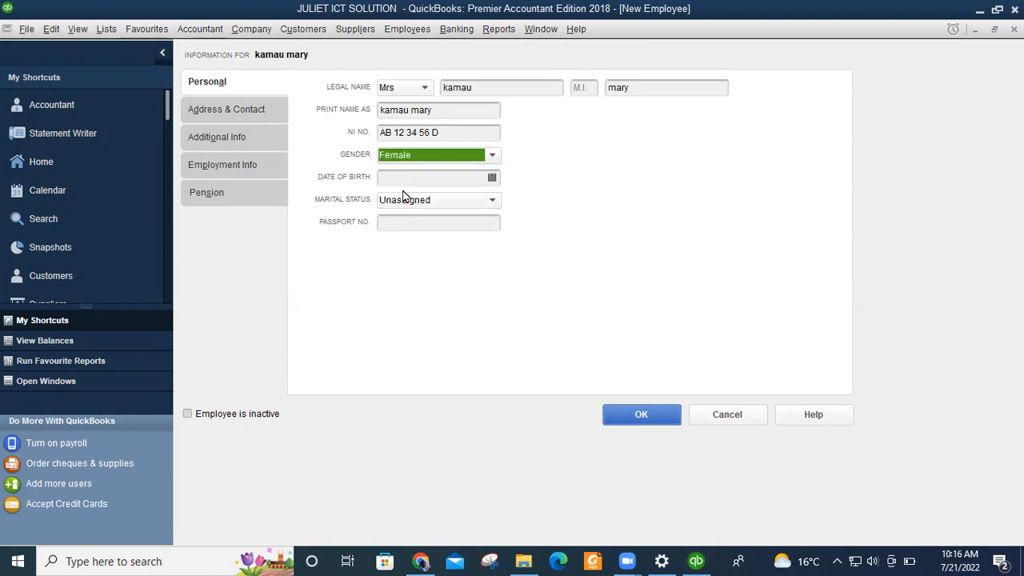
pyautogui.click(397, 176)
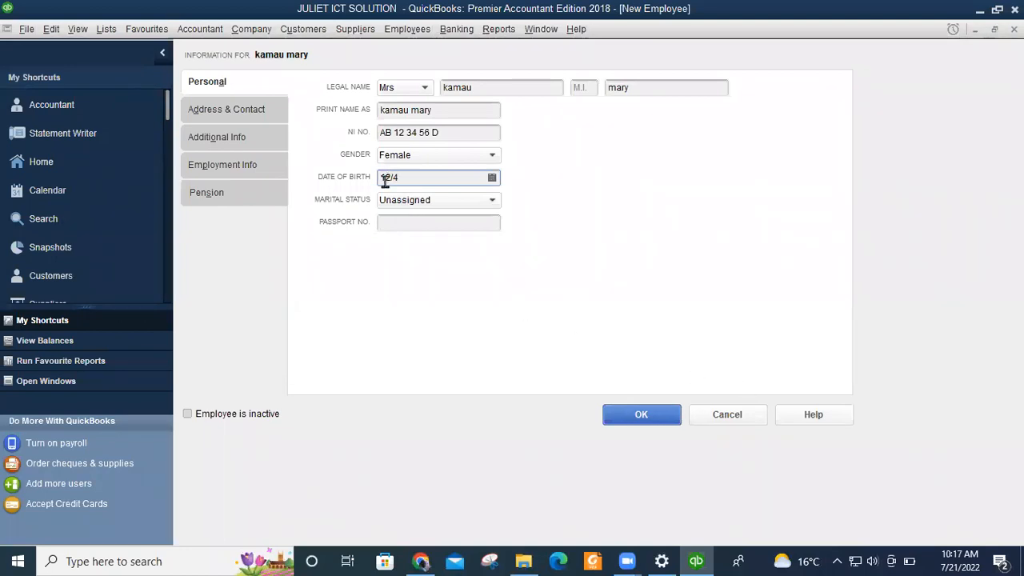
pyautogui.write('/20')
pyautogui.press('BackSpace')
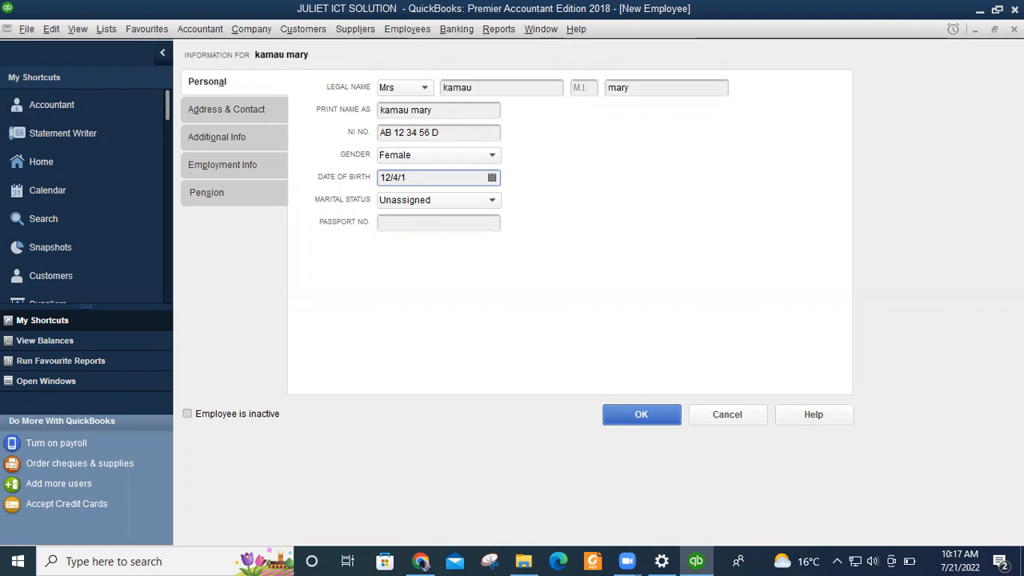
pyautogui.write('89')
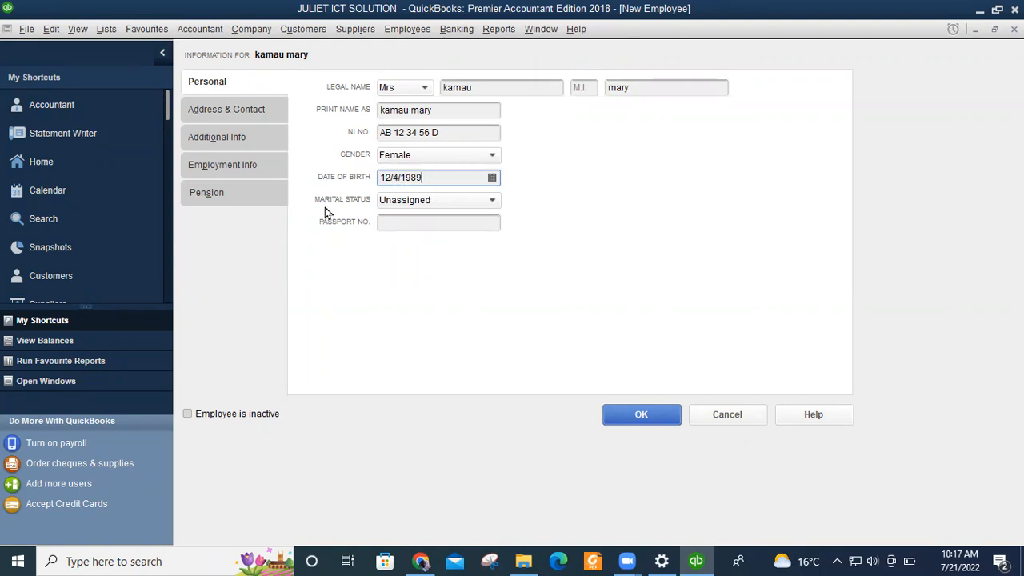
pyautogui.click(491, 201)
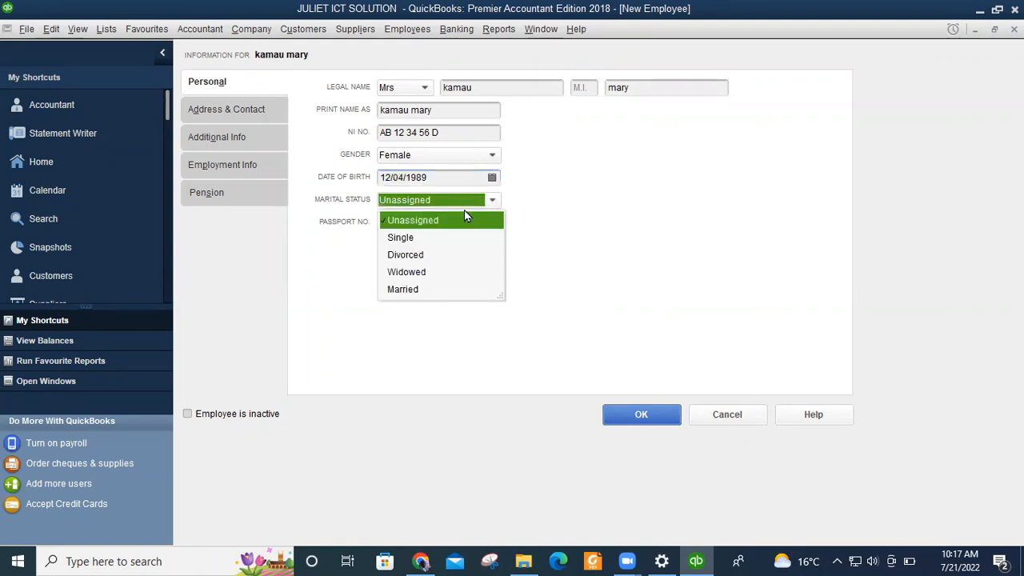
pyautogui.click(404, 289)
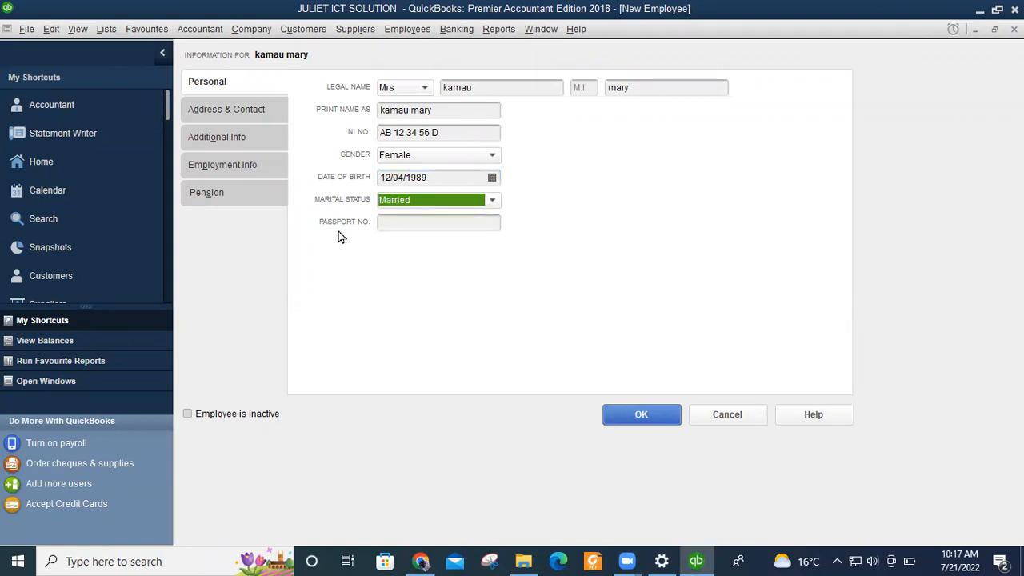
pyautogui.click(404, 222)
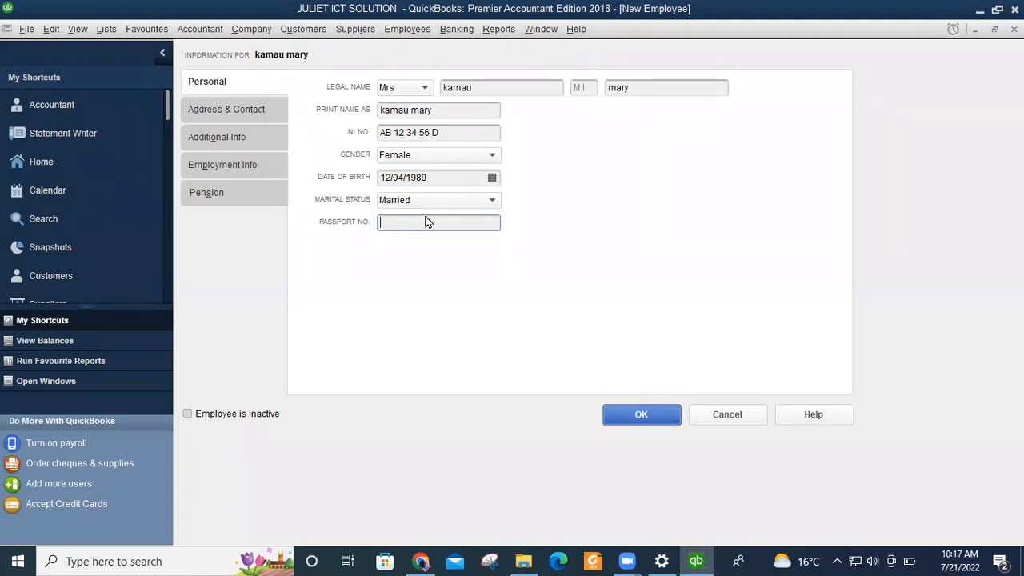
# Enter the employee's home address line on the Address & Contact tab and tidy its text.
pyautogui.click(206, 112)
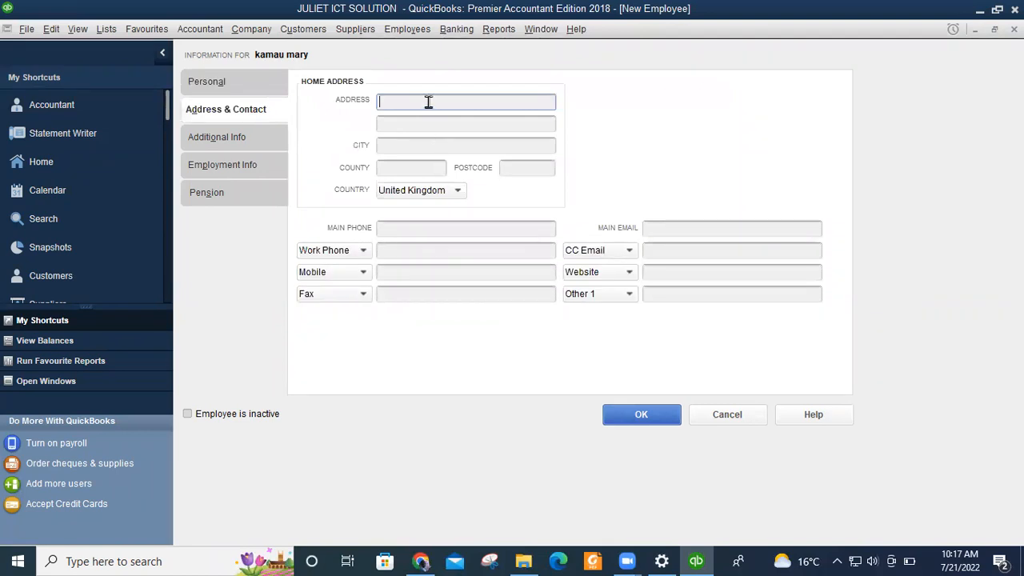
pyautogui.write('P.O. BOX.  SS')
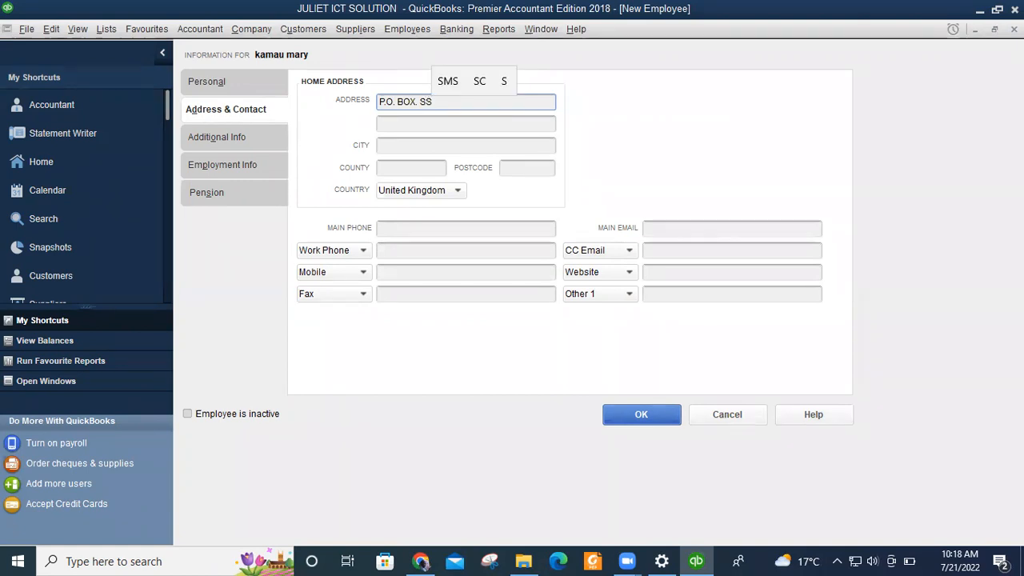
pyautogui.write('-00100')
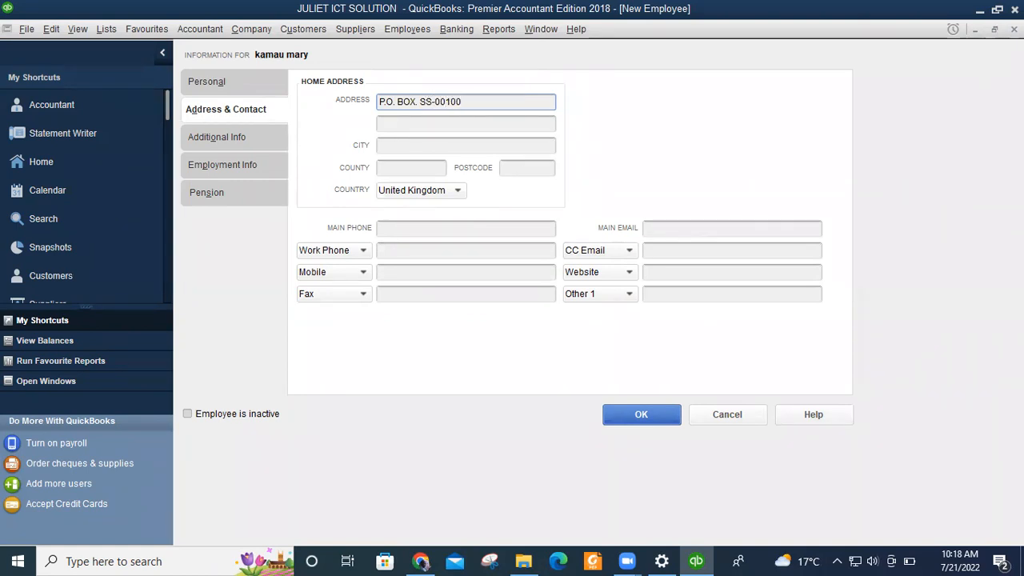
pyautogui.moveTo(418, 102); pyautogui.dragTo(432, 107)
pyautogui.click(425, 101)
pyautogui.moveTo(416, 102)
pyautogui.mouseDown()
pyautogui.moveTo(438, 101)
pyautogui.moveTo(430, 99)
pyautogui.mouseUp()
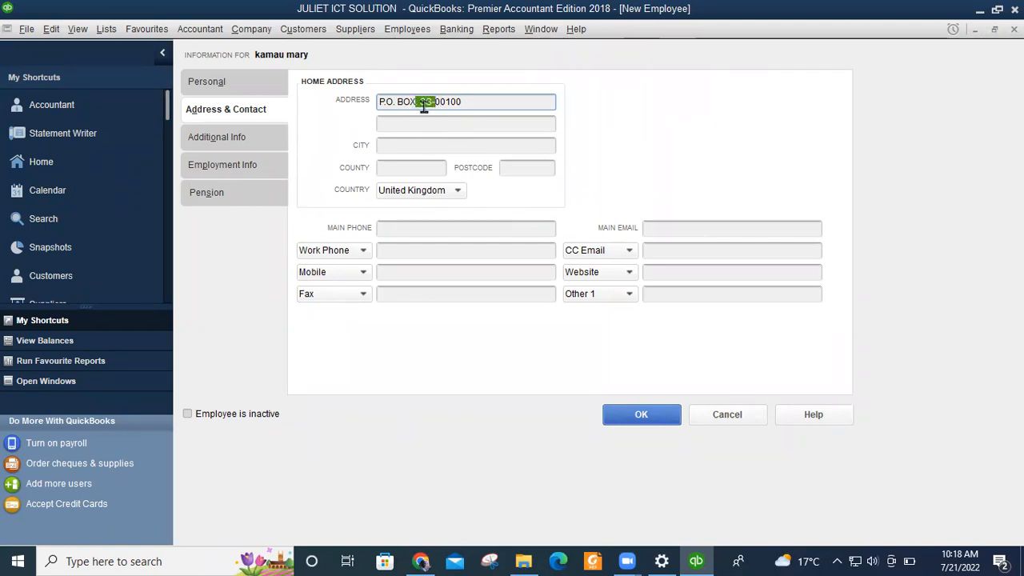
pyautogui.click(421, 101)
pyautogui.moveTo(419, 102); pyautogui.dragTo(434, 102)
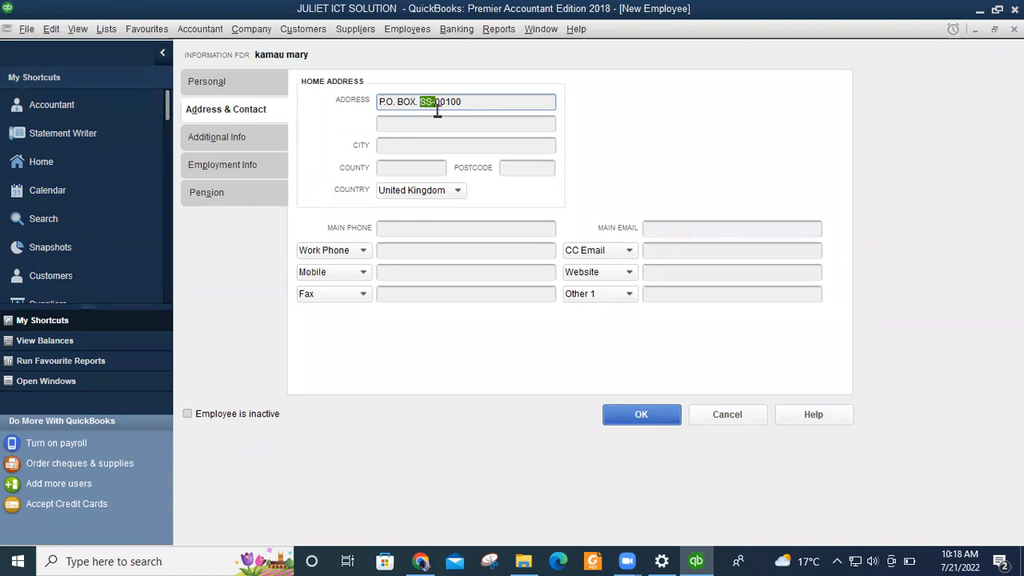
# Fill in the employee's city and county.
pyautogui.click(387, 148)
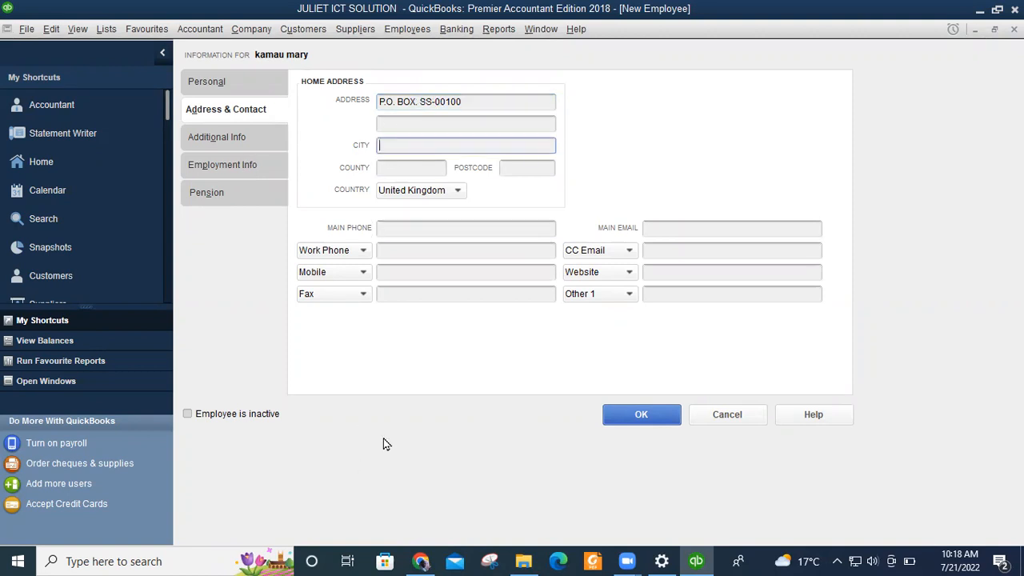
pyautogui.write('ELD')
pyautogui.write('ORET')
pyautogui.click(394, 167)
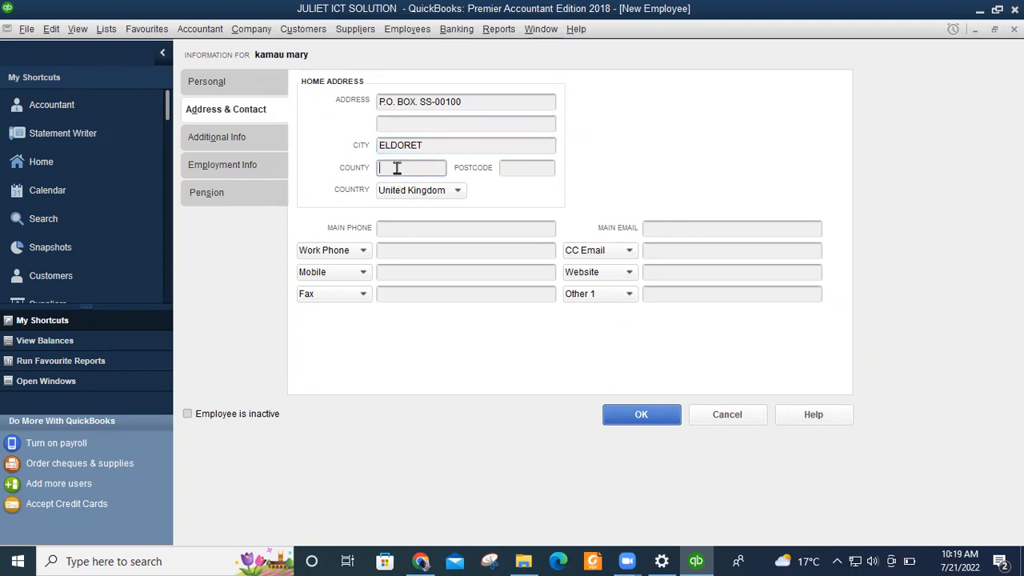
pyautogui.write('U')
pyautogui.write('ELDORE')
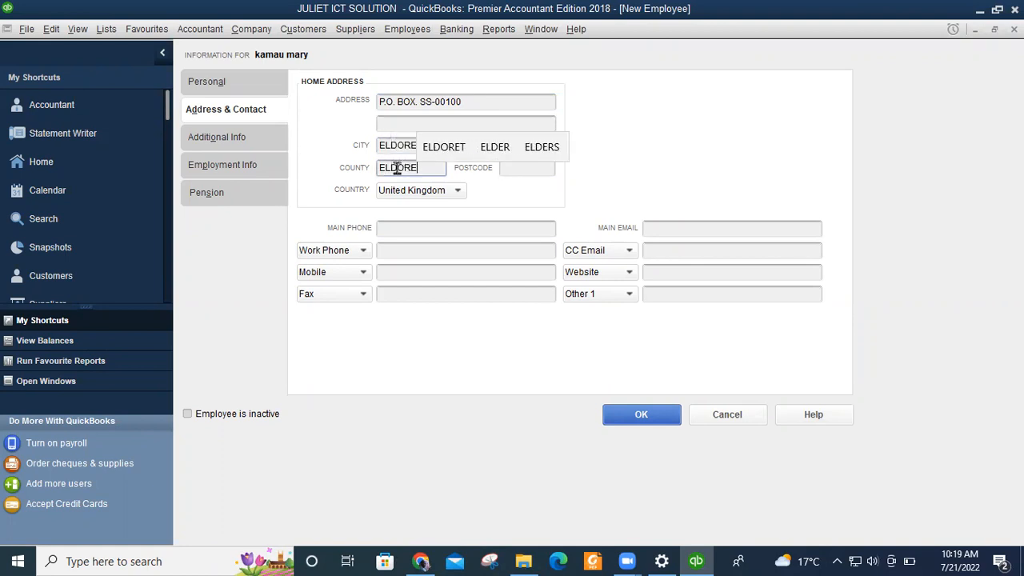
pyautogui.write('T')
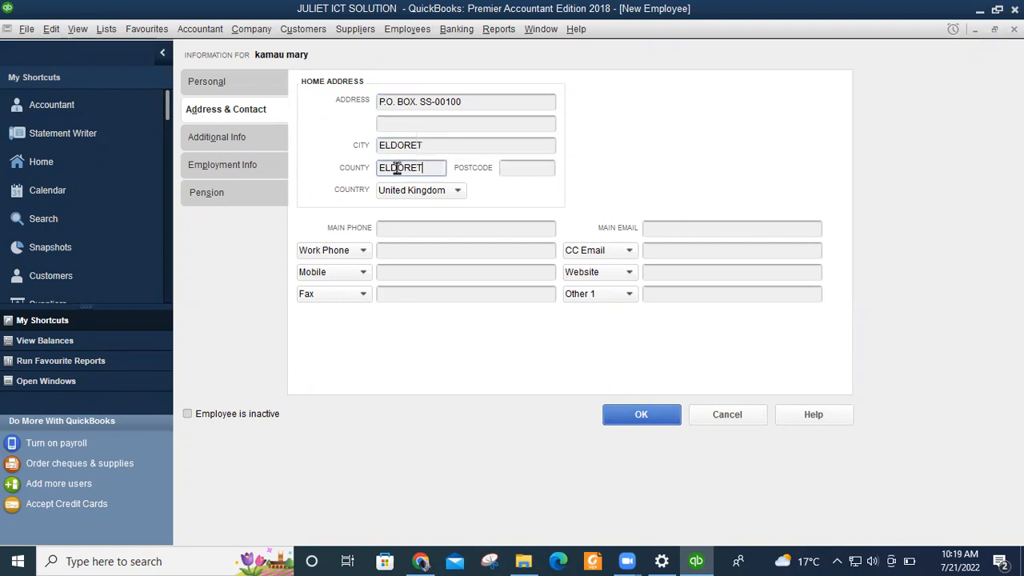
# Move the postcode digits from the end of the address line into the Postcode field.
pyautogui.click(534, 169)
pyautogui.moveTo(468, 105); pyautogui.dragTo(438, 101)
pyautogui.hotkey('ctrl', 'c')
pyautogui.rightClick(438, 101)
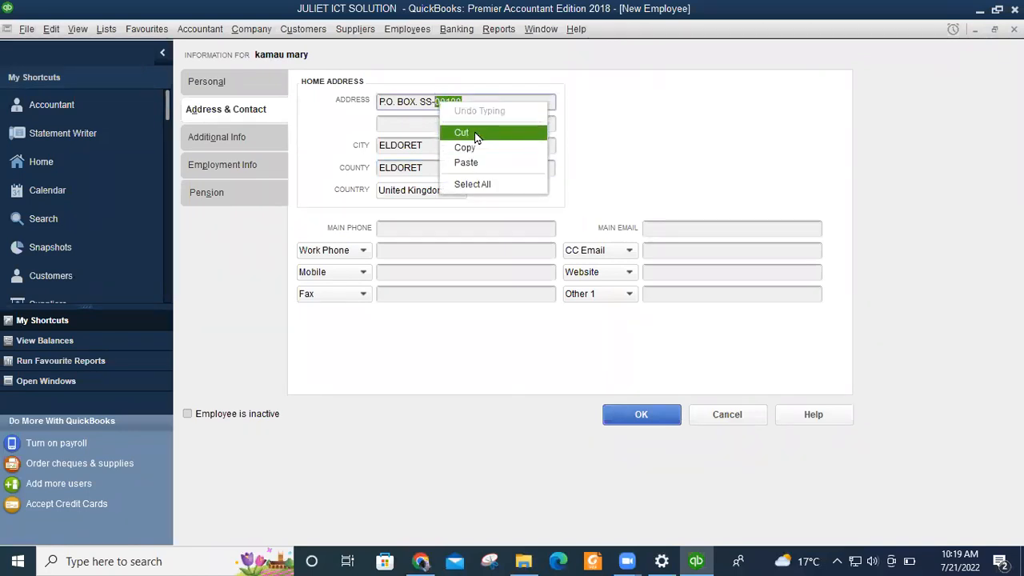
pyautogui.click(475, 135)
pyautogui.click(524, 168)
pyautogui.hotkey('ctrl', 'v')
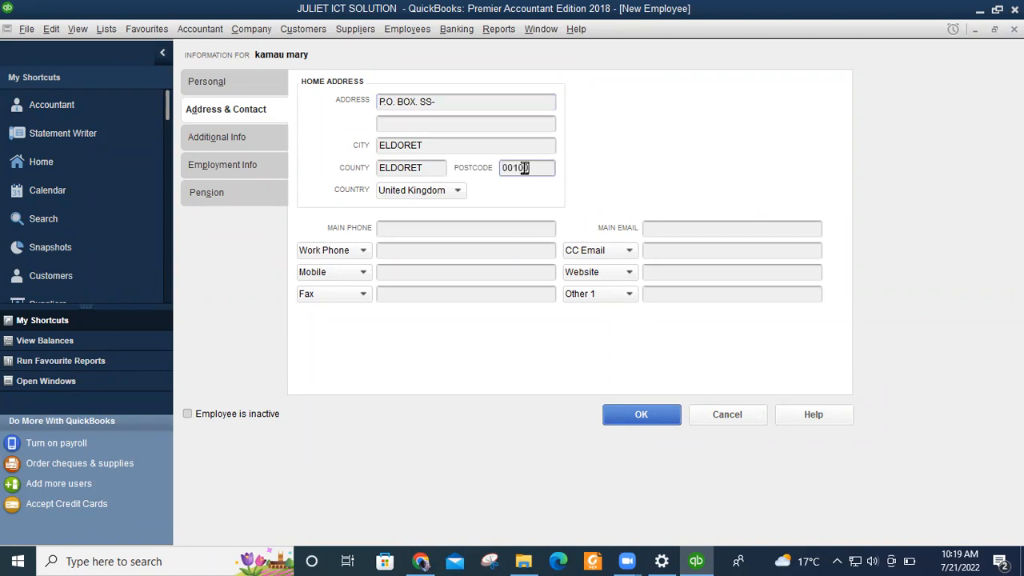
pyautogui.click(438, 103)
pyautogui.press('BackSpace')
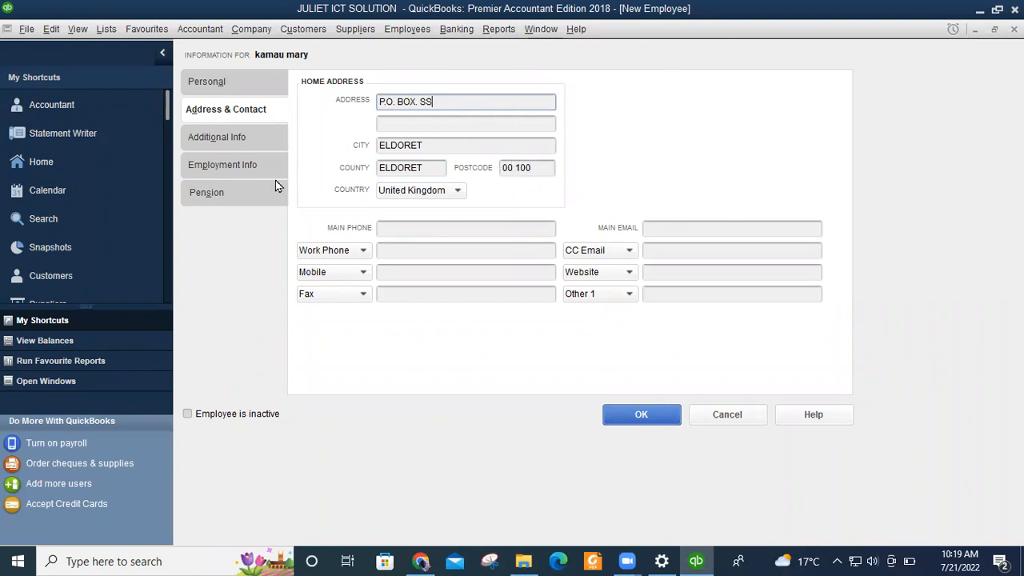
# Set the country to Other and type KENYA as its name.
pyautogui.click(459, 192)
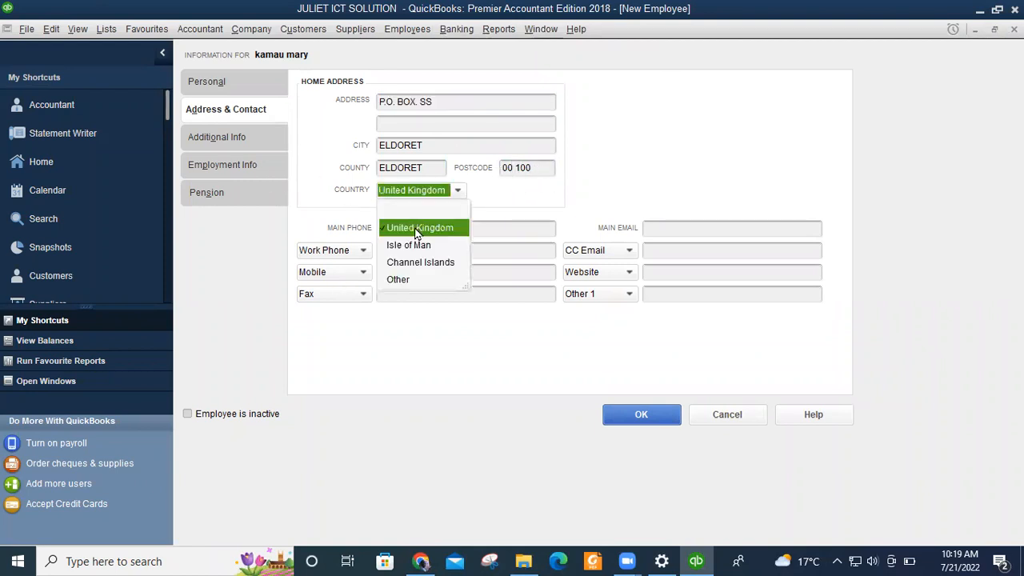
pyautogui.click(399, 280)
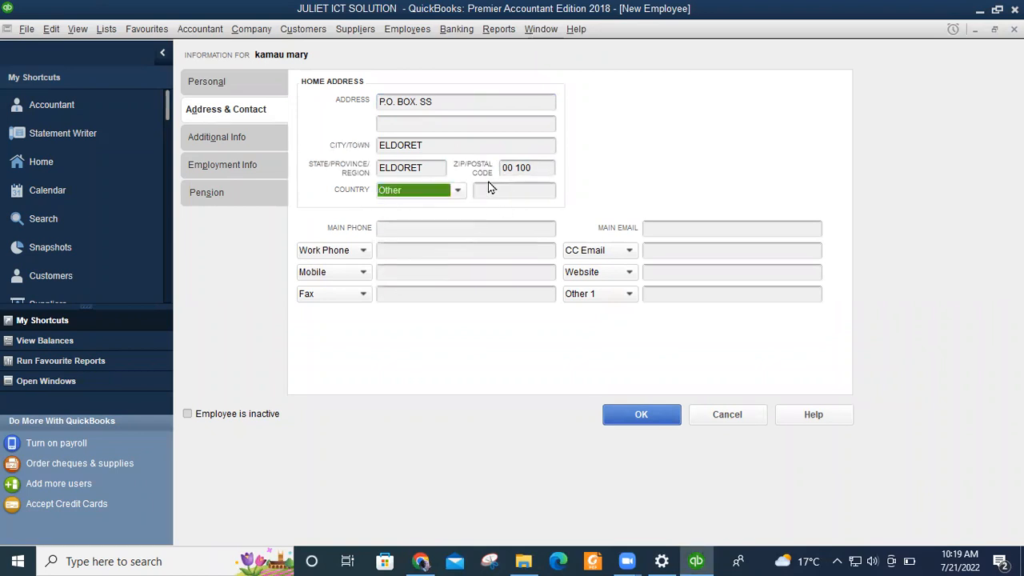
pyautogui.click(488, 192)
pyautogui.write('KENYA')
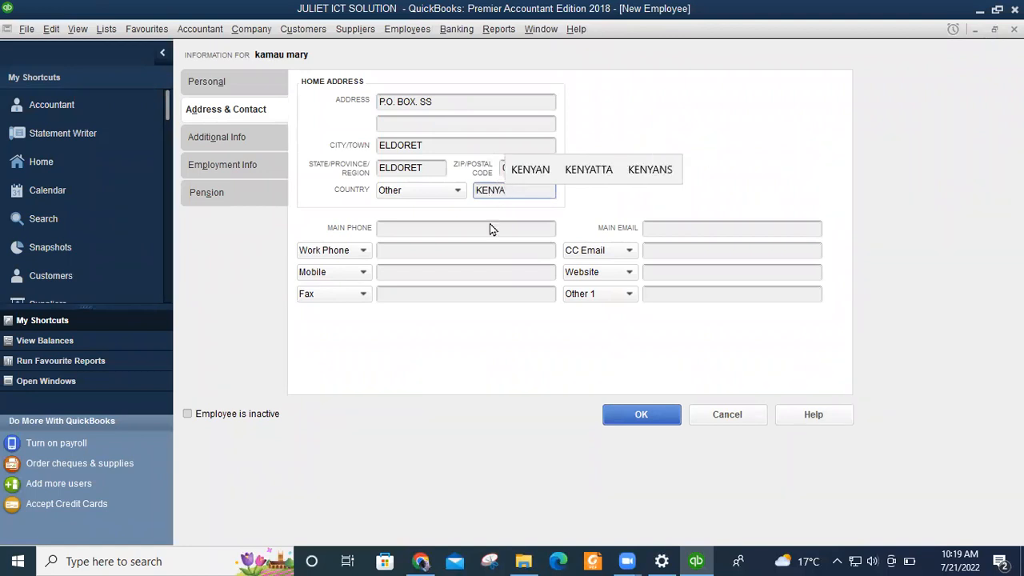
# Fill in the employee's main phone and work phone numbers.
pyautogui.click(395, 229)
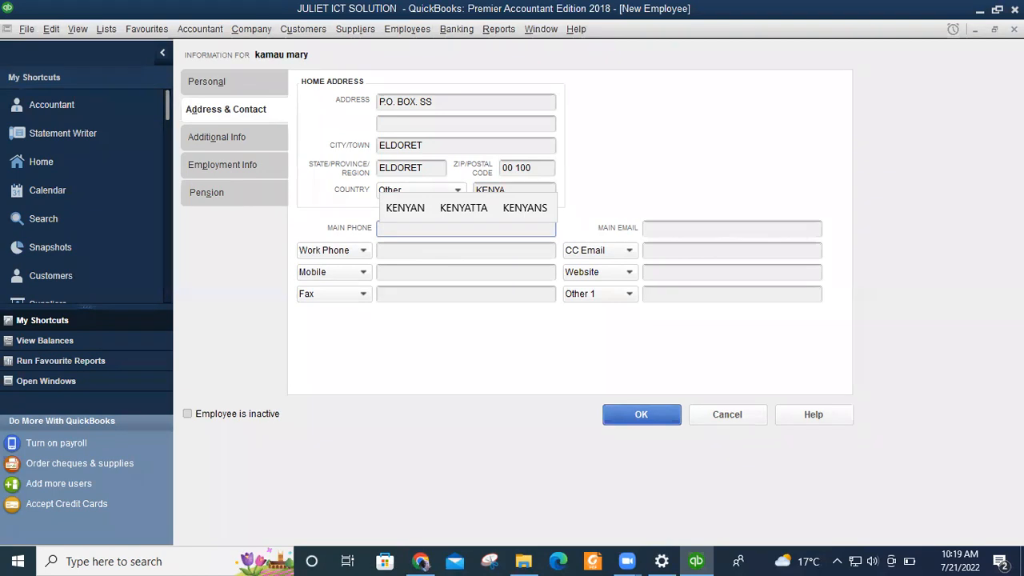
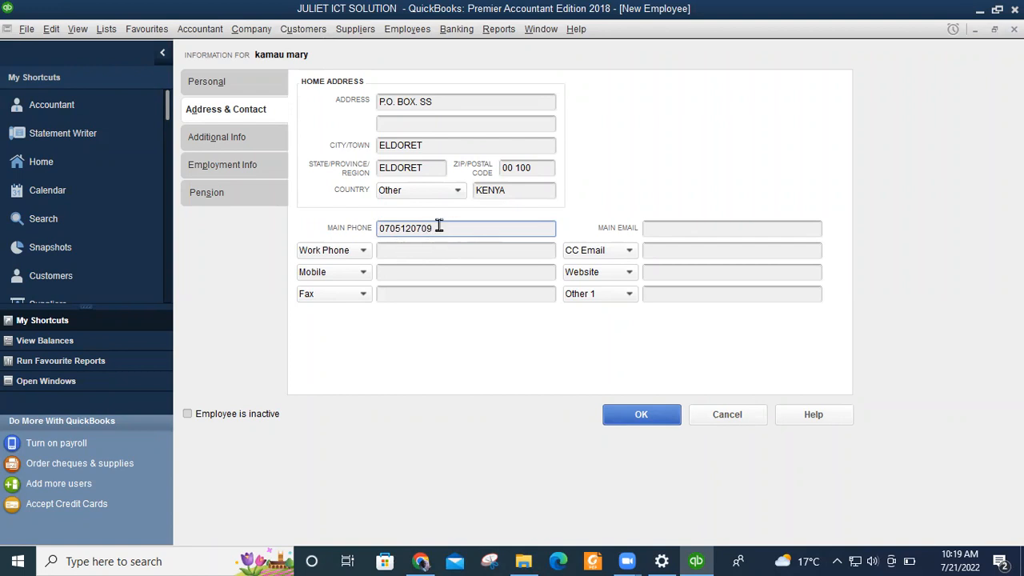
pyautogui.doubleClick(379, 228)
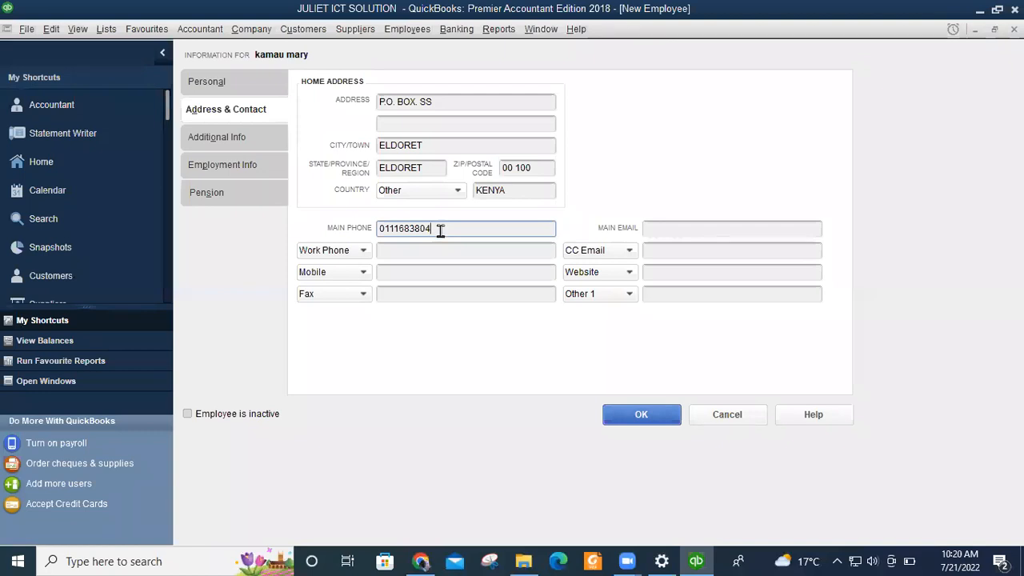
pyautogui.doubleClick(377, 229)
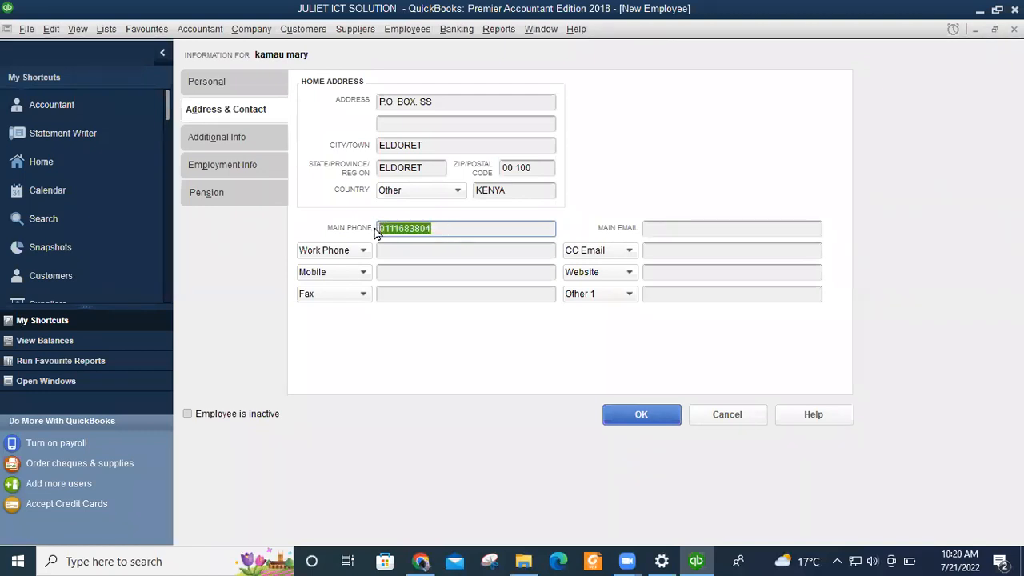
pyautogui.click(443, 228)
pyautogui.doubleClick(391, 228)
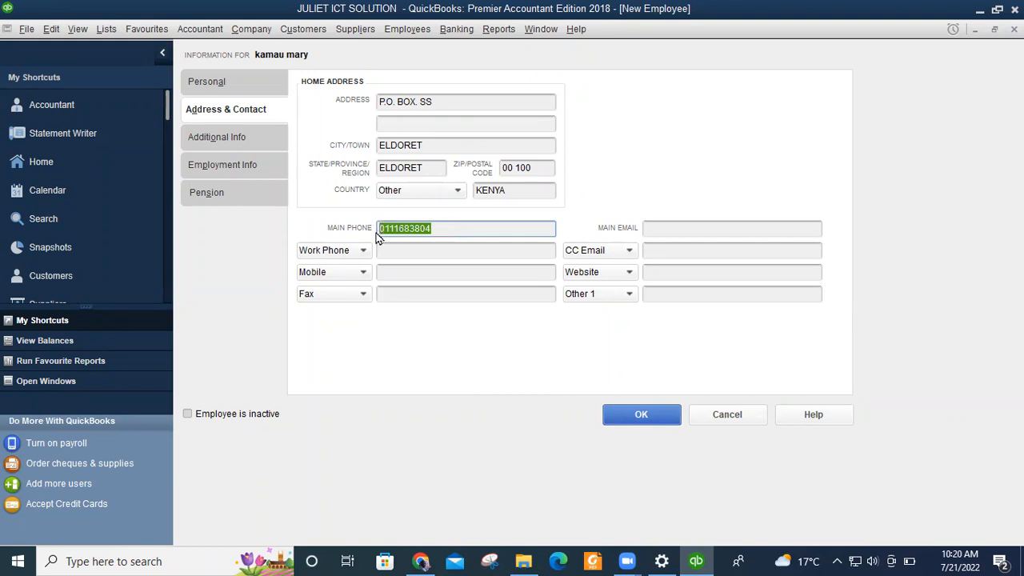
pyautogui.click(441, 227)
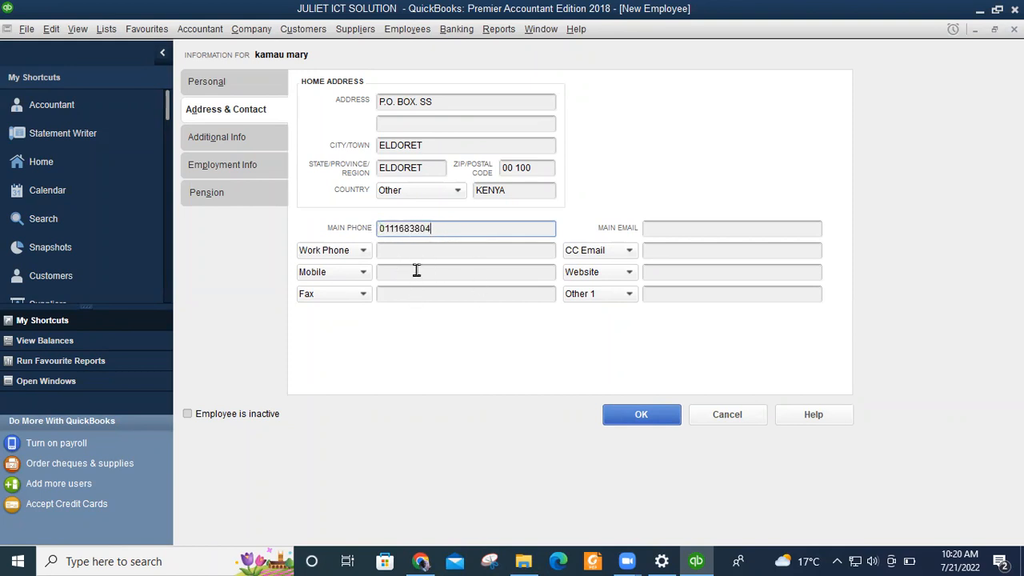
pyautogui.click(396, 251)
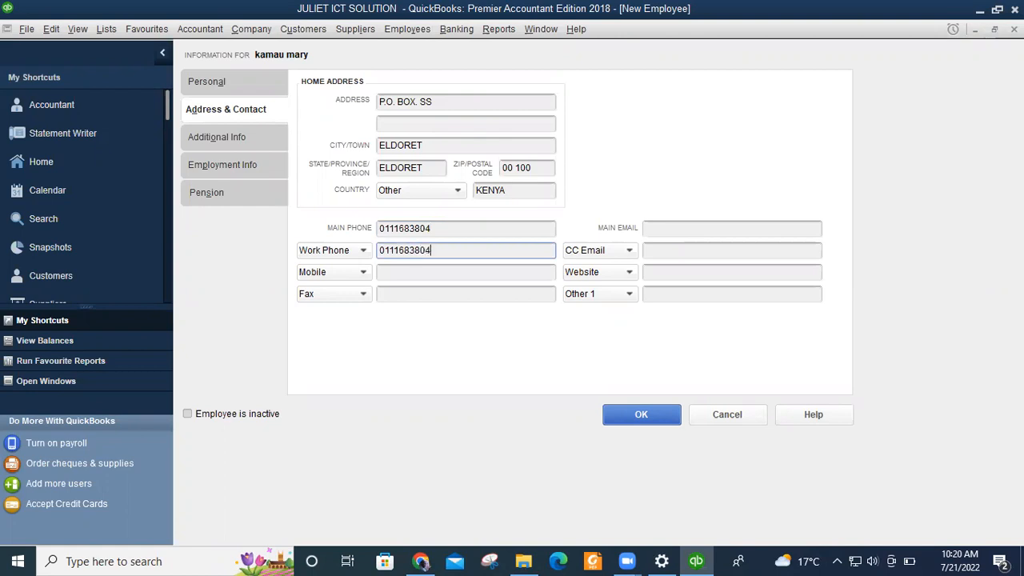
pyautogui.click(657, 230)
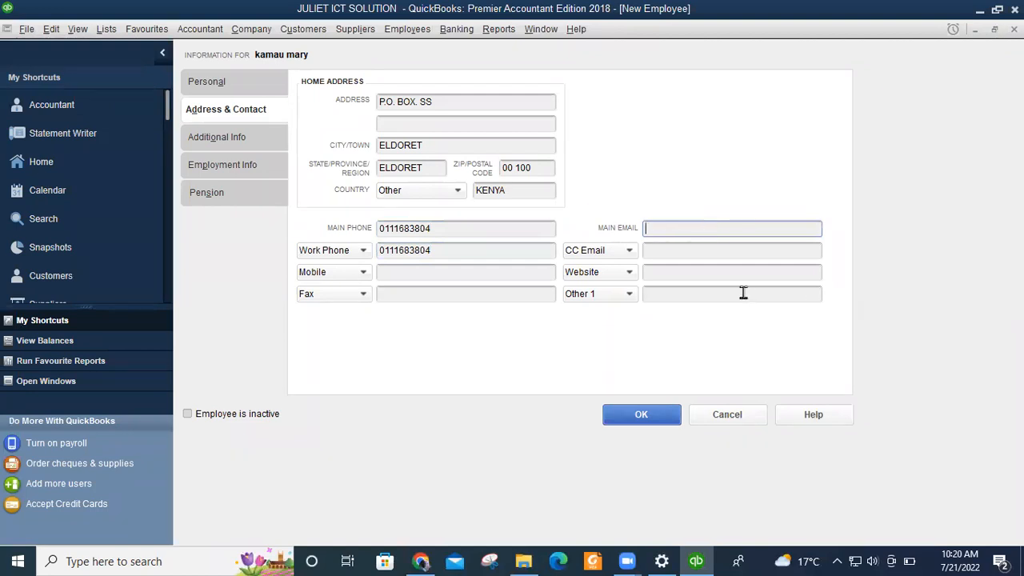
# Enter the employee's main e-mail address on the Address & Contact tab.
pyautogui.click(205, 83)
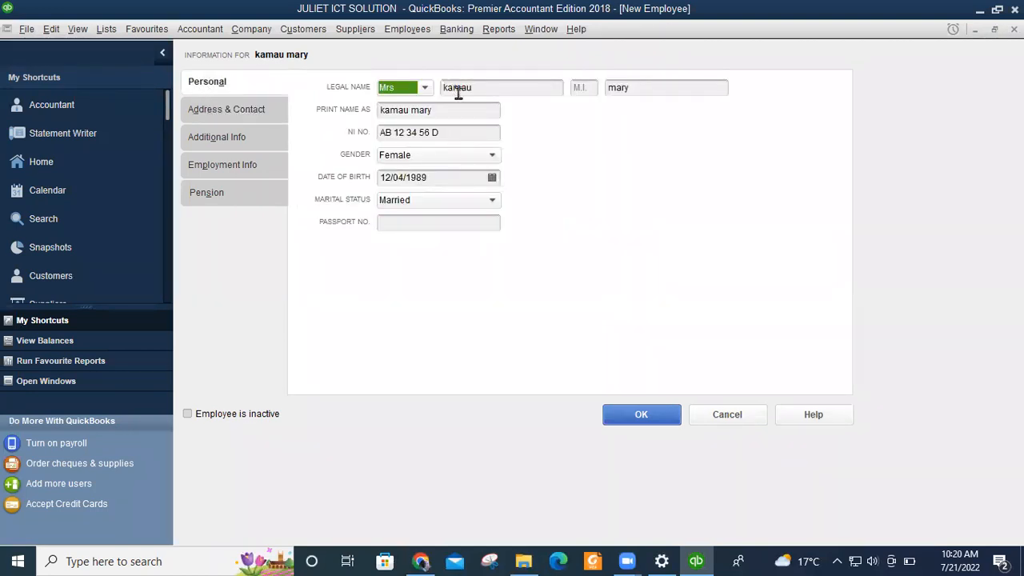
pyautogui.click(228, 112)
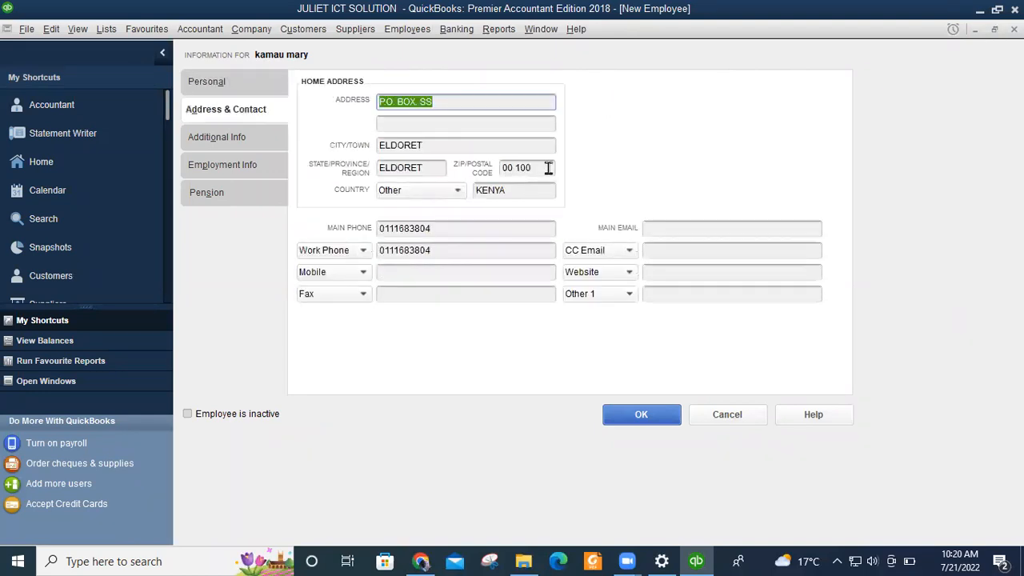
pyautogui.click(675, 230)
pyautogui.write('KAMAU')
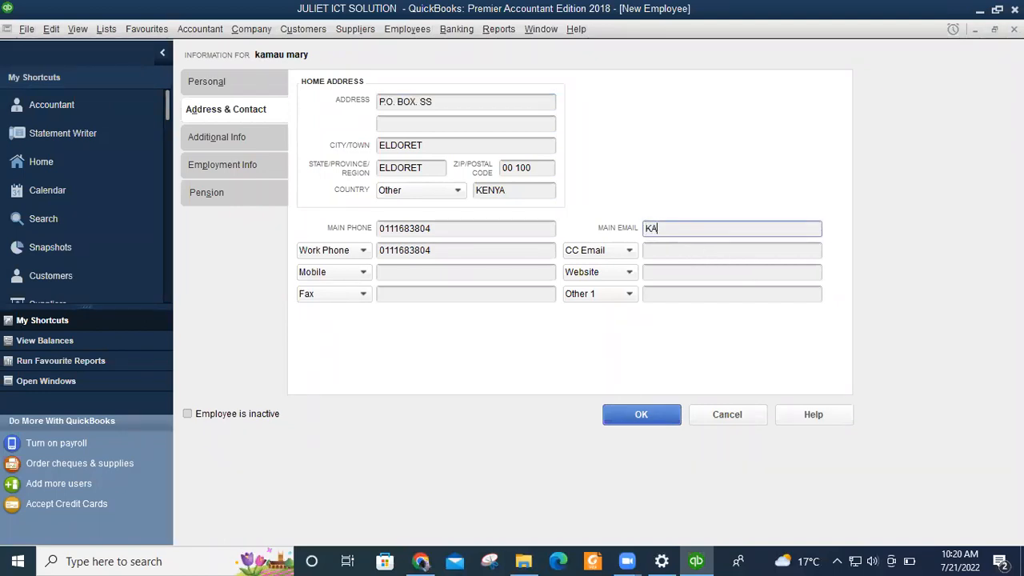
pyautogui.press('BackSpace')
pyautogui.press('BackSpace')
pyautogui.press('BackSpace')
pyautogui.press('BackSpace')
pyautogui.press('BackSpace')
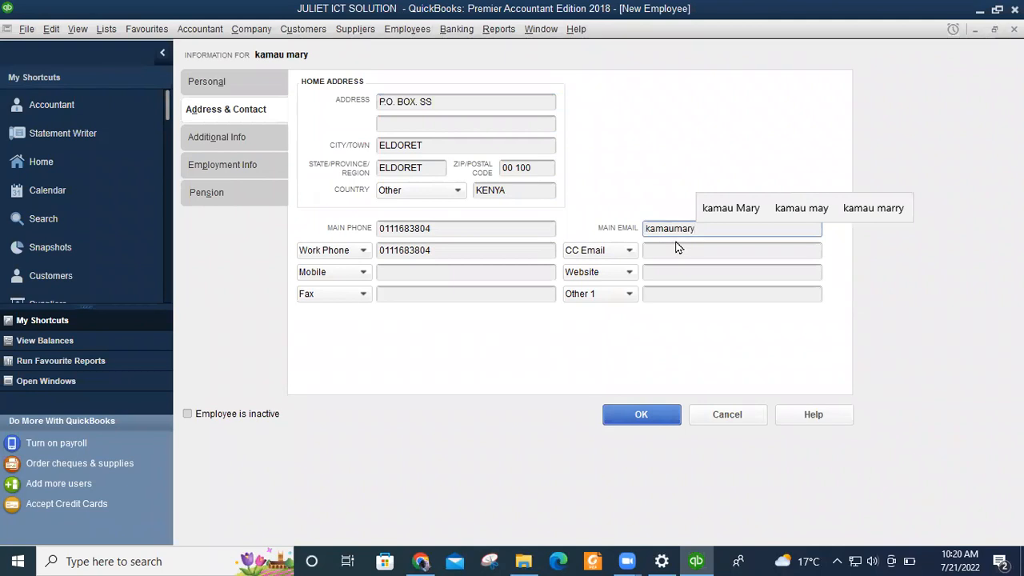
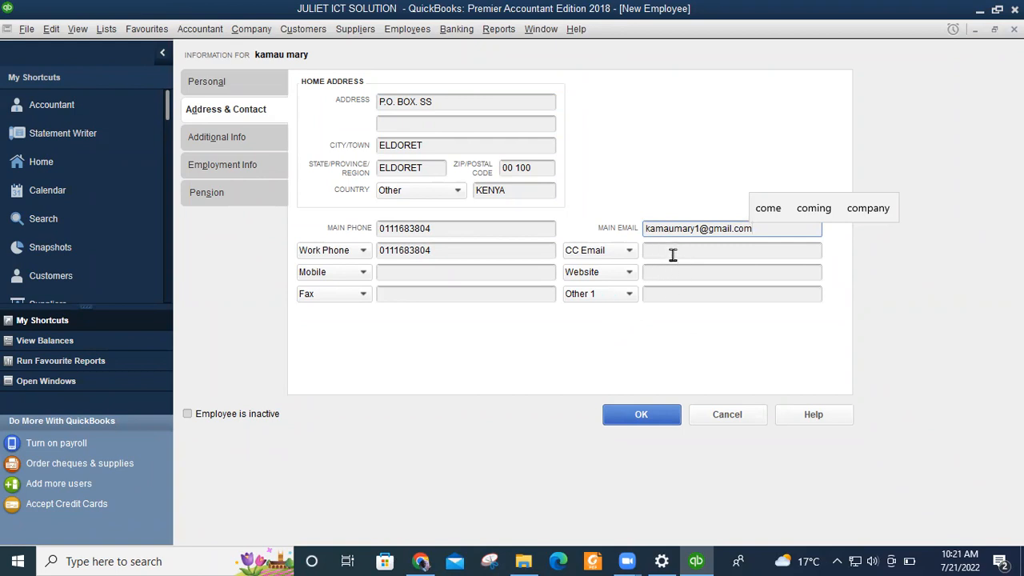
pyautogui.doubleClick(725, 229)
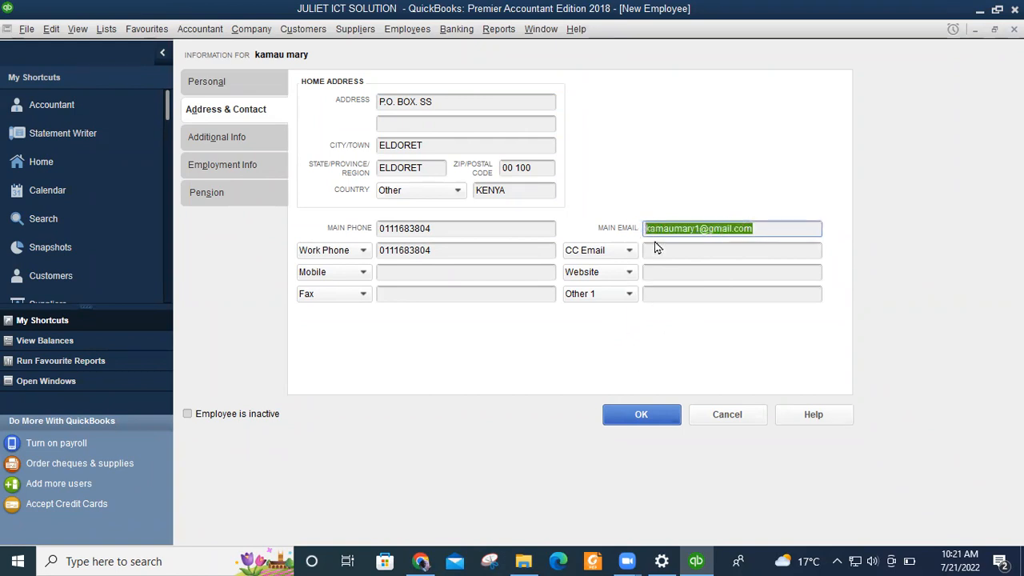
pyautogui.click(653, 250)
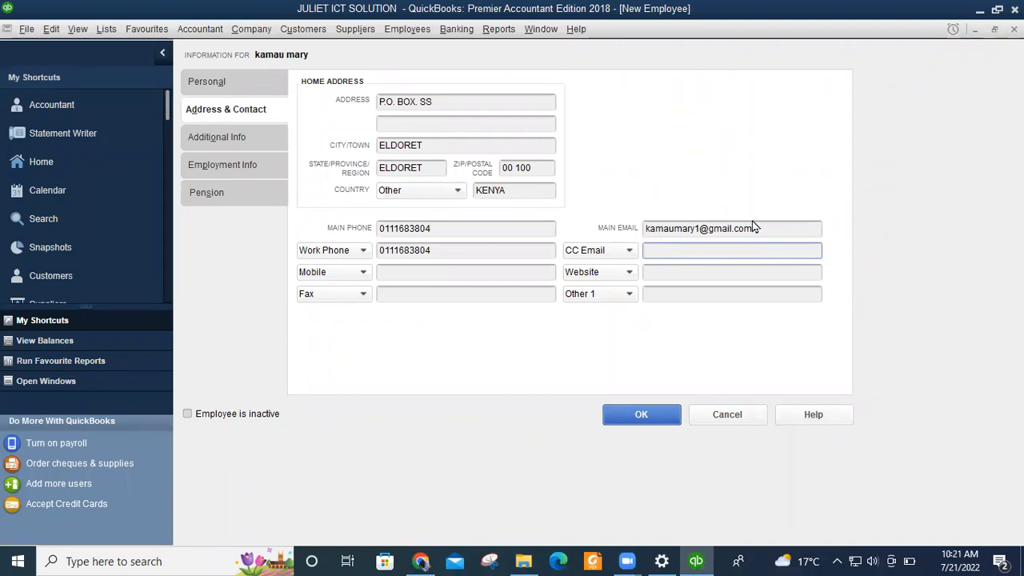
# Switch to the Additional Info tab to see employee number 002.
pyautogui.click(215, 139)
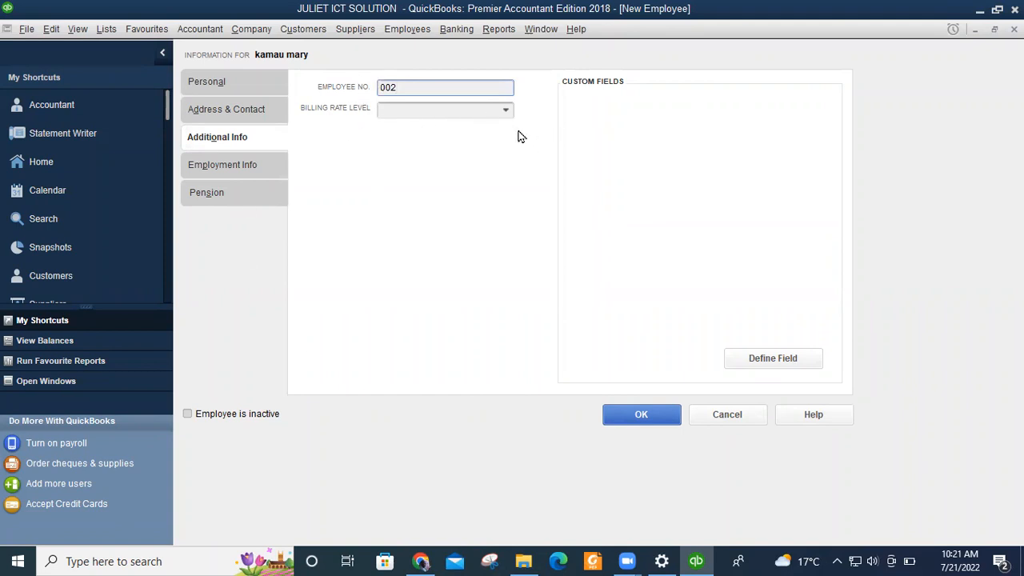
# Enter 23/2/2013 as the joined date on the Employment Info tab.
pyautogui.click(214, 171)
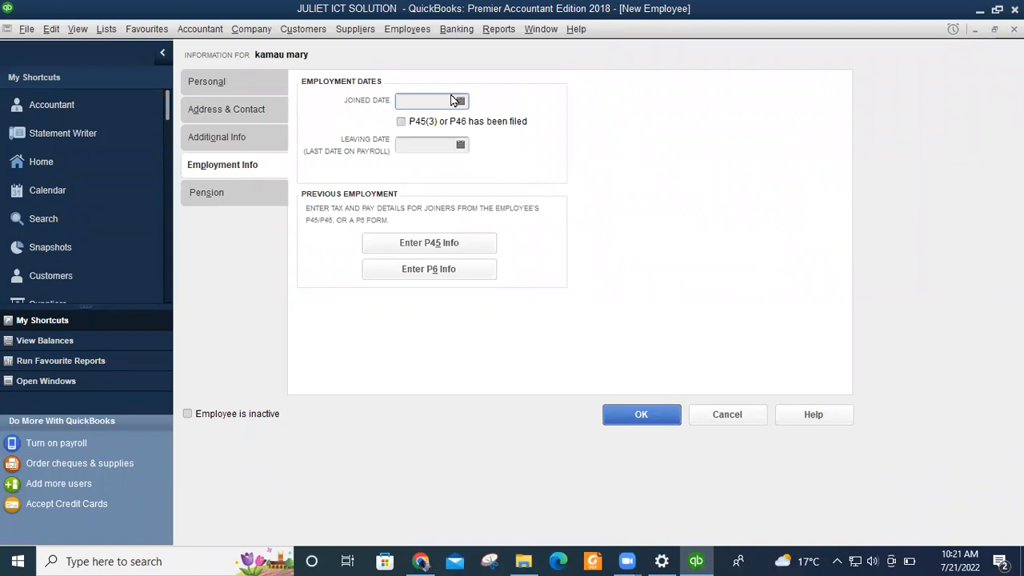
pyautogui.write('1')
pyautogui.press('BackSpace')
pyautogui.write('23/2')
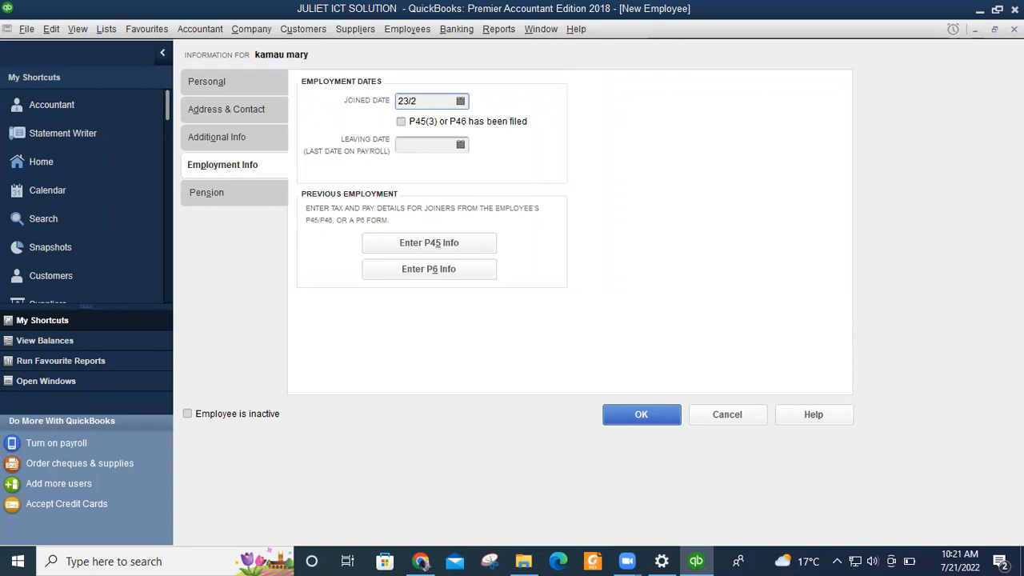
pyautogui.write('/2013')
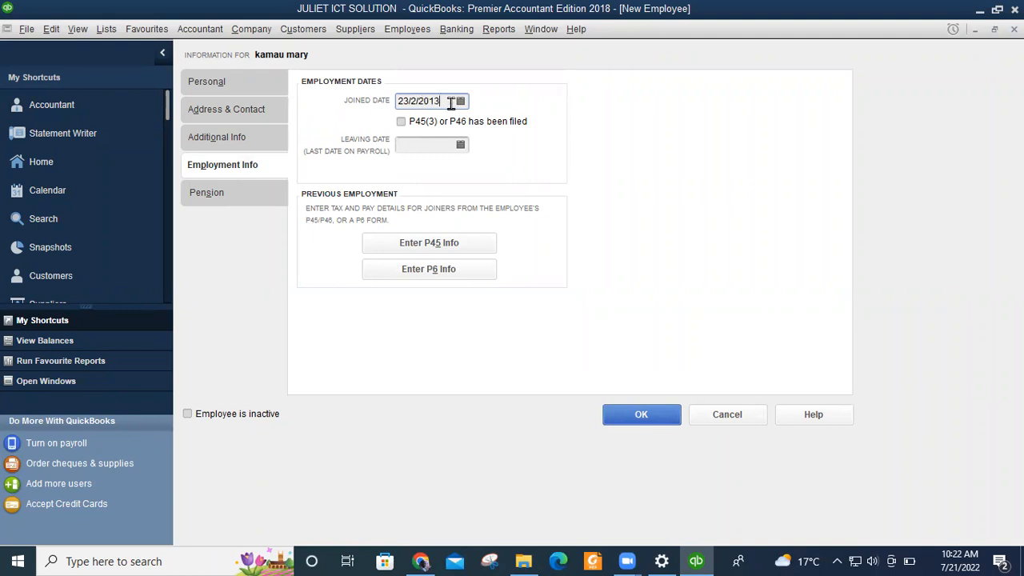
pyautogui.click(424, 150)
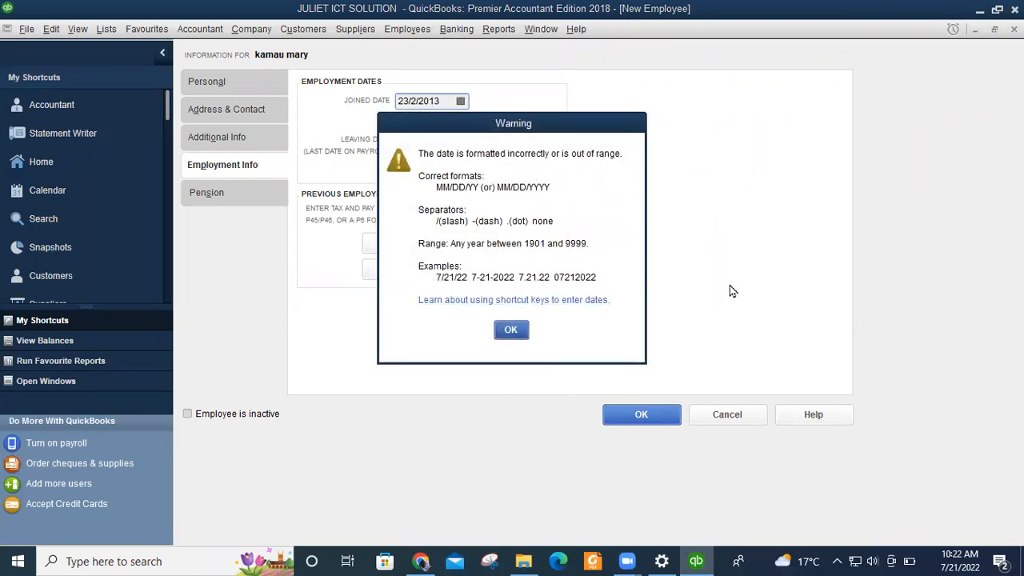
# Dismiss the date-format warning and correct the joined date to 02/23/2013.
pyautogui.moveTo(964, 558)
pyautogui.click(511, 332)
pyautogui.click(408, 101)
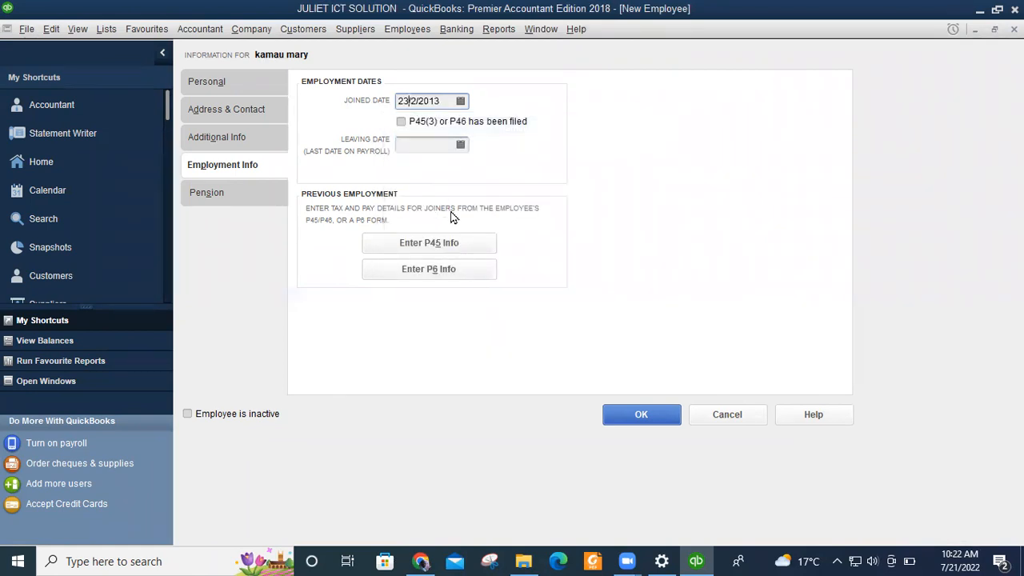
pyautogui.press('BackSpace')
pyautogui.press('BackSpace')
pyautogui.write('2')
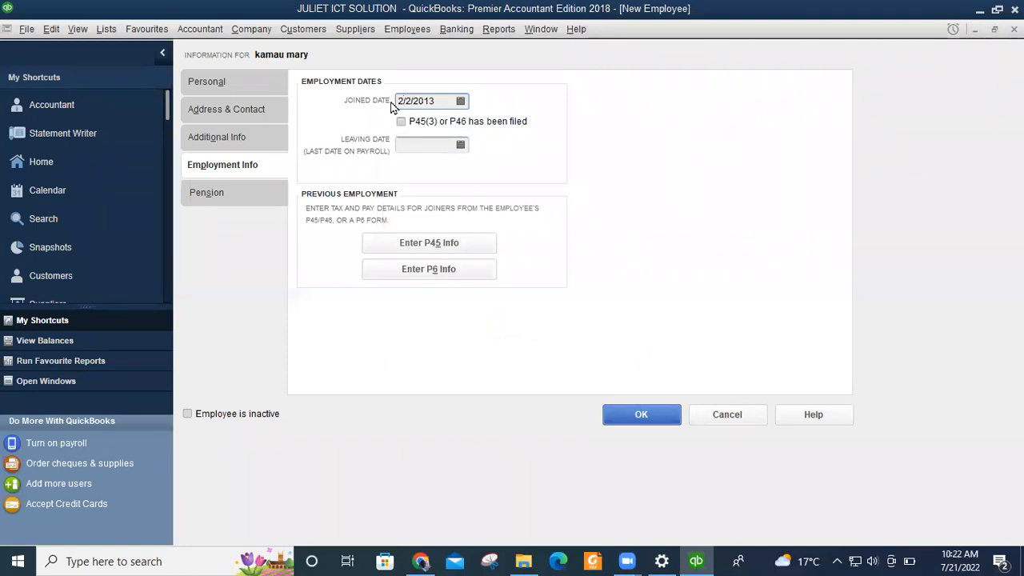
pyautogui.doubleClick(414, 100)
pyautogui.write('3')
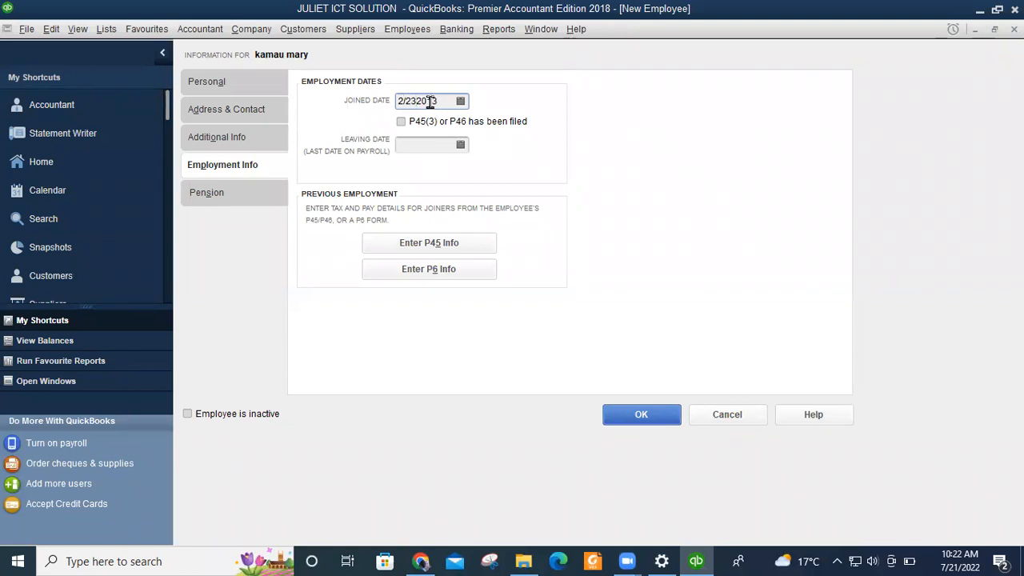
pyautogui.click(418, 100)
pyautogui.write('/')
pyautogui.click(446, 101)
# Enter 03/23/2013 as the leaving date.
pyautogui.click(423, 144)
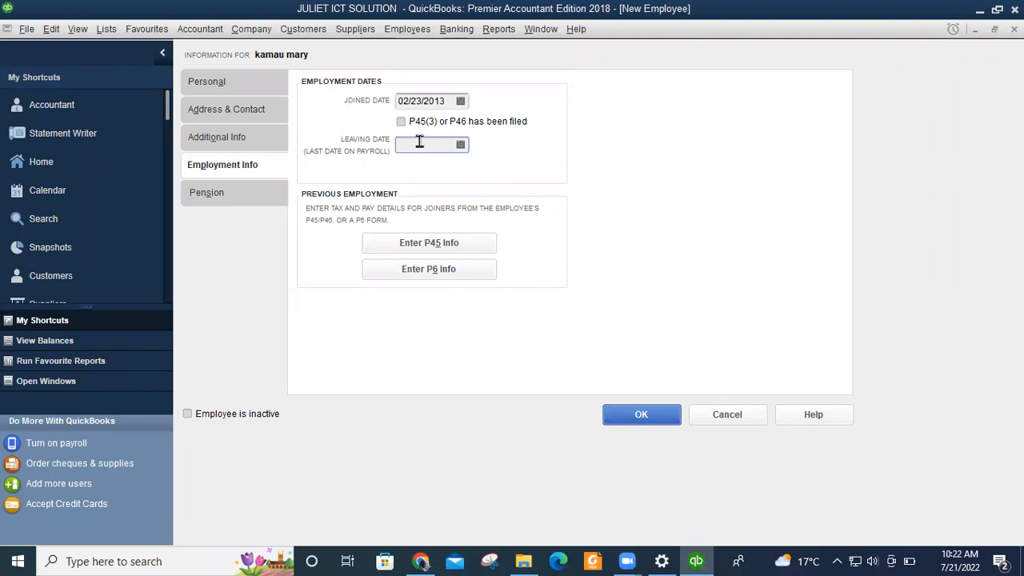
pyautogui.write('03')
pyautogui.write('/23/2013')
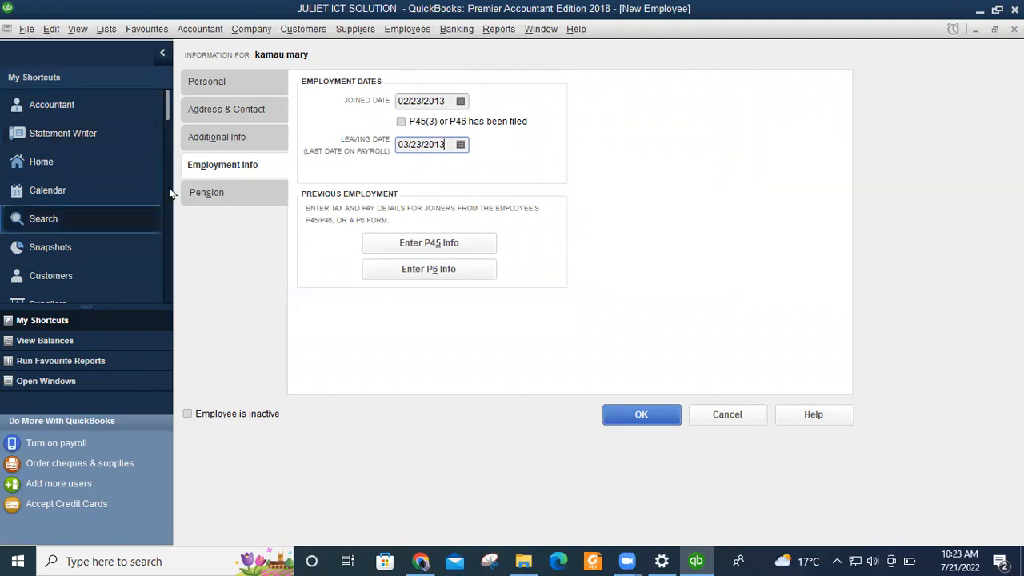
# View the Pension tab, then save the new employee as employee 002.
pyautogui.click(200, 194)
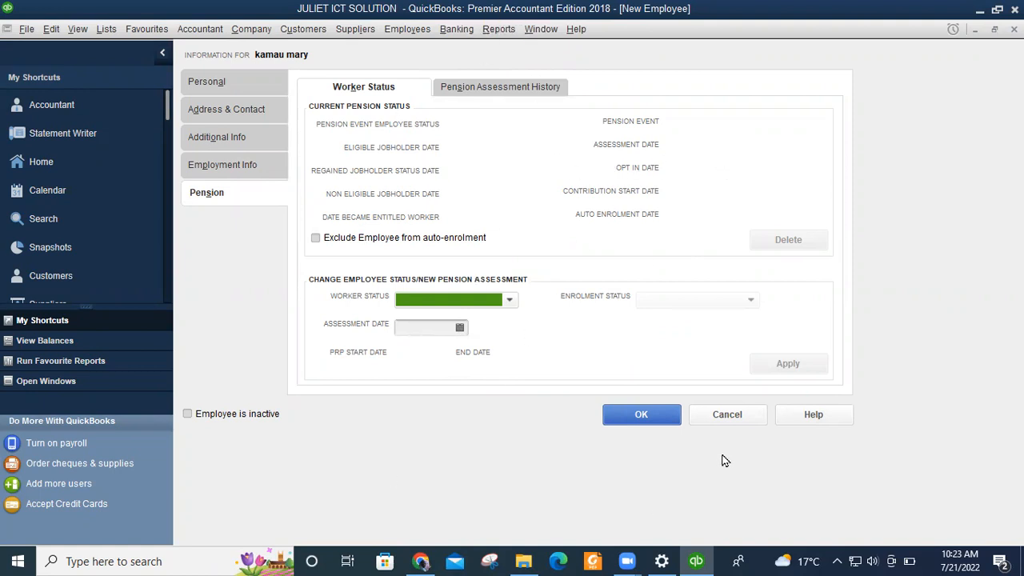
pyautogui.click(656, 415)
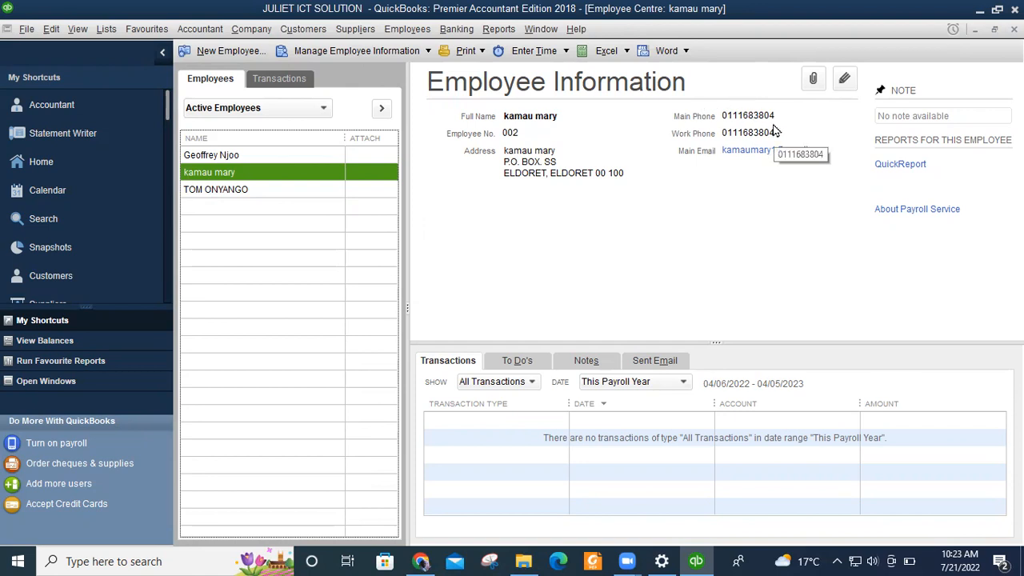
# View another employee's details in the Employee Centre, then close the Employee Centre.
pyautogui.click(200, 197)
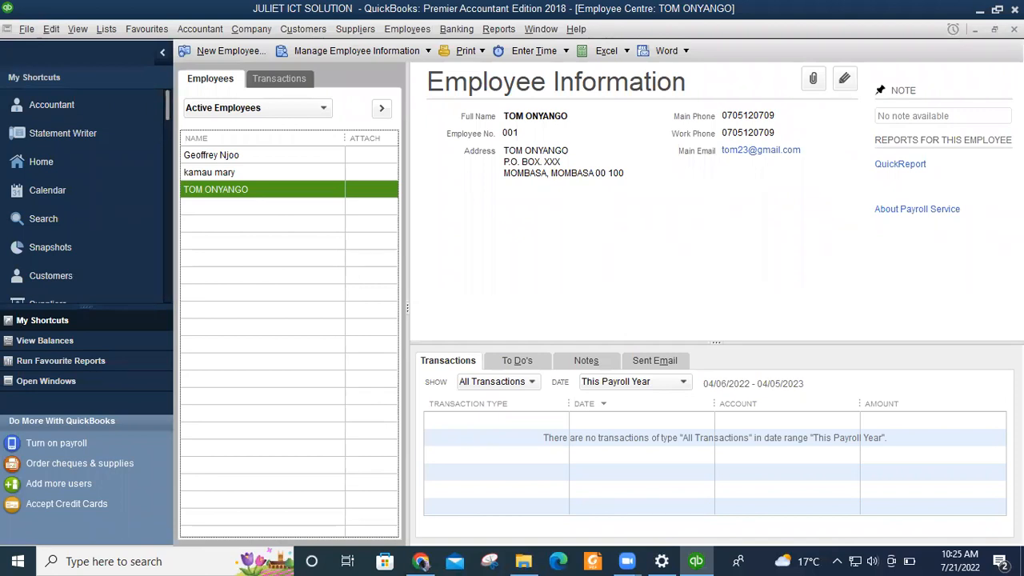
pyautogui.press('Escape')
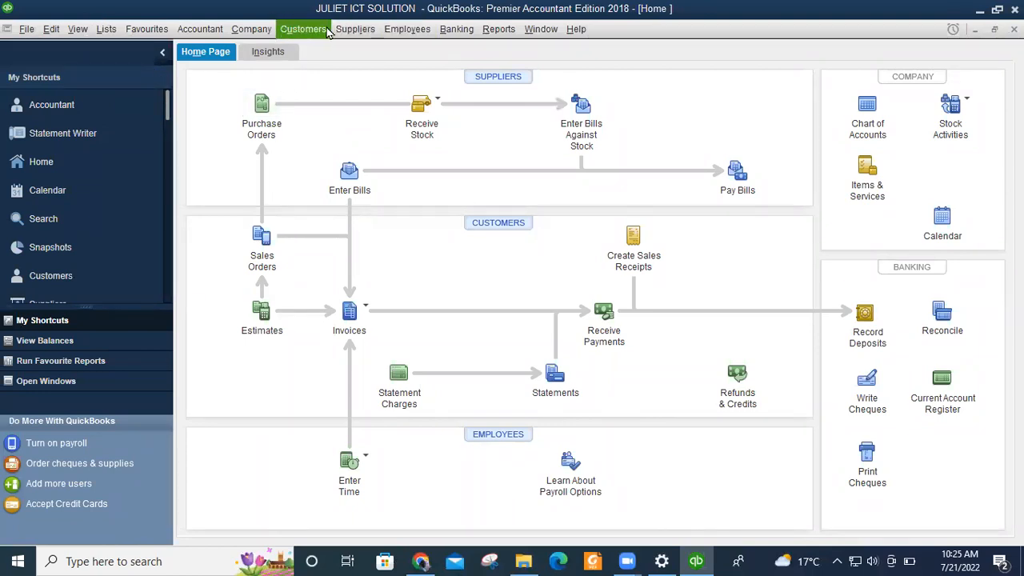
# Open the Lists menu and dismiss it without choosing anything.
pyautogui.click(106, 29)
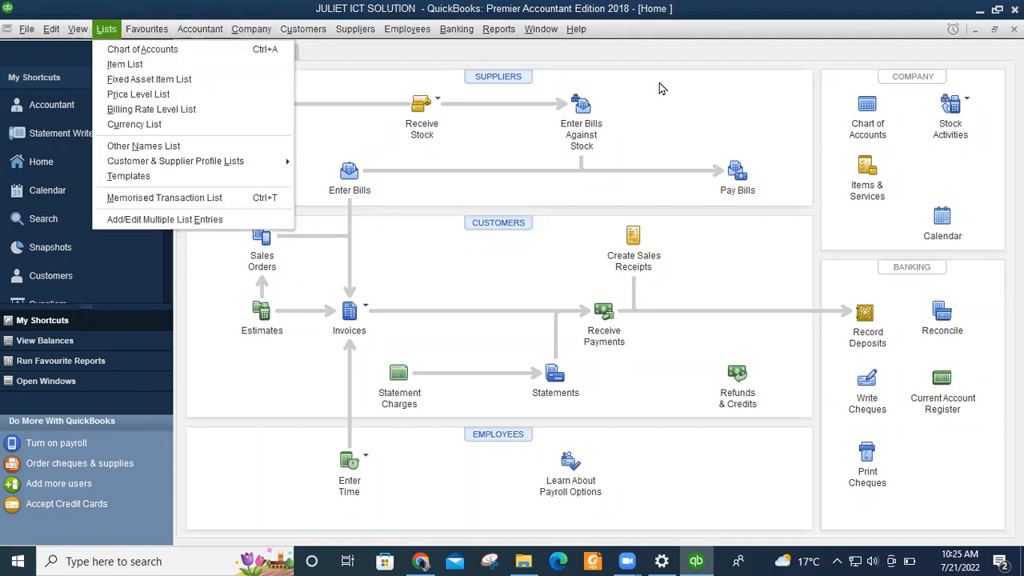
pyautogui.click(669, 124)
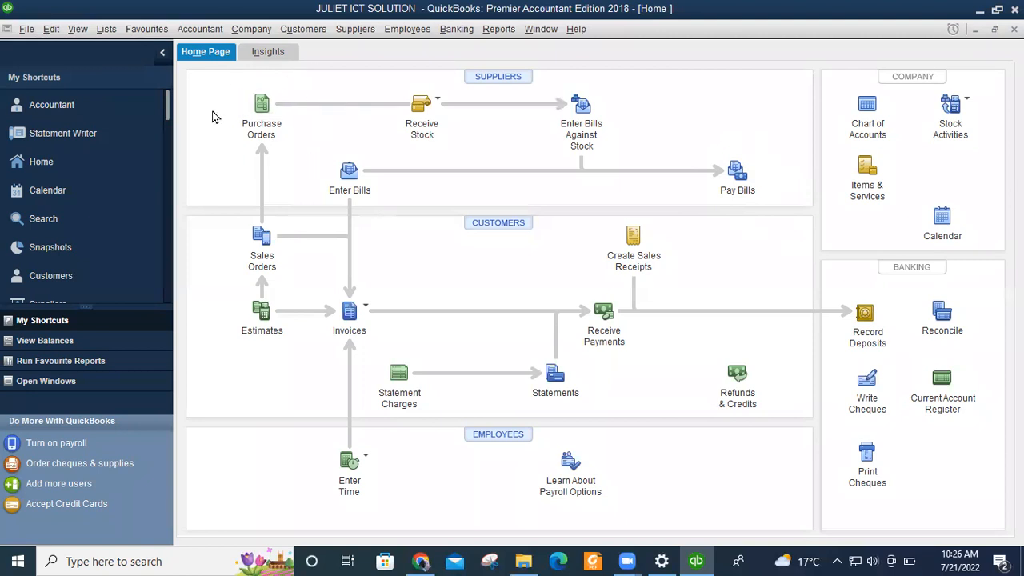
pyautogui.click(347, 31)
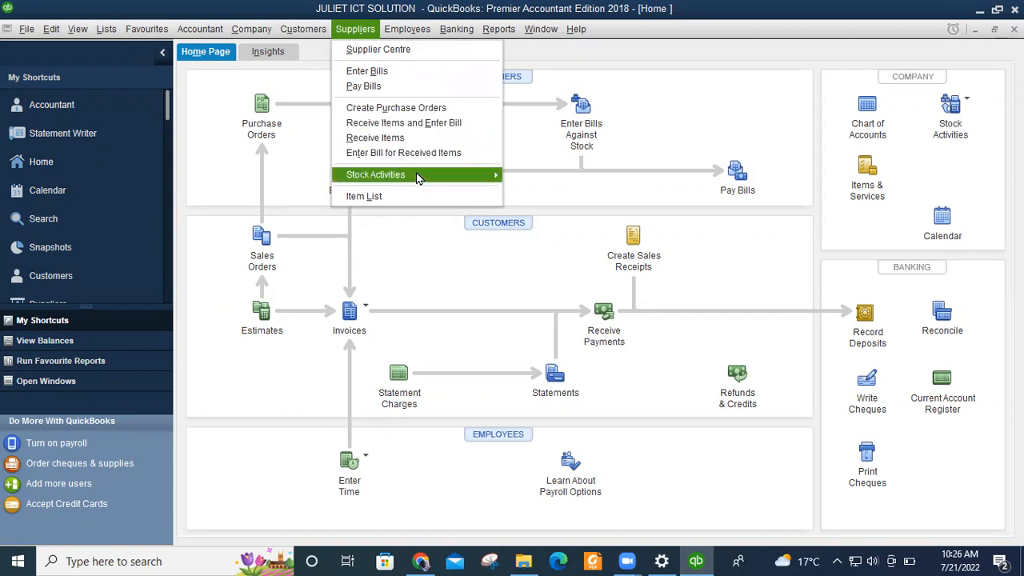
pyautogui.click(669, 68)
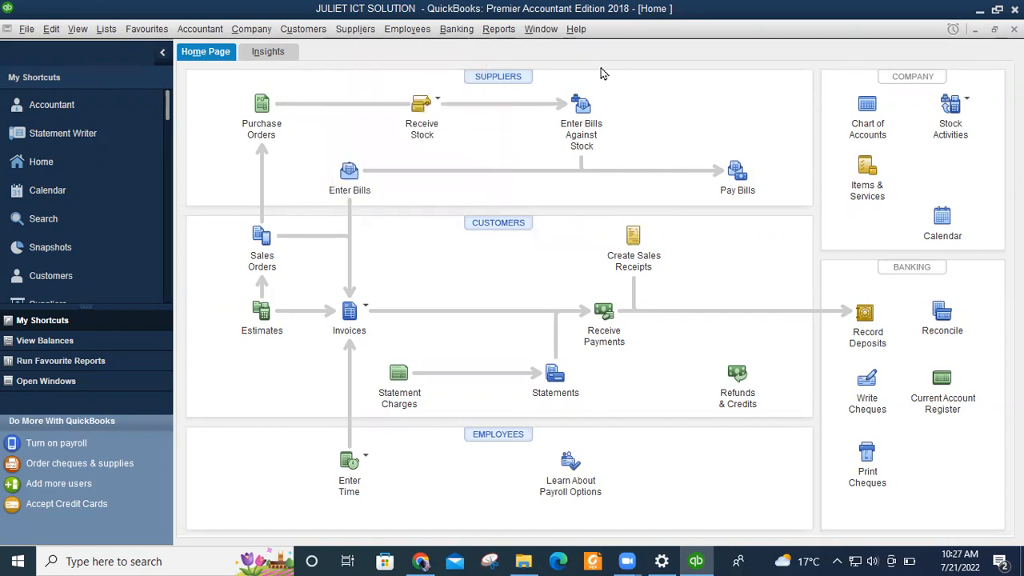
pyautogui.click(355, 29)
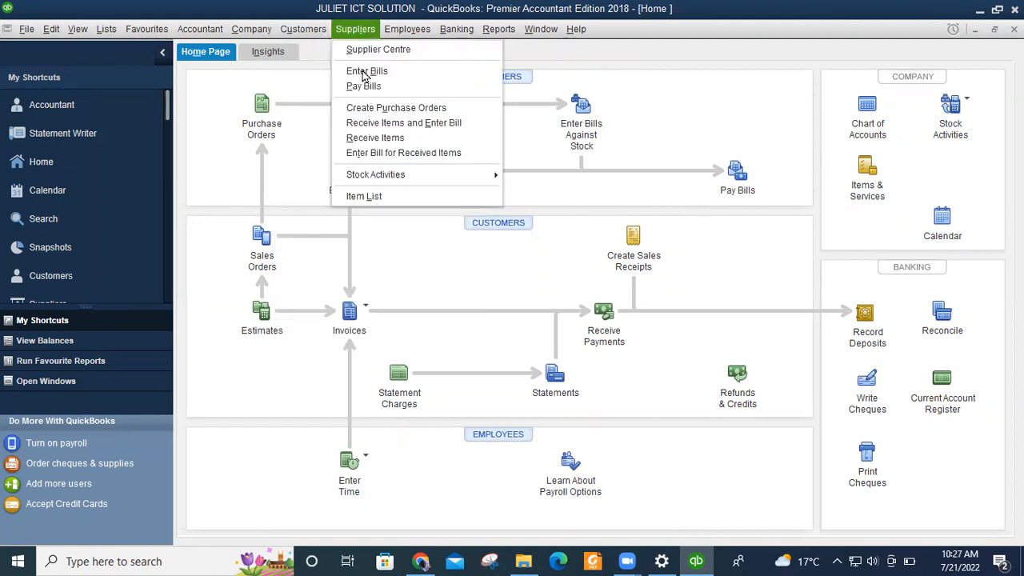
pyautogui.click(356, 31)
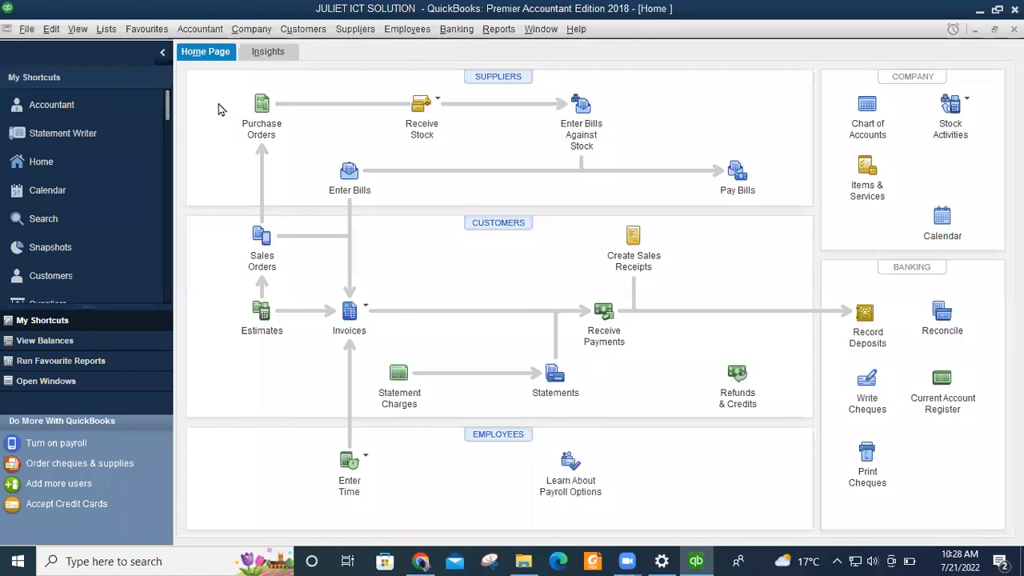
pyautogui.click(263, 104)
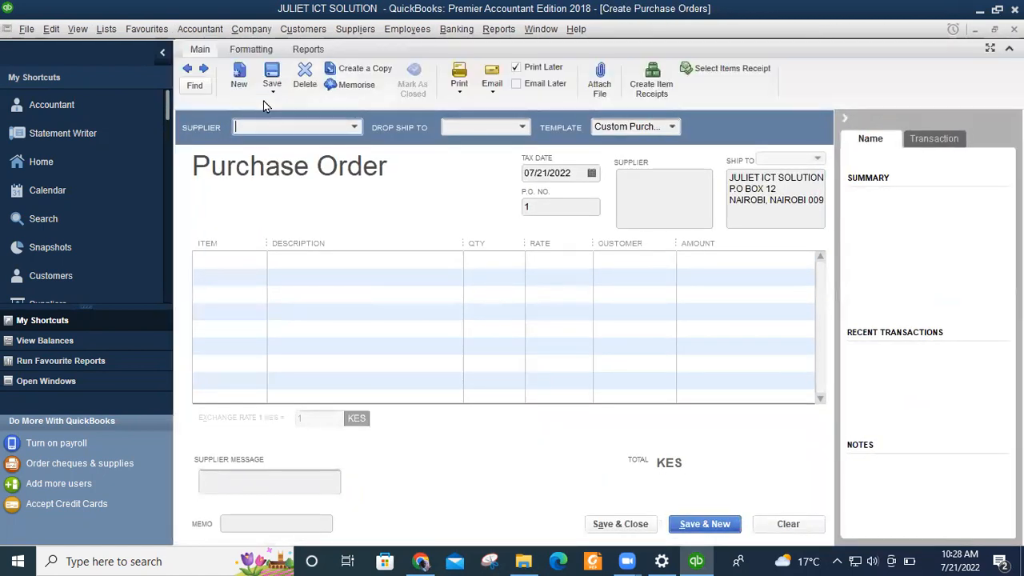
# Show the three available suppliers for the blank purchase order 1.
pyautogui.click(356, 128)
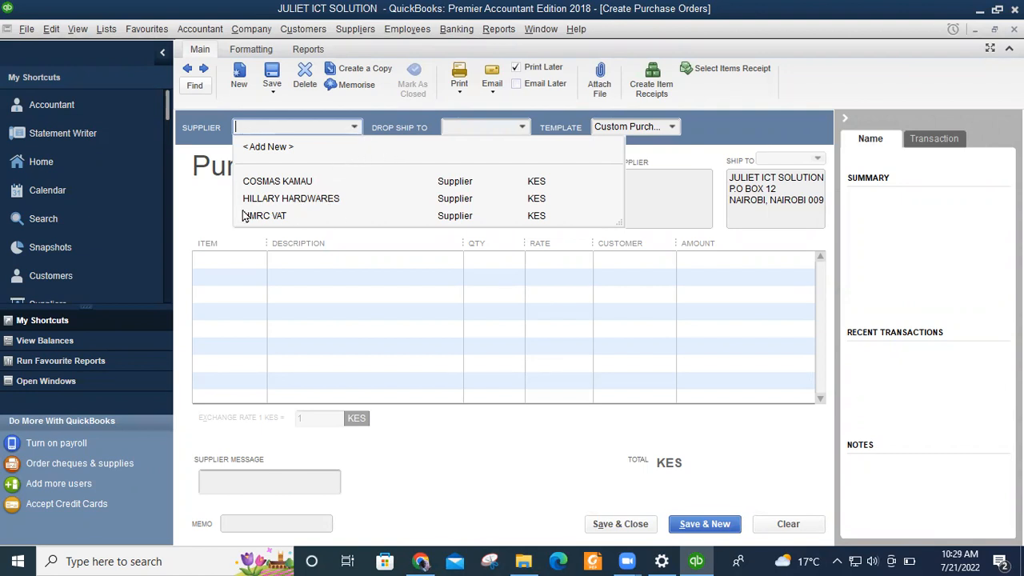
# Choose HILLARY HARDWARES as purchase order 1's supplier and go to the first Item cell.
pyautogui.click(296, 199)
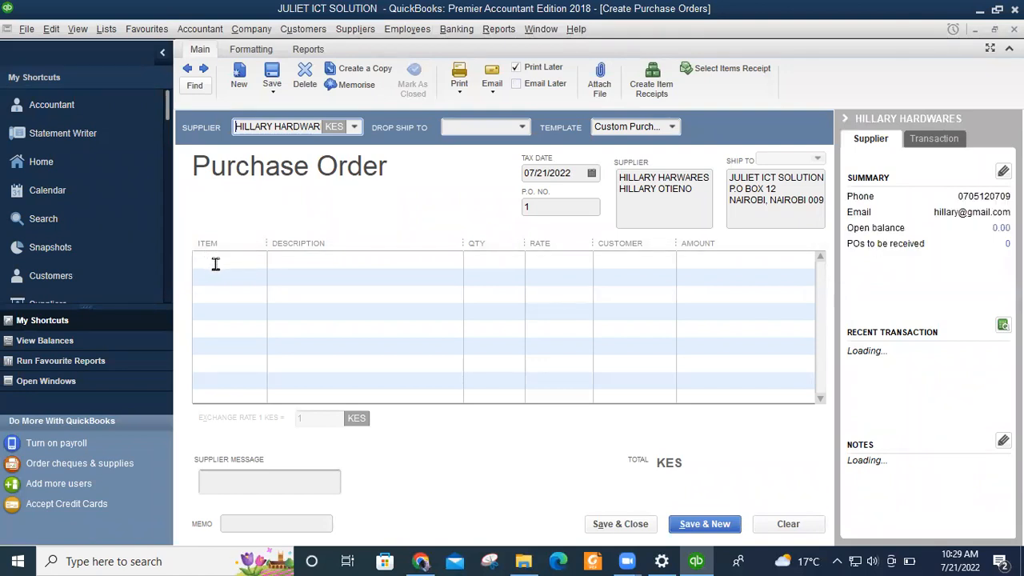
pyautogui.click(256, 261)
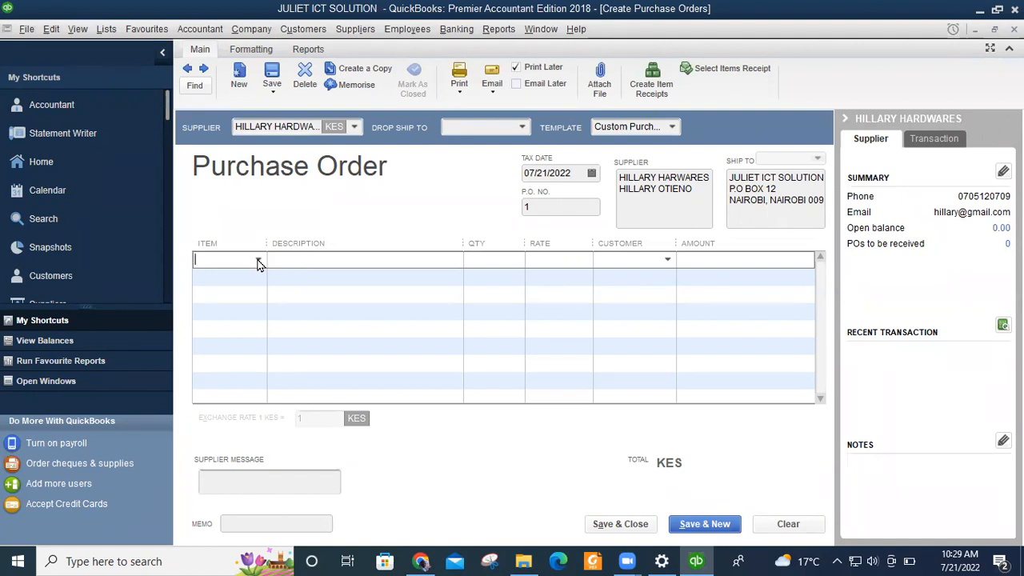
# Add a MONITOR line with quantity 10 and description 'product', totalling 30,000.00.
pyautogui.click(258, 260)
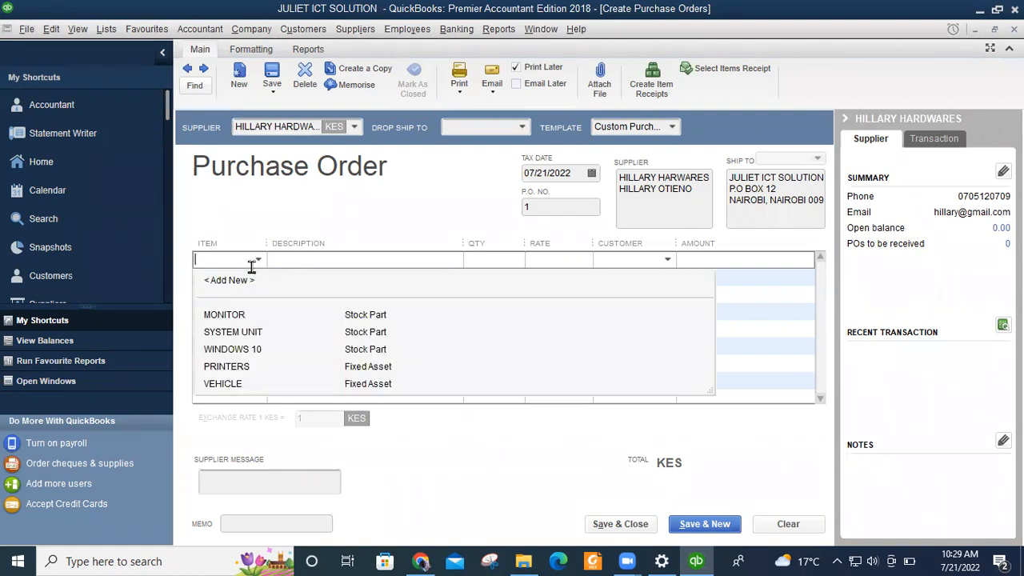
pyautogui.click(218, 317)
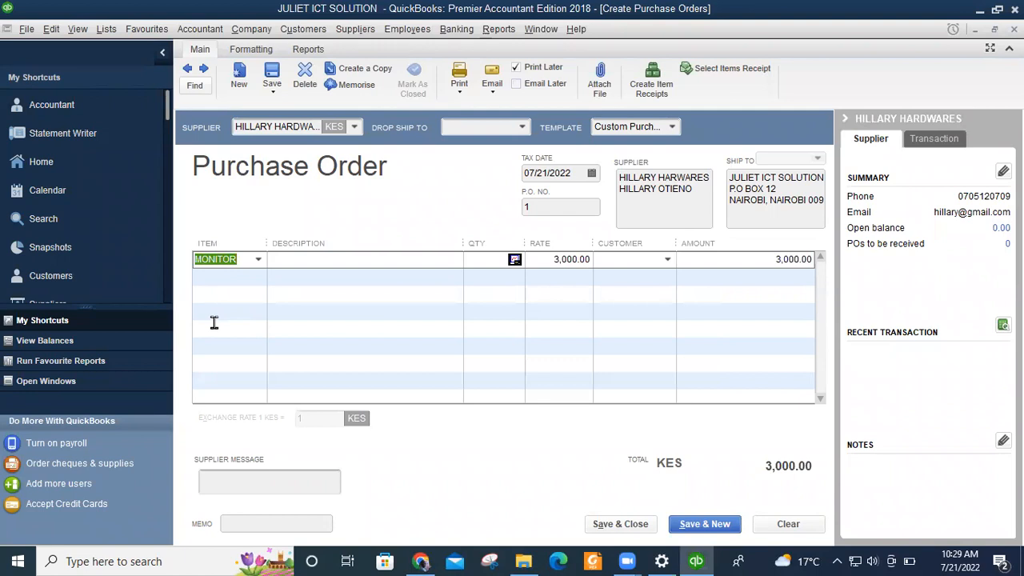
pyautogui.click(488, 260)
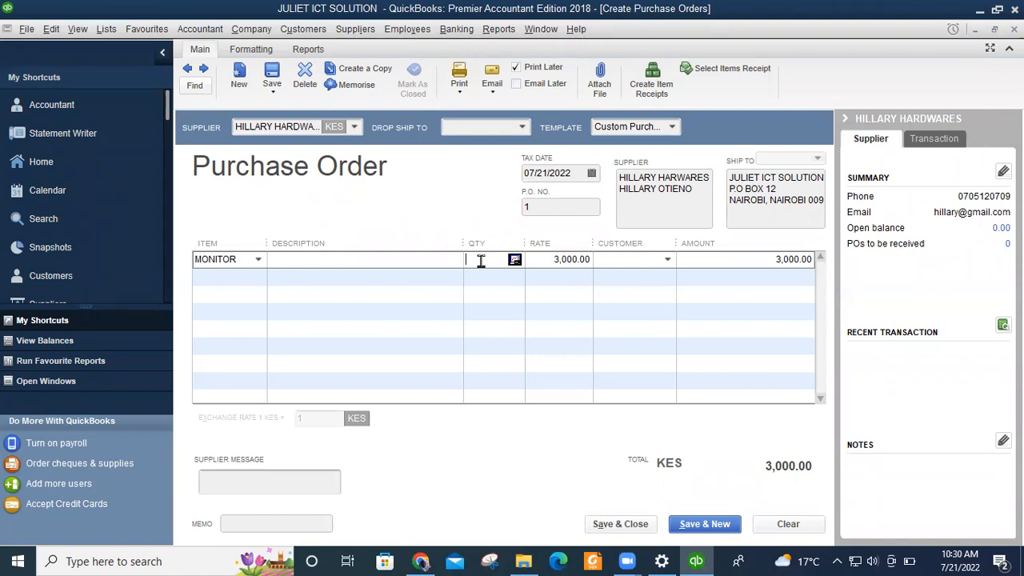
pyautogui.write('10')
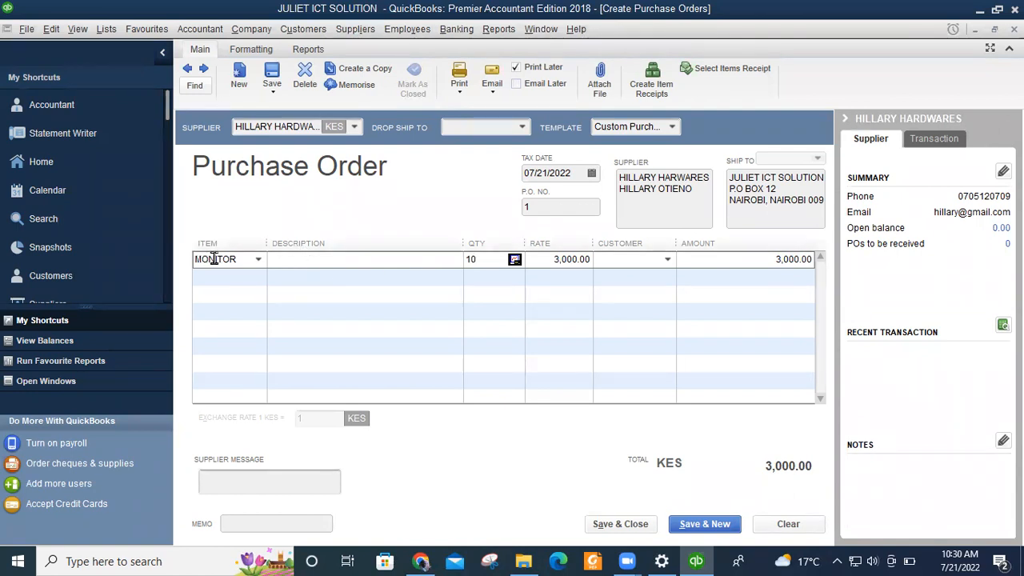
pyautogui.click(346, 259)
pyautogui.write('prod')
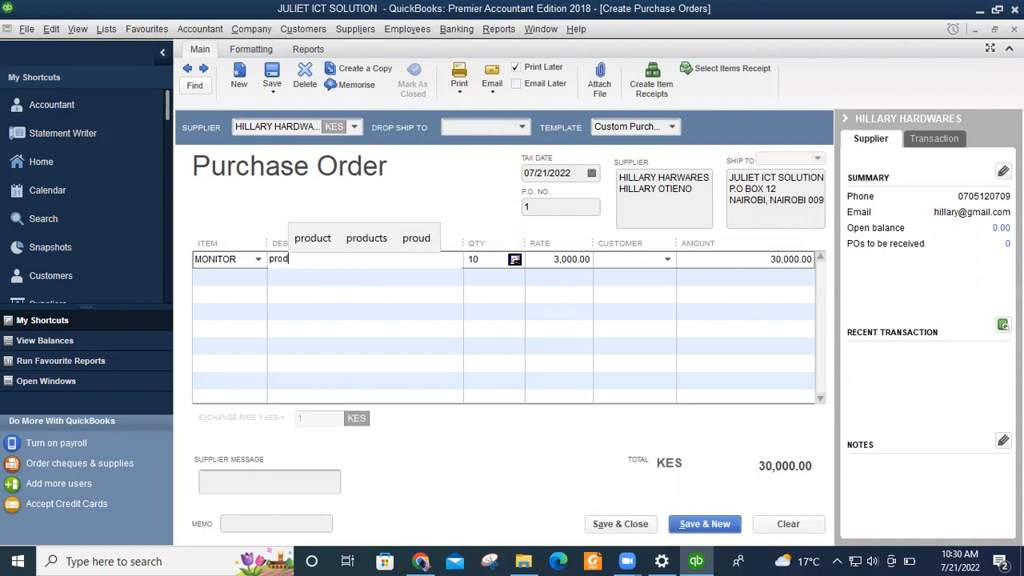
pyautogui.write('uct')
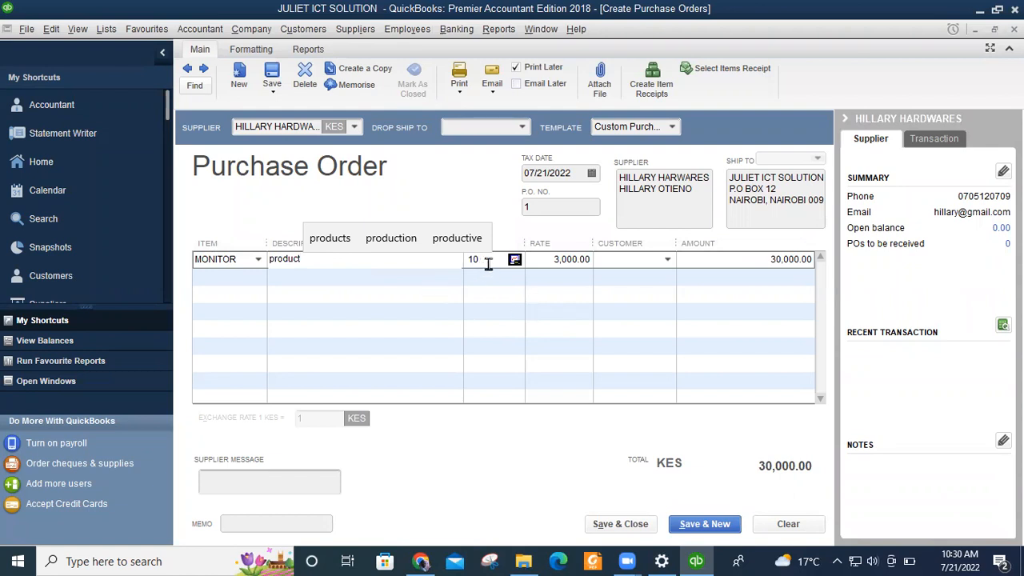
pyautogui.press('Tab')
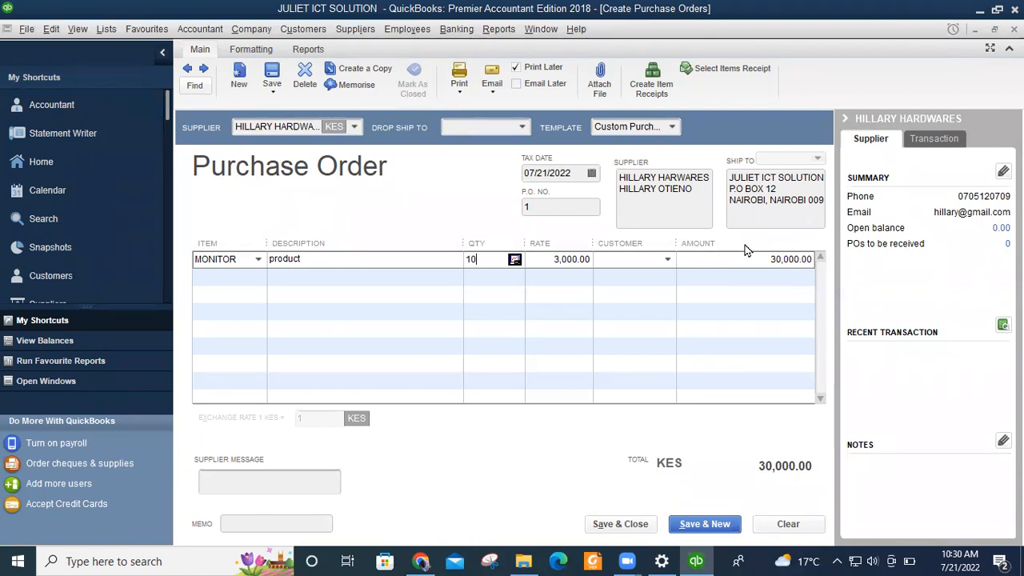
pyautogui.click(259, 277)
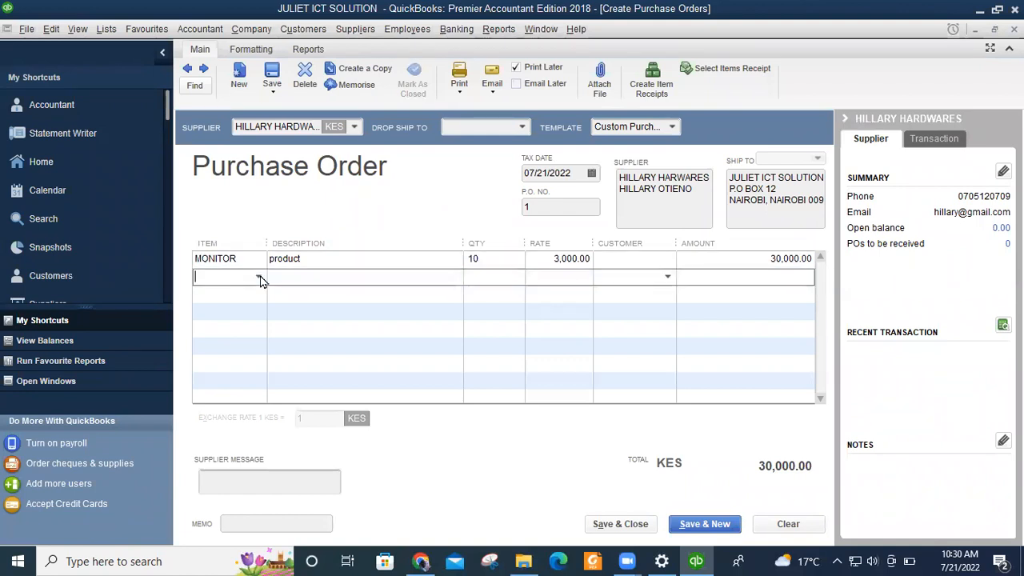
# Add a SYSTEM UNIT line, 10 at 4,000.00, described 'product', bringing the total to 70,000.00.
pyautogui.click(259, 277)
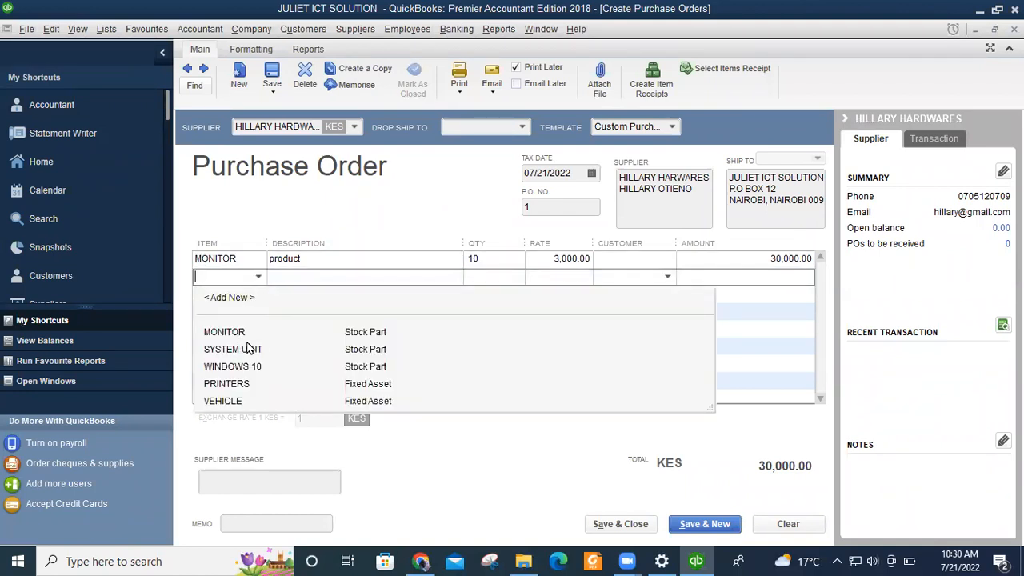
pyautogui.click(240, 353)
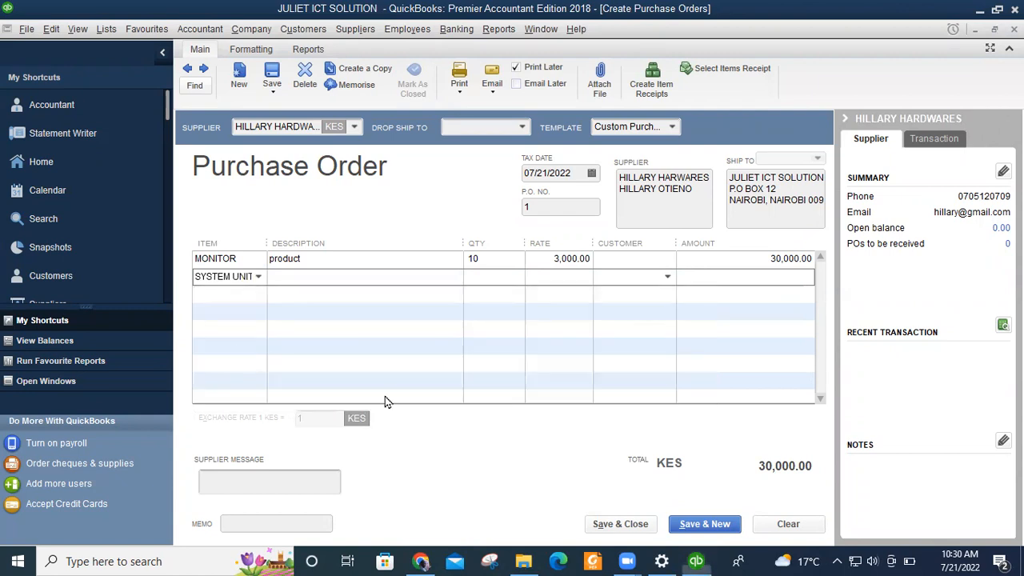
pyautogui.click(490, 276)
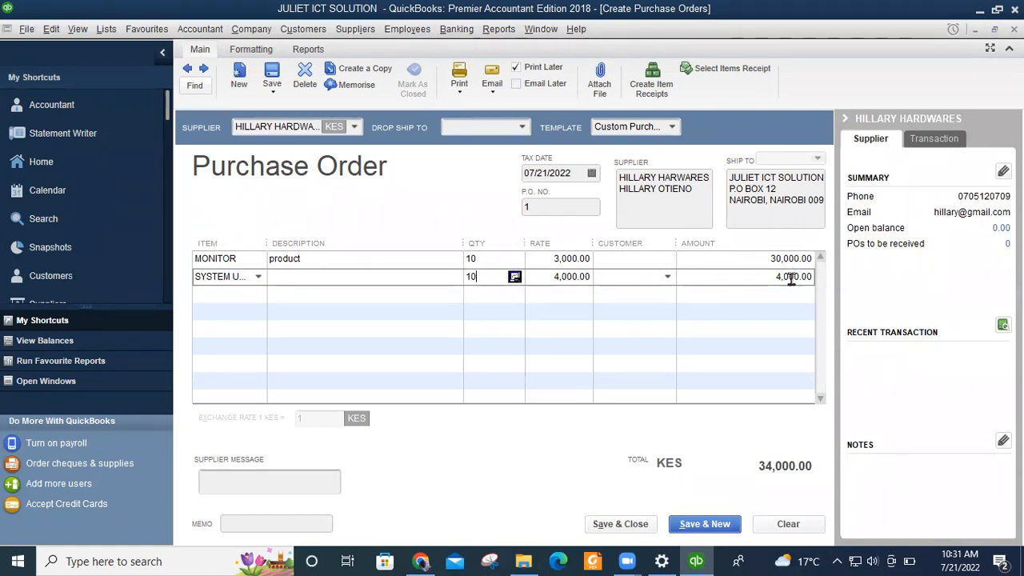
pyautogui.click(454, 292)
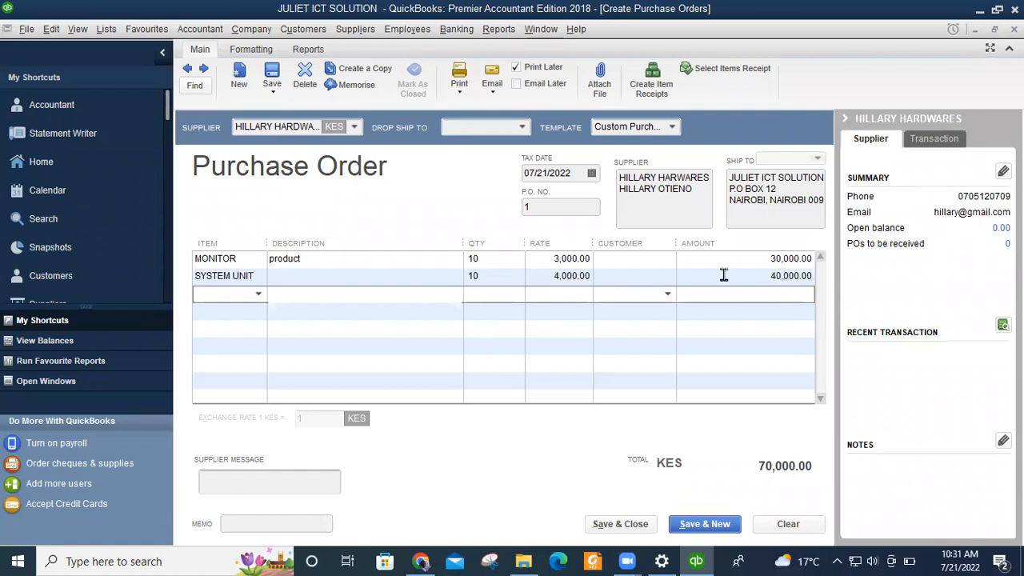
pyautogui.click(293, 280)
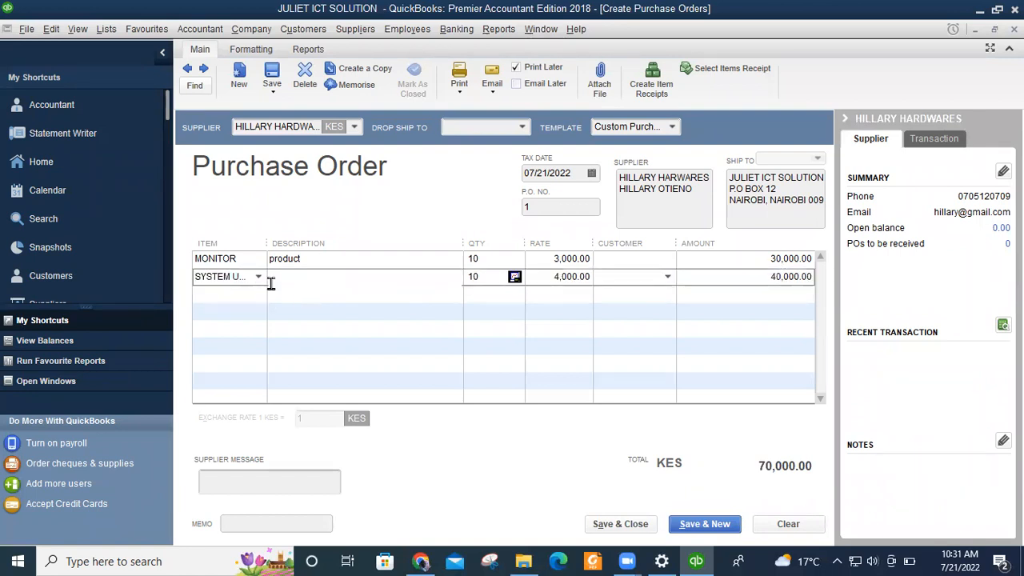
pyautogui.write('pr')
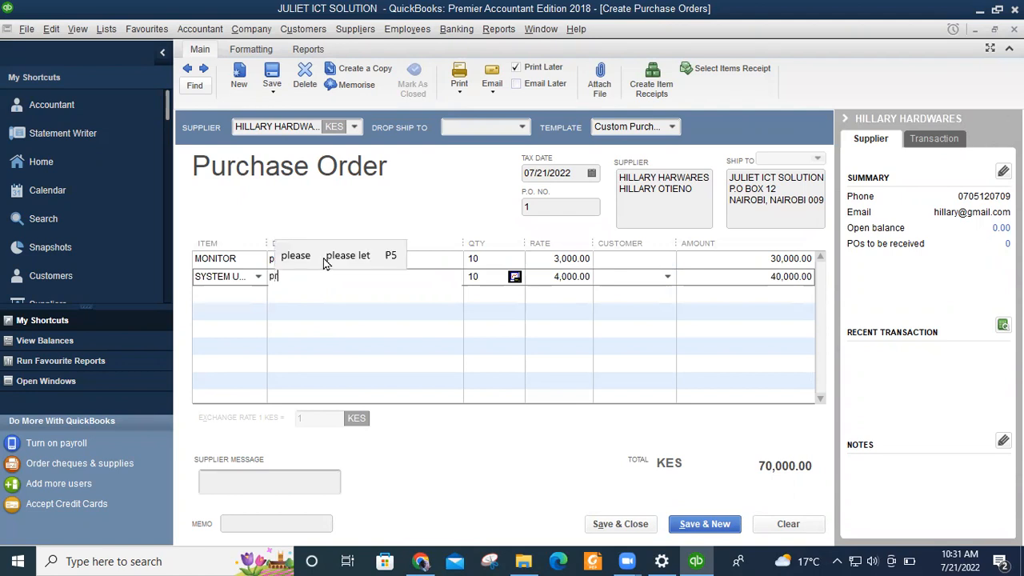
pyautogui.write('oduct')
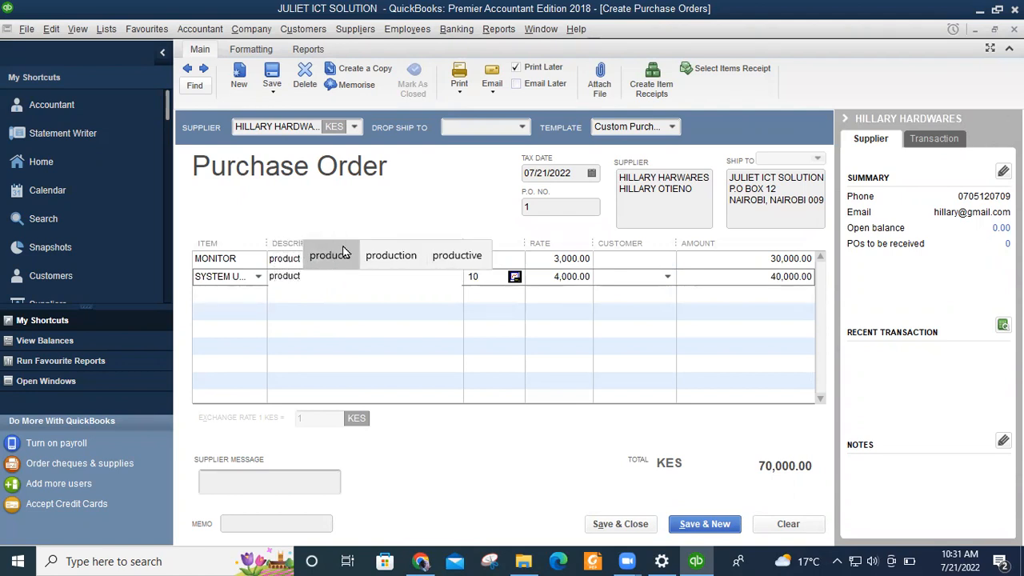
pyautogui.click(327, 293)
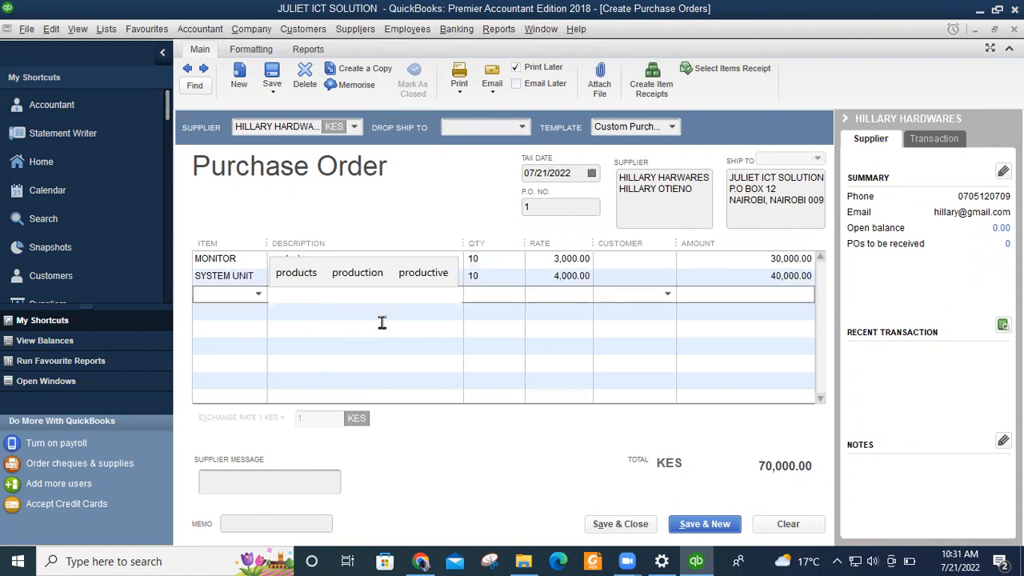
pyautogui.click(243, 273)
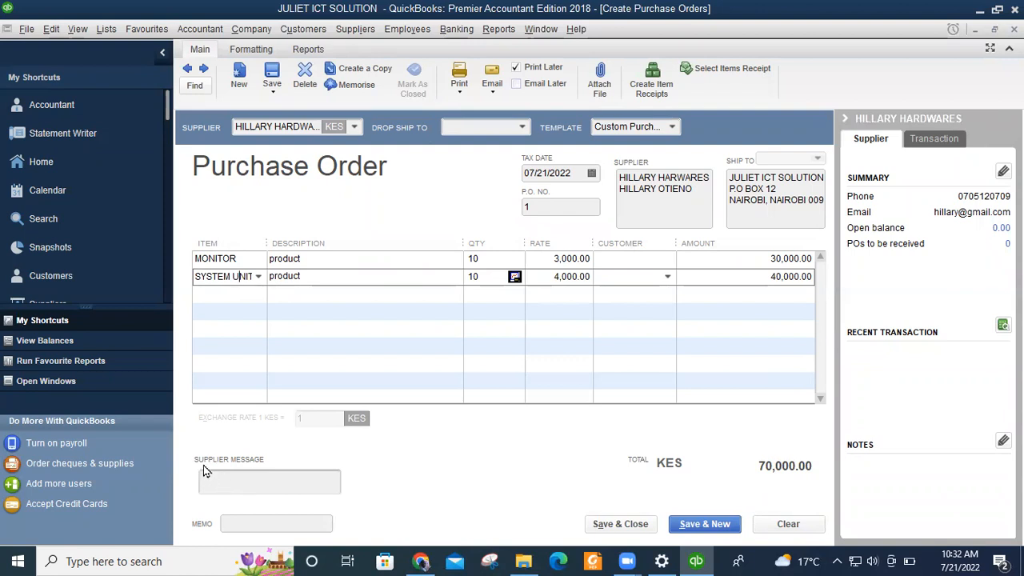
pyautogui.click(272, 485)
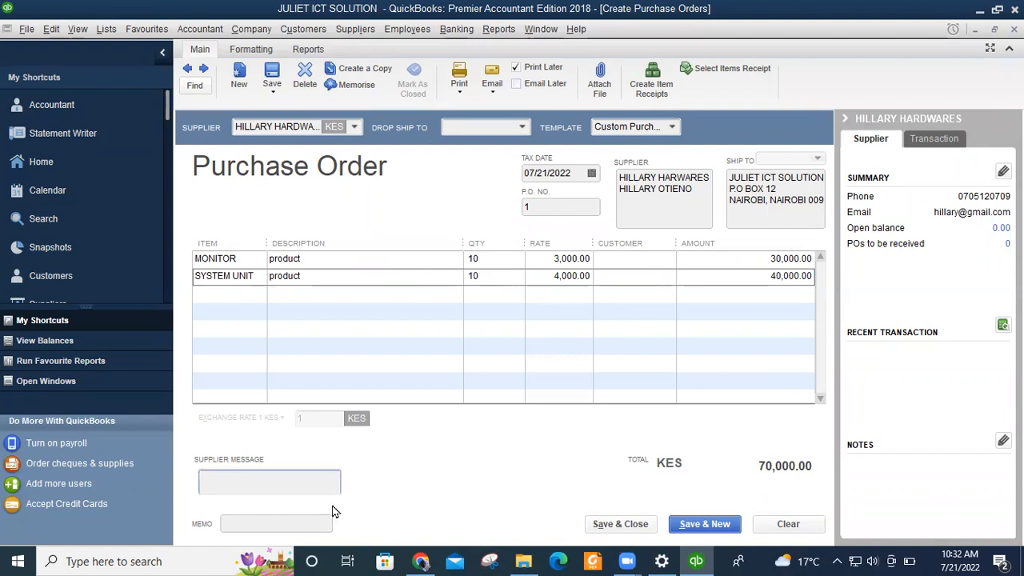
# Enter the supplier message 'Thank for buying with us' on purchase order 1.
pyautogui.write('th')
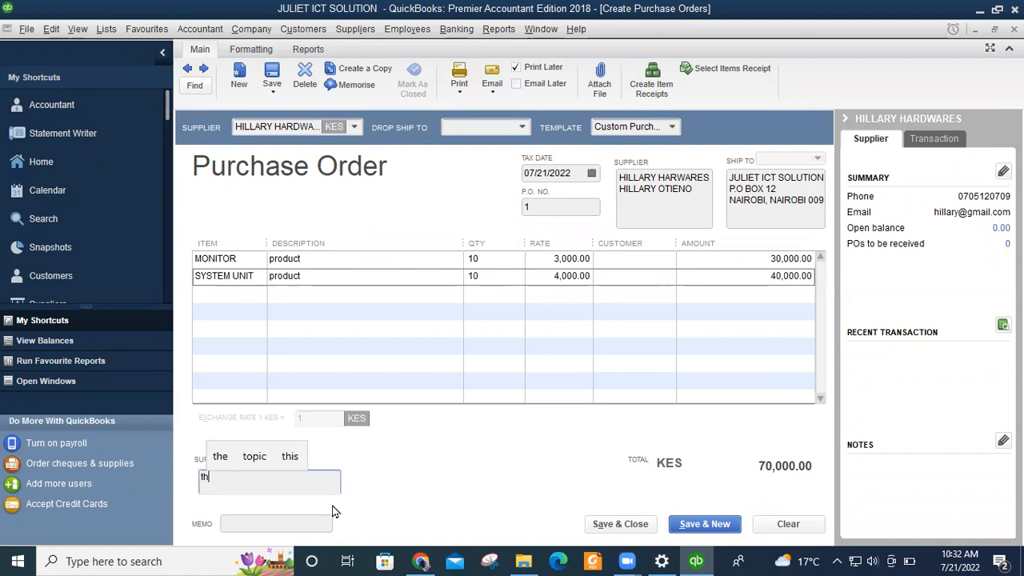
pyautogui.press('BackSpace')
pyautogui.press('BackSpace')
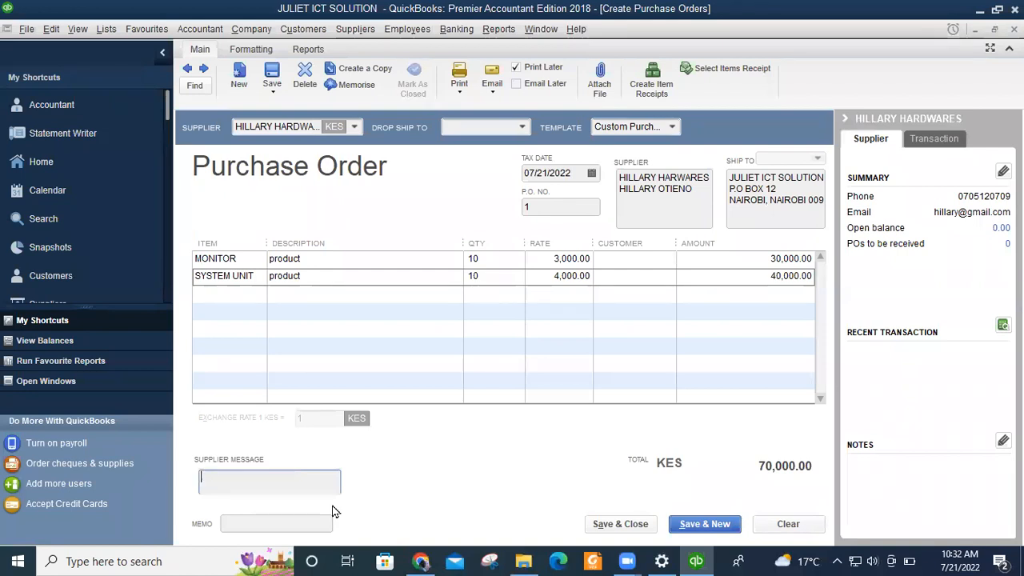
pyautogui.write('Than')
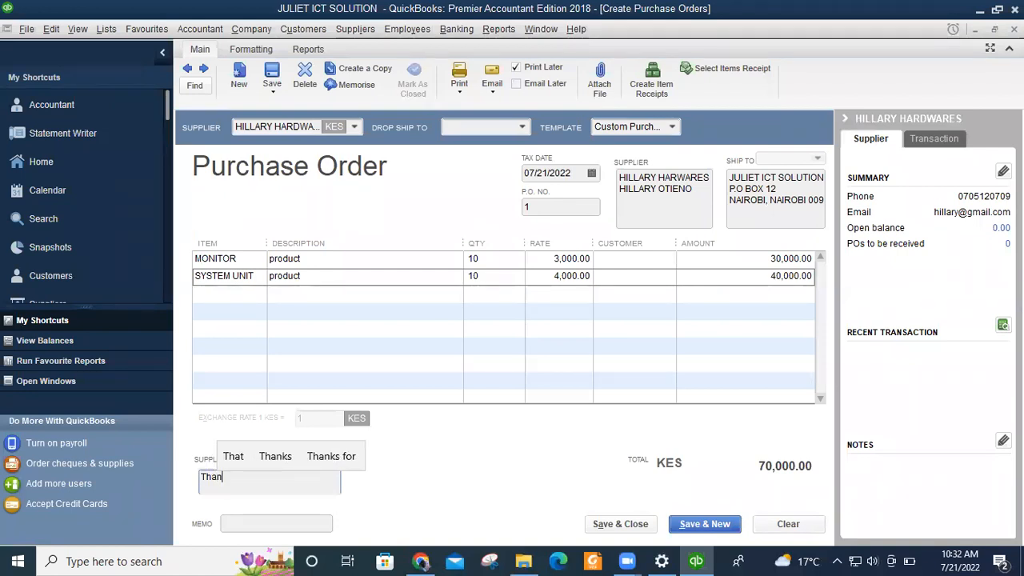
pyautogui.write('k F')
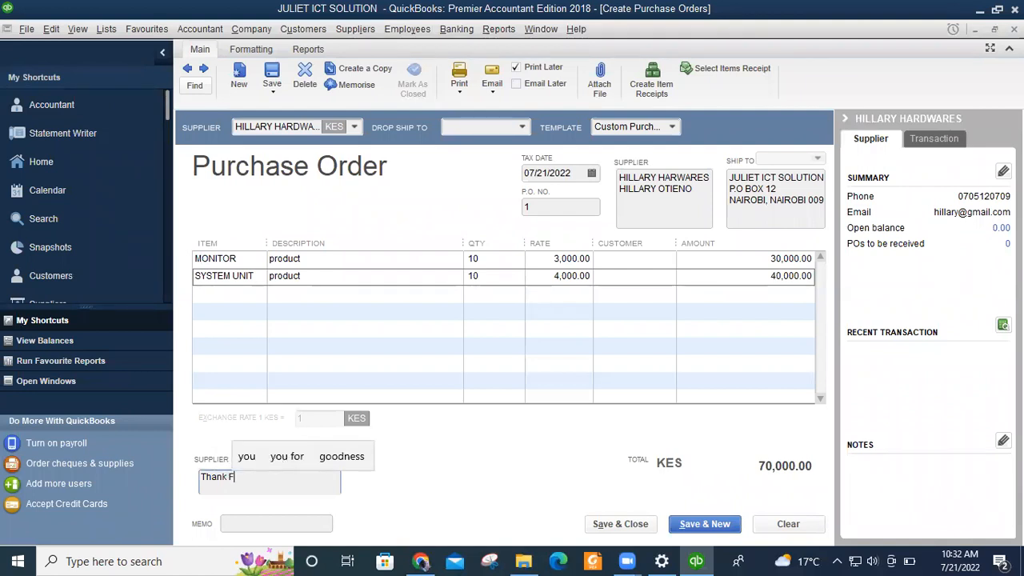
pyautogui.press('BackSpace')
pyautogui.write('for b')
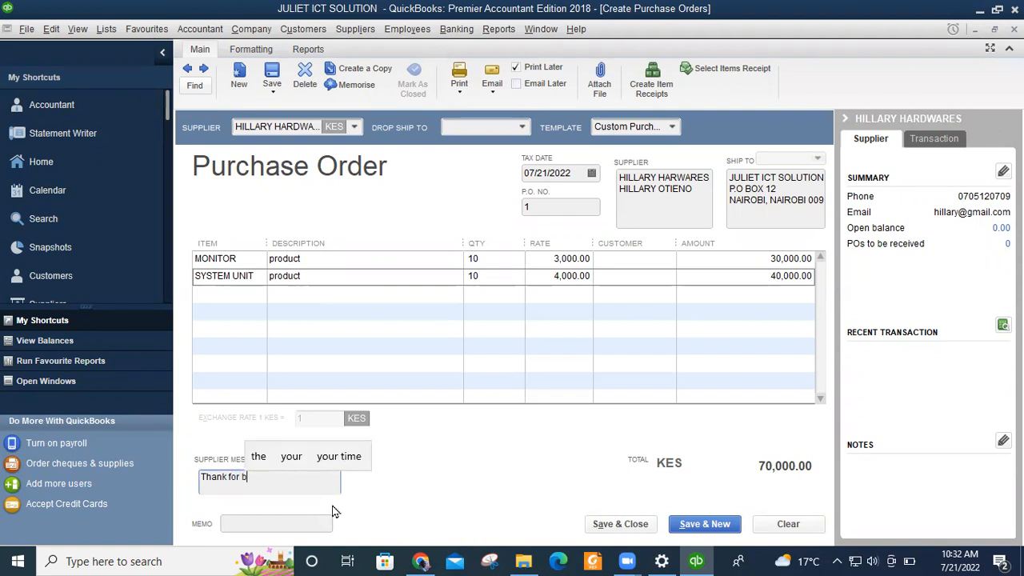
pyautogui.write('uying ')
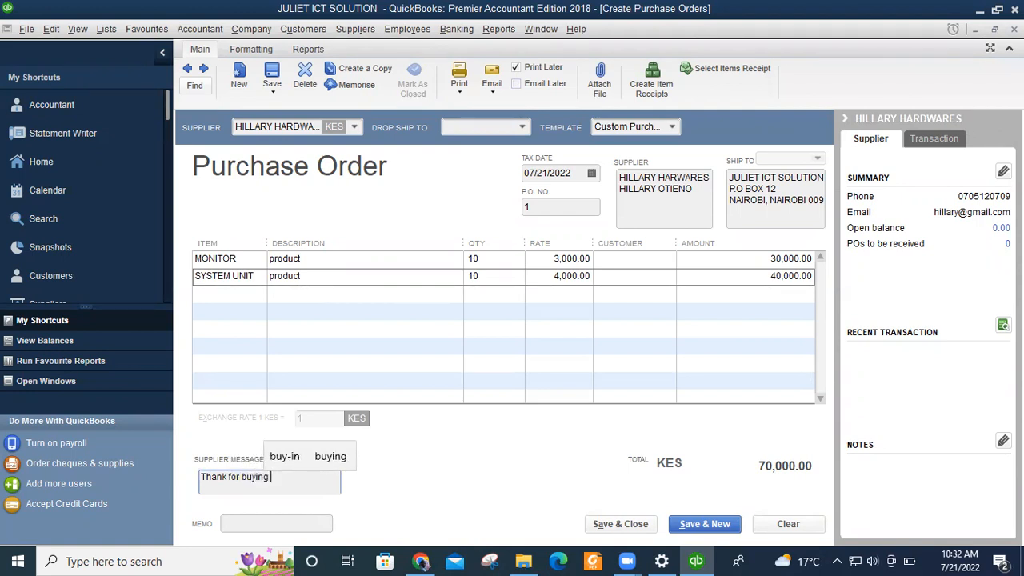
pyautogui.write('with us')
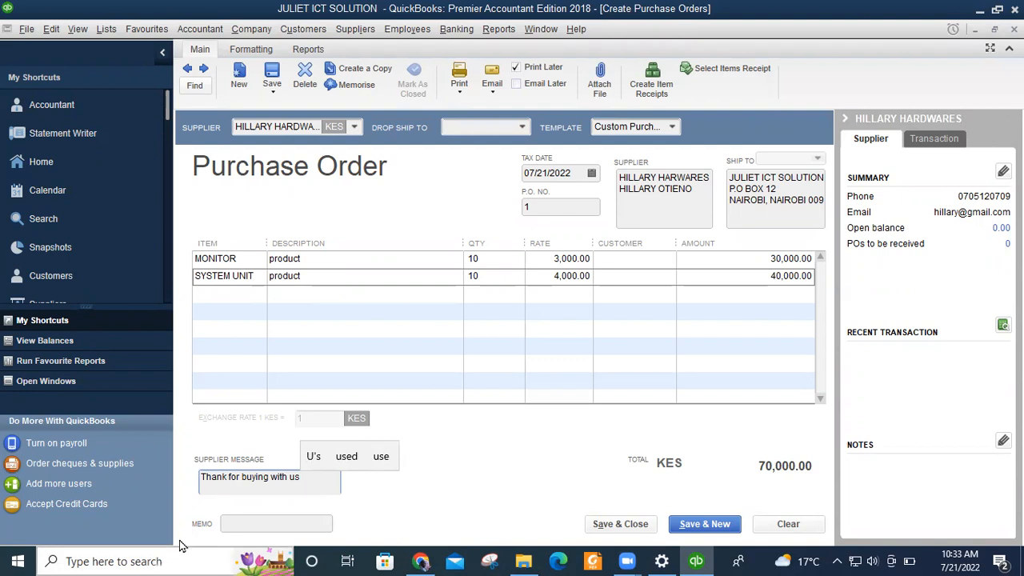
# Enter the memo 'Purchases' on the purchase order.
pyautogui.click(274, 524)
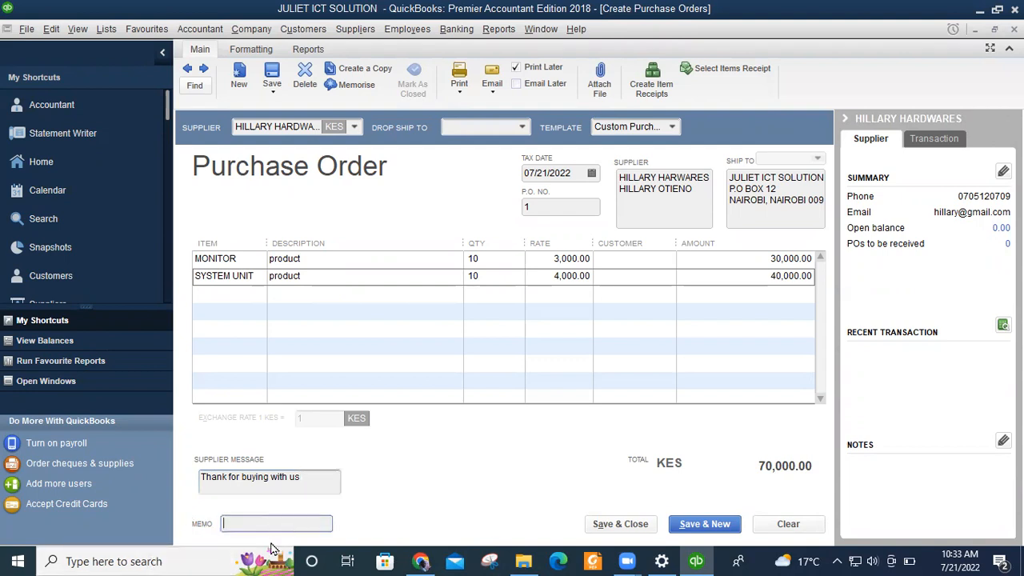
pyautogui.write('pi')
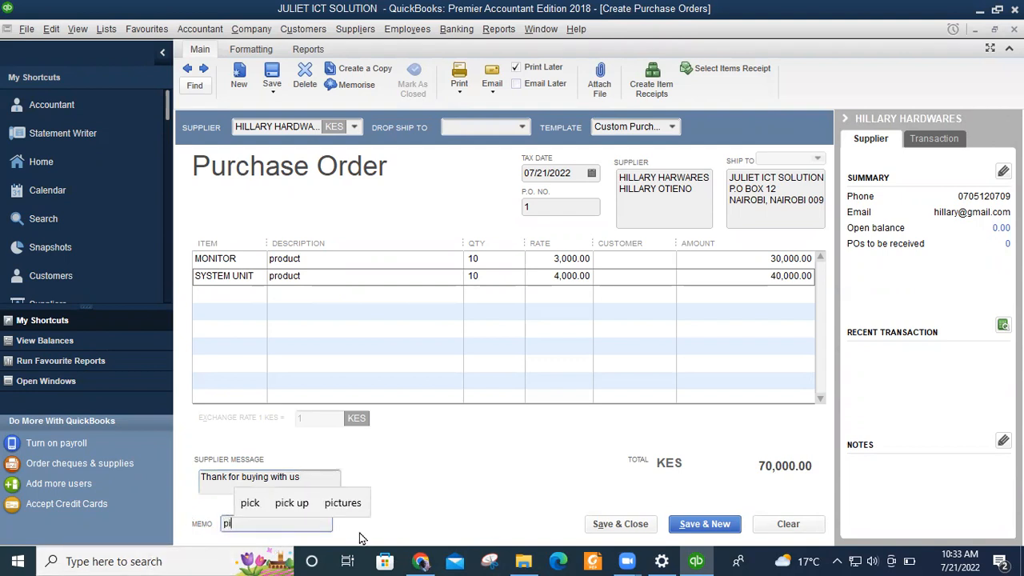
pyautogui.press('BackSpace')
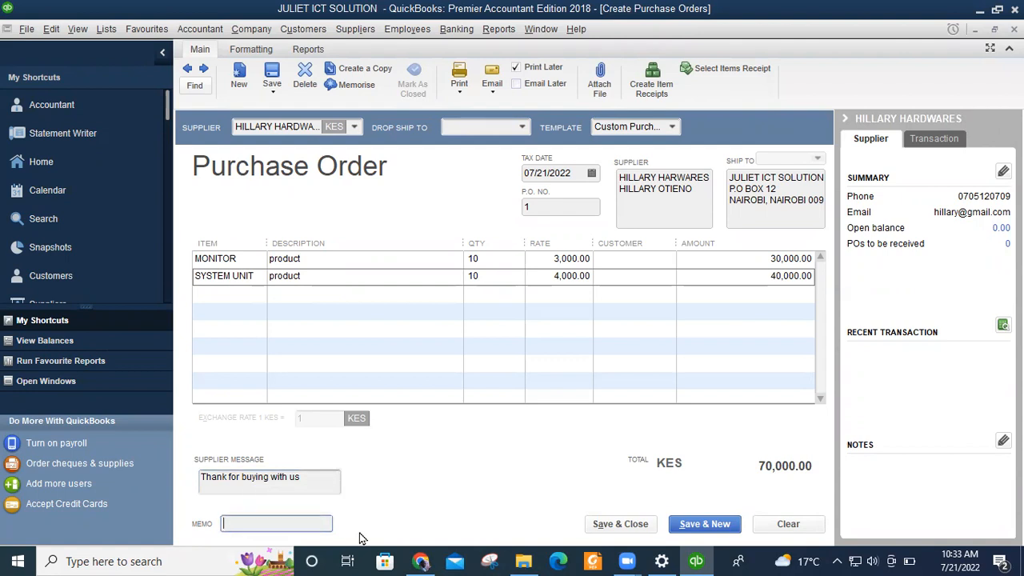
pyautogui.write('Purchase')
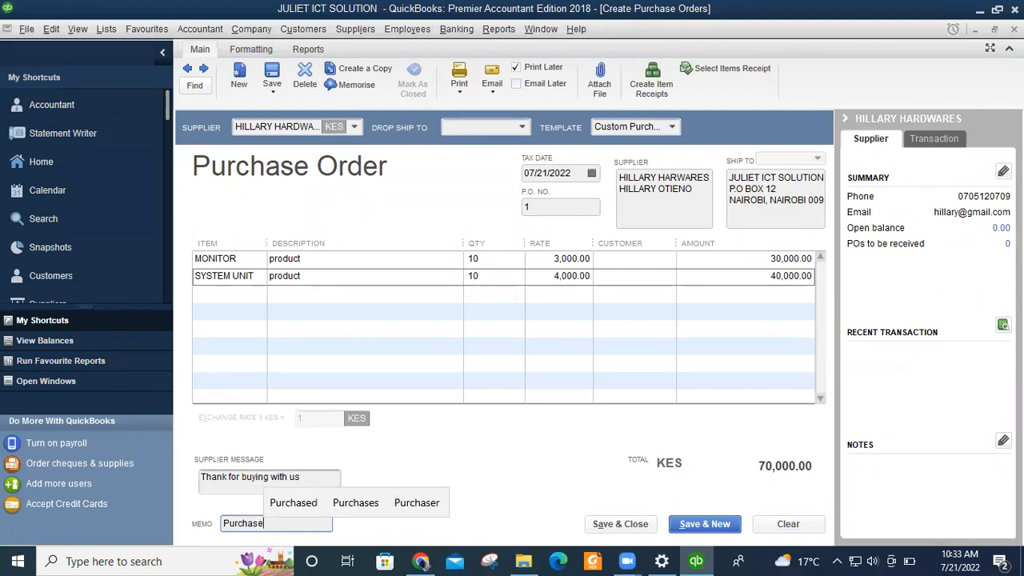
pyautogui.write('s')
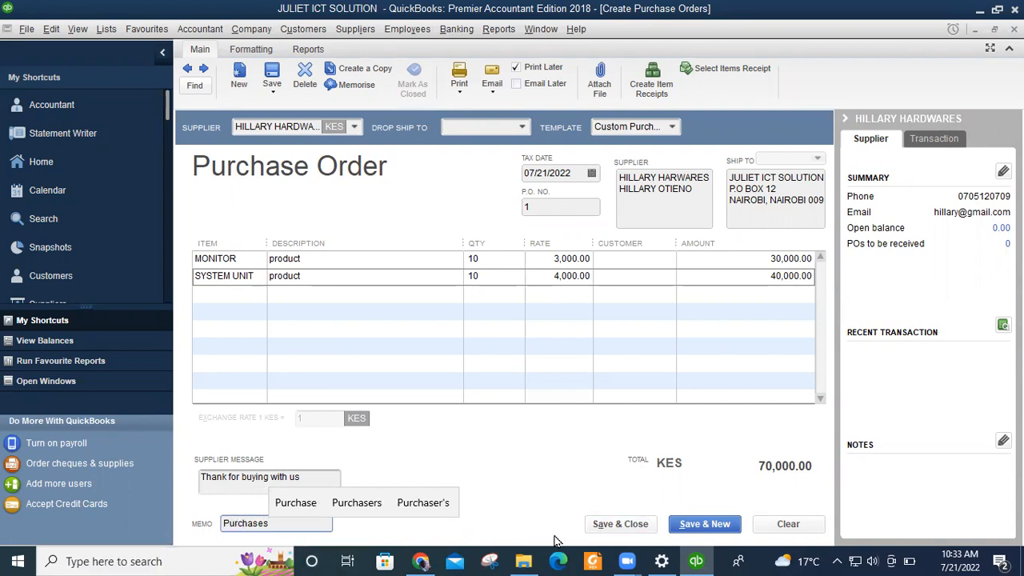
# Save and close purchase order 1, then start a new blank purchase order 2.
pyautogui.click(615, 525)
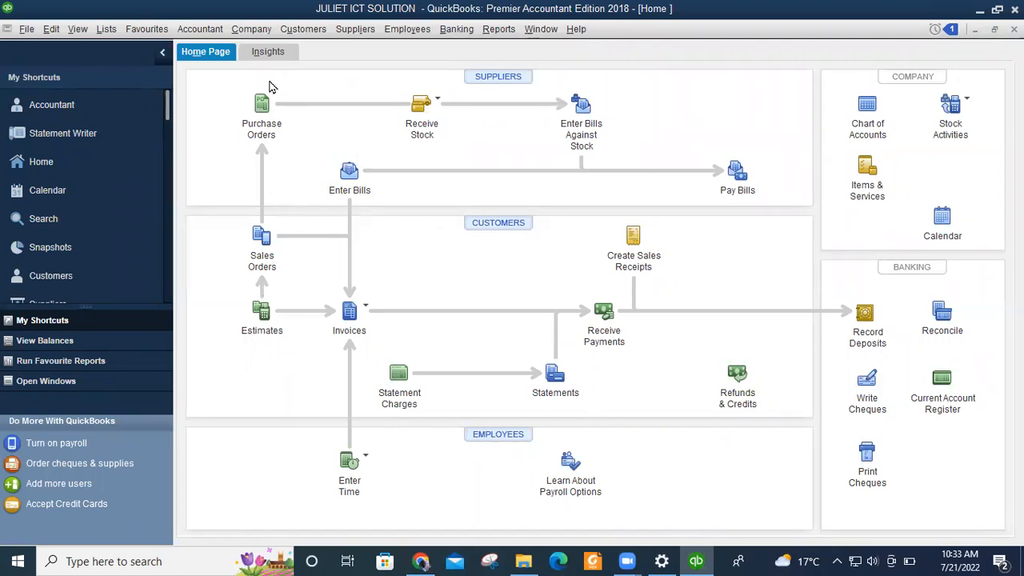
pyautogui.click(260, 112)
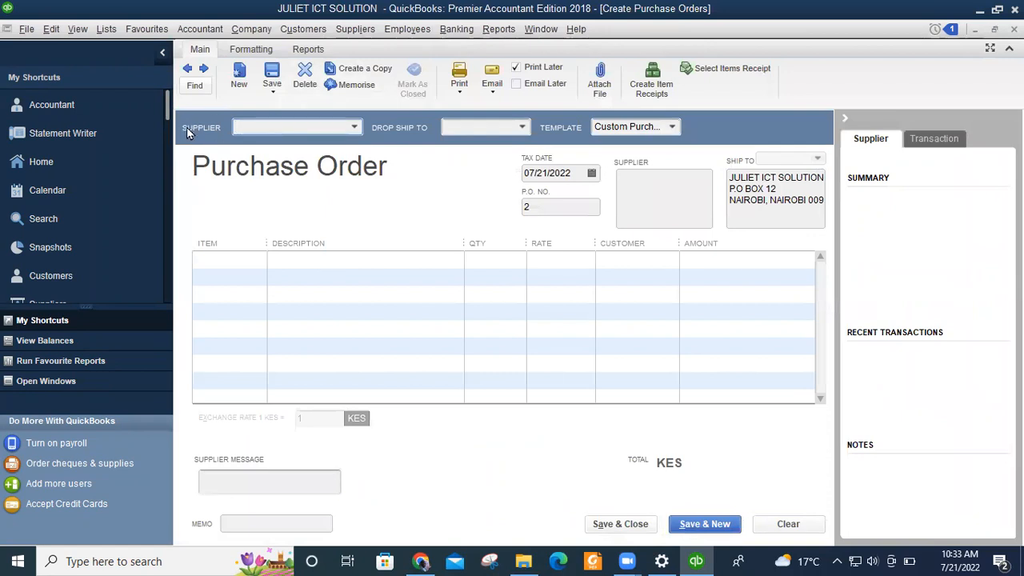
pyautogui.click(356, 128)
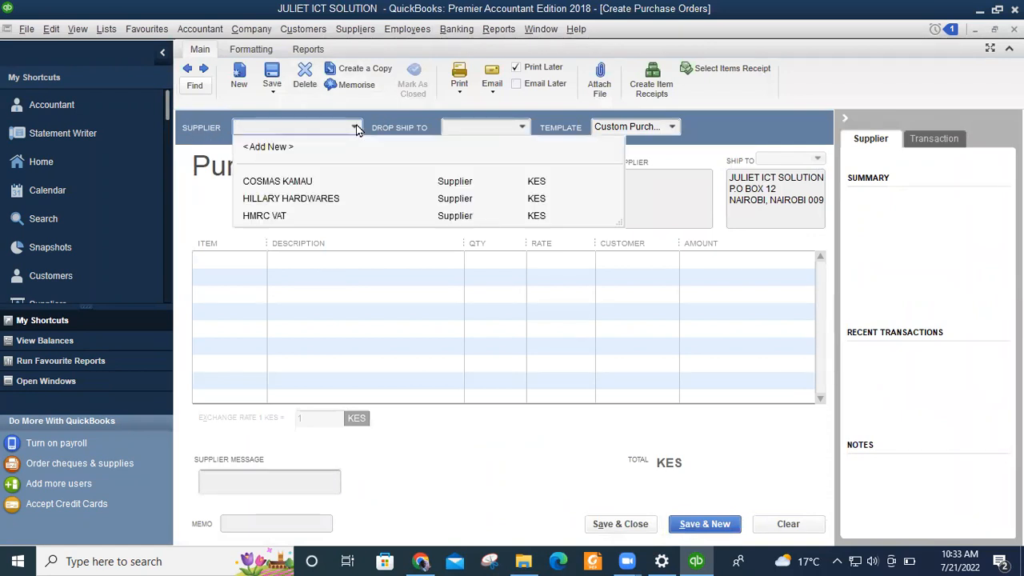
pyautogui.click(272, 183)
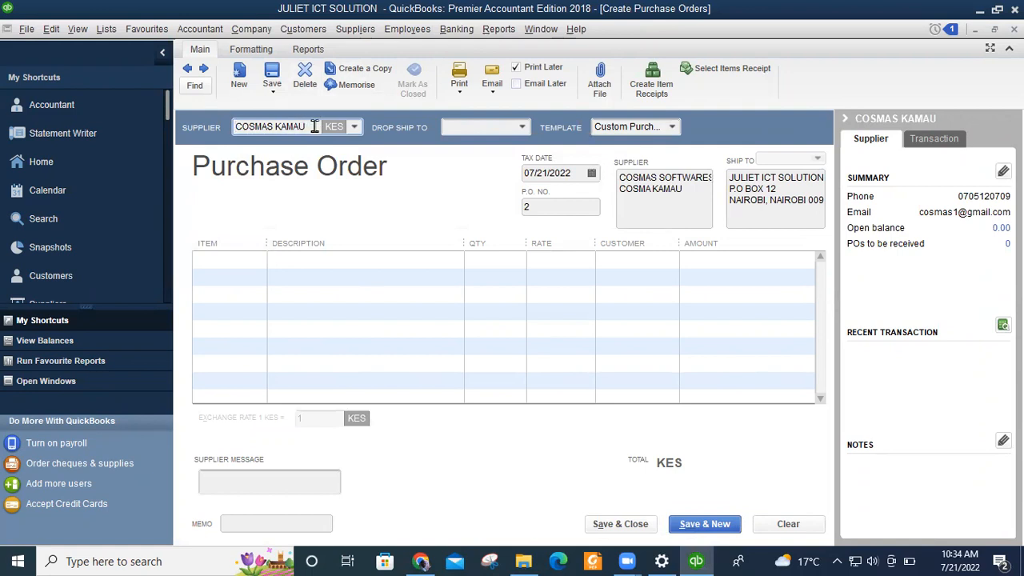
pyautogui.click(243, 257)
pyautogui.click(255, 260)
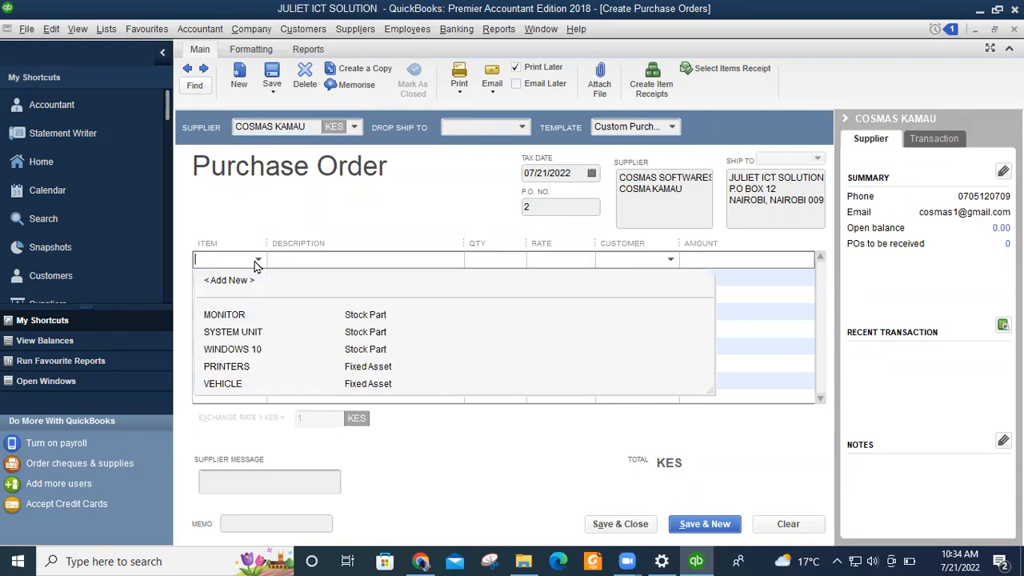
# Add a WINDOWS 10 line, 20 at 2,000.00, described 'softwares', totalling 40,000.00.
pyautogui.click(248, 354)
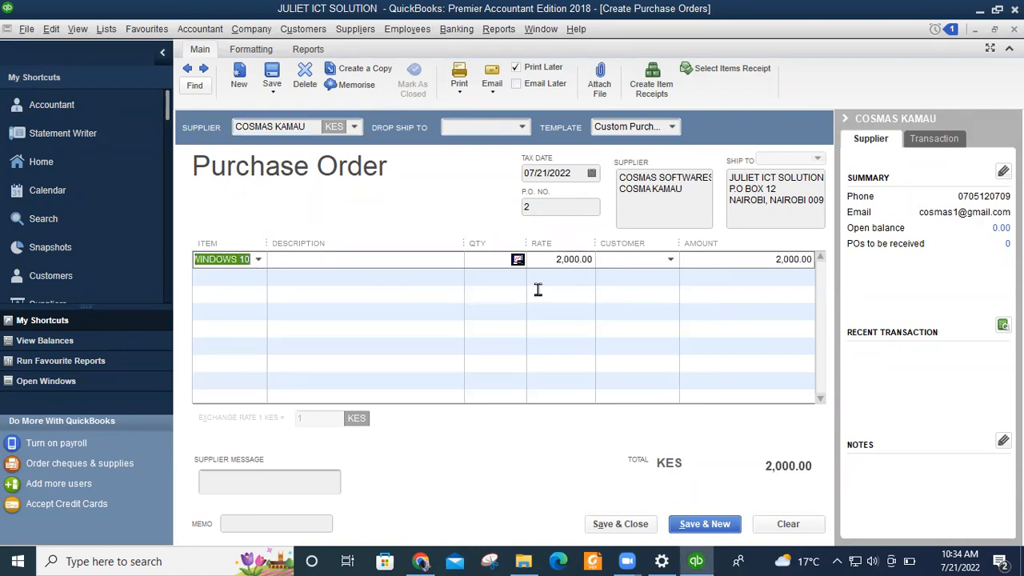
pyautogui.click(491, 259)
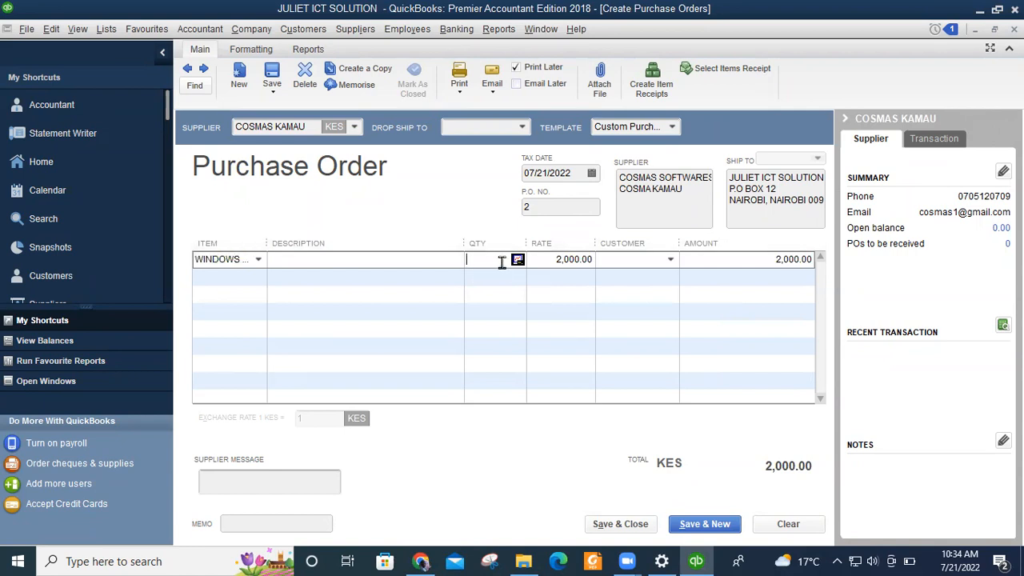
pyautogui.write('20')
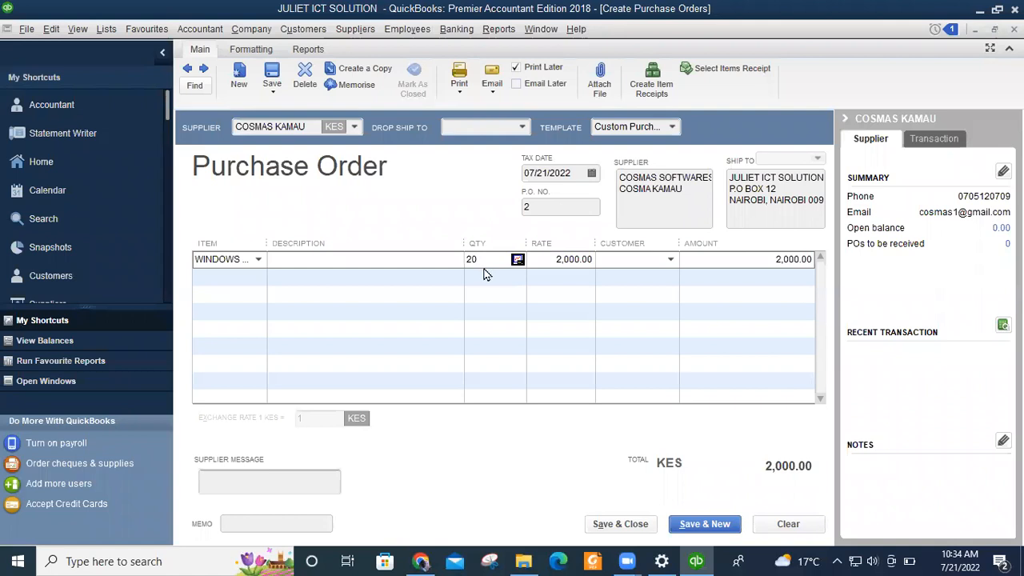
pyautogui.click(449, 277)
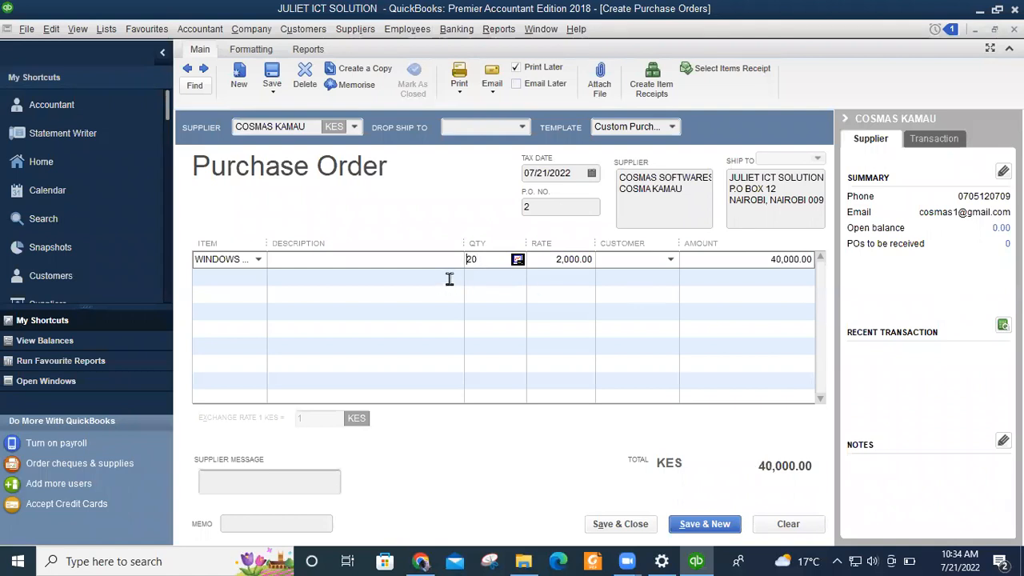
pyautogui.click(490, 259)
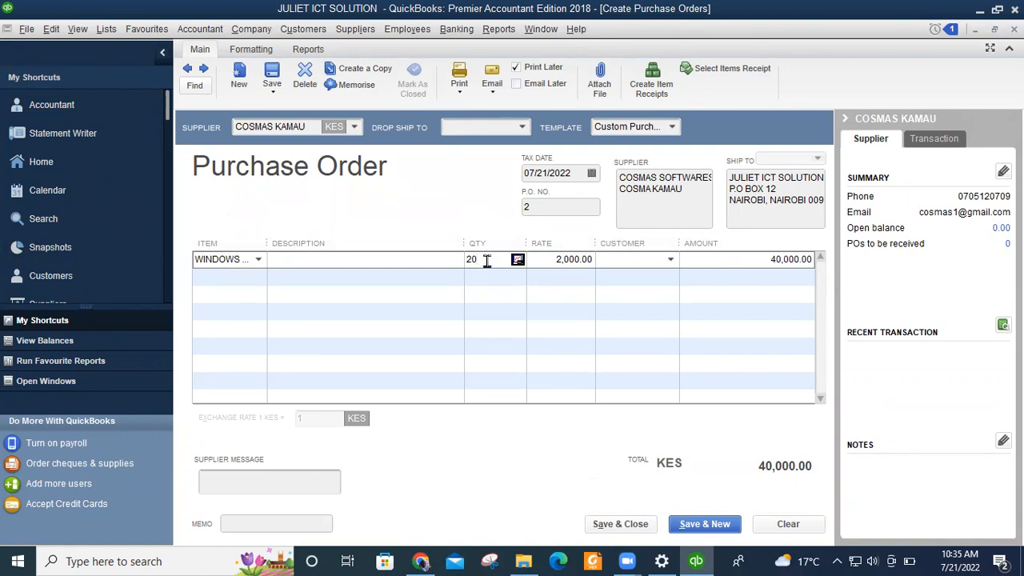
pyautogui.click(299, 258)
pyautogui.write('softwares')
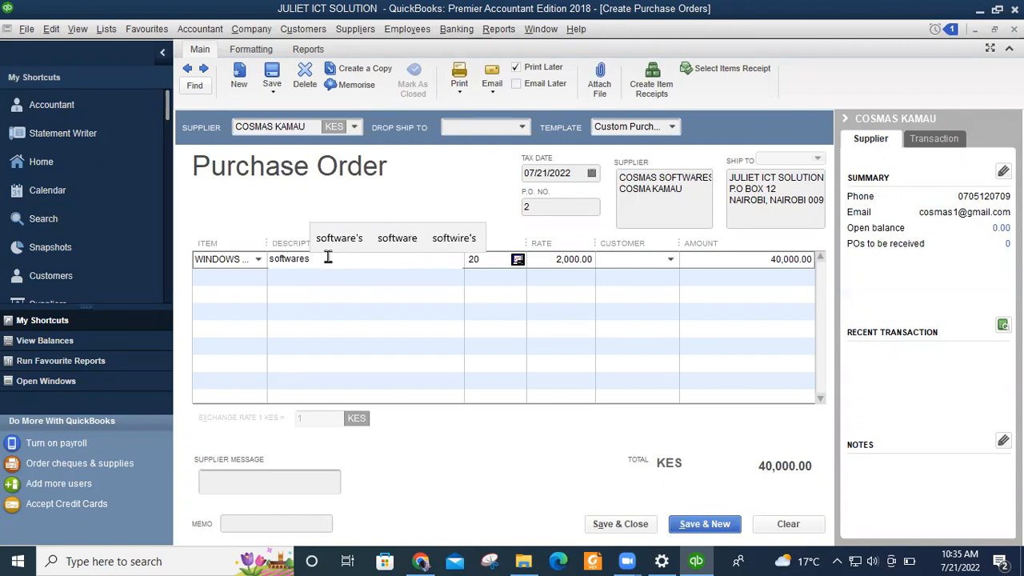
pyautogui.click(305, 278)
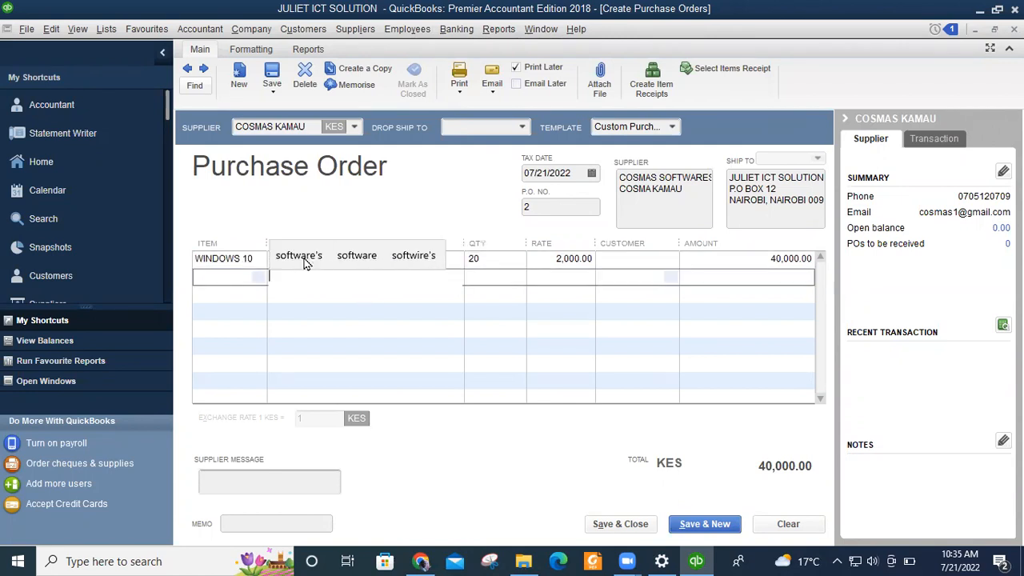
pyautogui.click(241, 260)
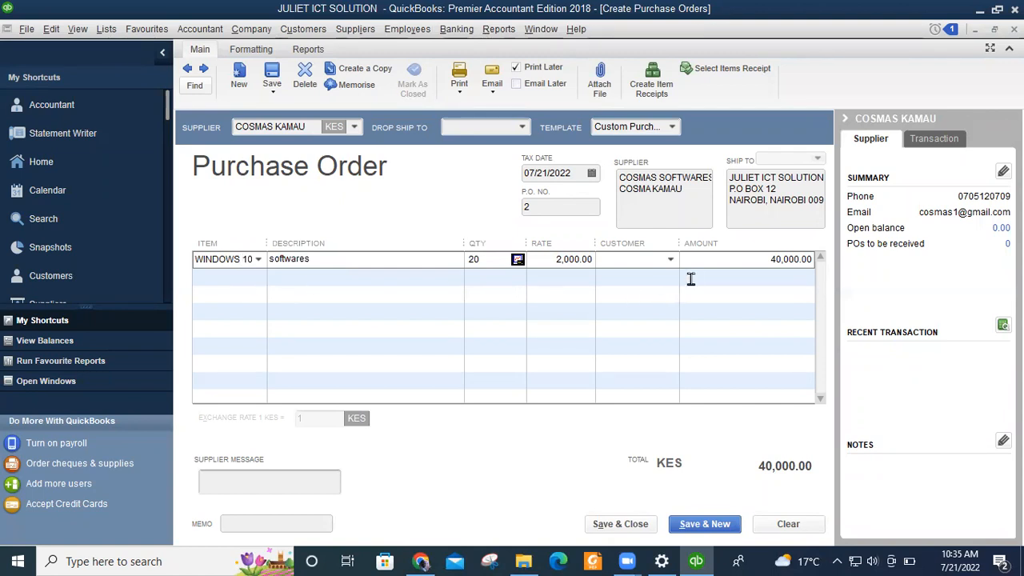
# Enter 'Thank for your business' as purchase order 2's supplier message.
pyautogui.click(230, 480)
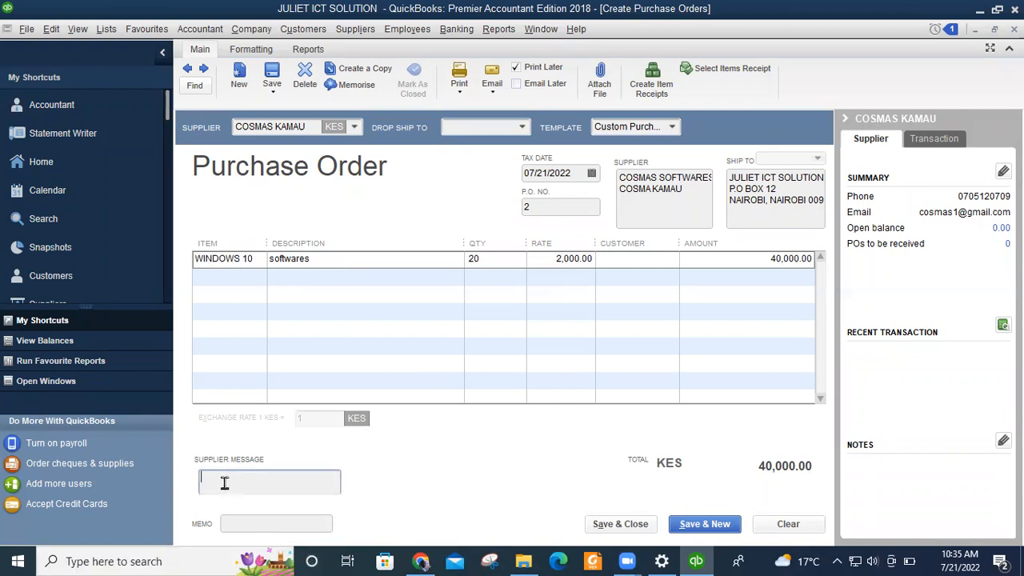
pyautogui.write('th')
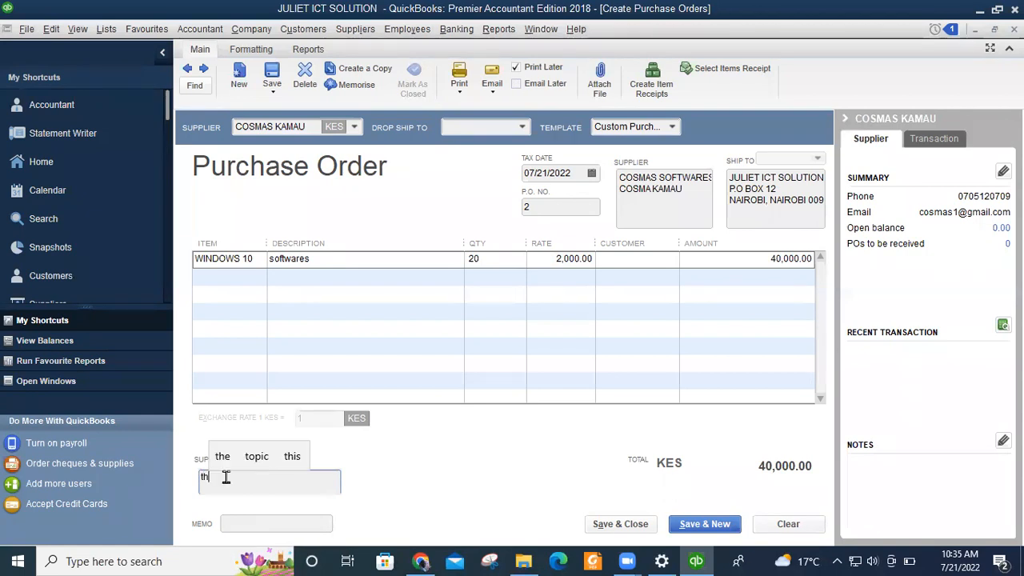
pyautogui.press('BackSpace')
pyautogui.press('BackSpace')
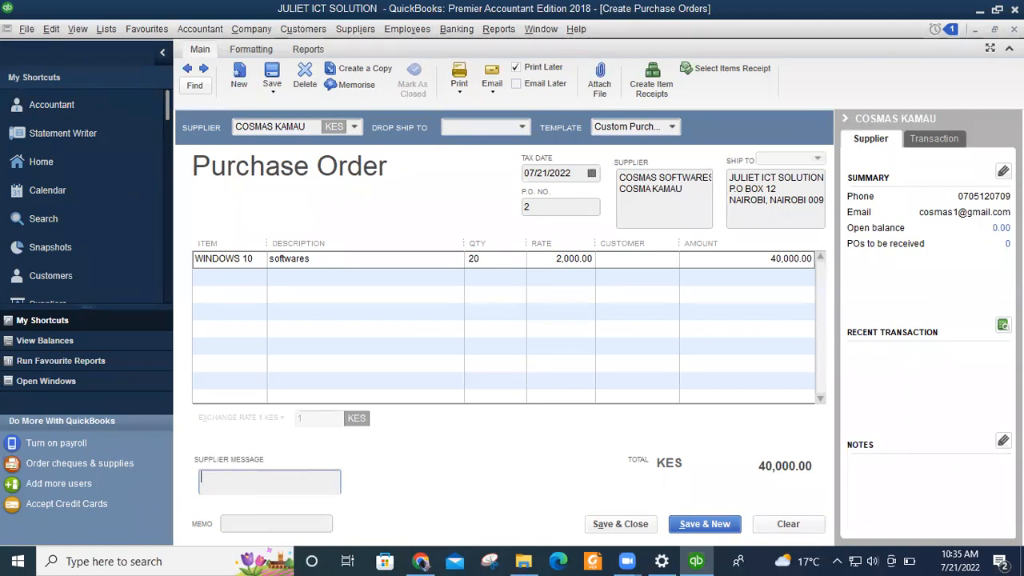
pyautogui.write('Thank for y')
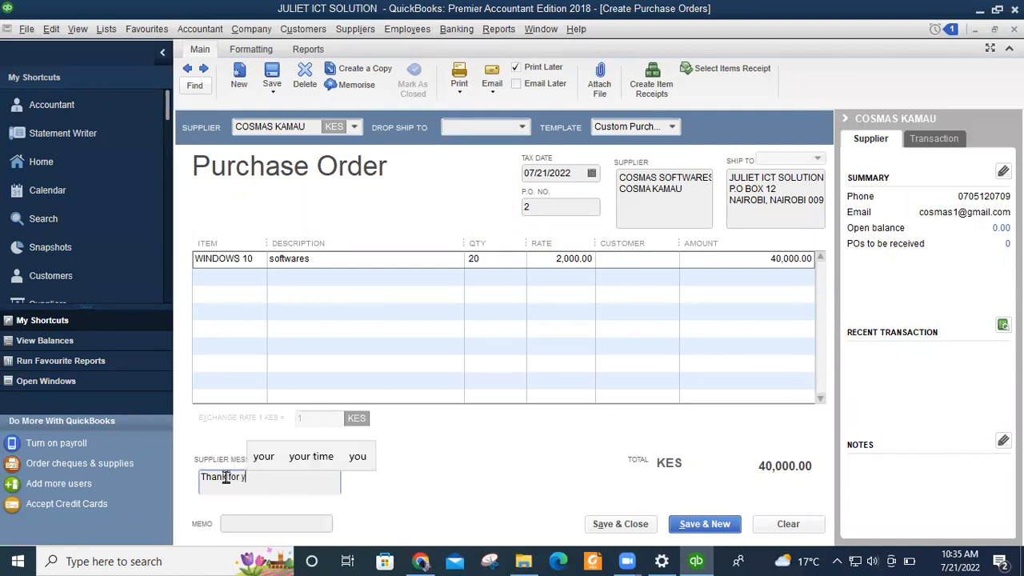
pyautogui.write('our')
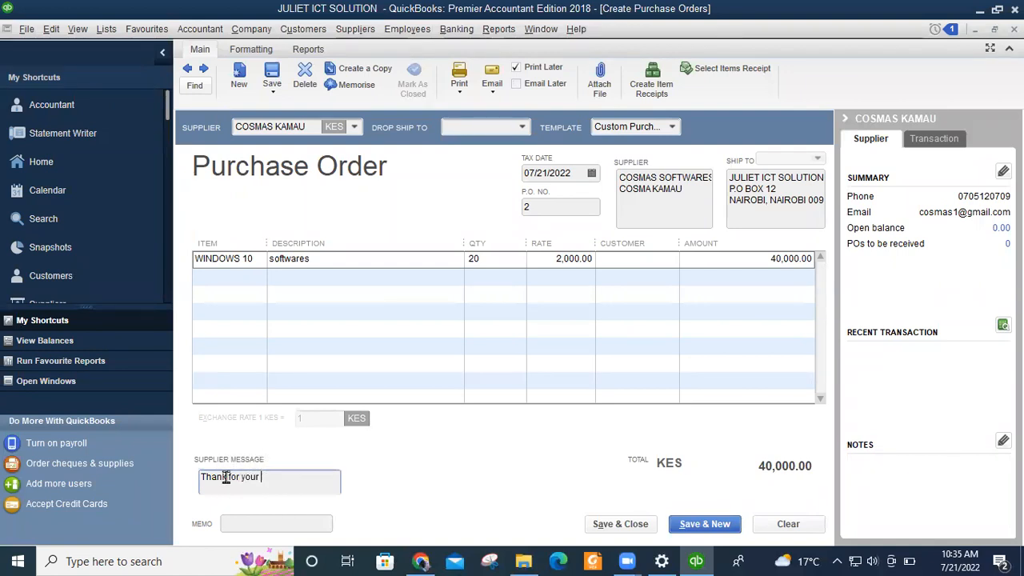
pyautogui.write(' business')
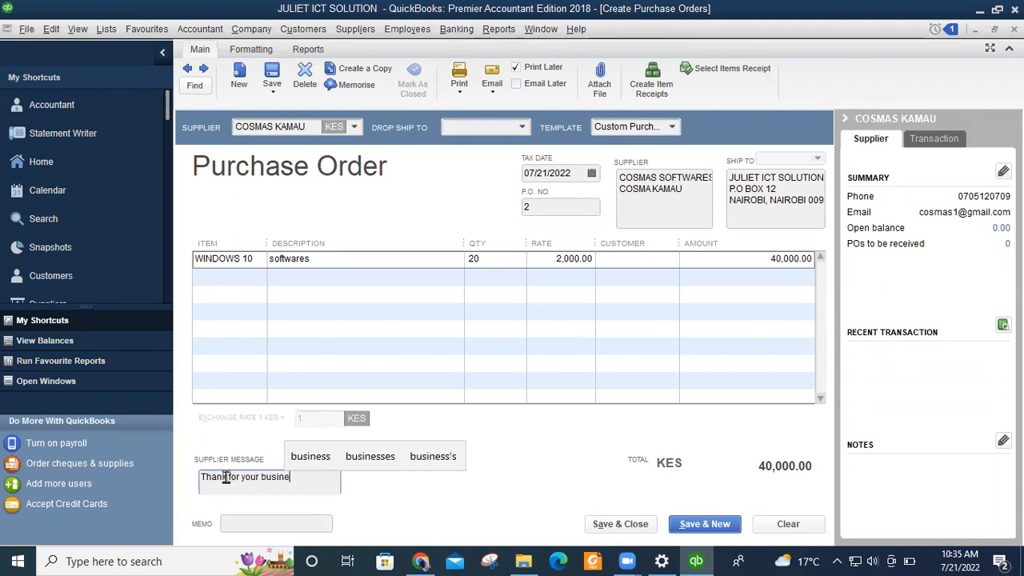
pyautogui.click(272, 478)
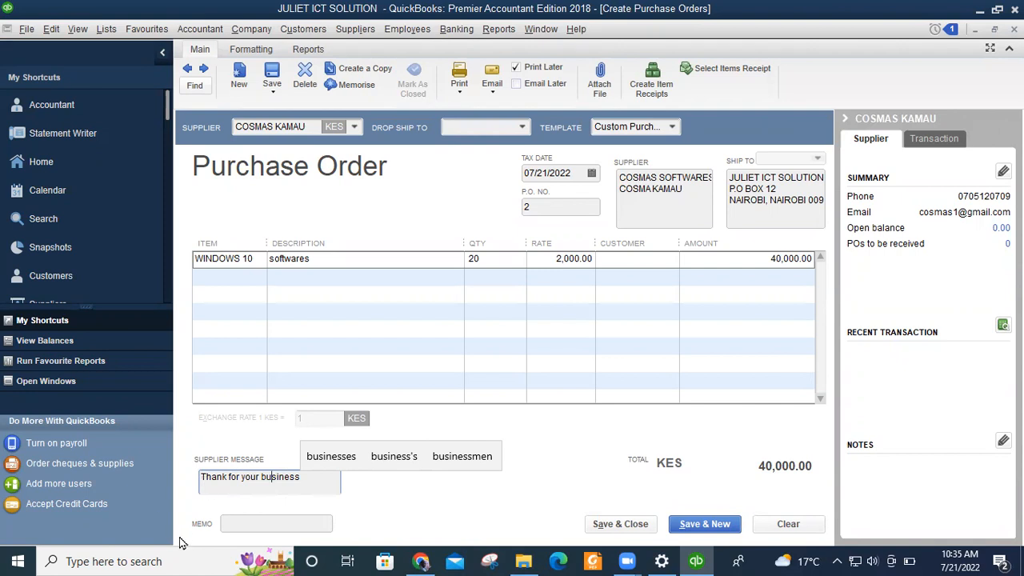
# Type 'Purchases' as the purchase order's memo.
pyautogui.click(244, 524)
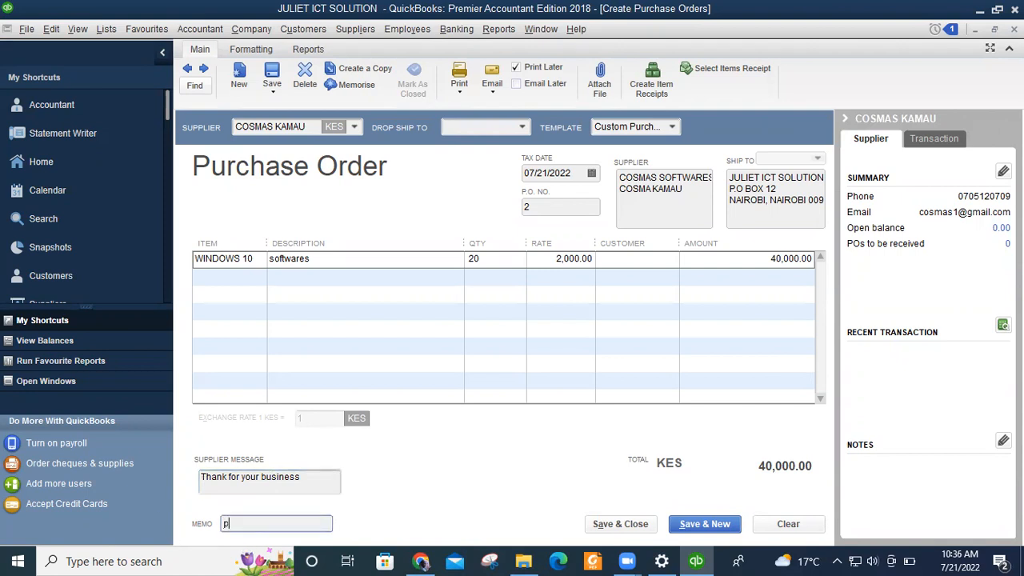
pyautogui.write('p')
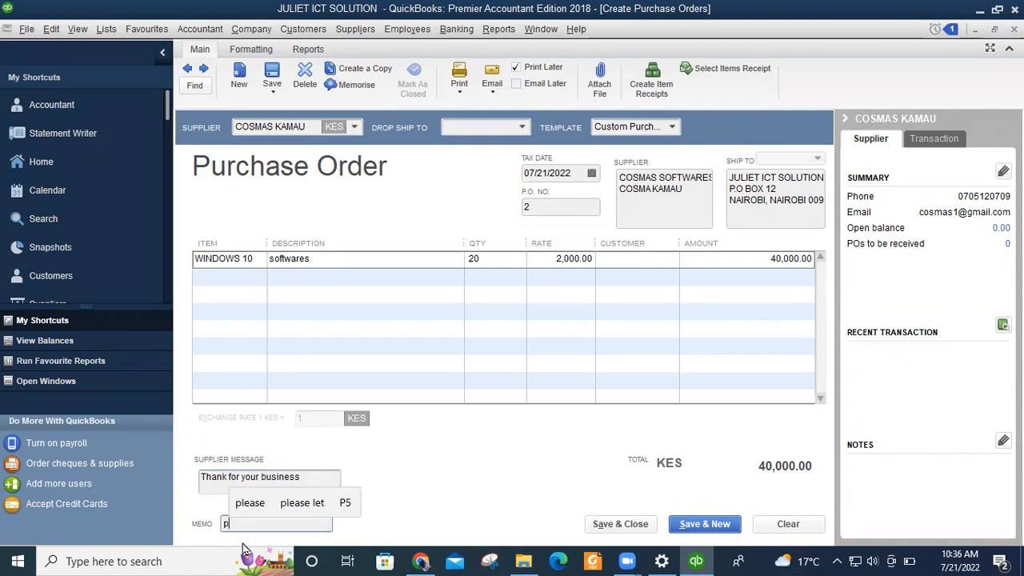
pyautogui.press('BackSpace')
pyautogui.write('Pu')
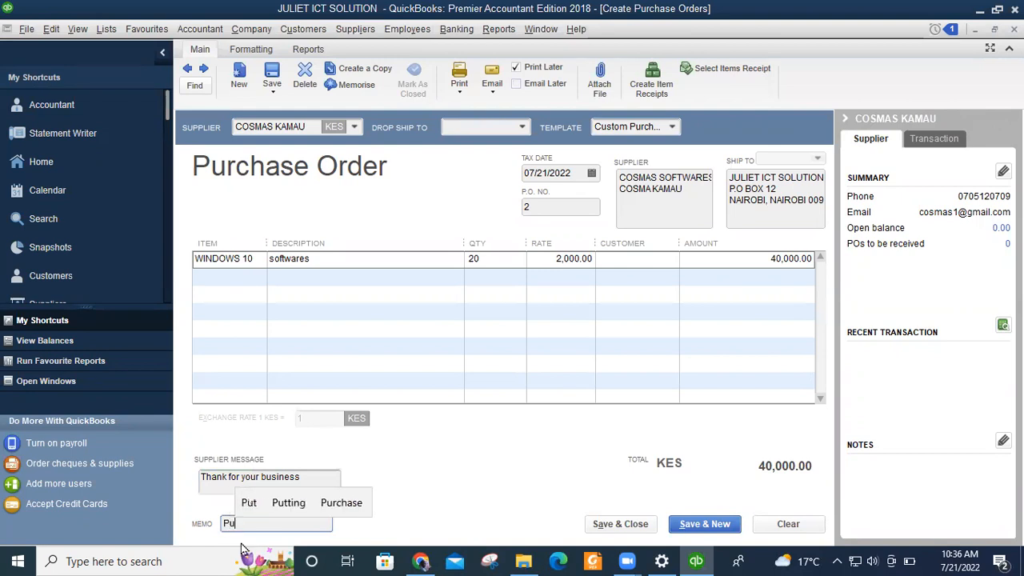
pyautogui.write('rchases')
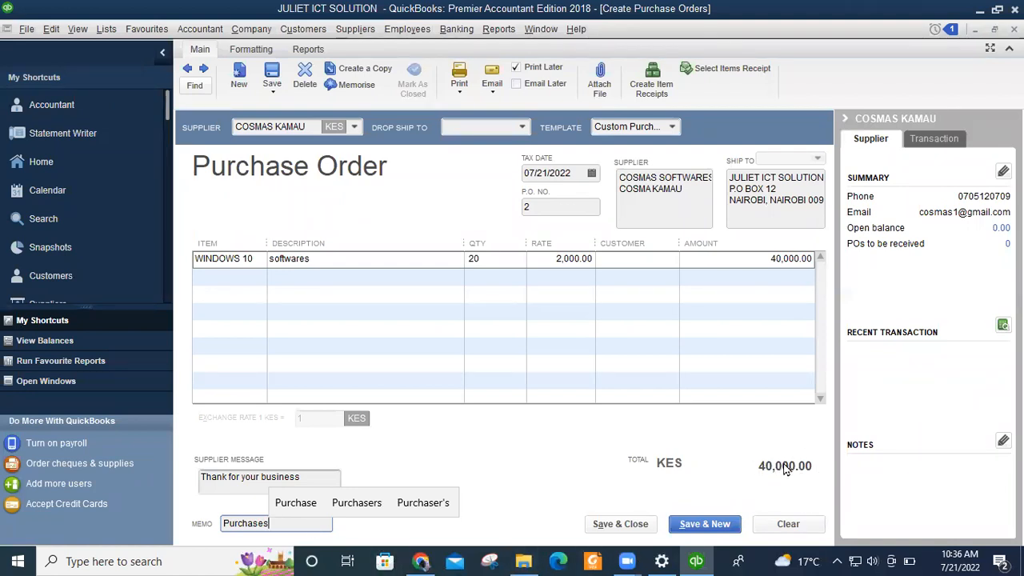
# Save purchase order 2, accepting 'software' as the spelling correction for 'softwares'.
pyautogui.click(617, 524)
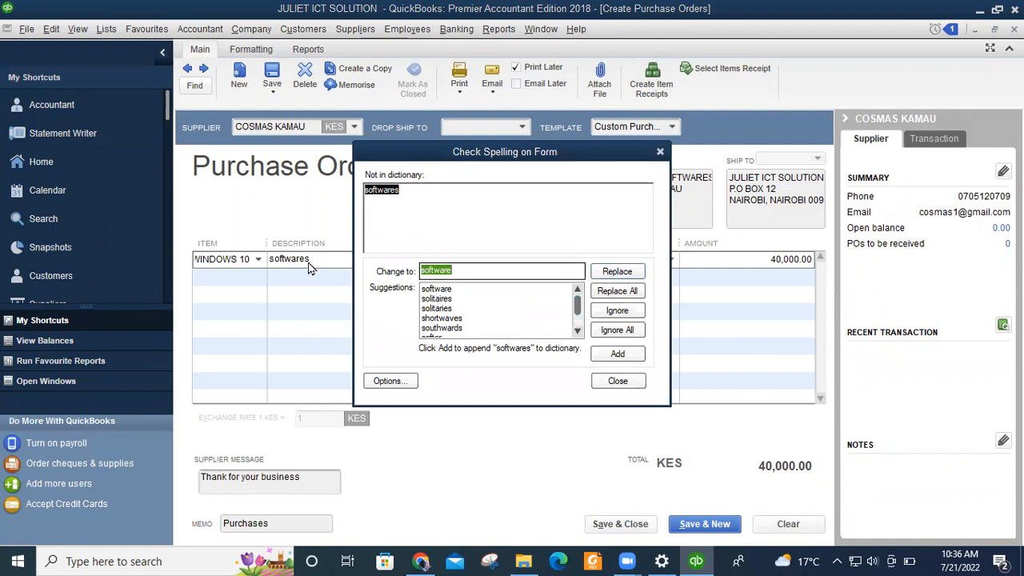
pyautogui.click(436, 290)
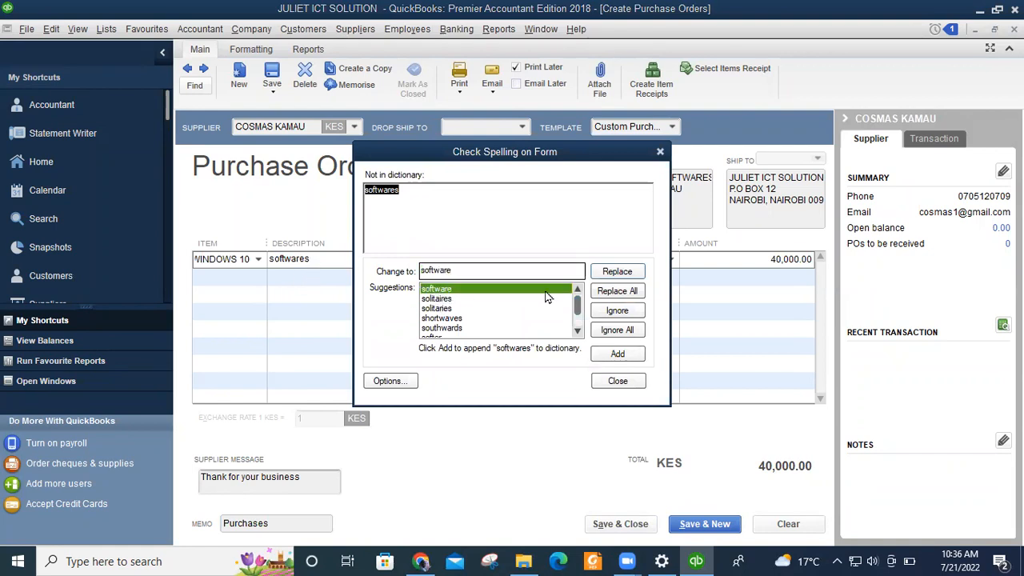
pyautogui.click(615, 273)
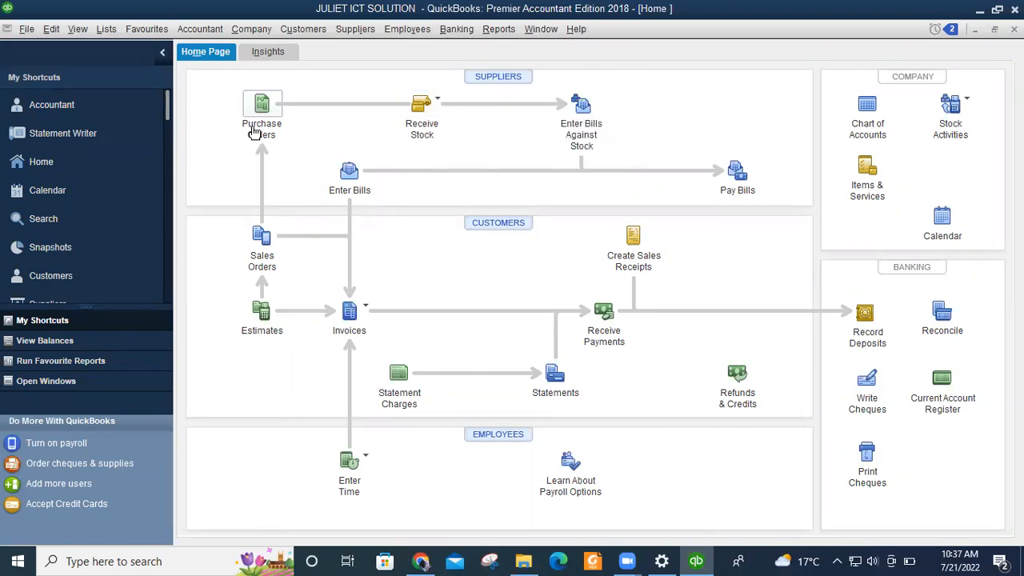
# Choose Receive Stock with Bill from the Home page's Receive Stock options.
pyautogui.click(431, 113)
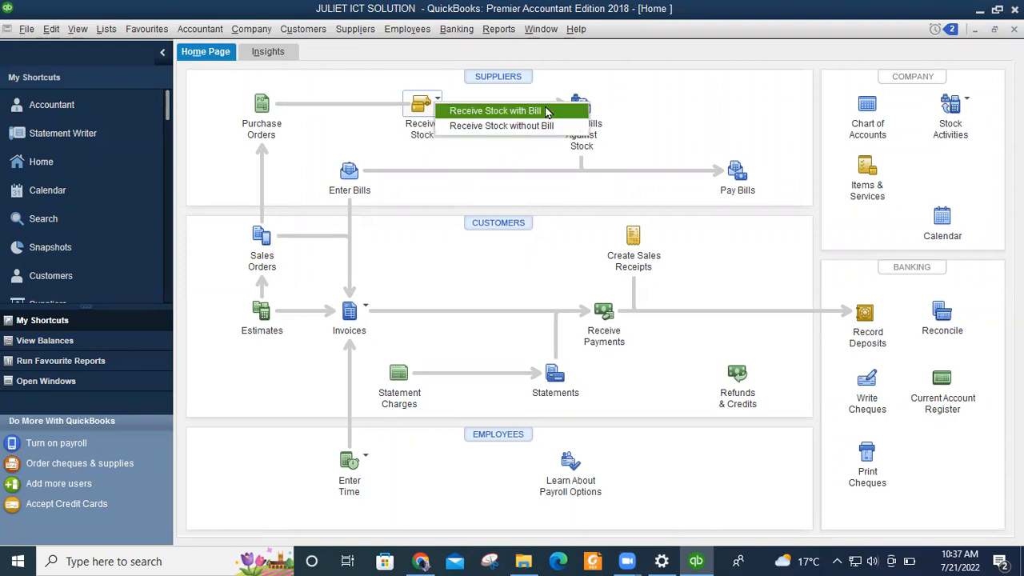
pyautogui.click(480, 114)
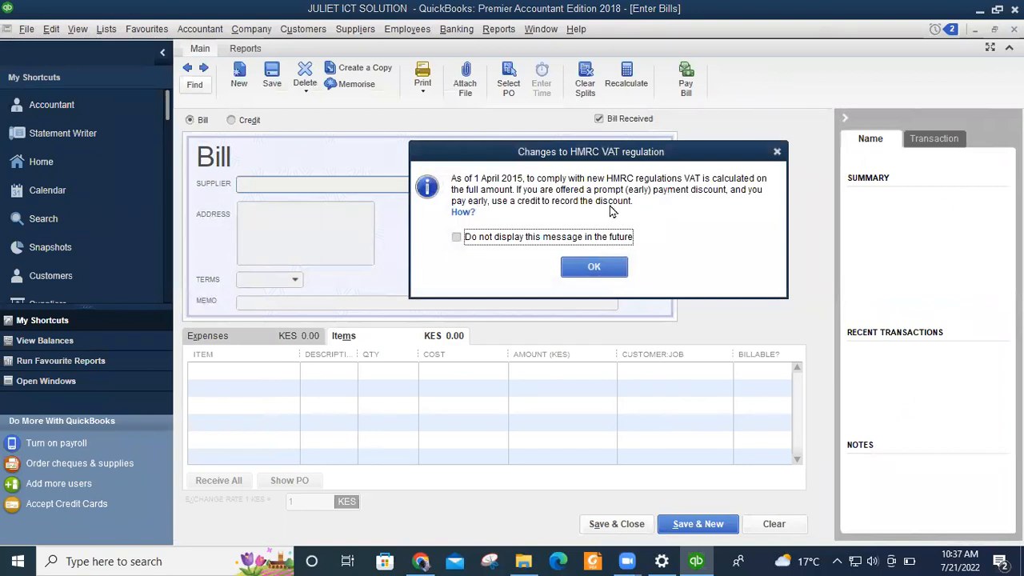
# Dismiss the VAT notice, pick HILLARY HARDWARES as supplier and agree to receive its open POs.
pyautogui.click(777, 152)
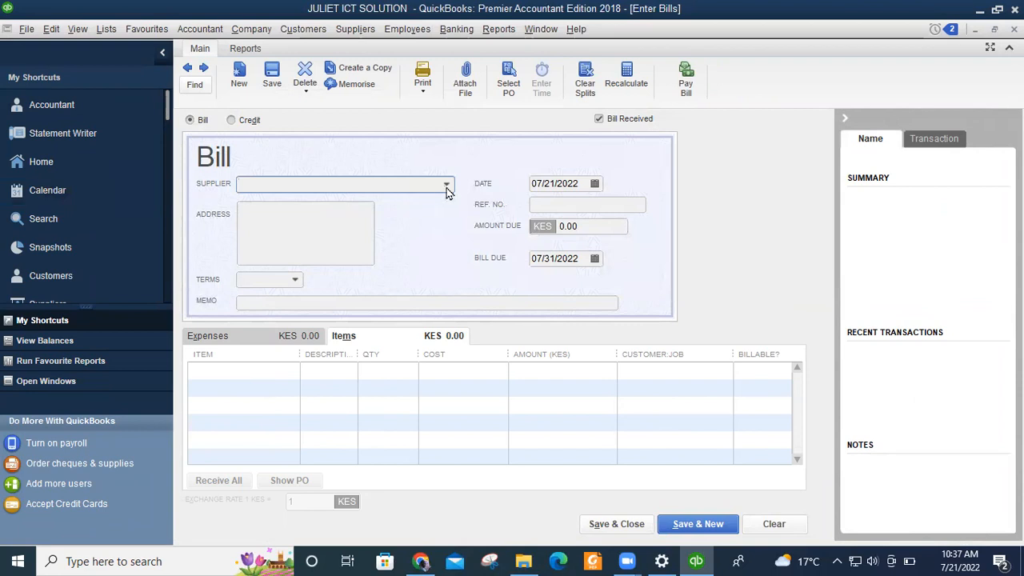
pyautogui.click(448, 187)
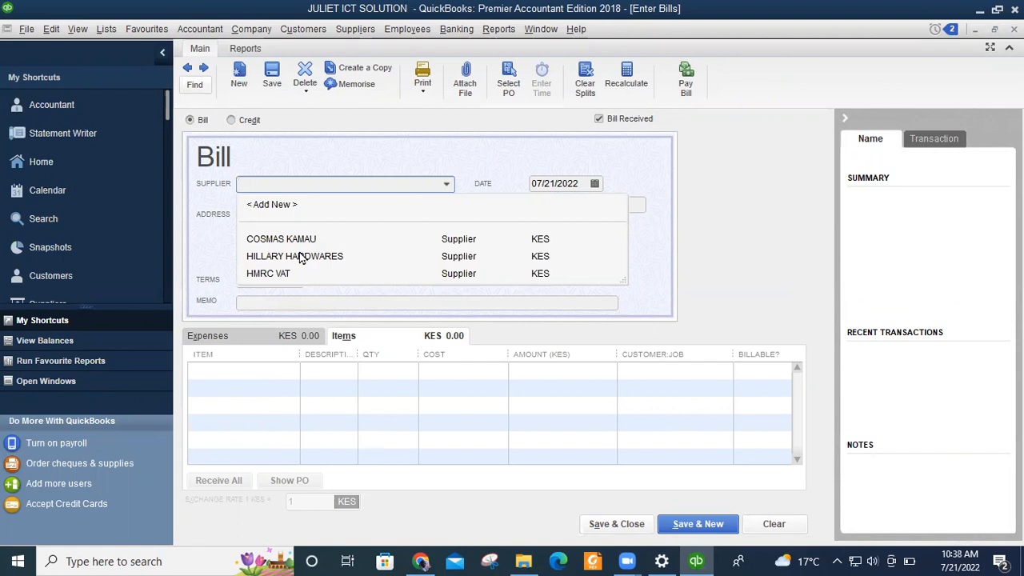
pyautogui.click(266, 259)
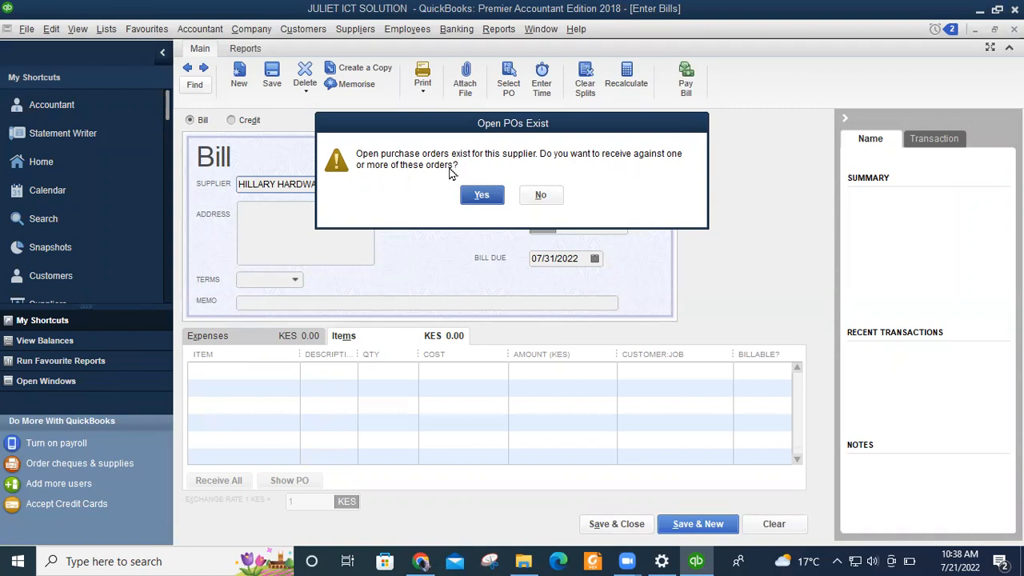
pyautogui.click(482, 197)
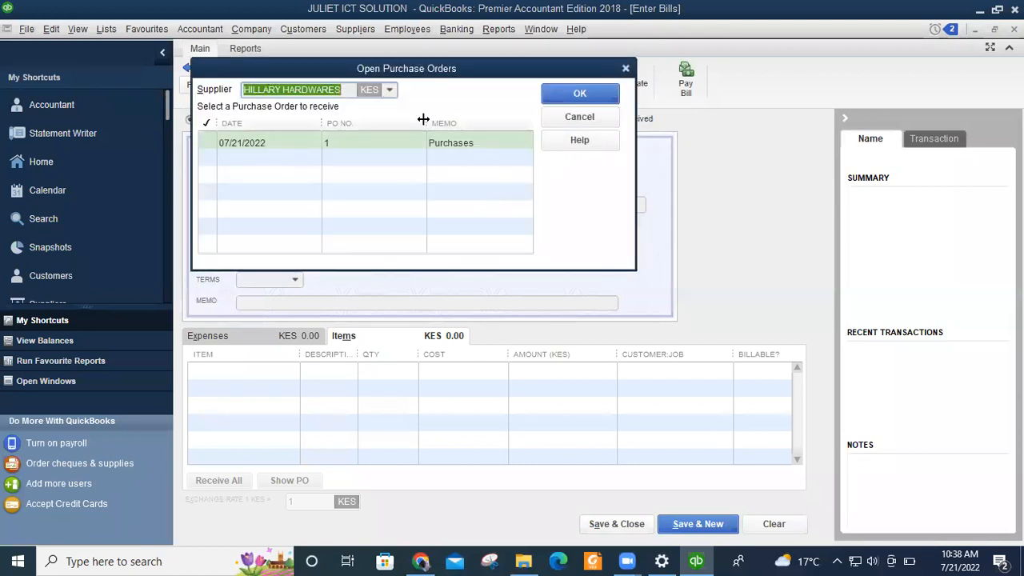
# Select PO 1 to bring its MONITOR and SYSTEM UNIT lines (KES 70,000.00) into the bill.
pyautogui.click(208, 145)
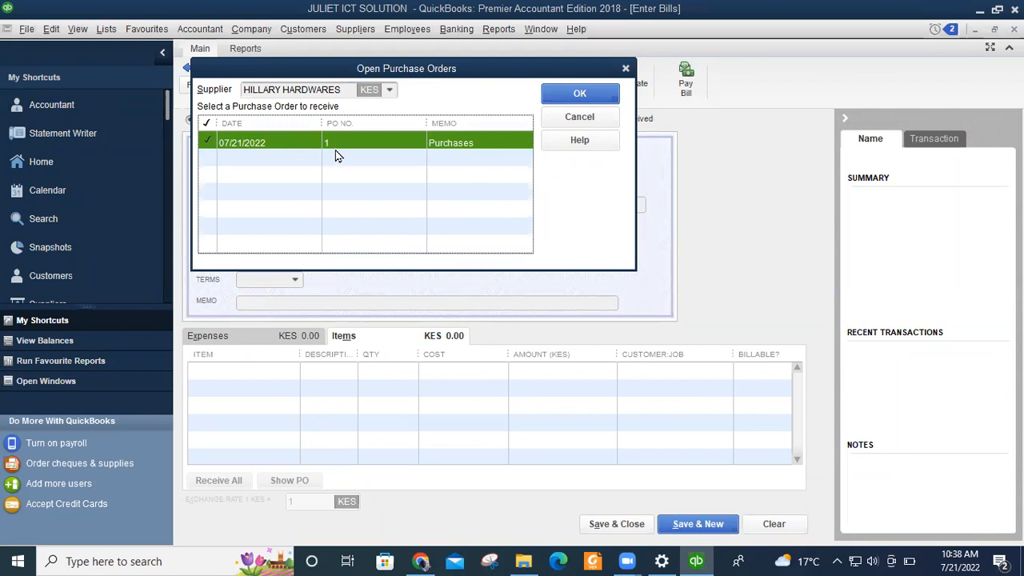
pyautogui.click(584, 94)
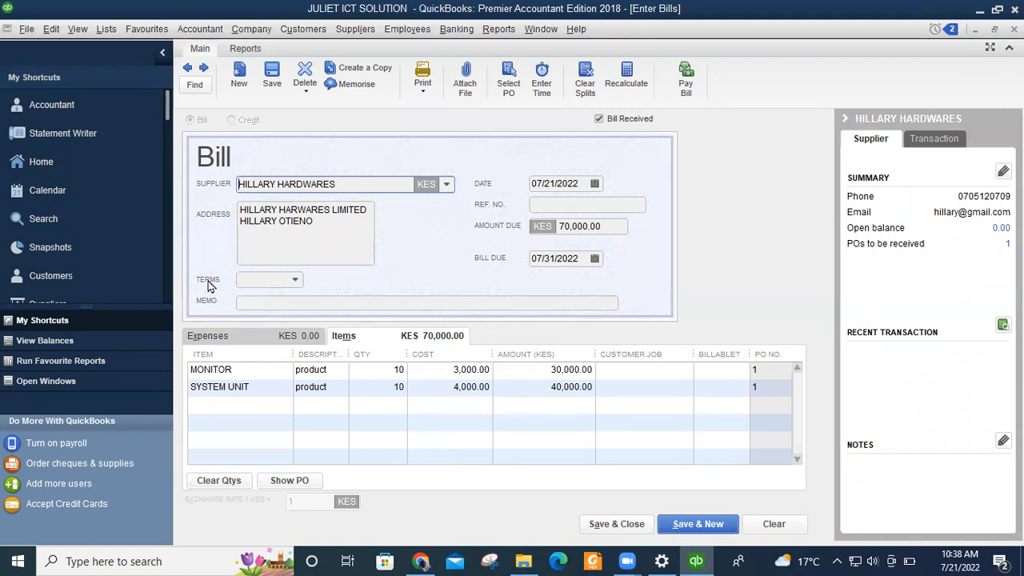
# Leave the terms blank and set the bill's memo to BILLS RECEIVED.
pyautogui.click(295, 280)
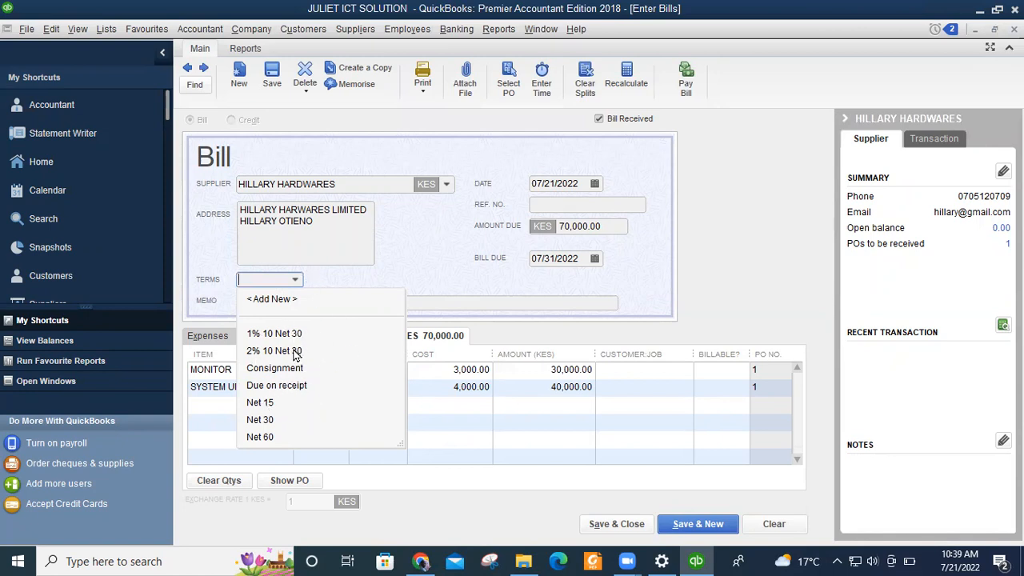
pyautogui.click(404, 266)
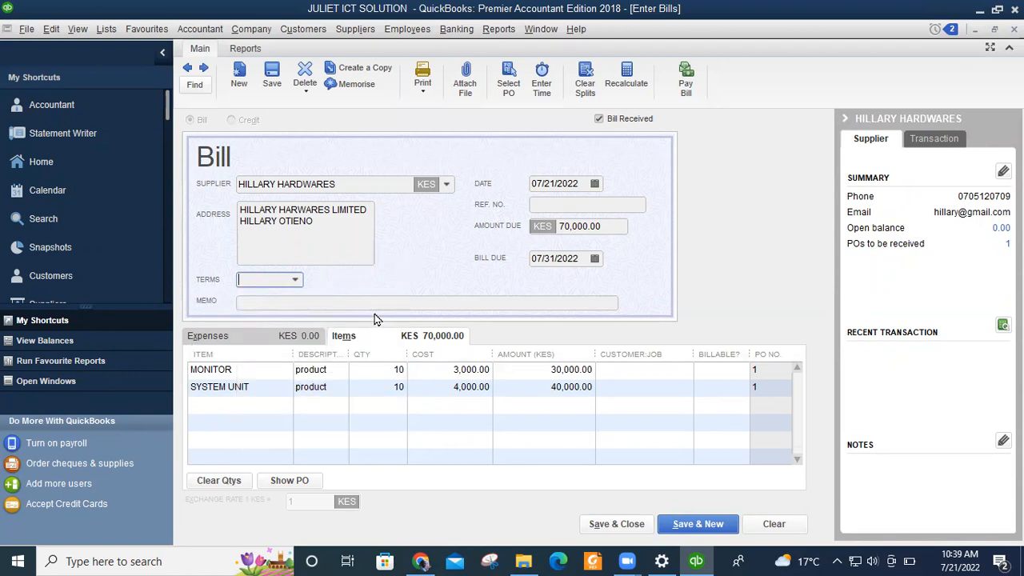
pyautogui.click(322, 302)
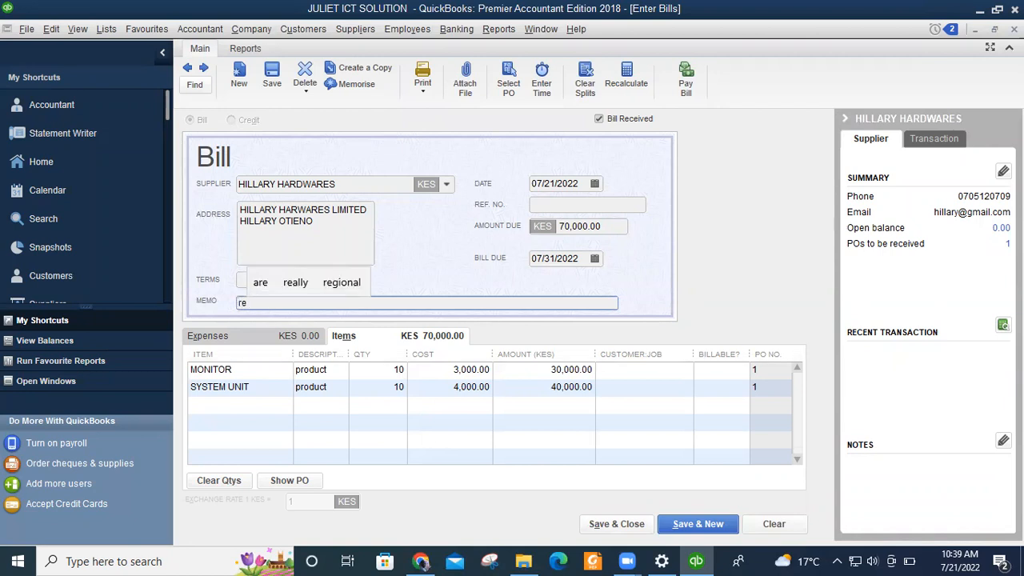
pyautogui.press('BackSpace')
pyautogui.press('BackSpace')
pyautogui.write('REC')
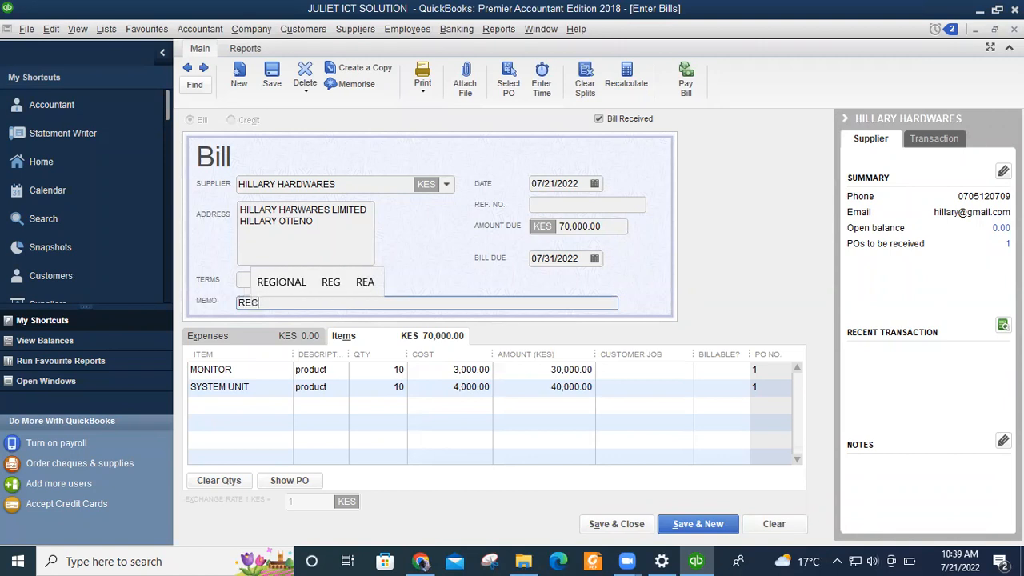
pyautogui.write('E')
pyautogui.write('IVI')
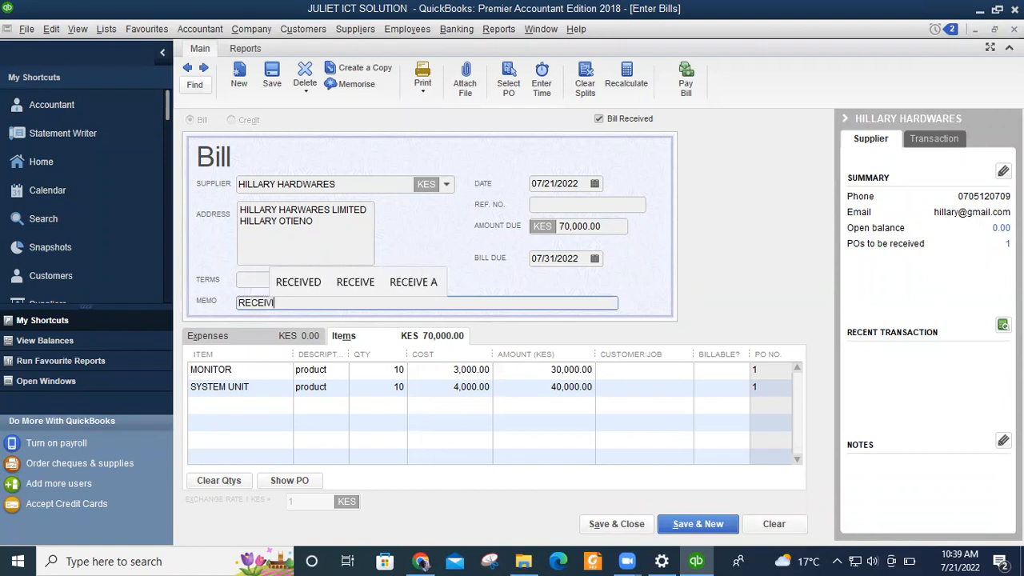
pyautogui.write('NG TH')
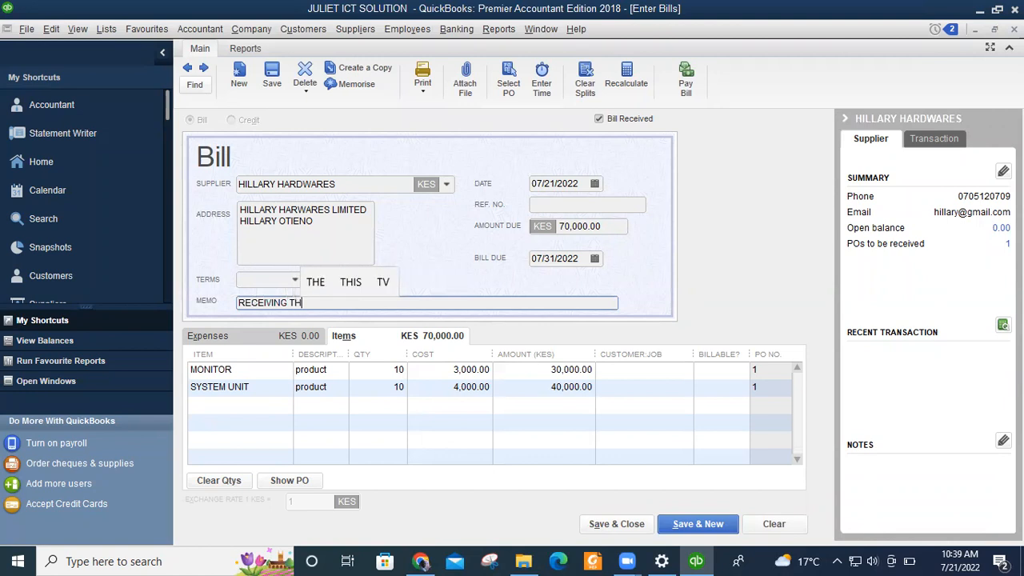
pyautogui.write('E BILLS')
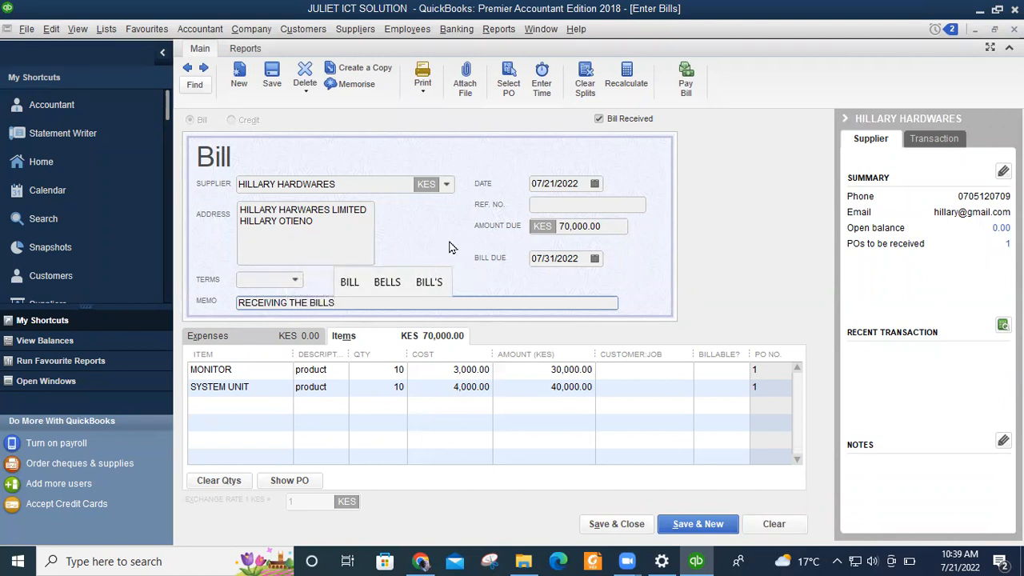
pyautogui.moveTo(343, 302); pyautogui.dragTo(219, 302)
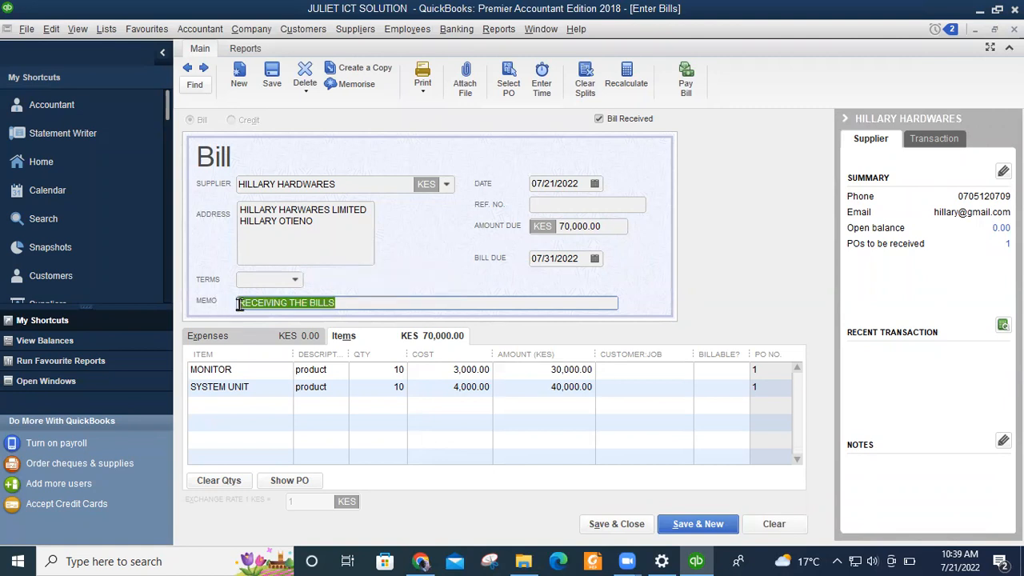
pyautogui.write('BILLS RE')
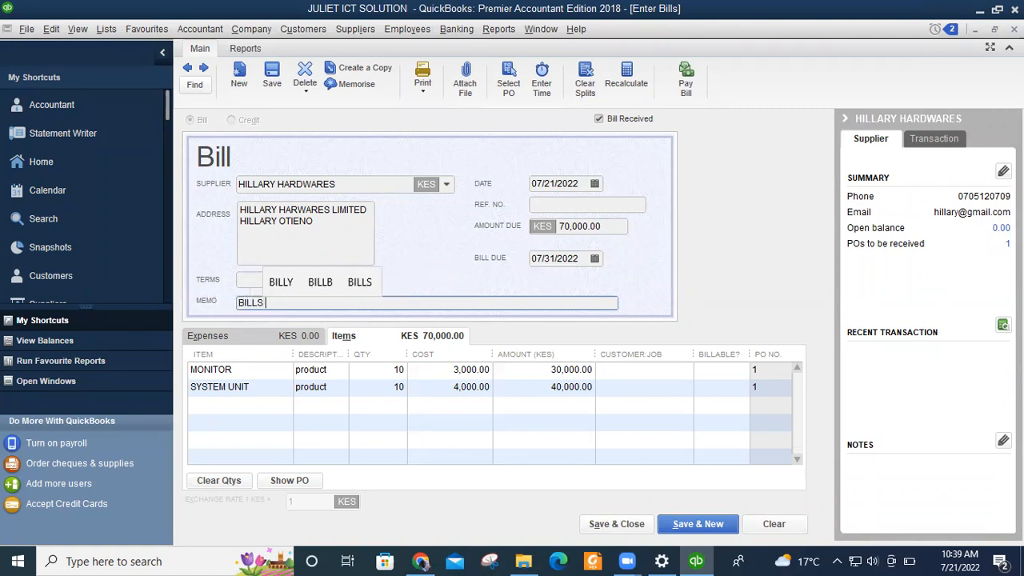
pyautogui.write('CEI')
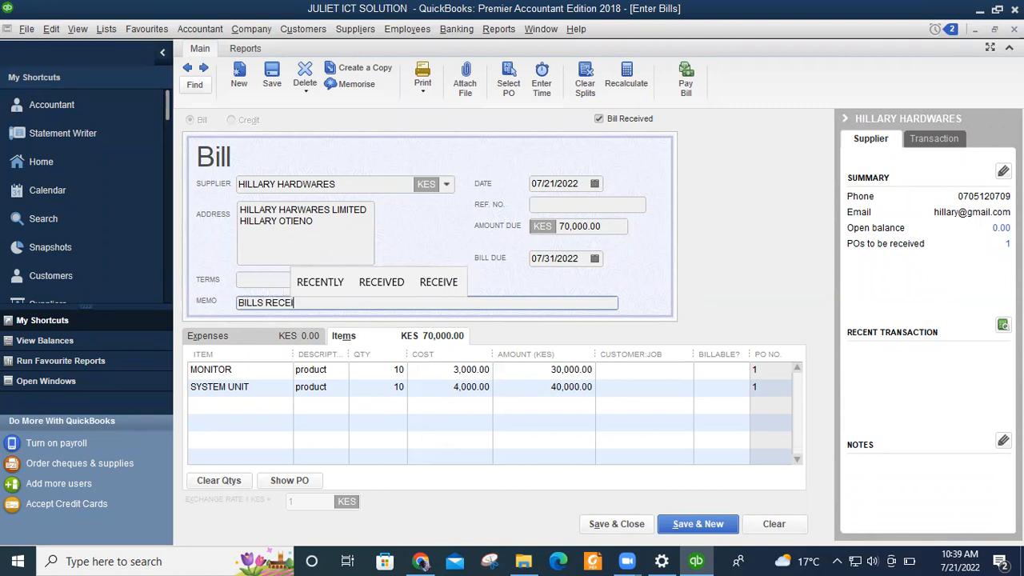
pyautogui.write('VED')
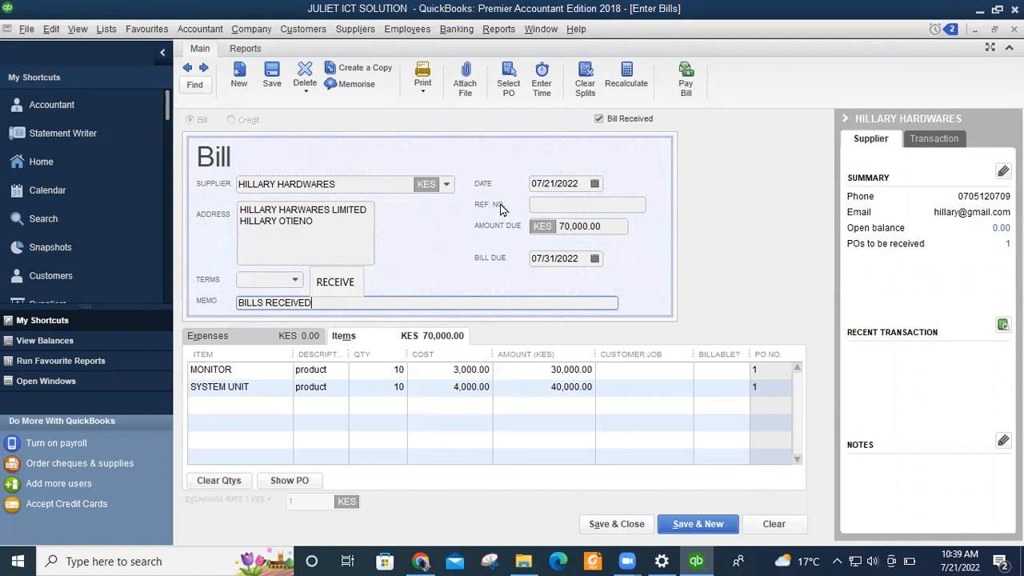
pyautogui.click(556, 205)
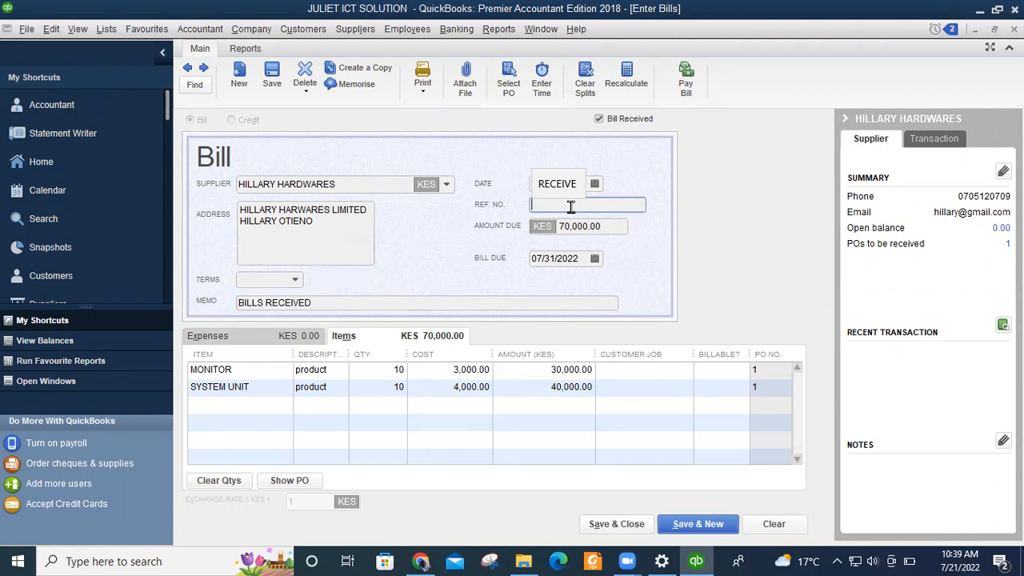
# Give the KES 70,000.00 bill reference number #001 and save and close it.
pyautogui.write('#001')
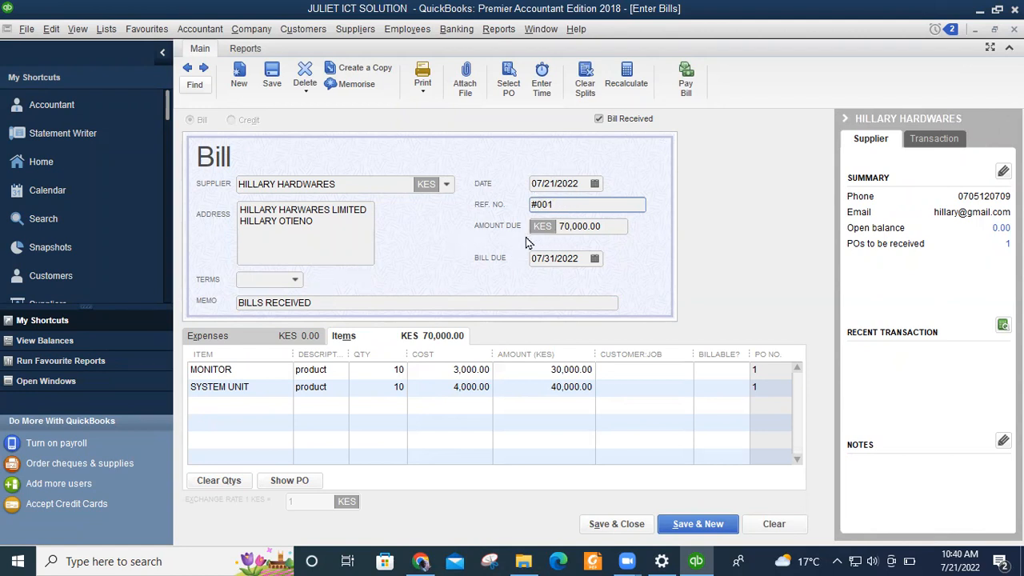
pyautogui.click(608, 225)
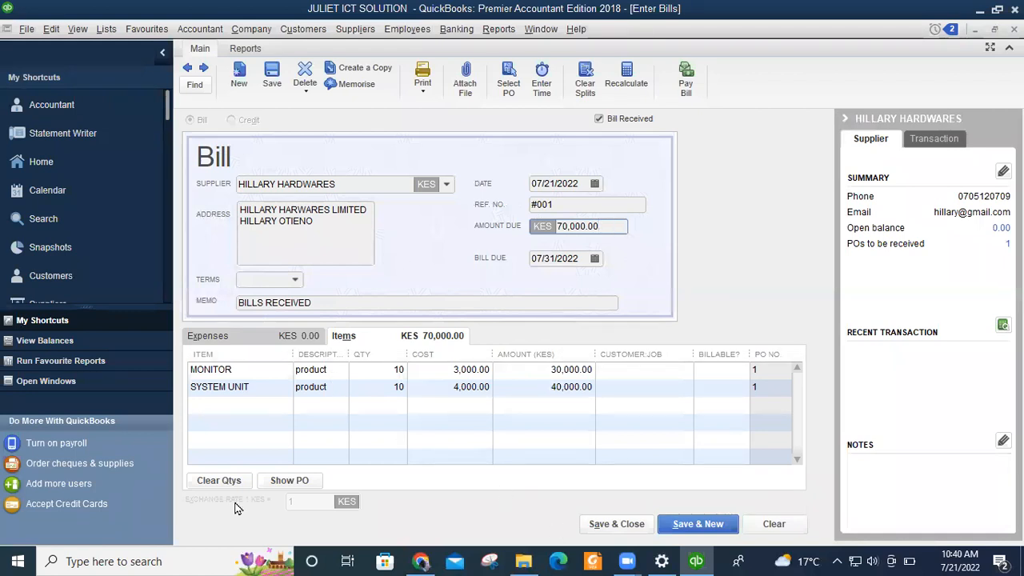
pyautogui.click(260, 558)
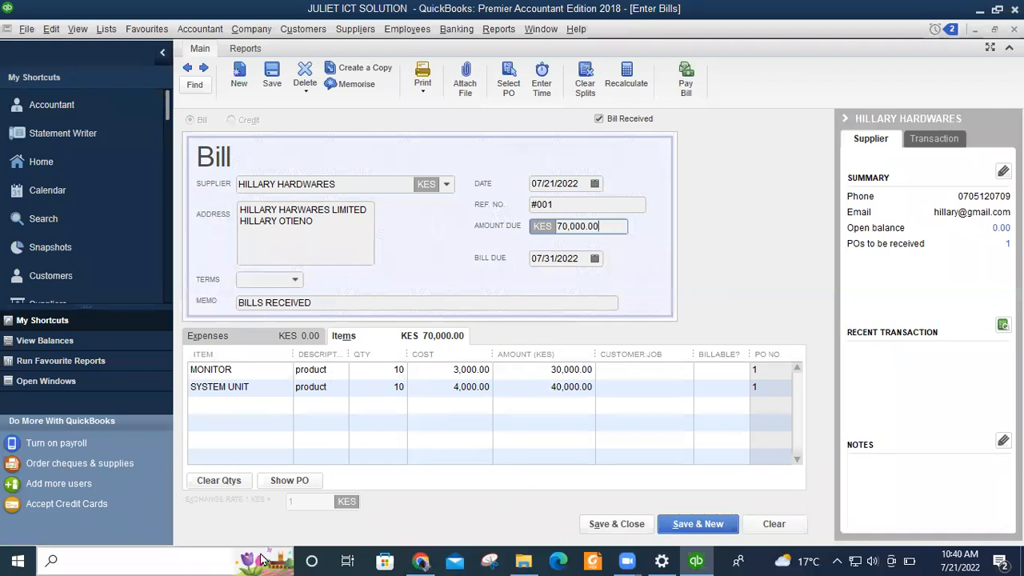
pyautogui.click(596, 532)
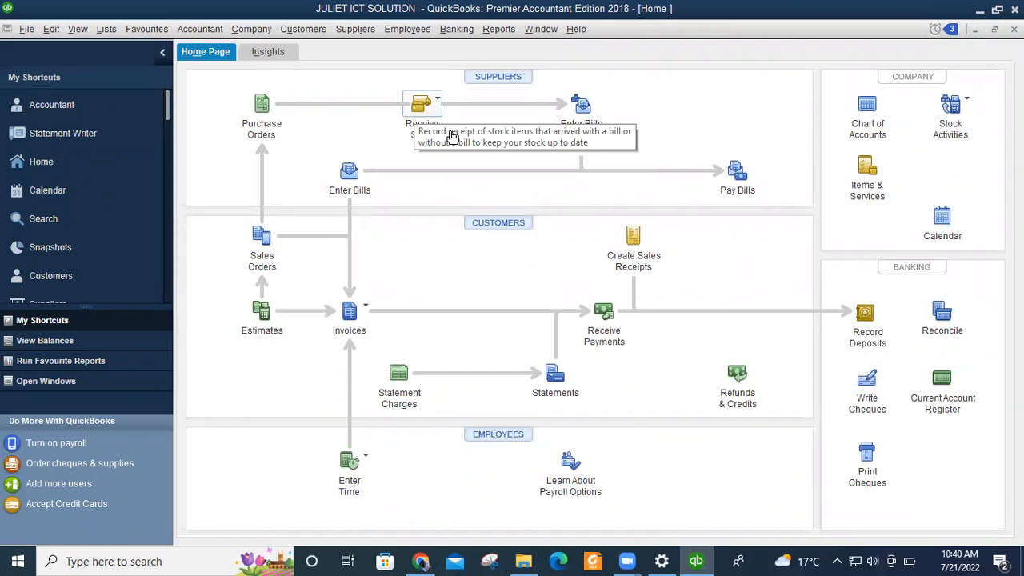
pyautogui.click(429, 107)
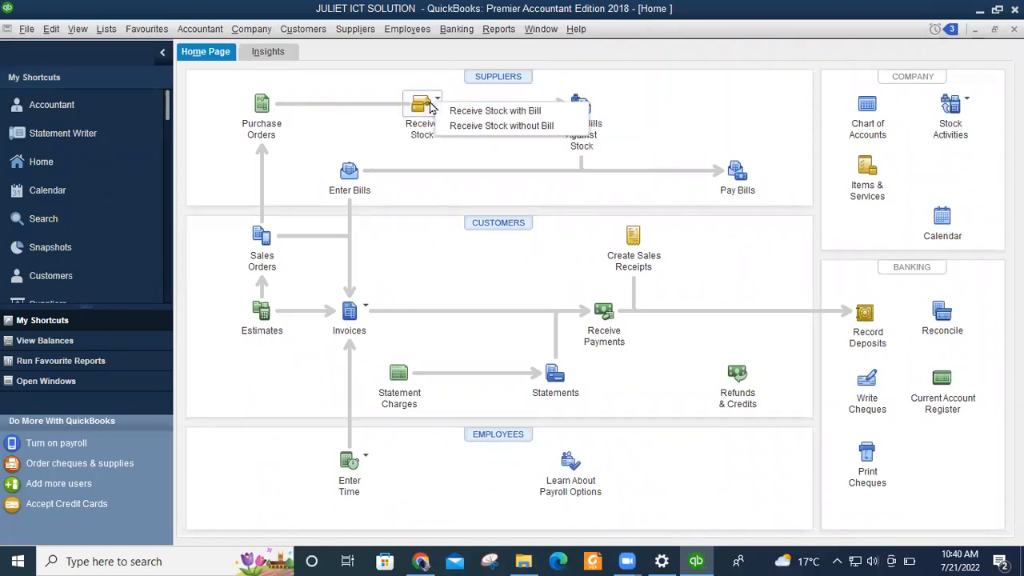
pyautogui.click(512, 112)
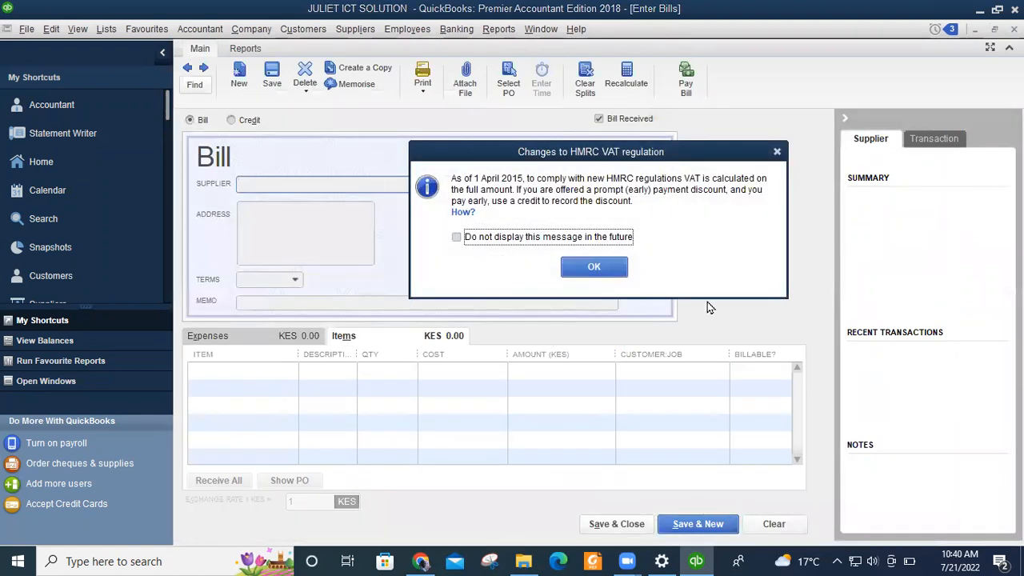
pyautogui.click(778, 152)
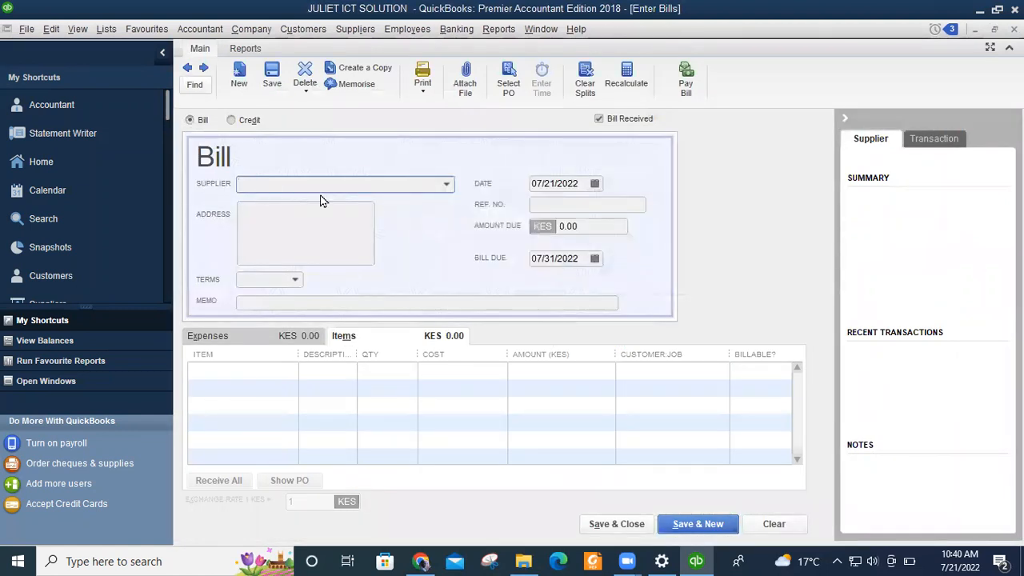
# Pick the supplier and fill the bill from PO 2's WINDOWS 10 line, 20 at 2,000.00.
pyautogui.click(447, 185)
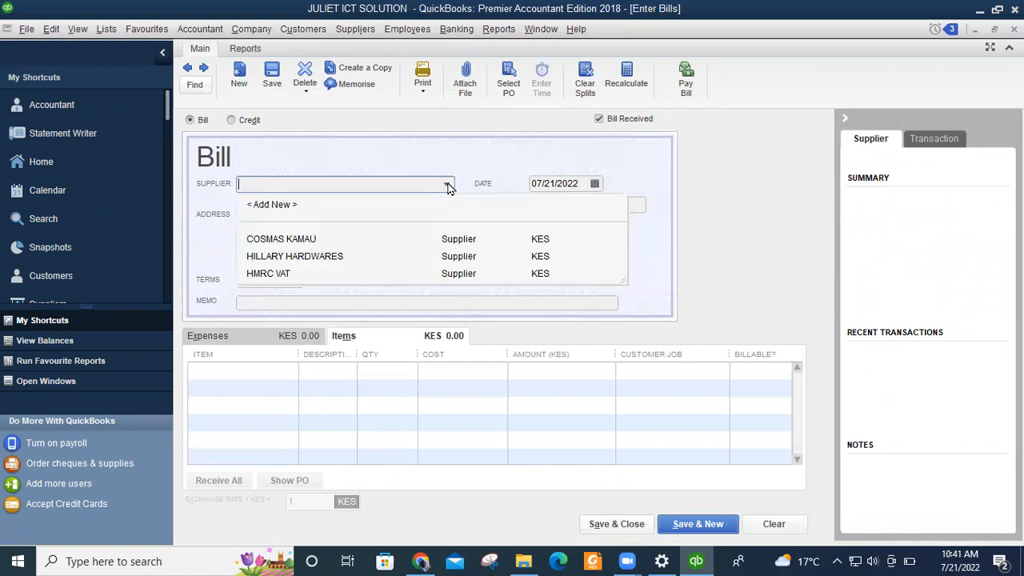
pyautogui.click(296, 239)
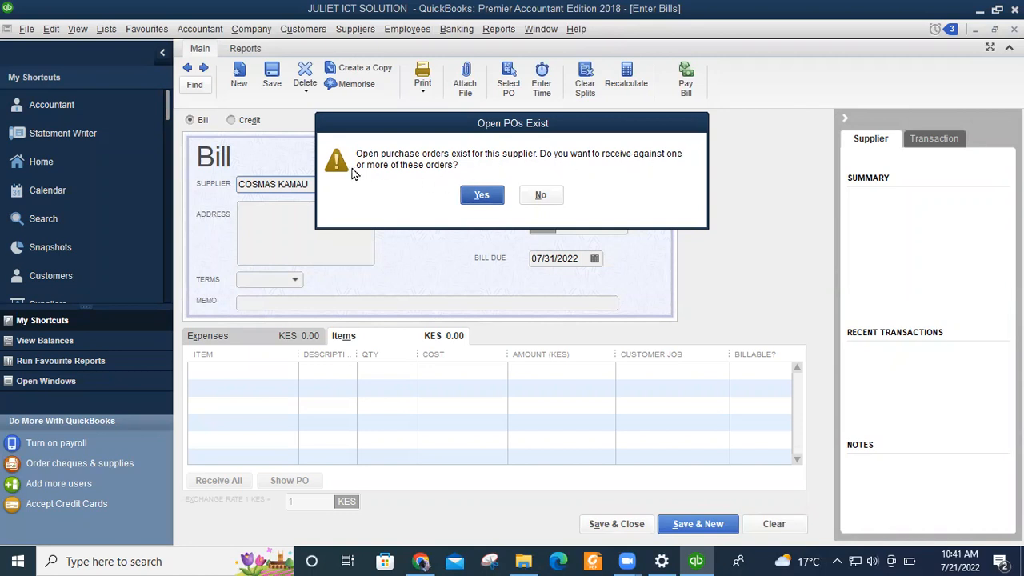
pyautogui.click(480, 196)
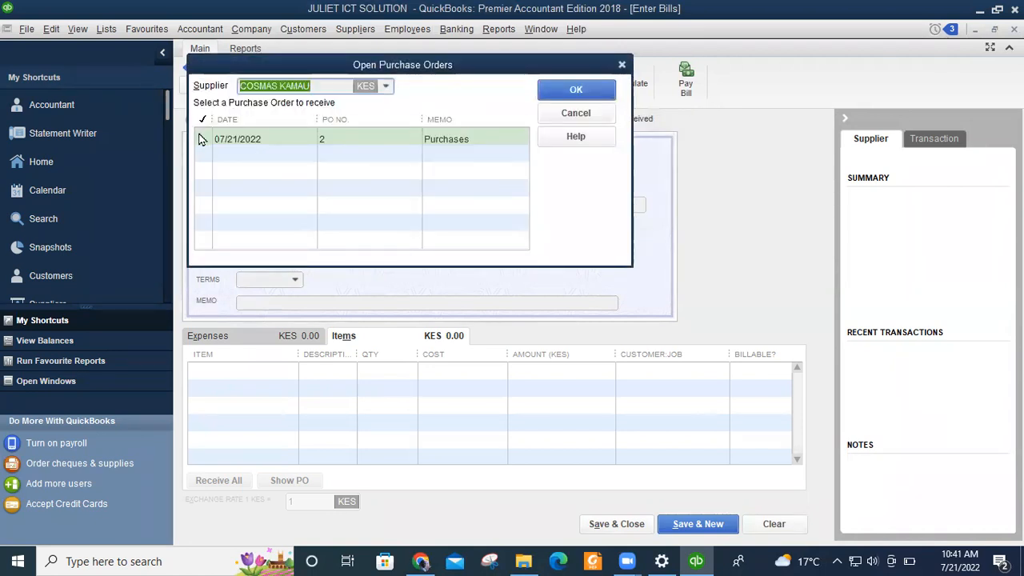
pyautogui.click(201, 142)
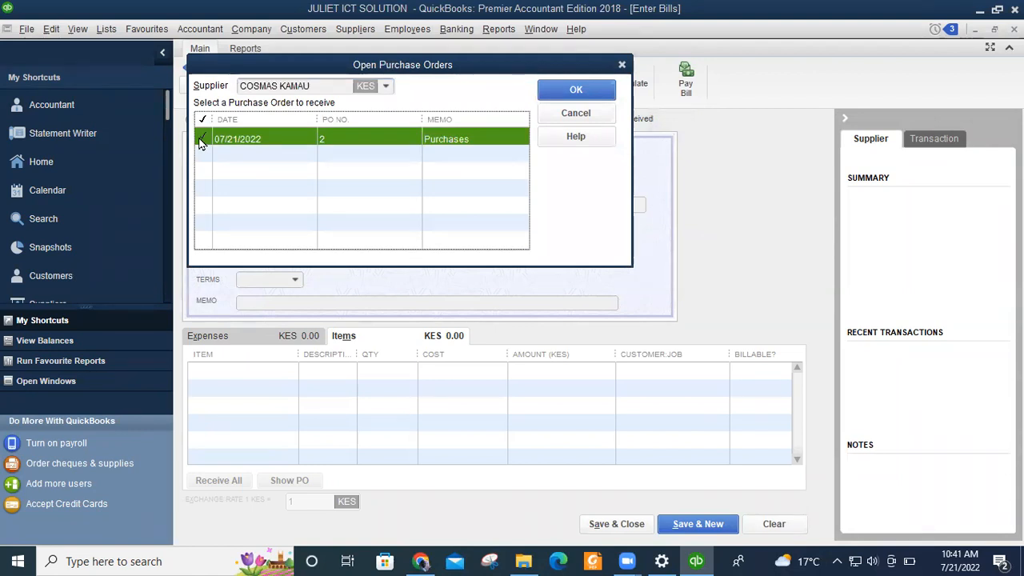
pyautogui.click(572, 83)
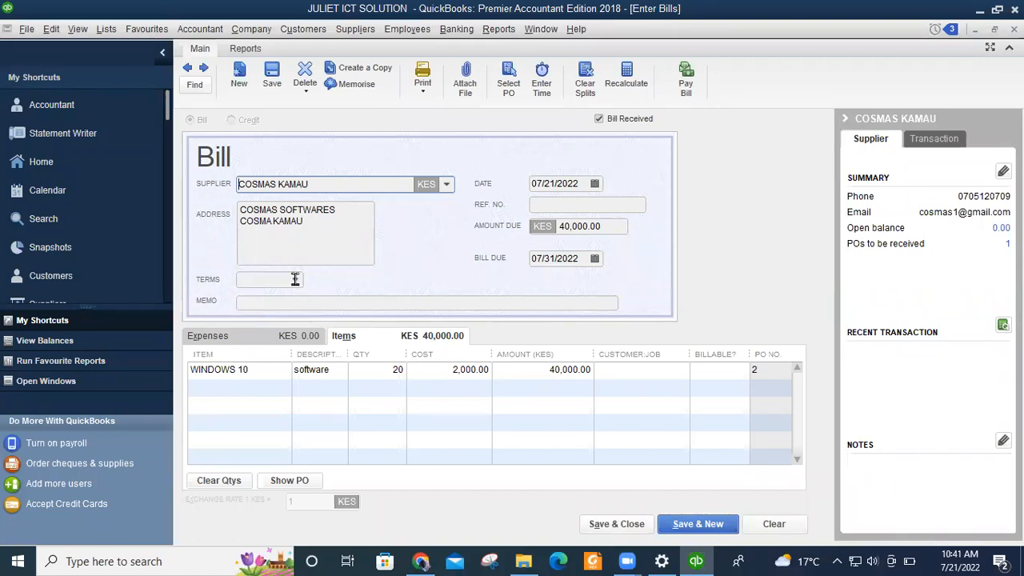
# Enter memo BILL RECEIVED and reference #002, then save and close the bill.
pyautogui.click(277, 304)
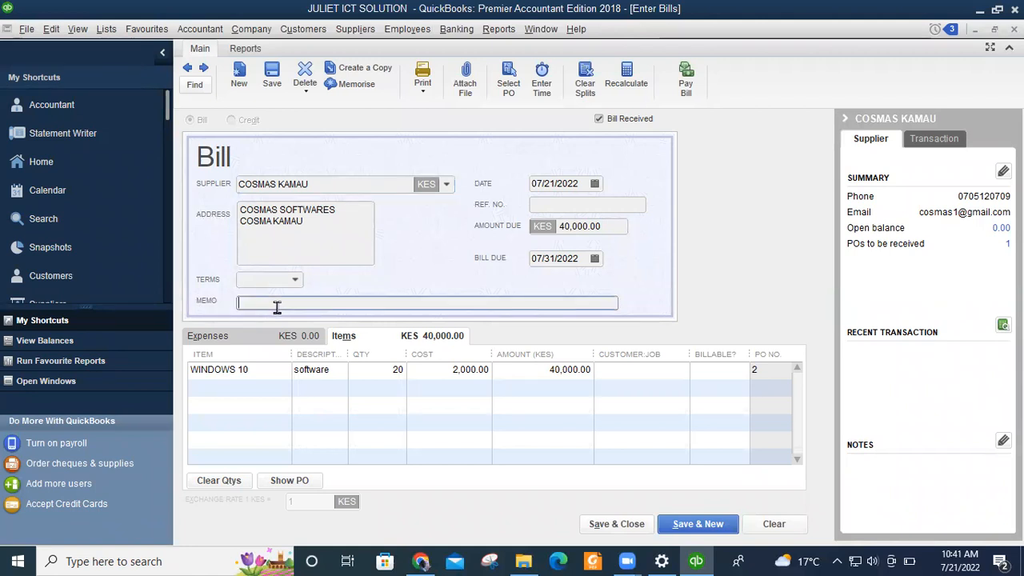
pyautogui.write('BILL RECEIVED')
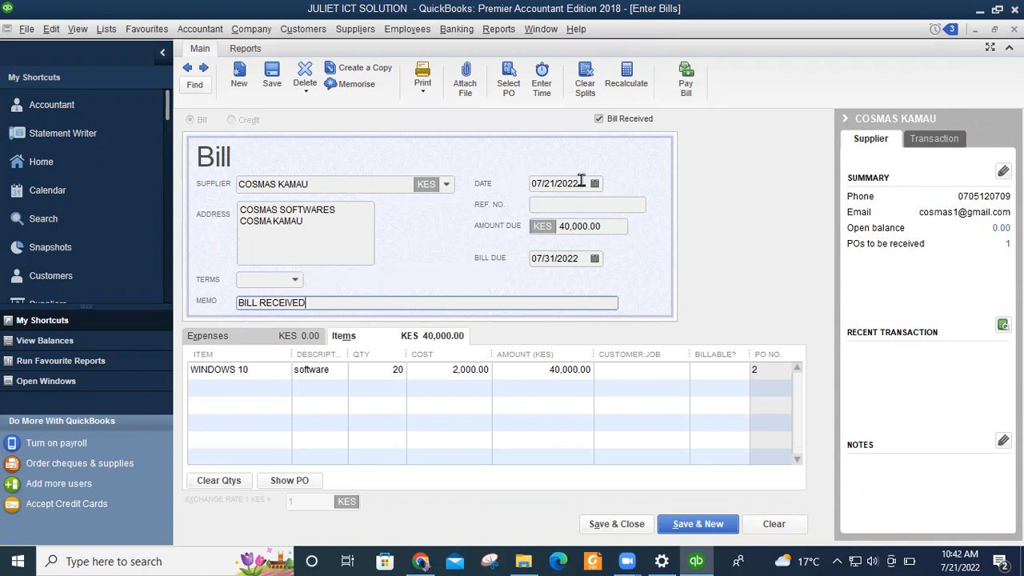
pyautogui.click(551, 204)
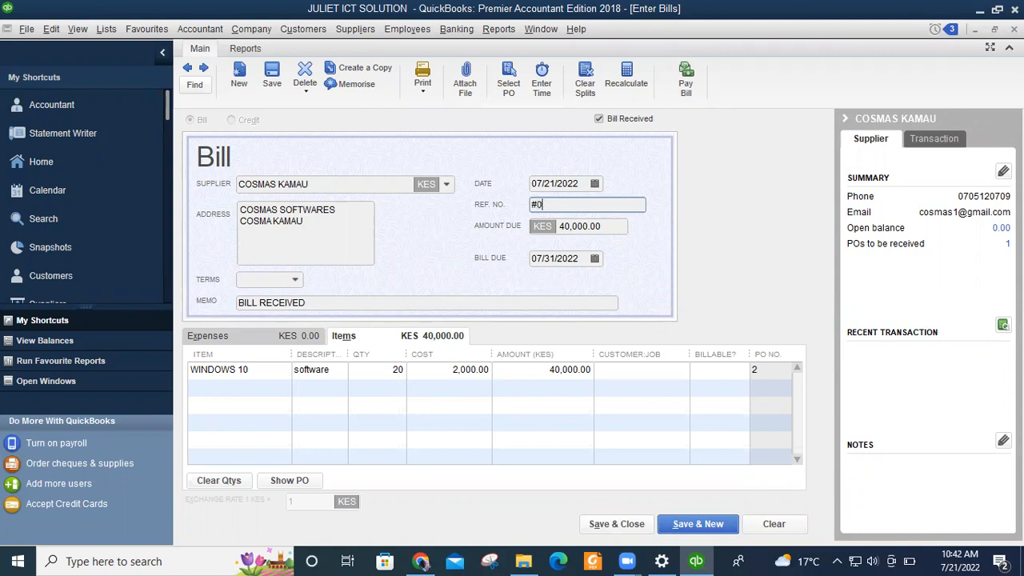
pyautogui.write('2')
pyautogui.click(609, 228)
pyautogui.click(586, 257)
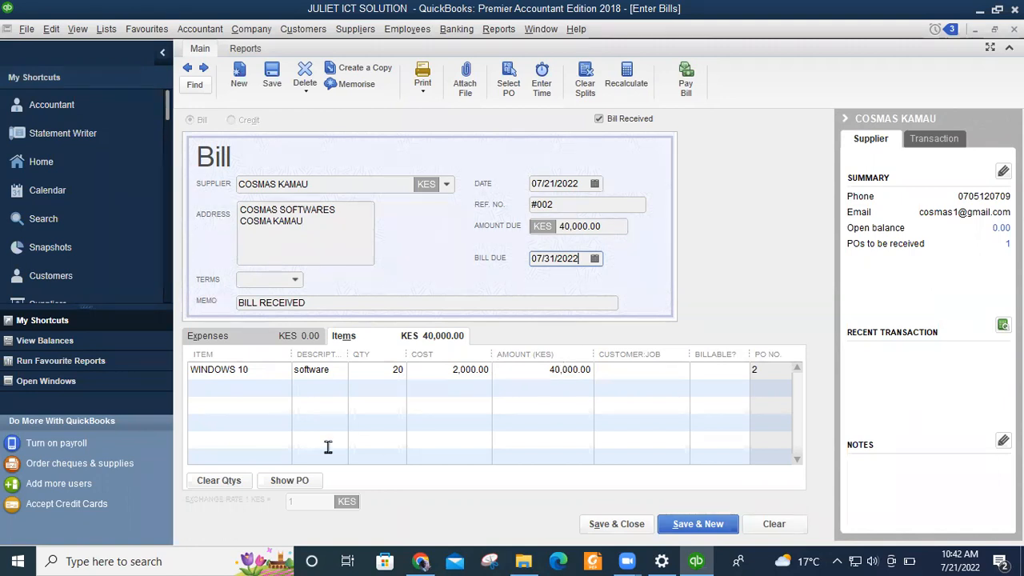
pyautogui.click(626, 524)
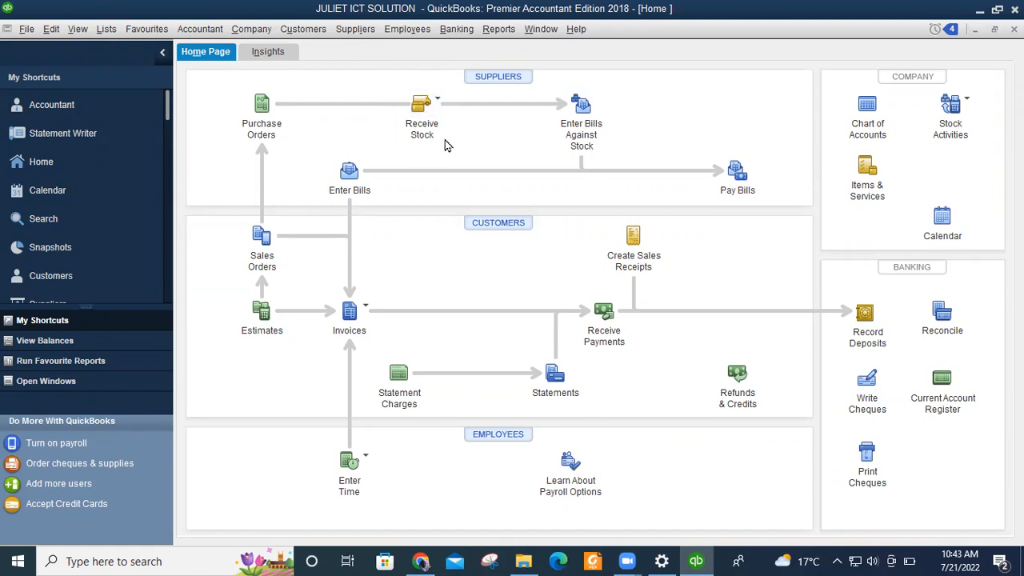
# Open Pay Bills from the Home page to list the two unpaid supplier bills.
pyautogui.click(438, 103)
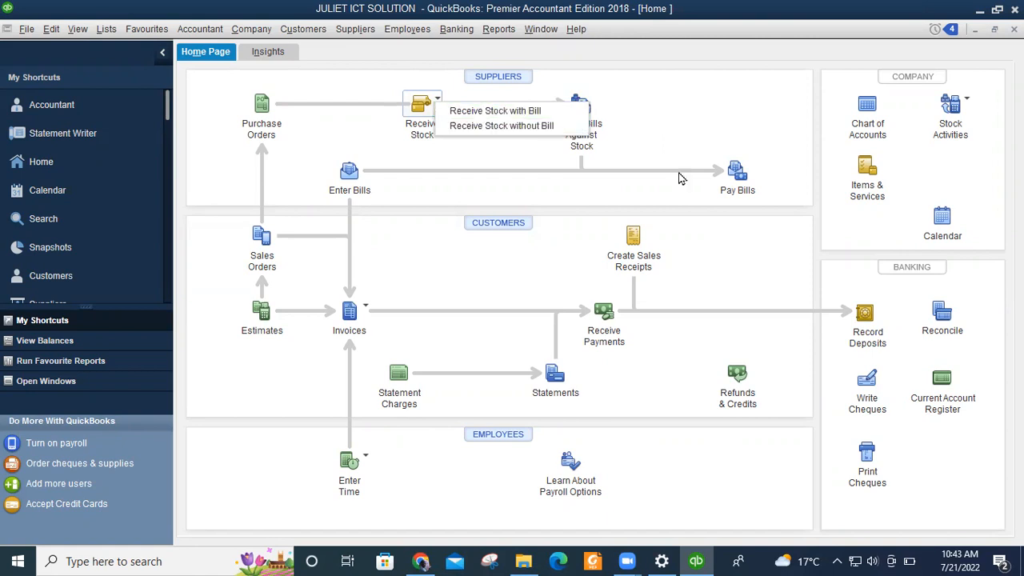
pyautogui.click(678, 141)
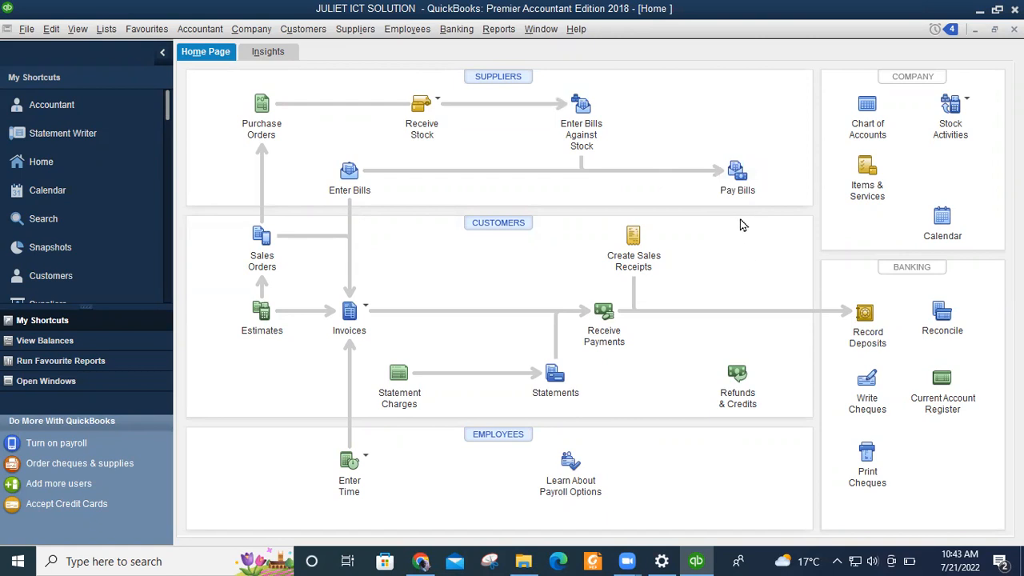
pyautogui.click(737, 176)
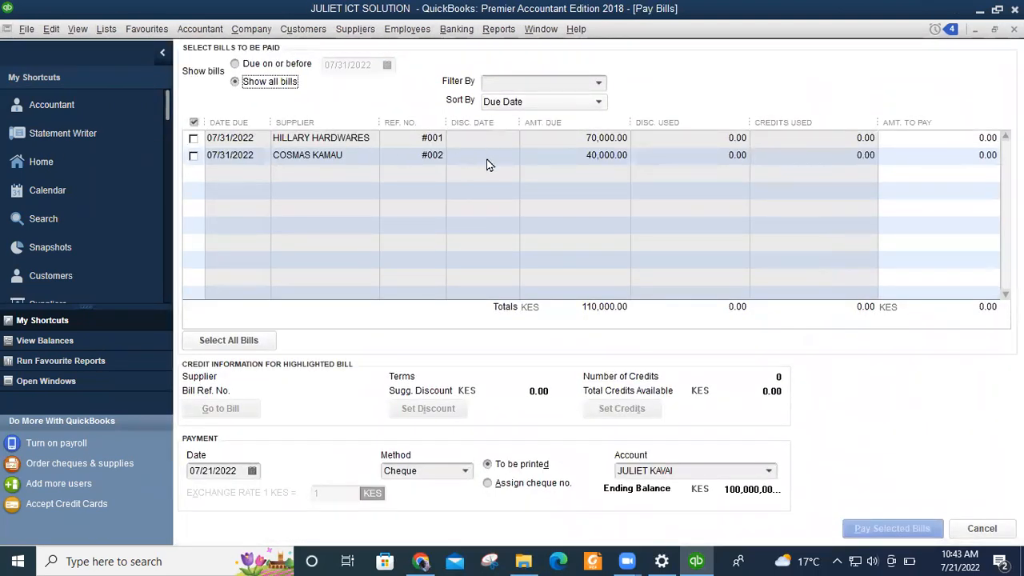
# Tick bill #001 (70,000.00) and bill #002 (40,000.00) for payment, totalling KES 110,000.00.
pyautogui.click(193, 138)
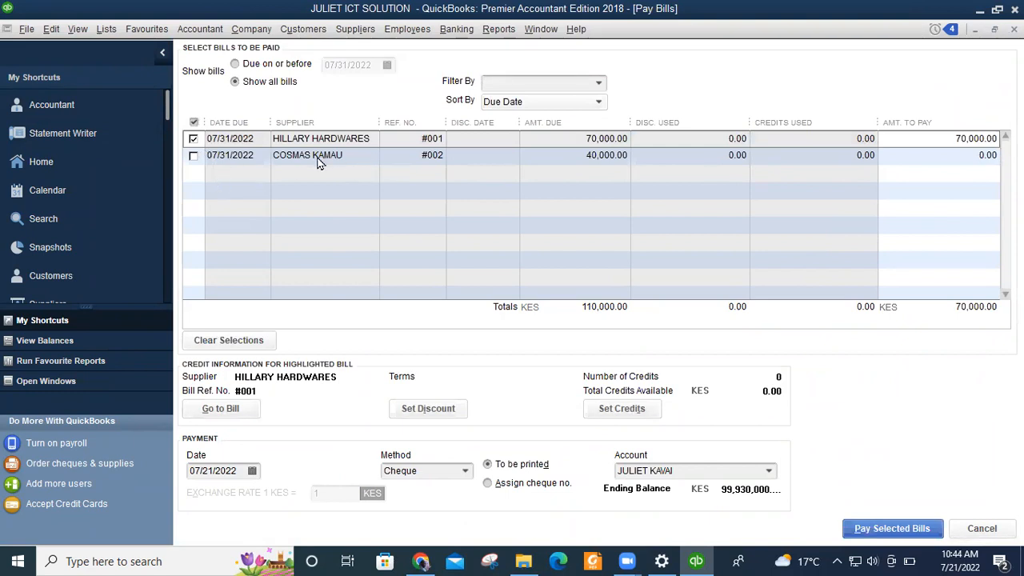
pyautogui.click(193, 156)
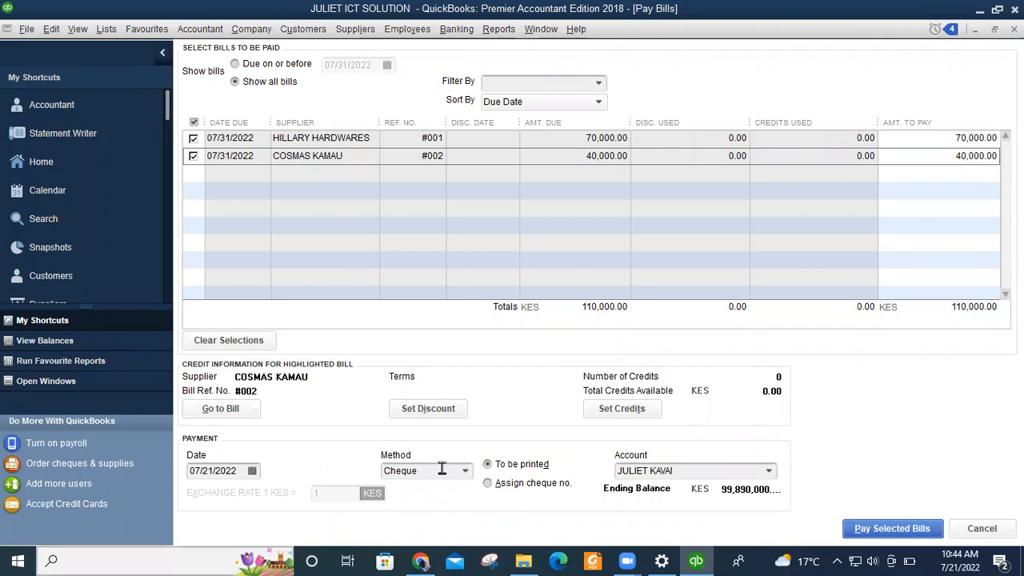
pyautogui.click(466, 473)
pyautogui.click(466, 473)
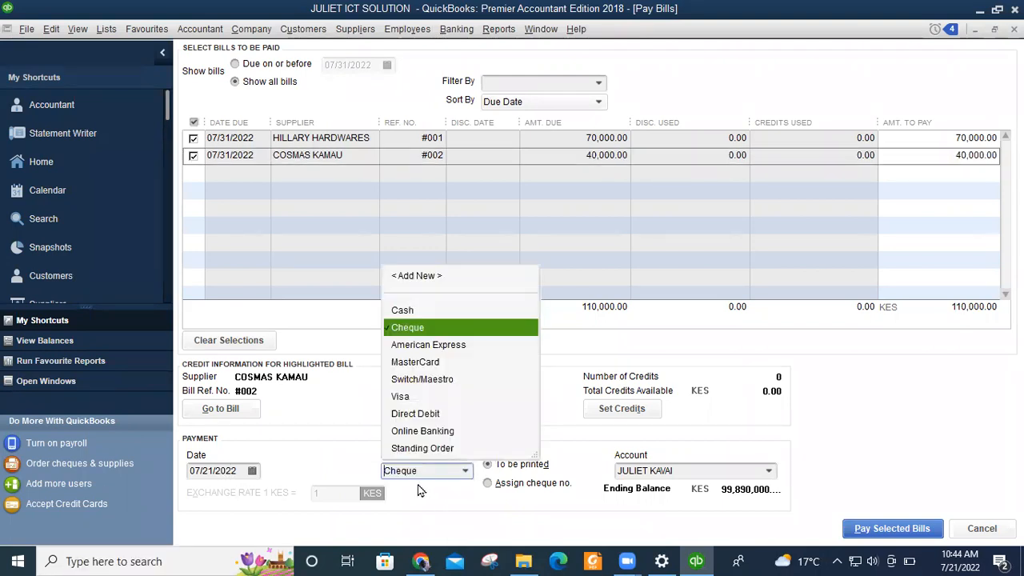
# Set the payment method to Cash and pick the bank account to pay from.
pyautogui.click(403, 311)
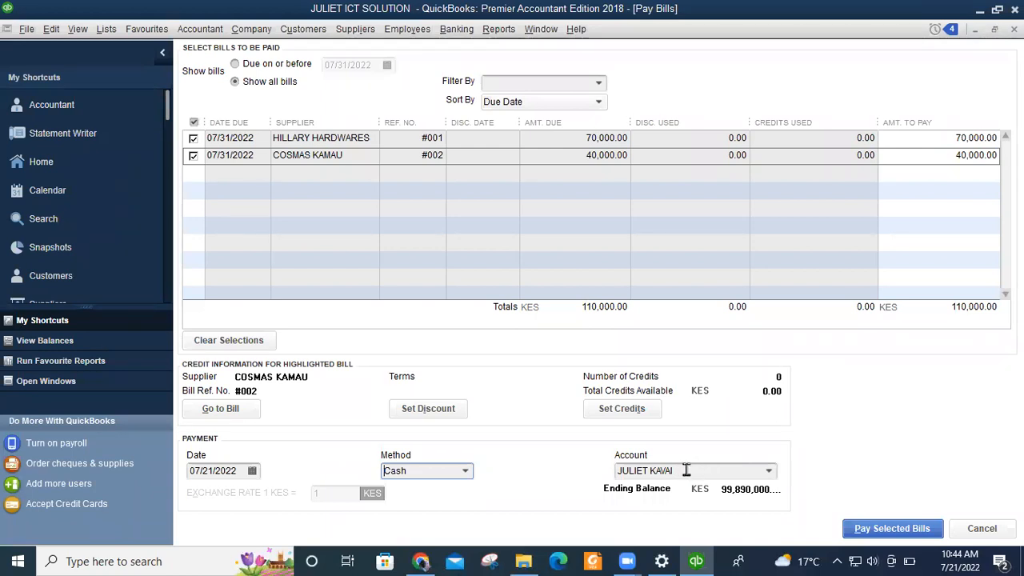
pyautogui.click(768, 470)
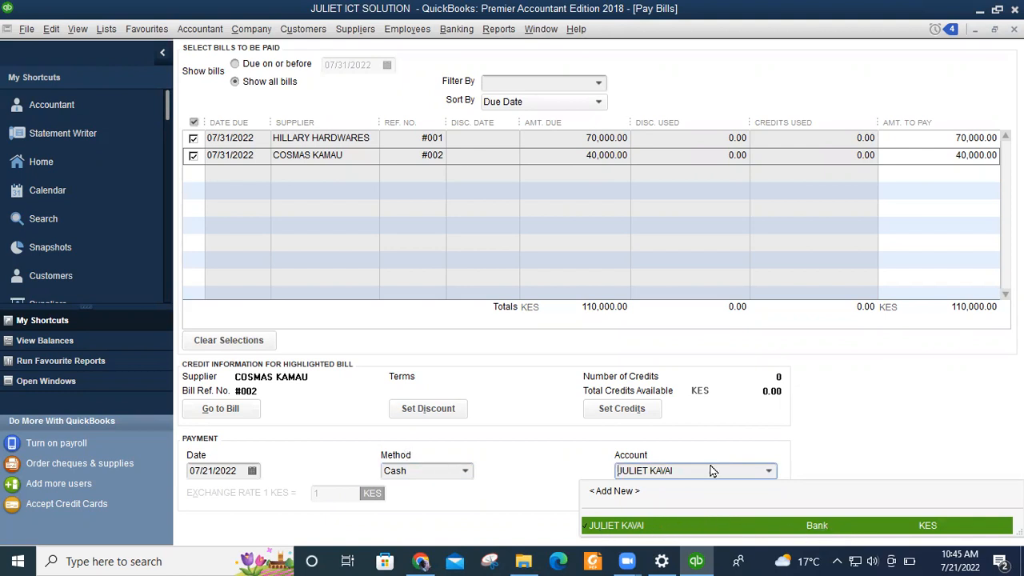
pyautogui.click(705, 526)
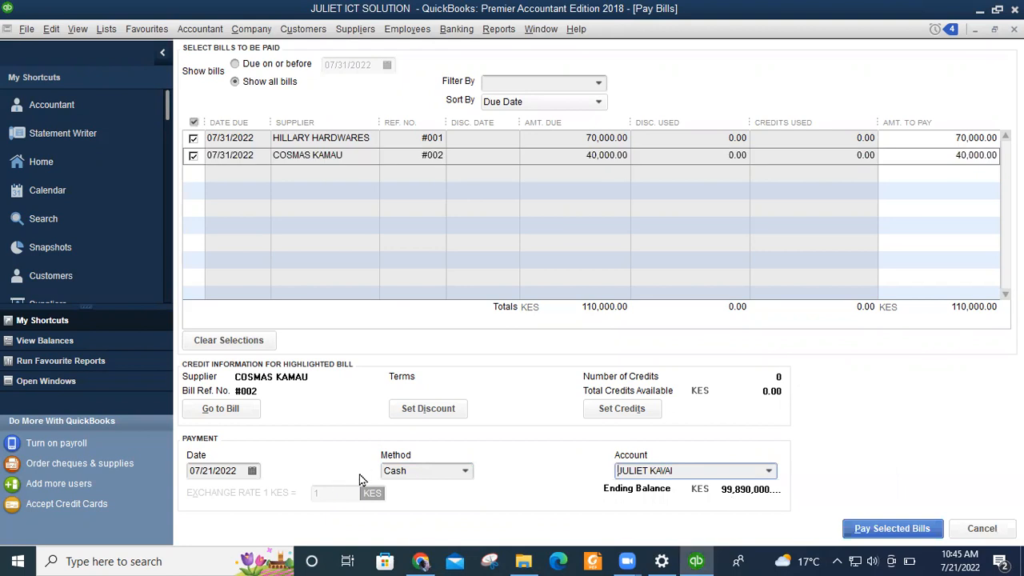
# Switch the method back to Cheque, keep the bank account, and pay the selected bills.
pyautogui.click(464, 471)
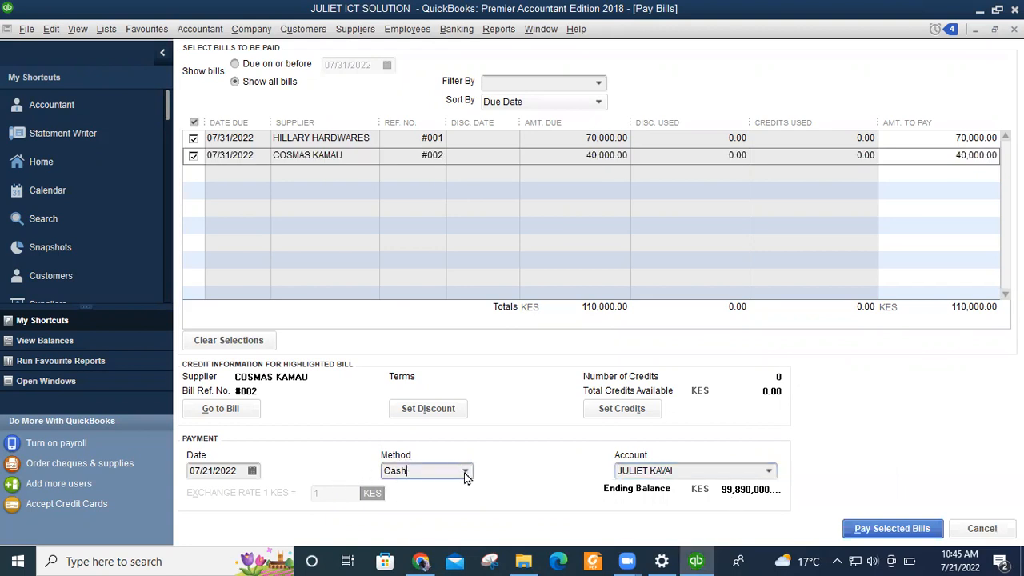
pyautogui.click(426, 328)
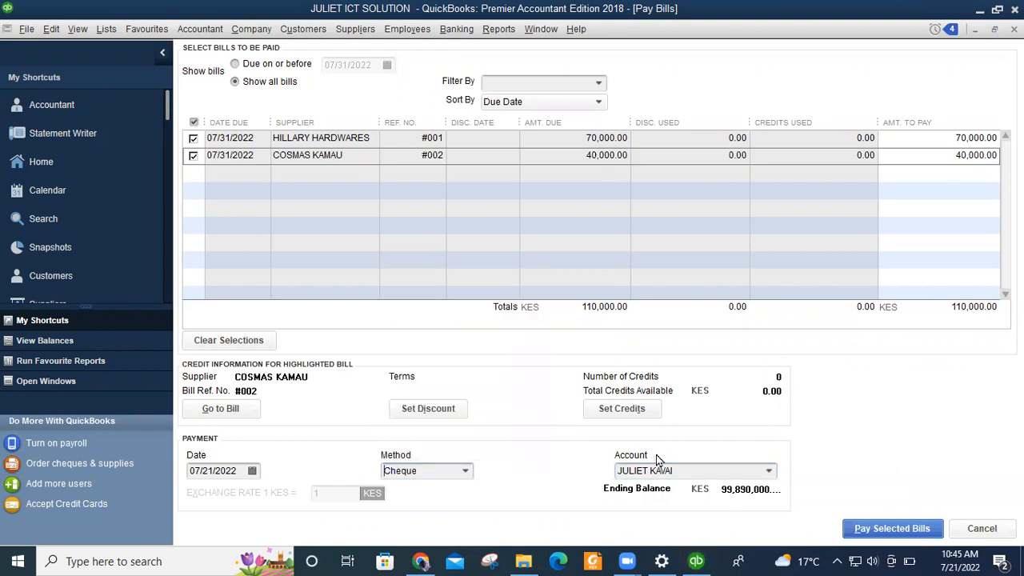
pyautogui.click(768, 471)
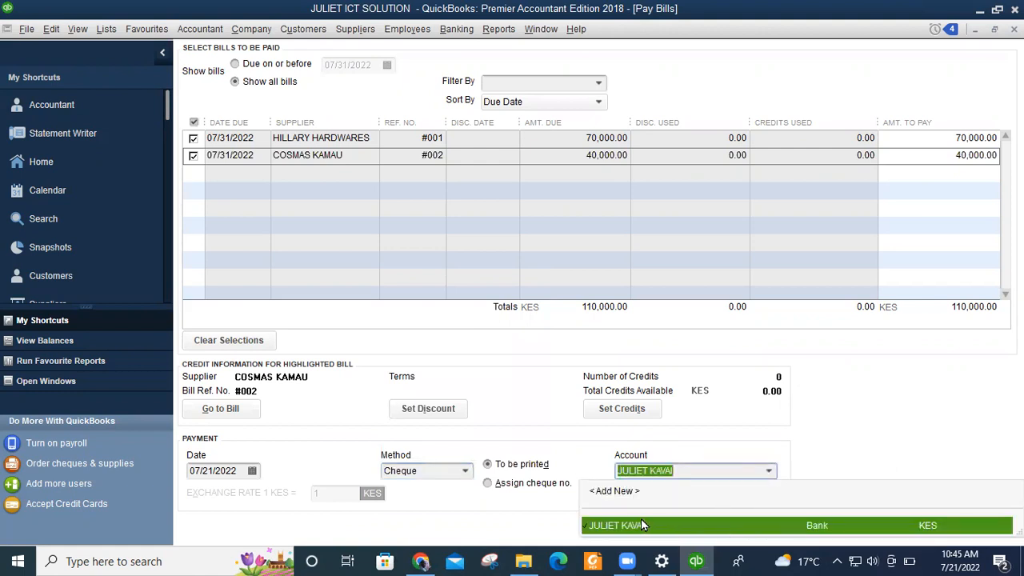
pyautogui.click(816, 526)
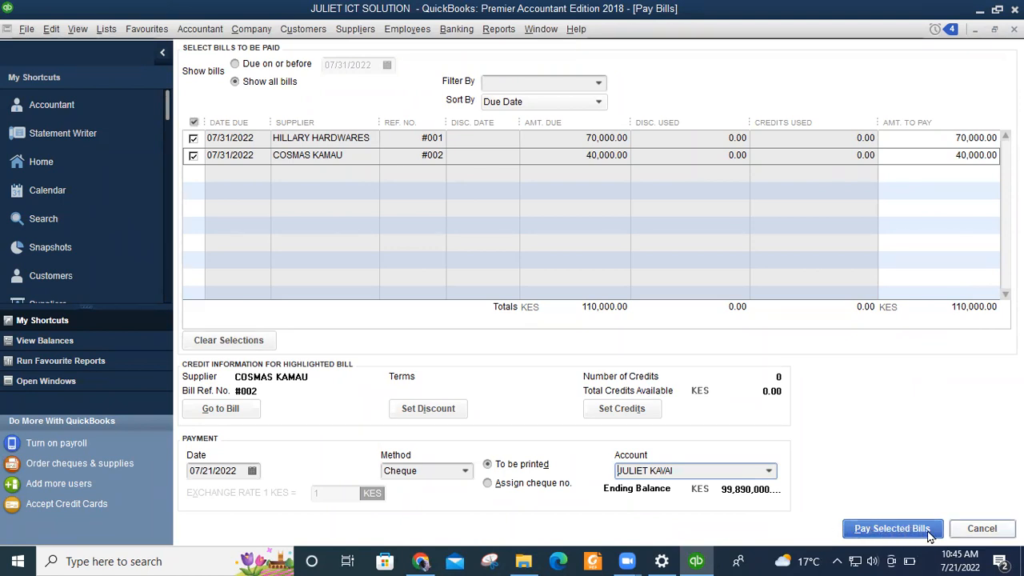
pyautogui.click(893, 527)
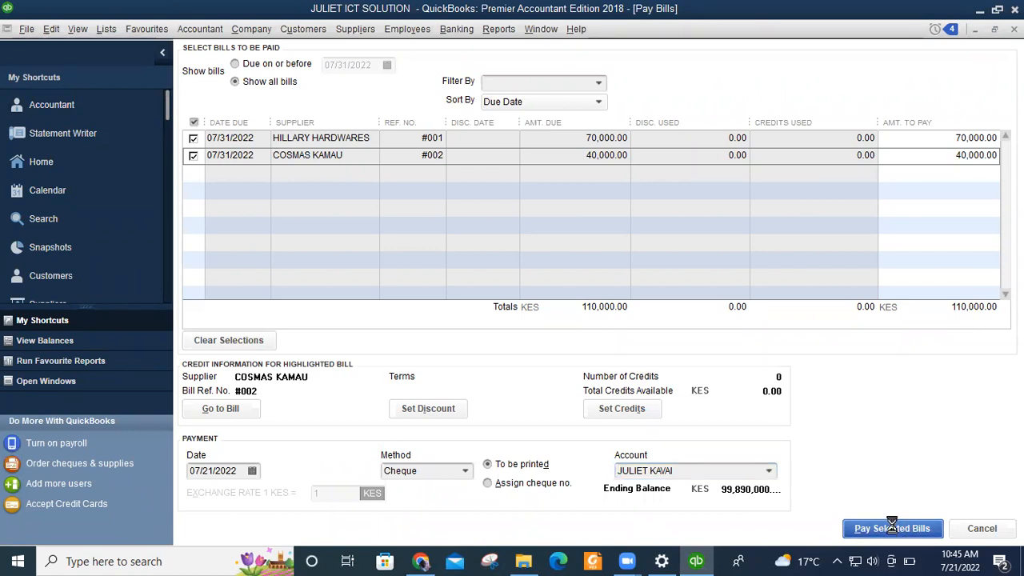
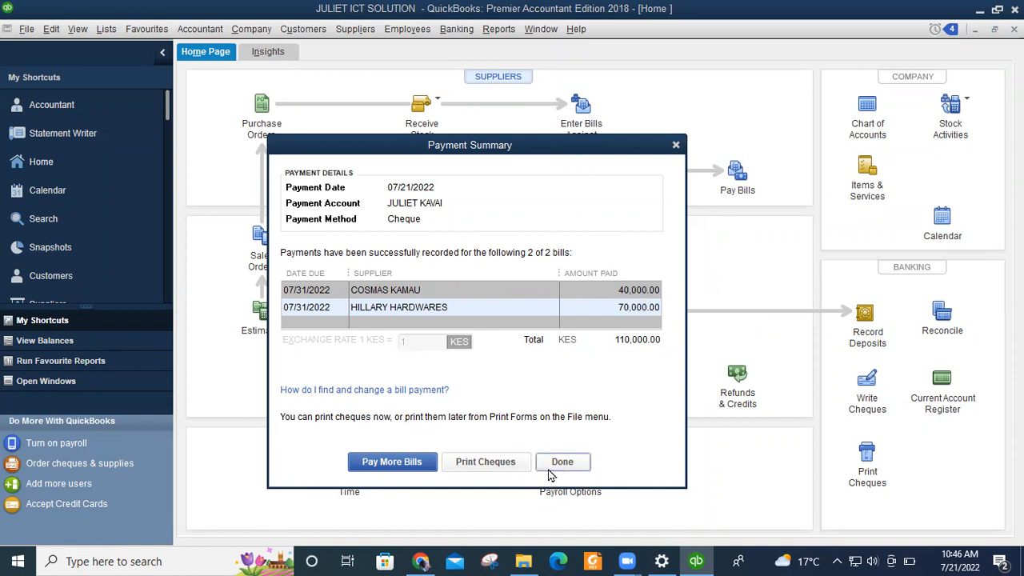
# Dismiss the two bills' payment summary and bring up a new blank cheque form.
pyautogui.click(486, 462)
pyautogui.click(563, 465)
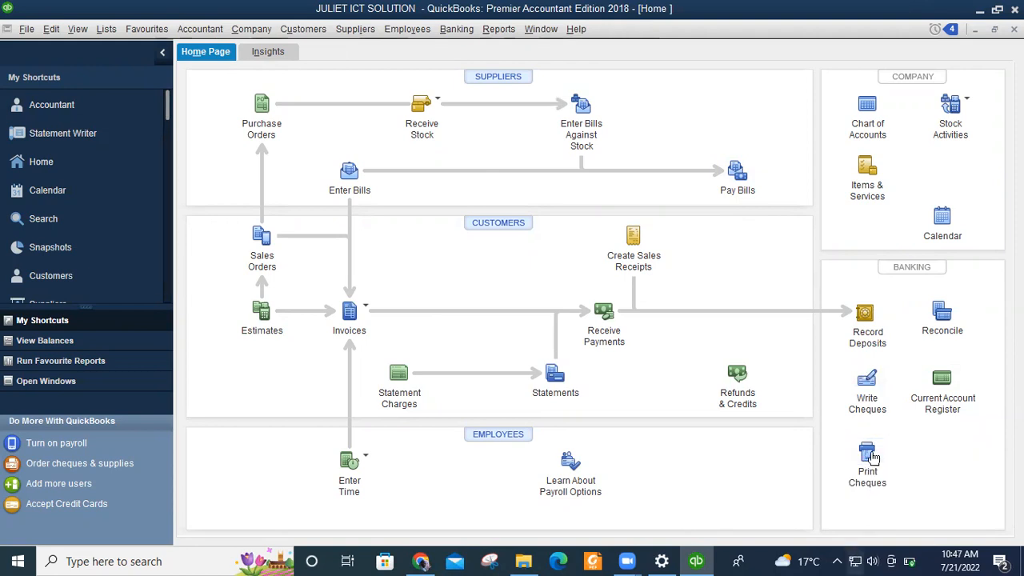
pyautogui.click(872, 379)
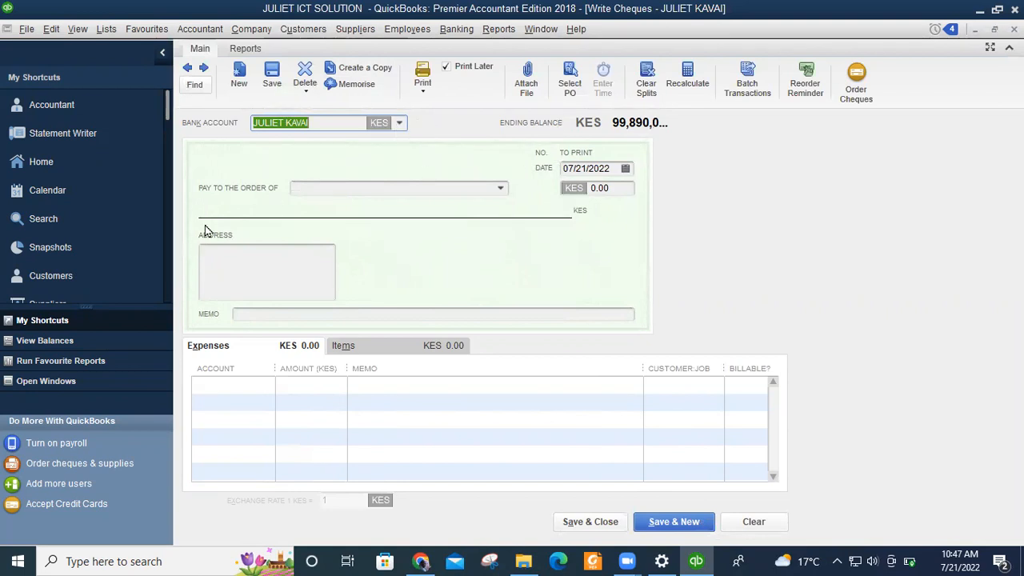
# Make the cheque payable to COSMAS SOFTWARES and begin entering the 40,000 amount.
pyautogui.click(501, 190)
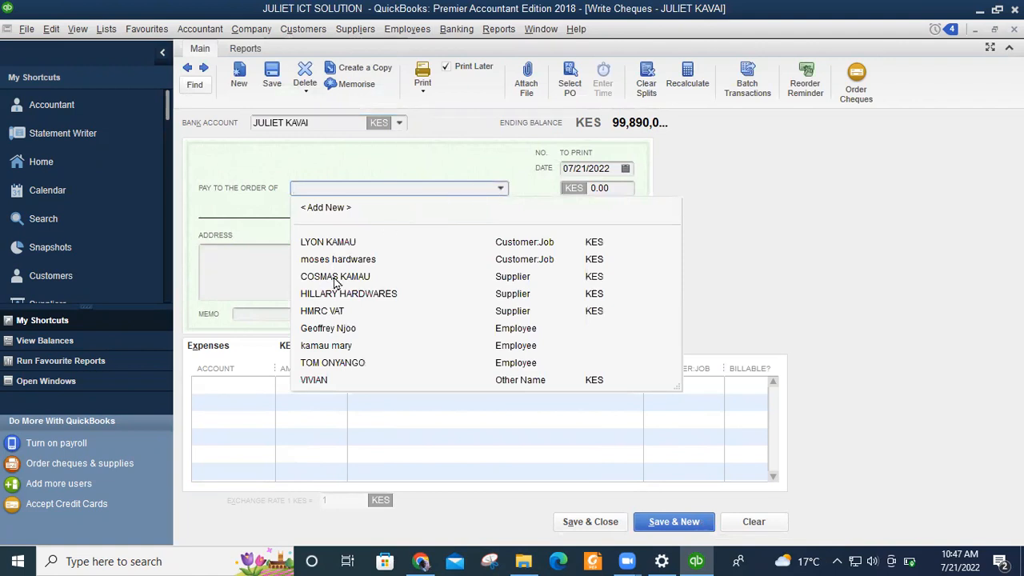
pyautogui.click(335, 277)
pyautogui.click(604, 188)
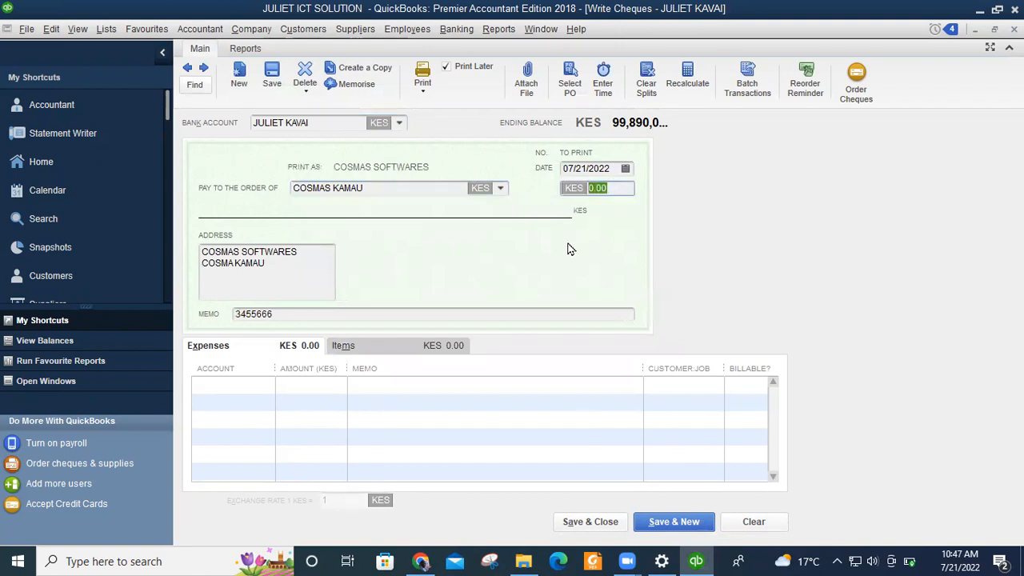
pyautogui.write('40,00')
# Commit the 40,000.00 amount and replace the cheque's memo number with PAYMENT.
pyautogui.click(288, 315)
pyautogui.moveTo(275, 317); pyautogui.dragTo(229, 322)
pyautogui.press('BackSpace')
pyautogui.write('PA')
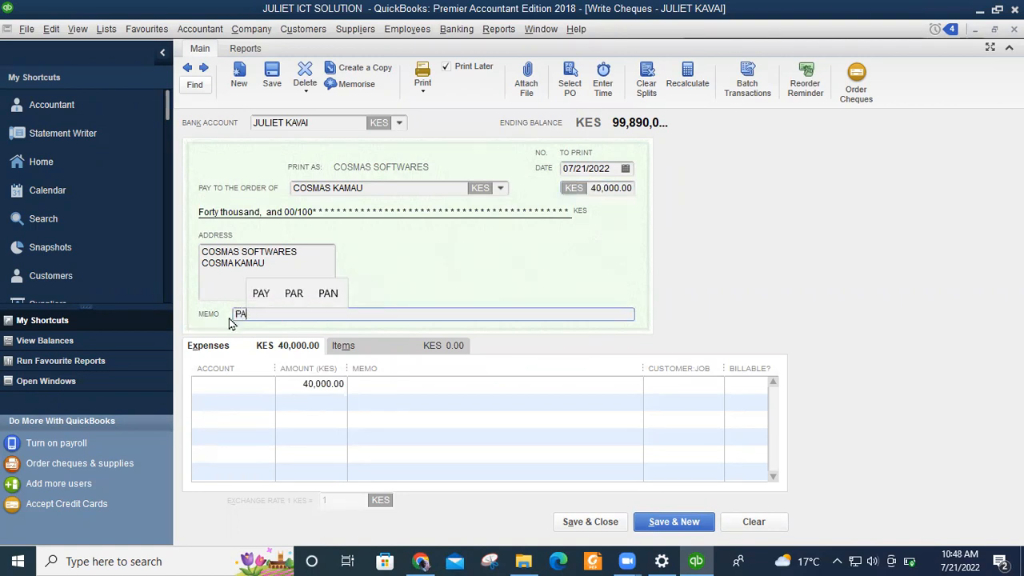
pyautogui.write('YMENT')
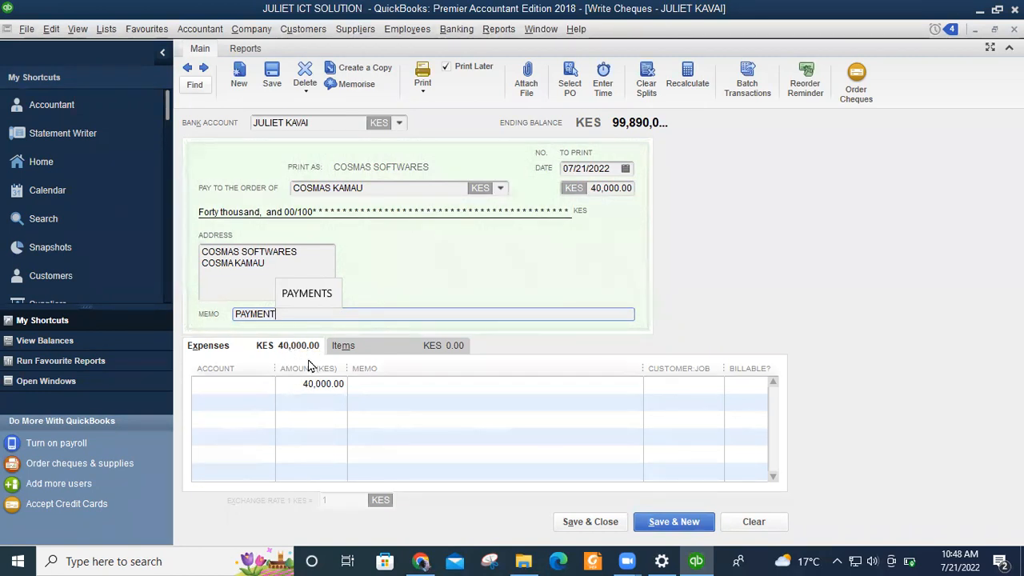
# Charge the expense line to the bank account, accept the warning, and save the cheque.
pyautogui.click(236, 384)
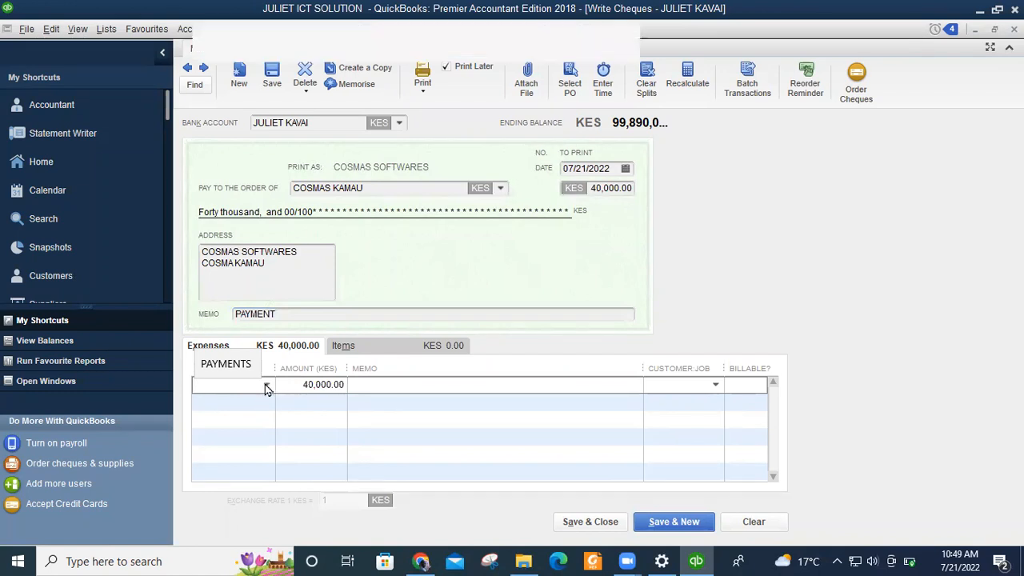
pyautogui.click(266, 385)
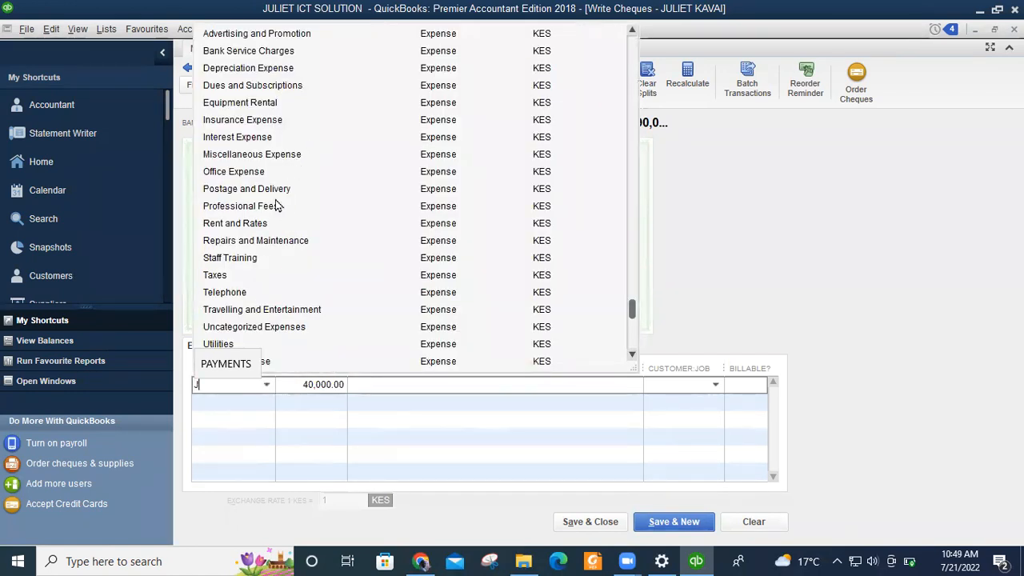
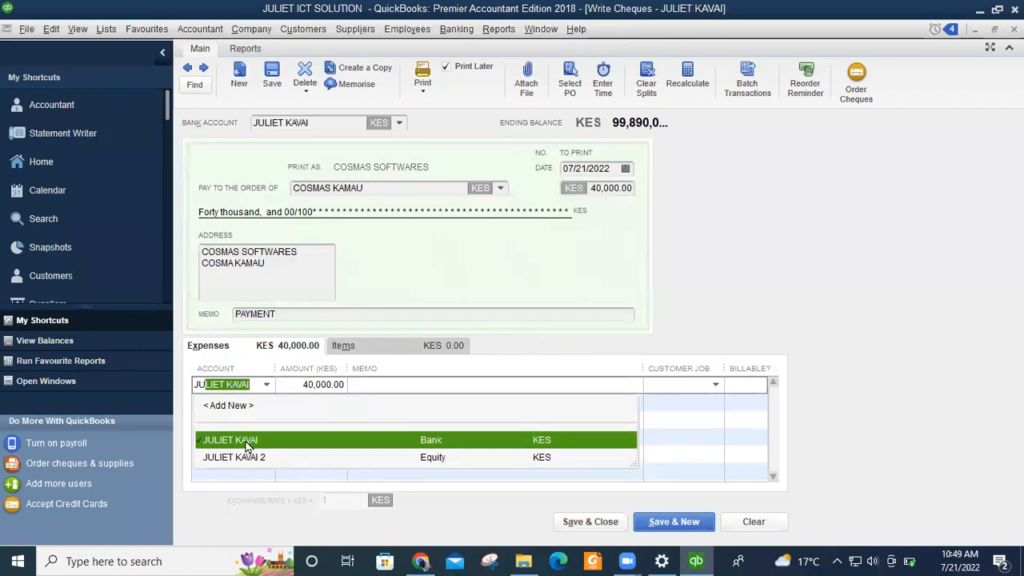
pyautogui.click(242, 443)
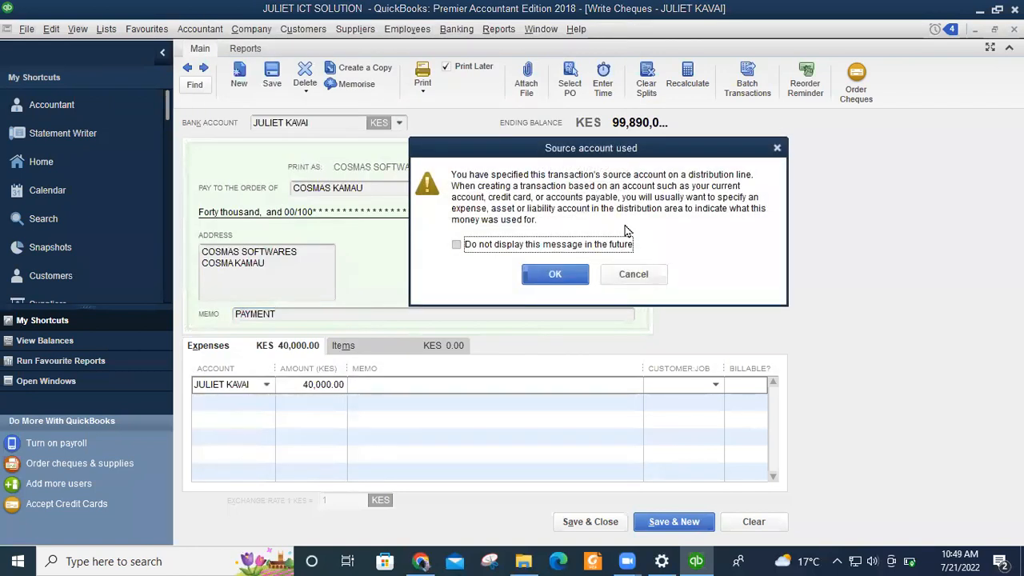
pyautogui.click(553, 274)
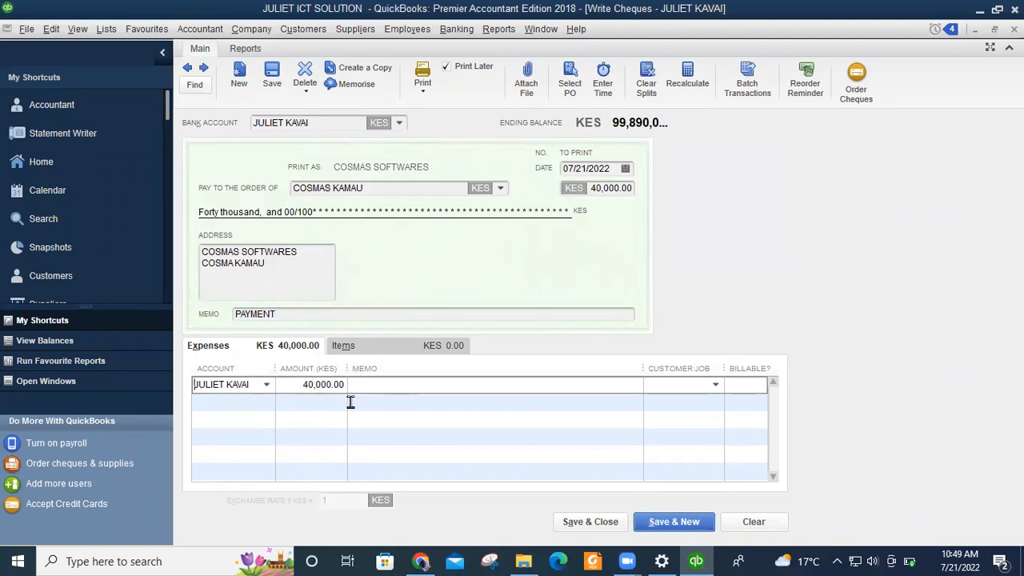
pyautogui.click(589, 528)
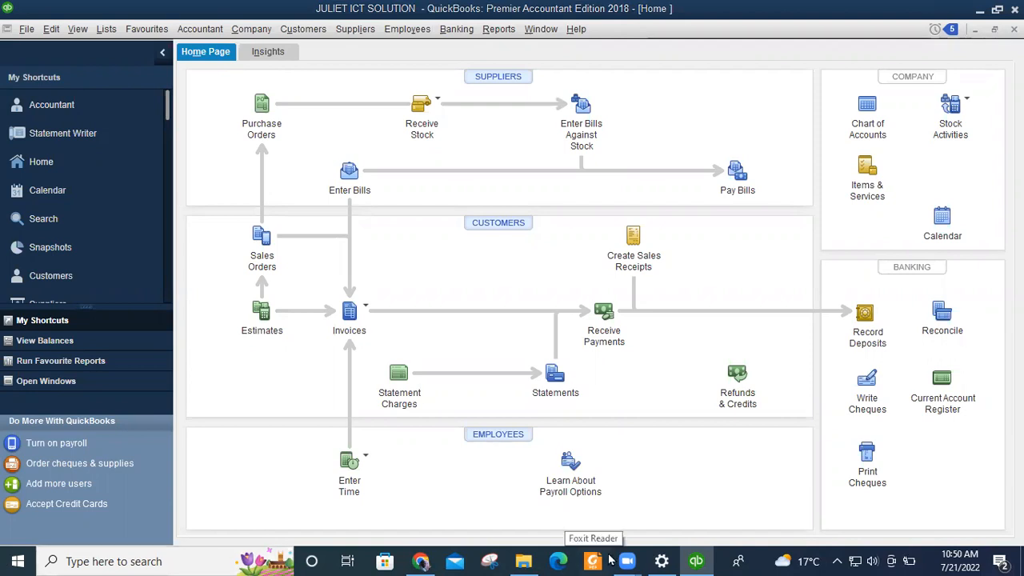
# Write a new cheque to HILLARY HARDWARES for KES 70,000.00.
pyautogui.moveTo(610, 560); pyautogui.dragTo(697, 561)
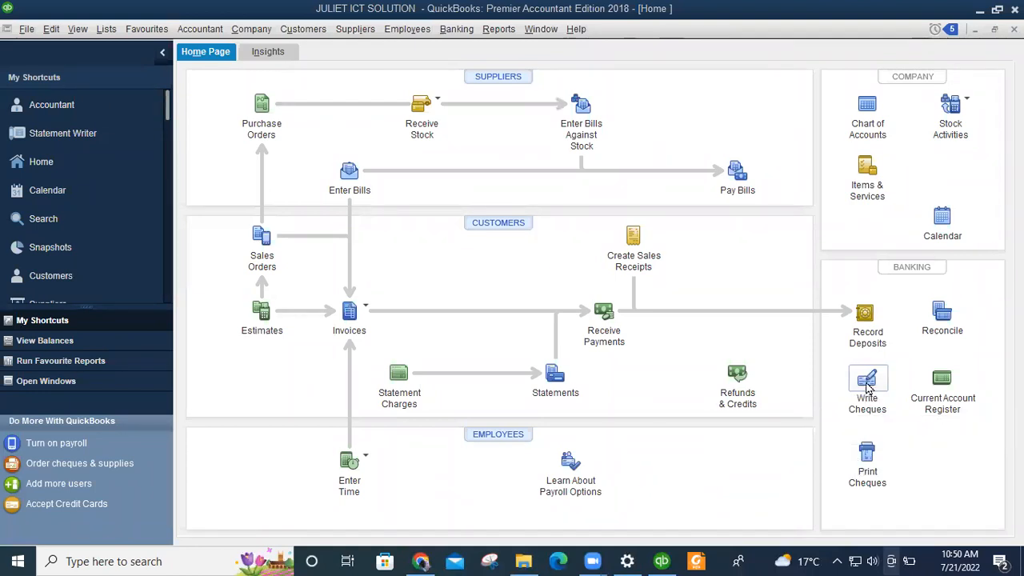
pyautogui.click(868, 388)
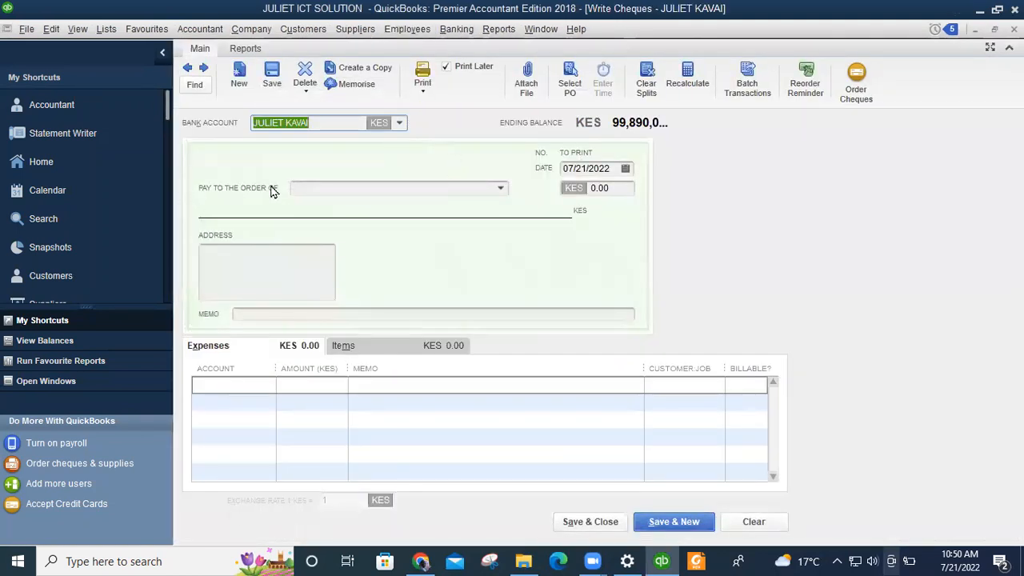
pyautogui.click(500, 188)
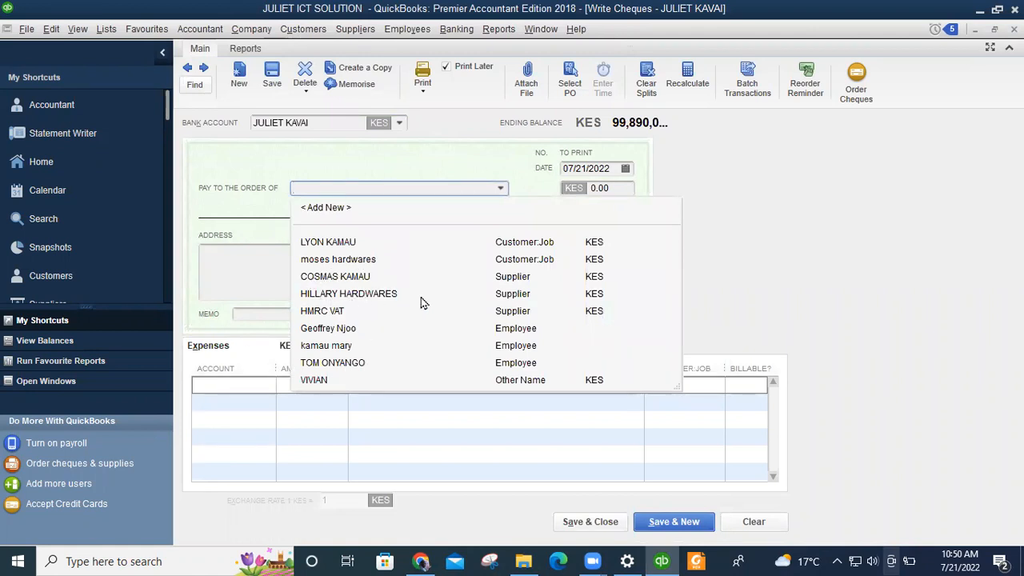
pyautogui.click(358, 294)
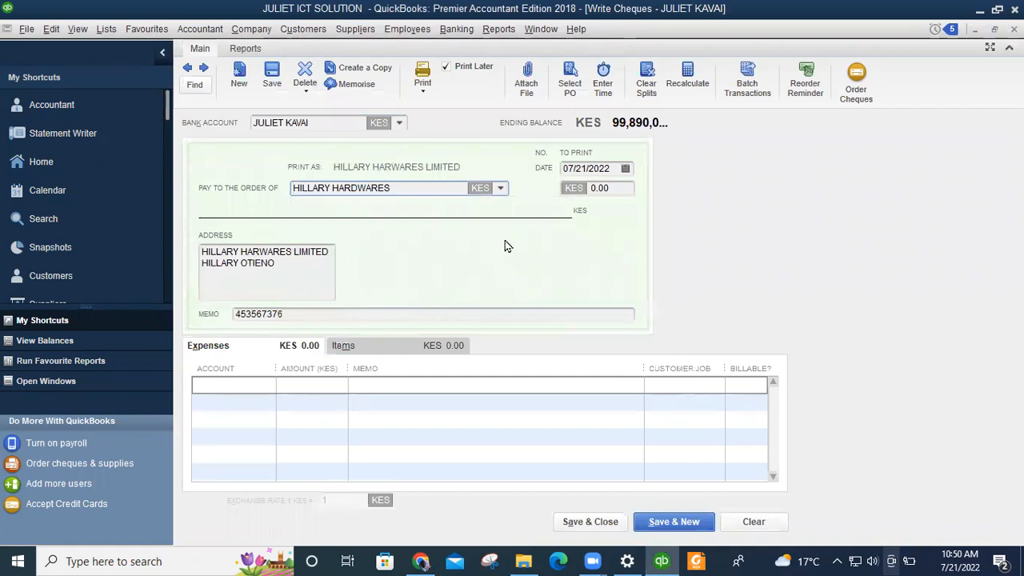
pyautogui.click(606, 188)
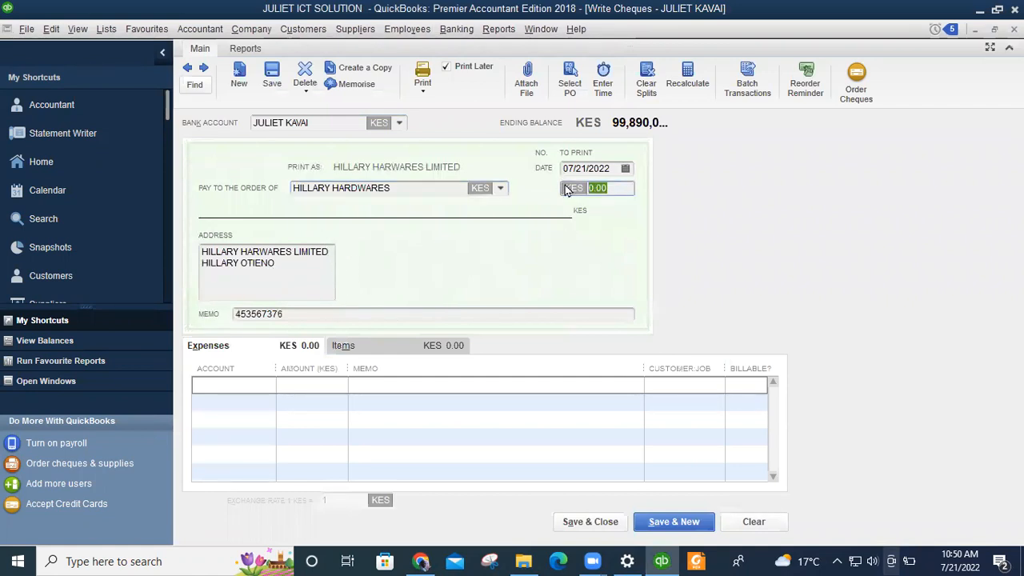
pyautogui.write('70000')
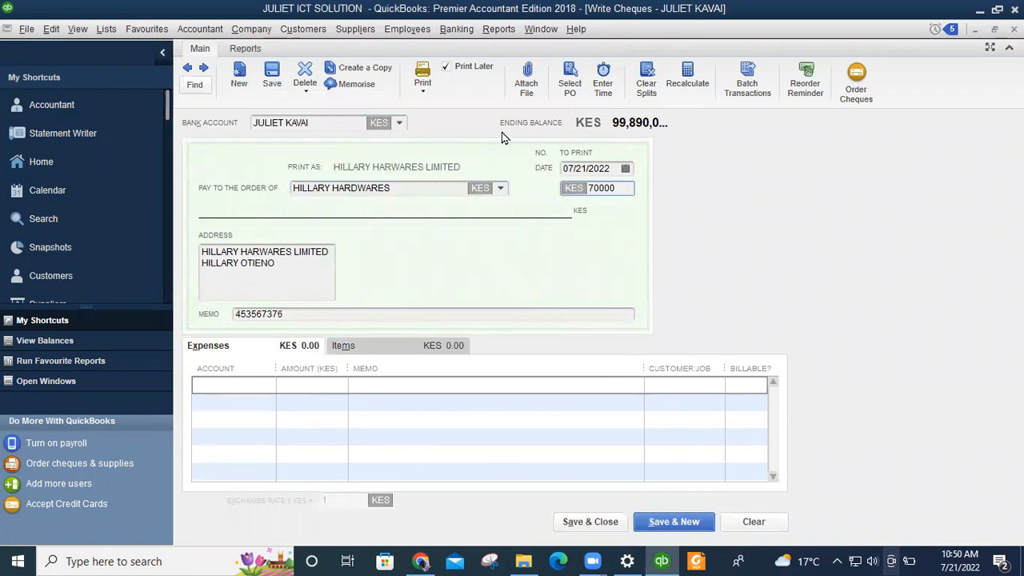
pyautogui.click(306, 295)
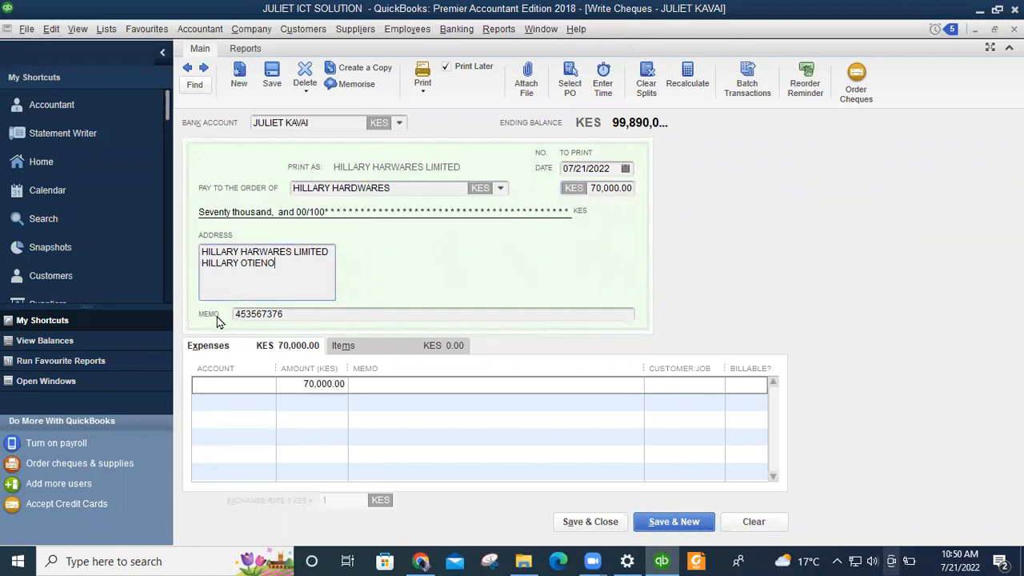
# Replace the hardware cheque's memo with PAYMENT, correcting a typo.
pyautogui.click(291, 318)
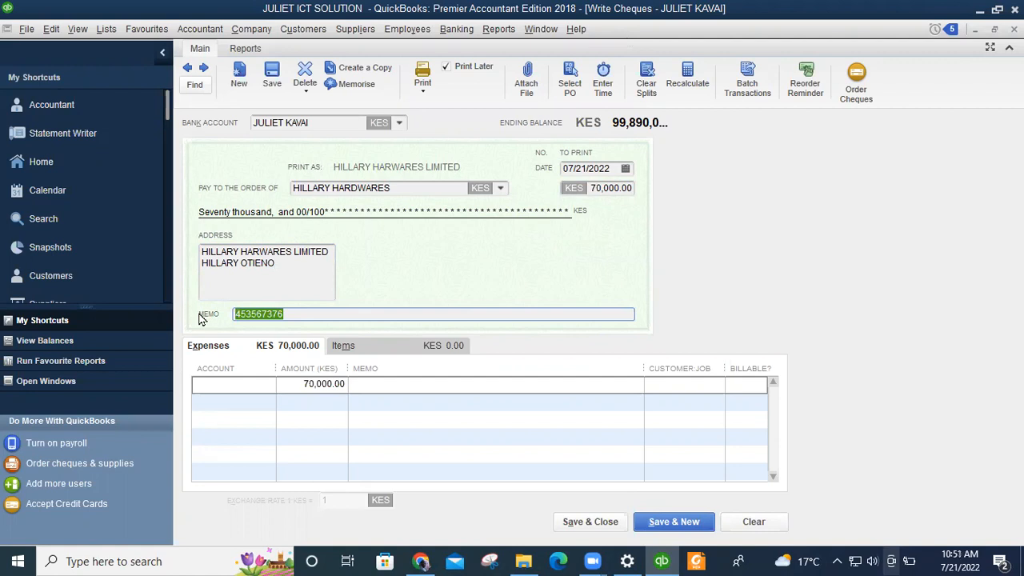
pyautogui.write('P')
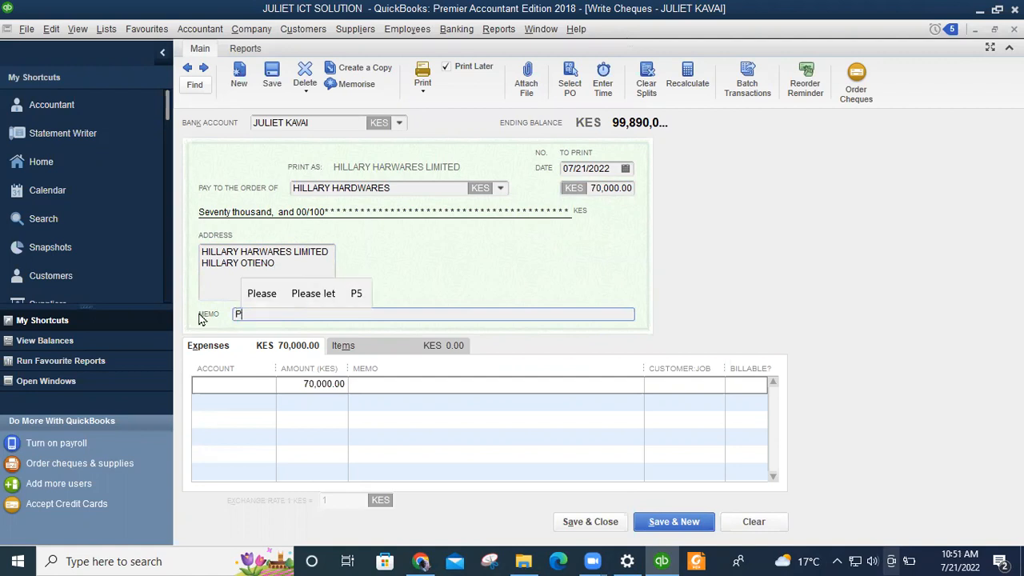
pyautogui.write('AM')
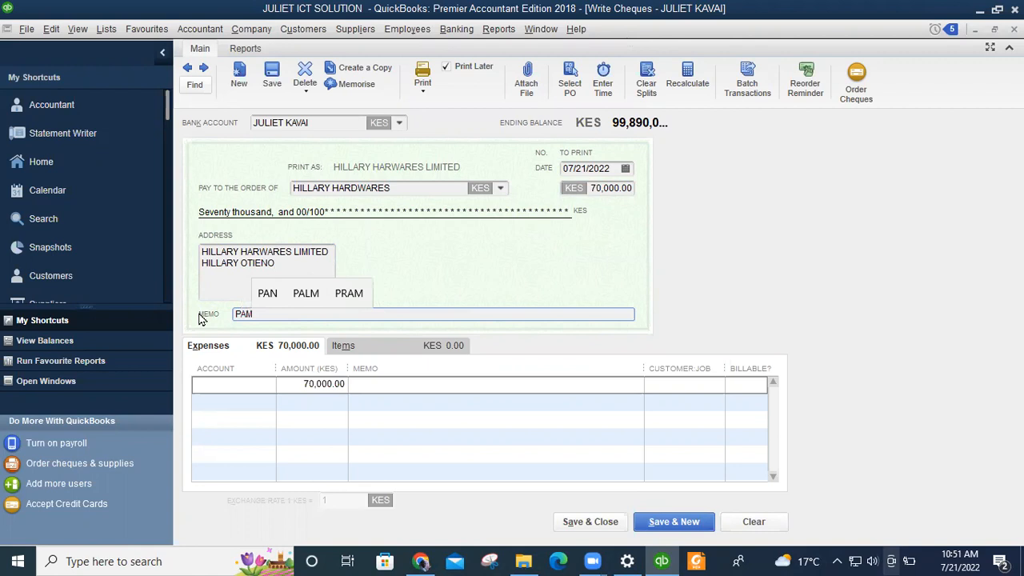
pyautogui.press('BackSpace')
pyautogui.write('YMENT')
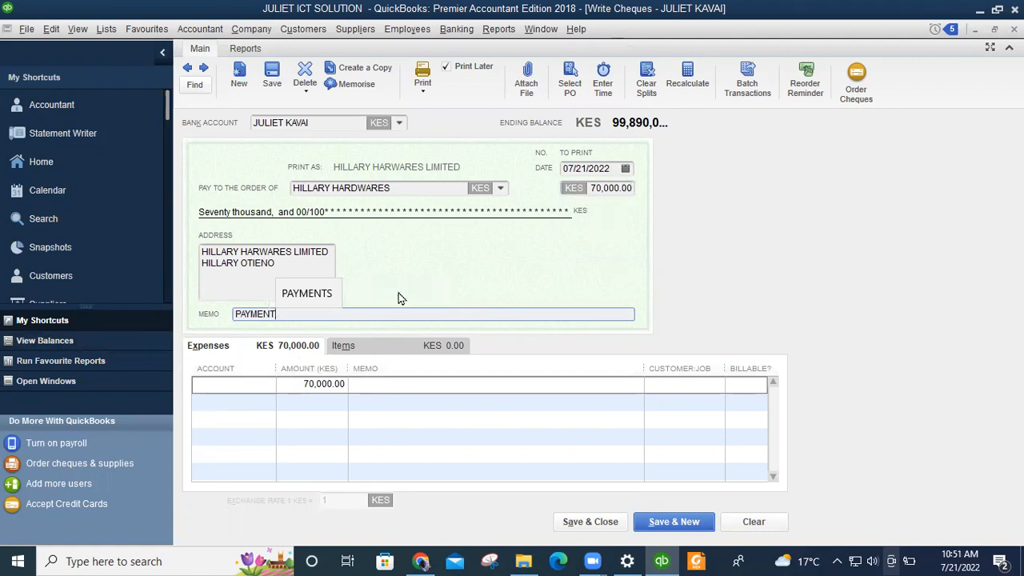
# Charge the 70,000.00 expense line to the bank account and save the cheque.
pyautogui.click(227, 384)
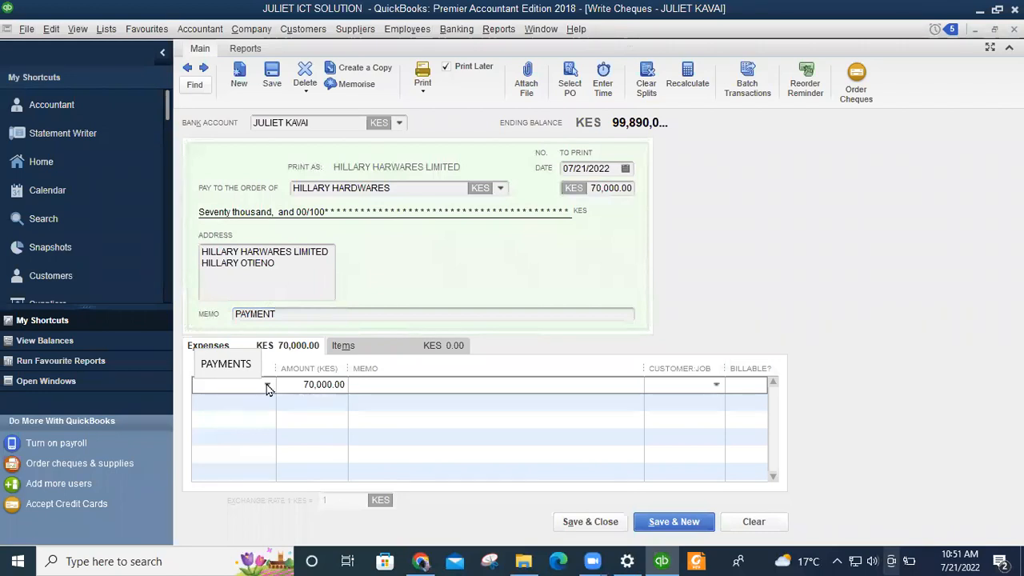
pyautogui.click(267, 385)
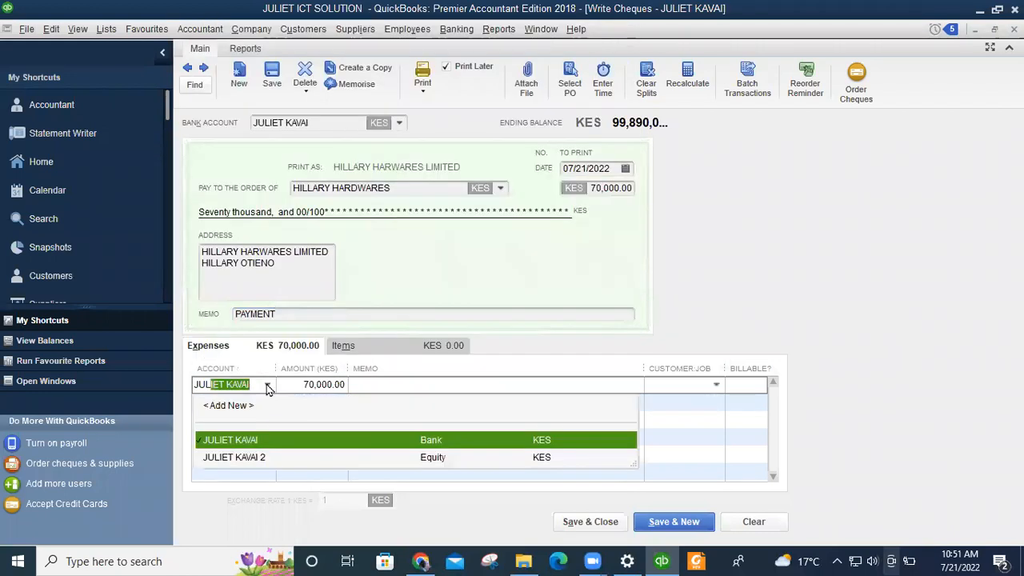
pyautogui.click(252, 439)
pyautogui.click(358, 387)
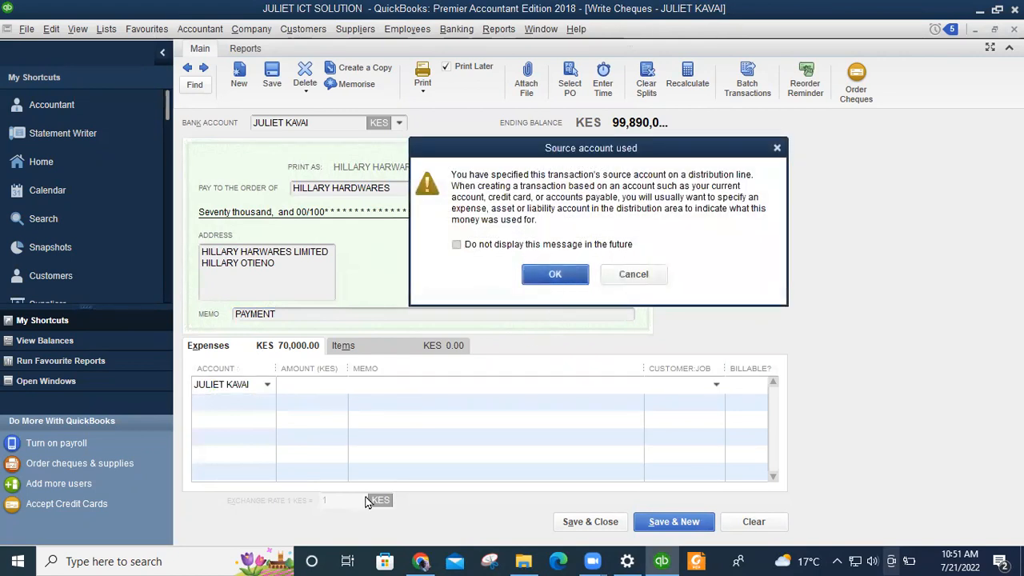
pyautogui.press('Return')
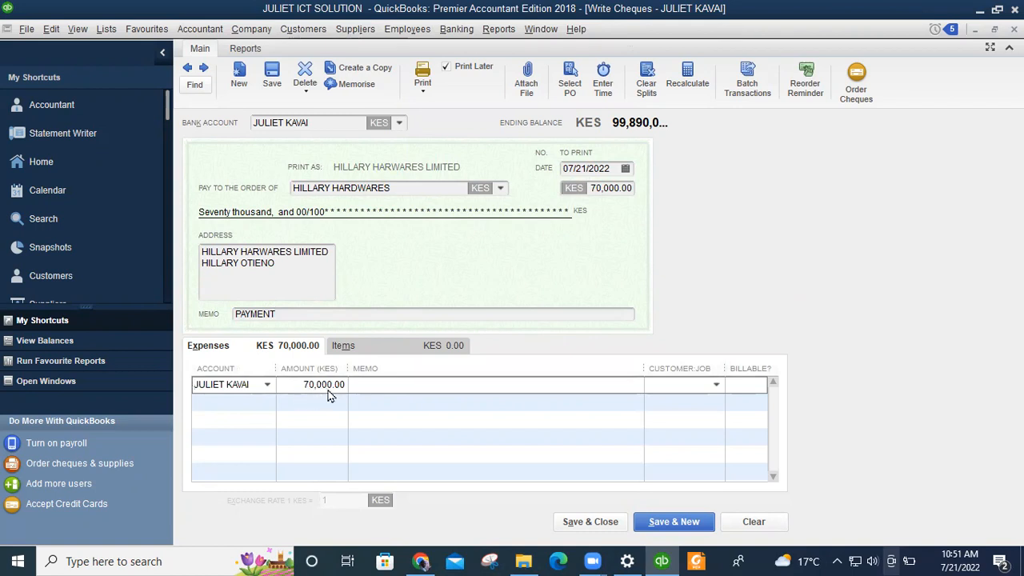
pyautogui.click(599, 522)
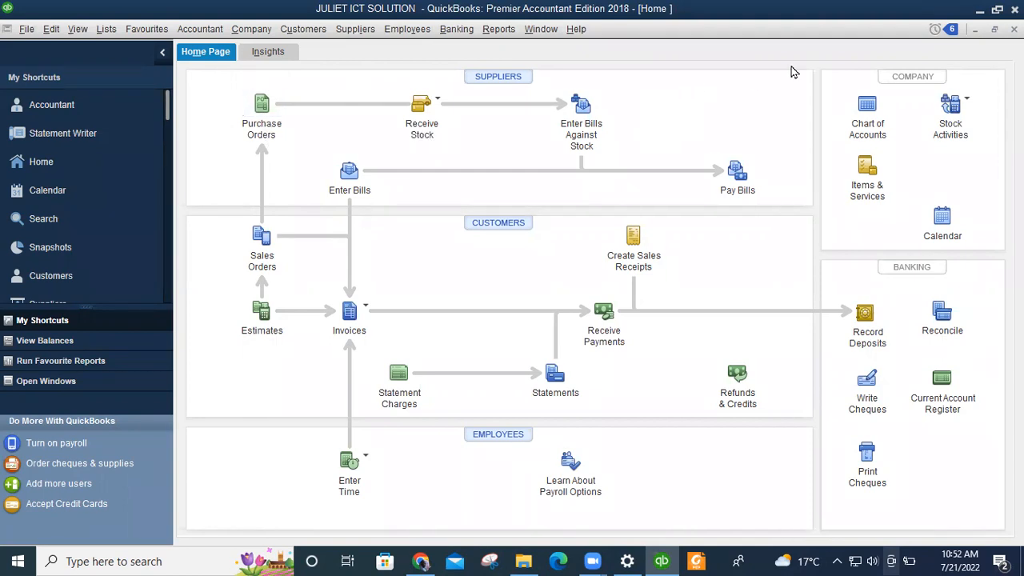
# Start a new purchase order and choose its supplier.
pyautogui.click(261, 108)
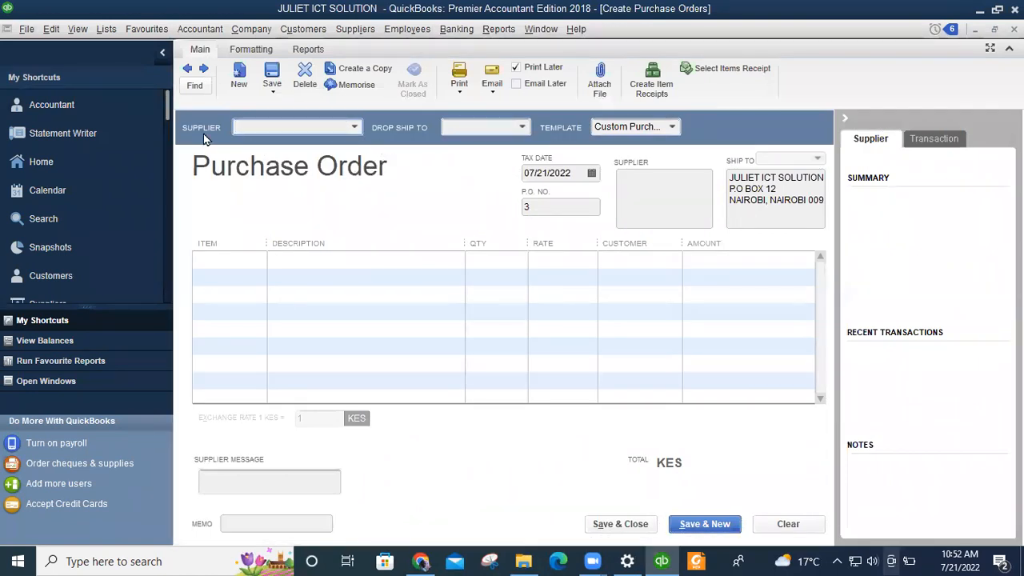
pyautogui.click(353, 127)
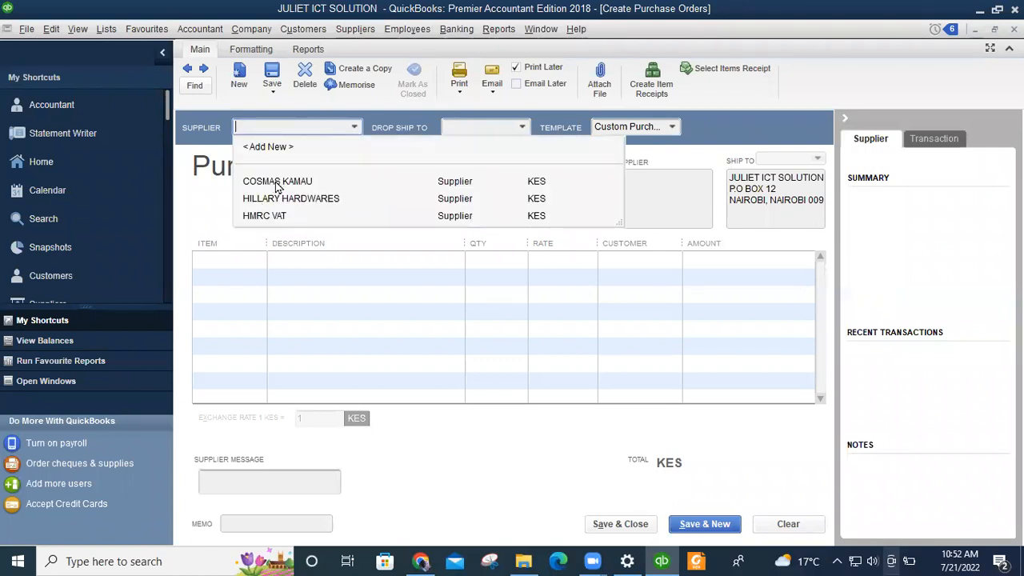
pyautogui.click(276, 182)
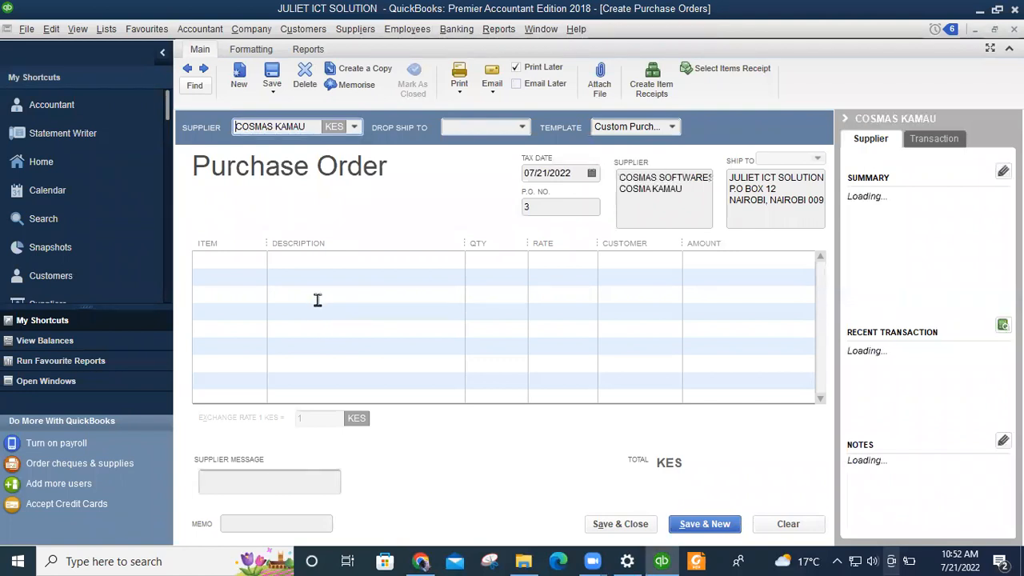
# Add a WINDOWS 10 line described SOFTWARE, quantity 5 at 2,000.00, totalling 10,000.00.
pyautogui.click(257, 259)
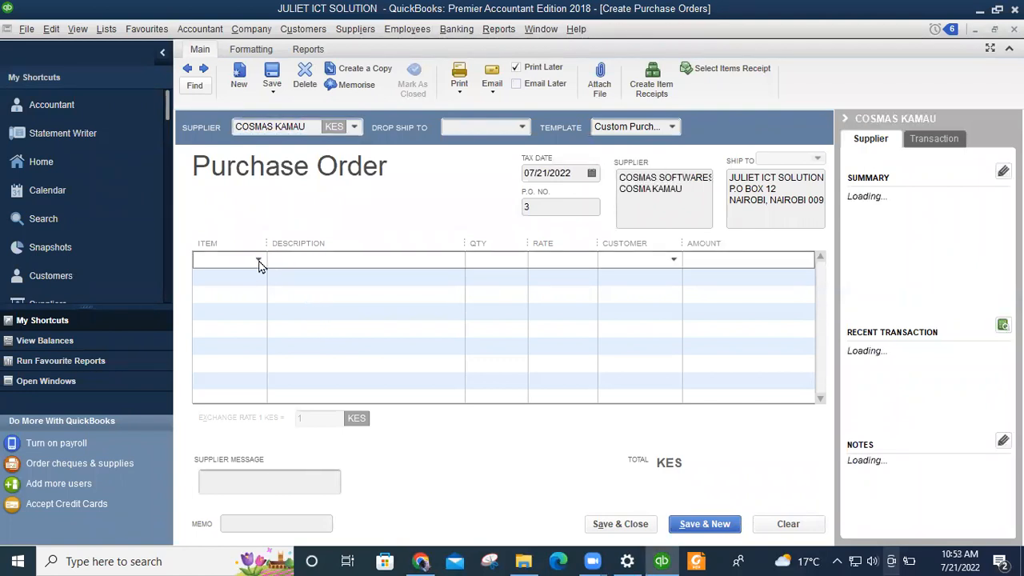
pyautogui.click(258, 260)
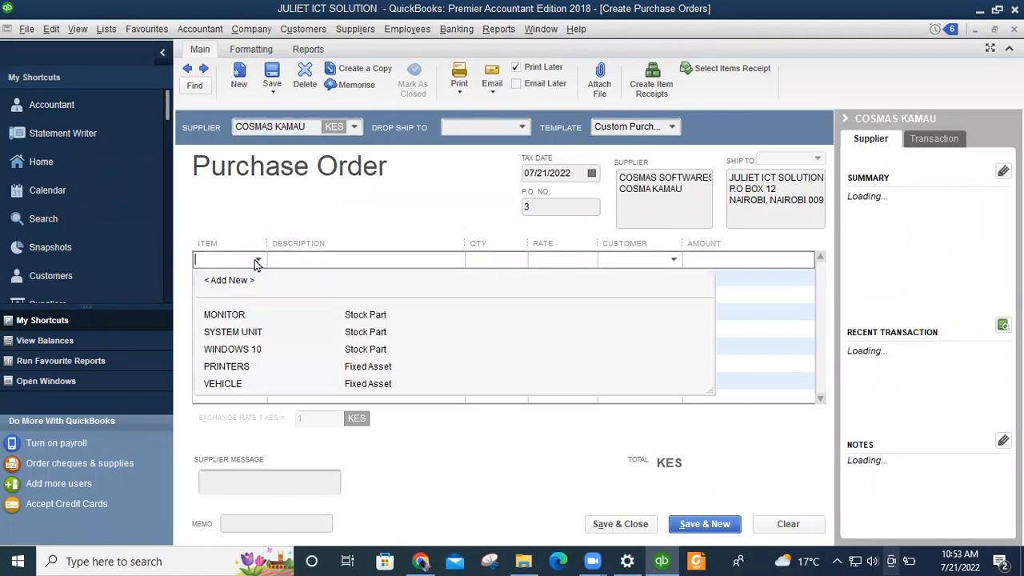
pyautogui.click(245, 352)
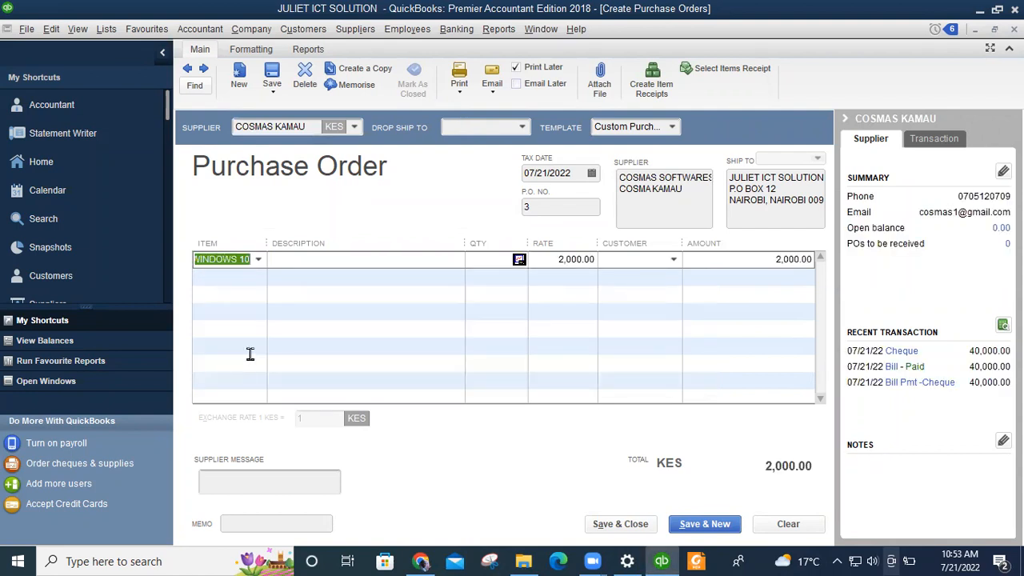
pyautogui.click(338, 261)
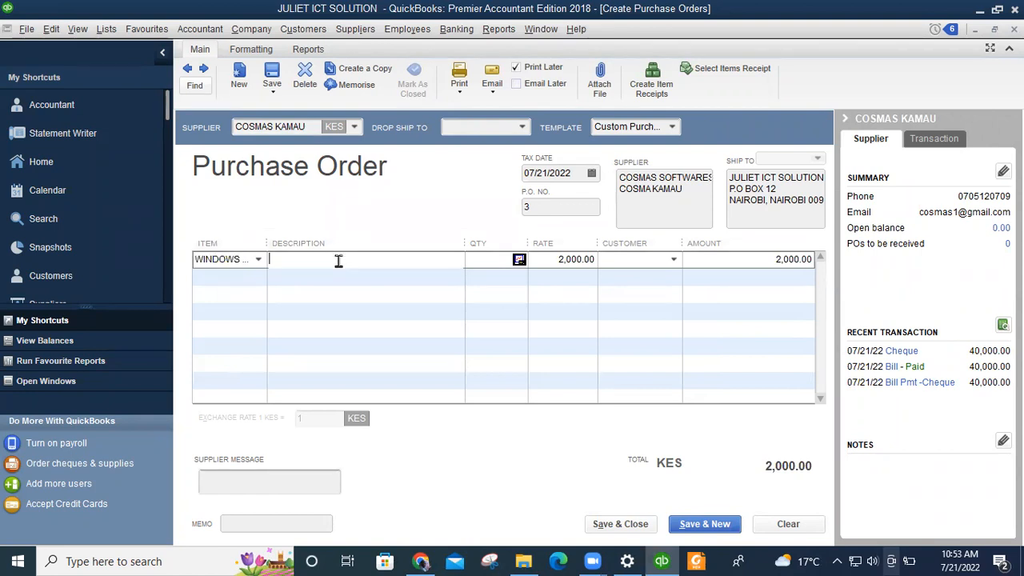
pyautogui.write('S')
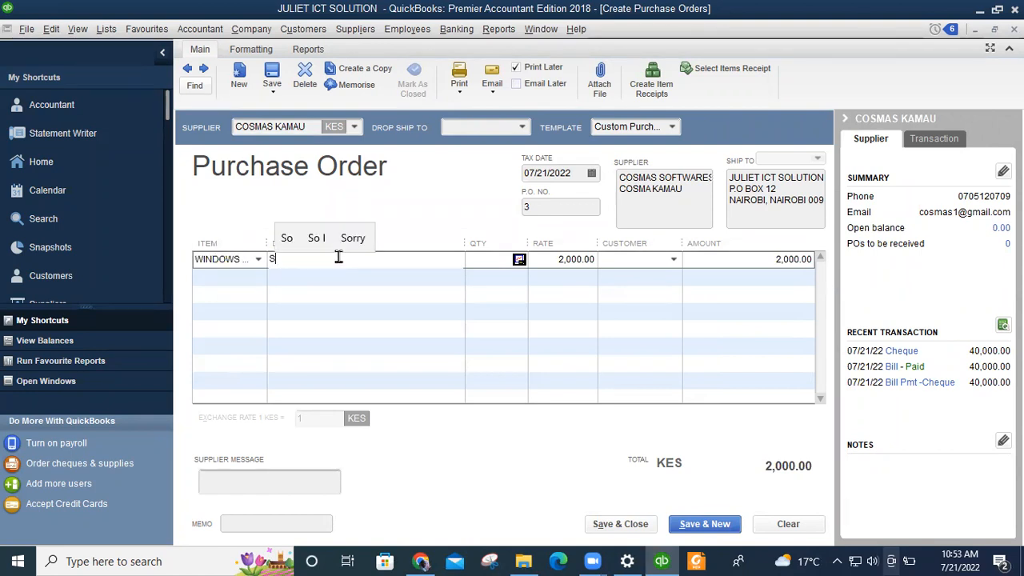
pyautogui.write('OFT')
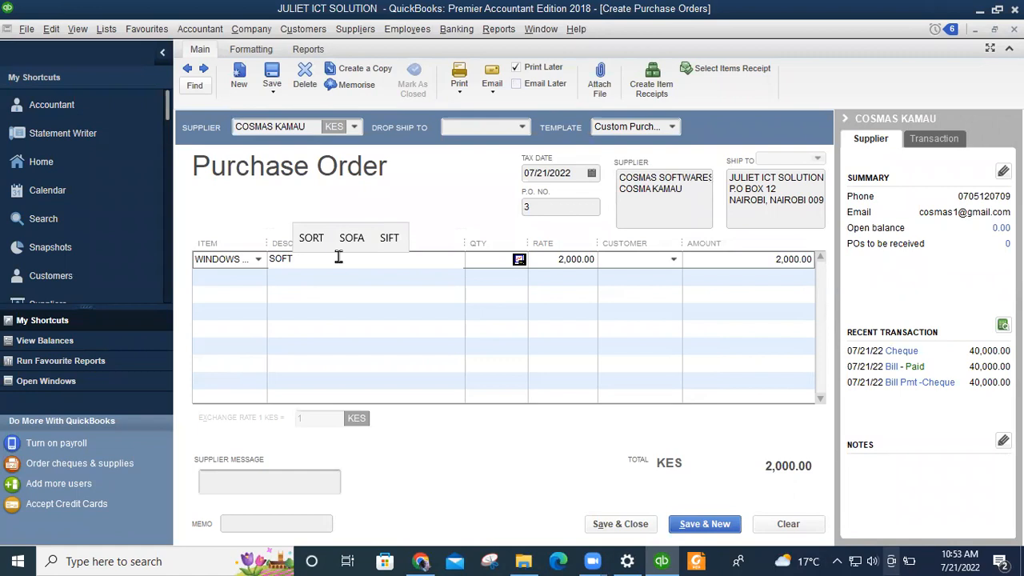
pyautogui.write('WARE')
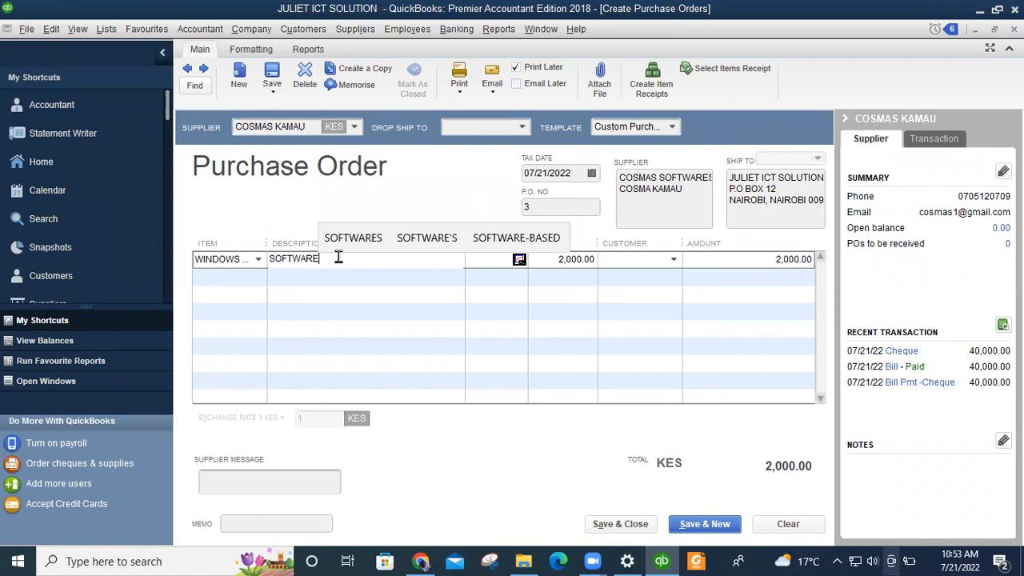
pyautogui.click(503, 257)
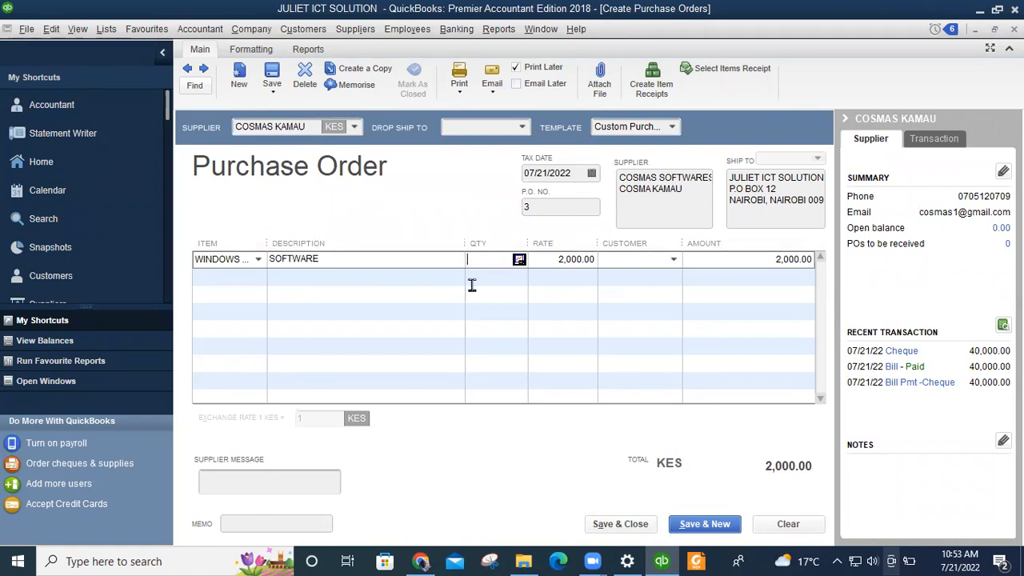
pyautogui.write('5')
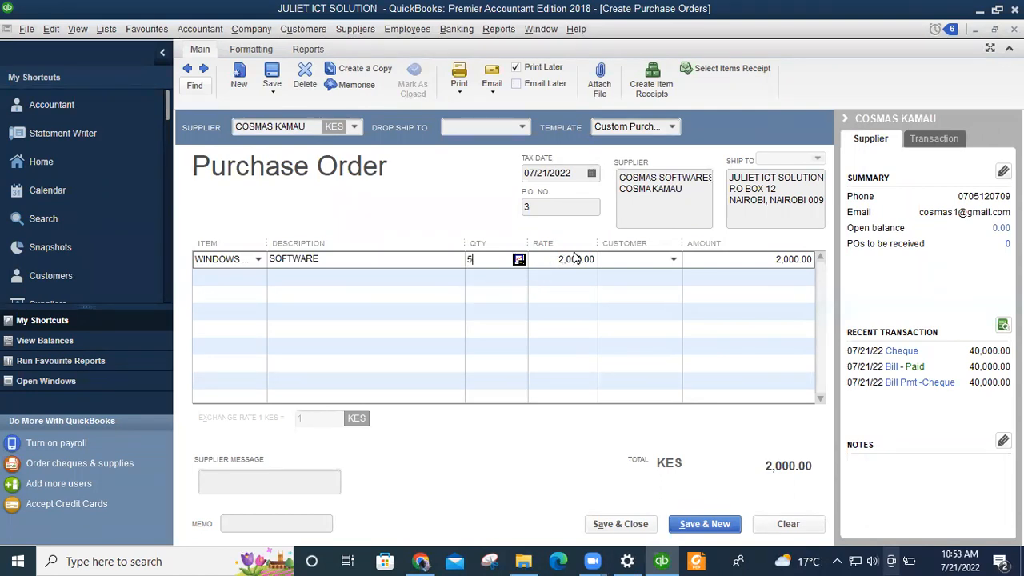
pyautogui.click(352, 277)
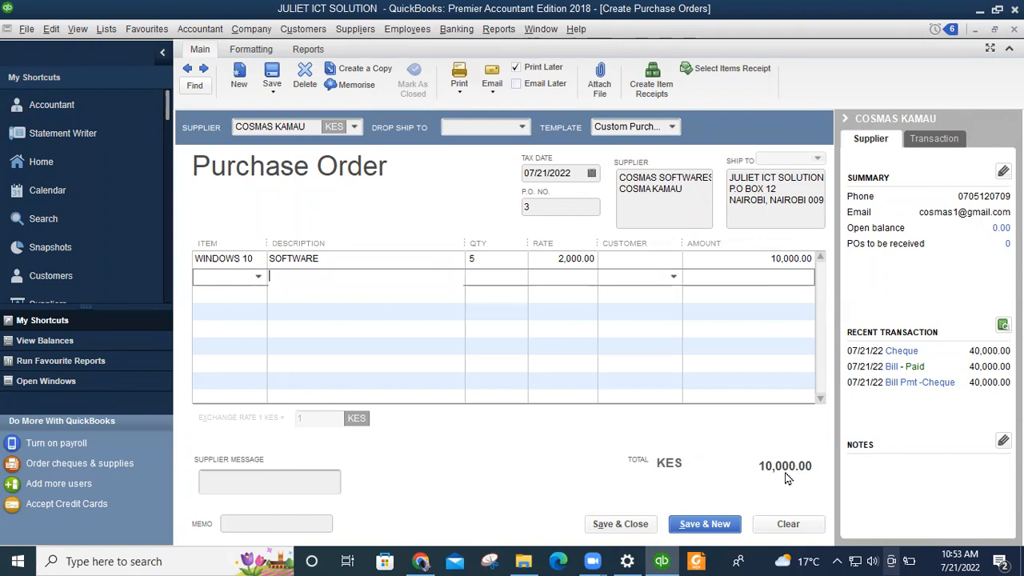
pyautogui.click(238, 491)
# Set the supplier message to WELCOME BACK AGAIN and the memo to PURCHASE.
pyautogui.write('T')
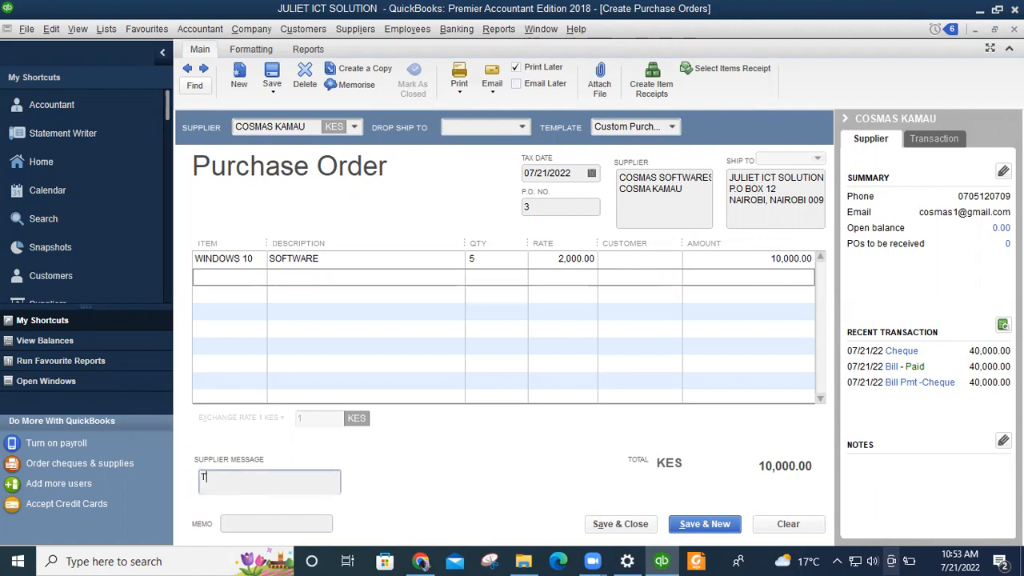
pyautogui.write('HANK')
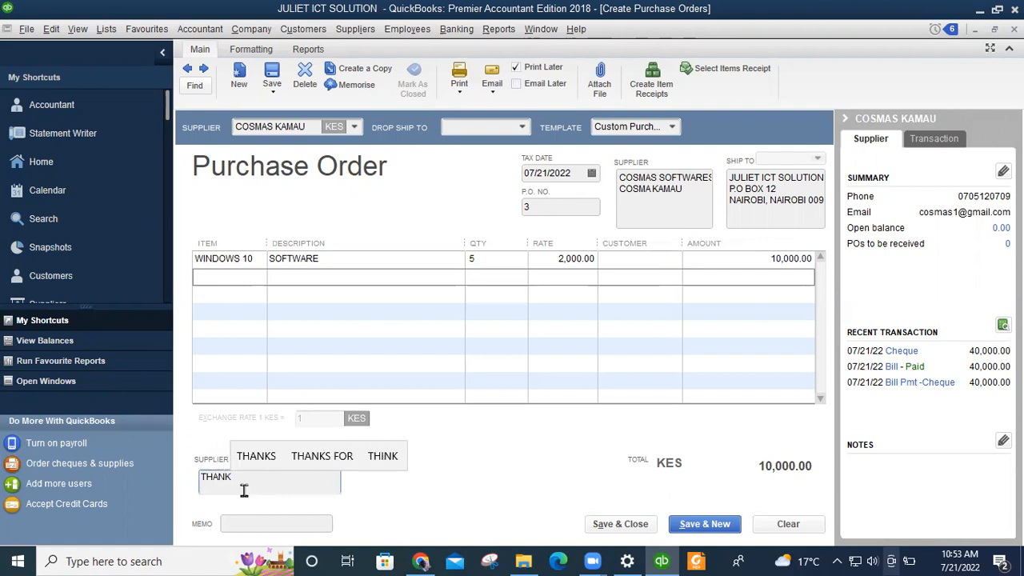
pyautogui.write(' F')
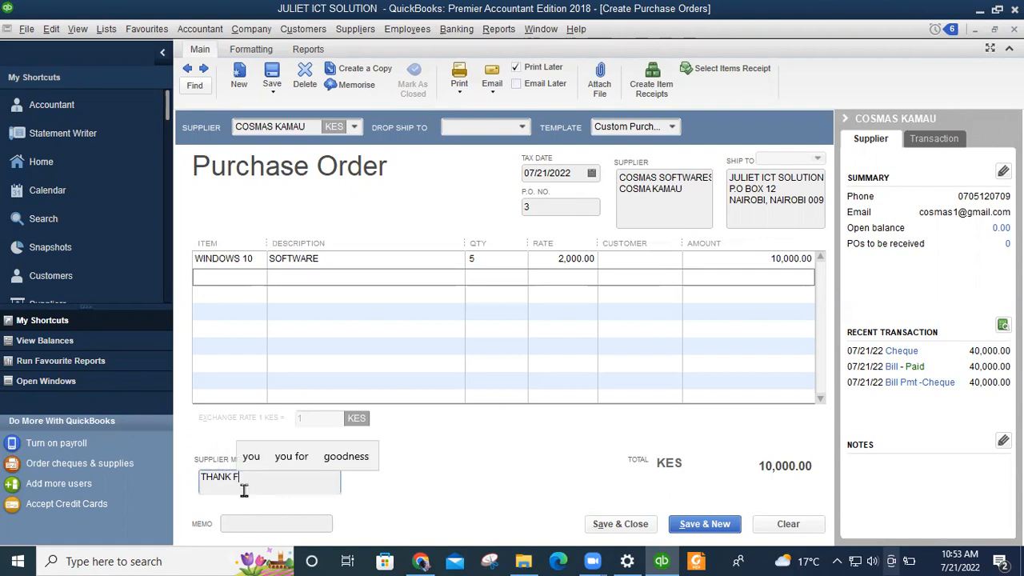
pyautogui.write('OR ')
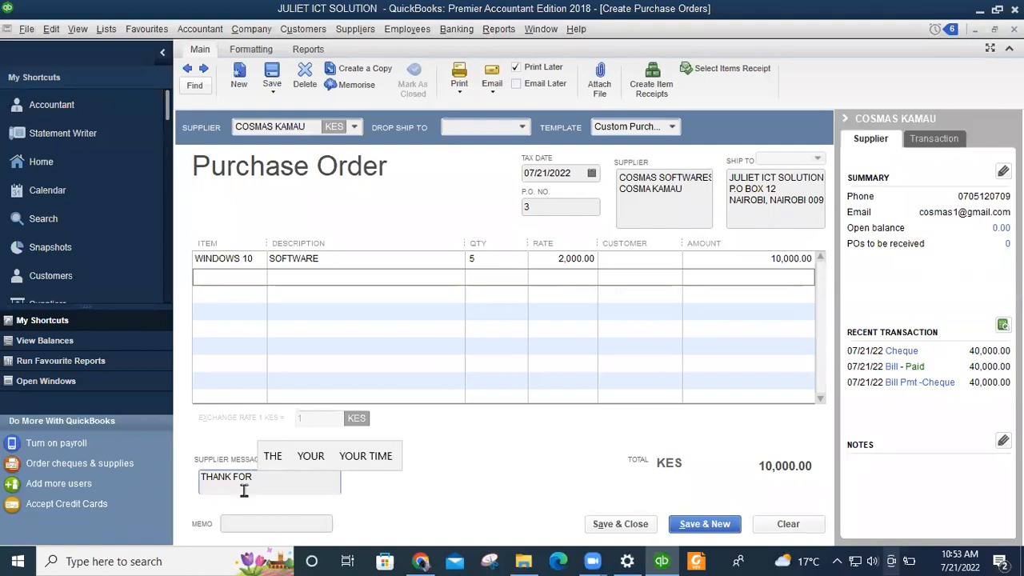
pyautogui.write('YOU')
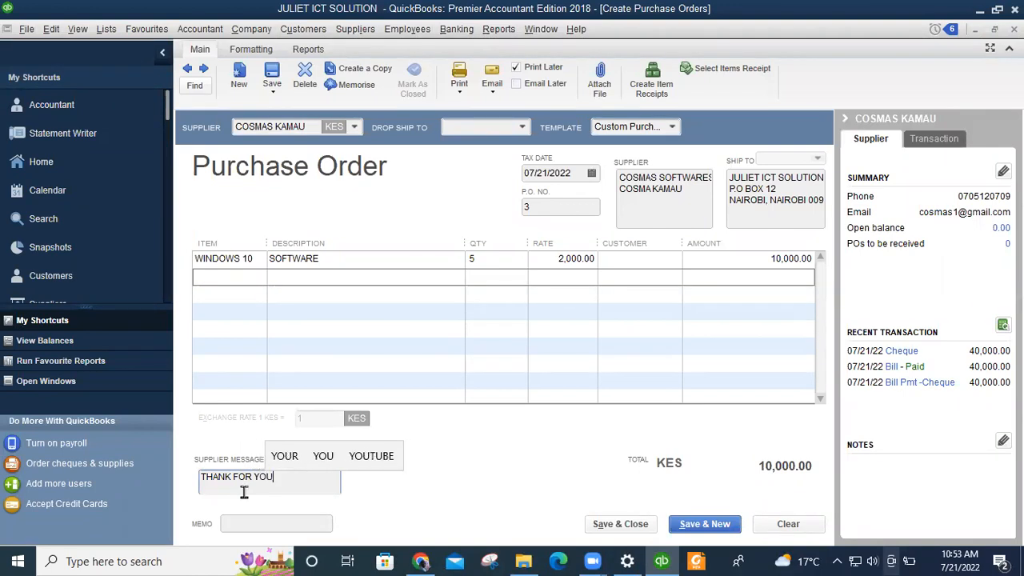
pyautogui.write('R PURCHASE')
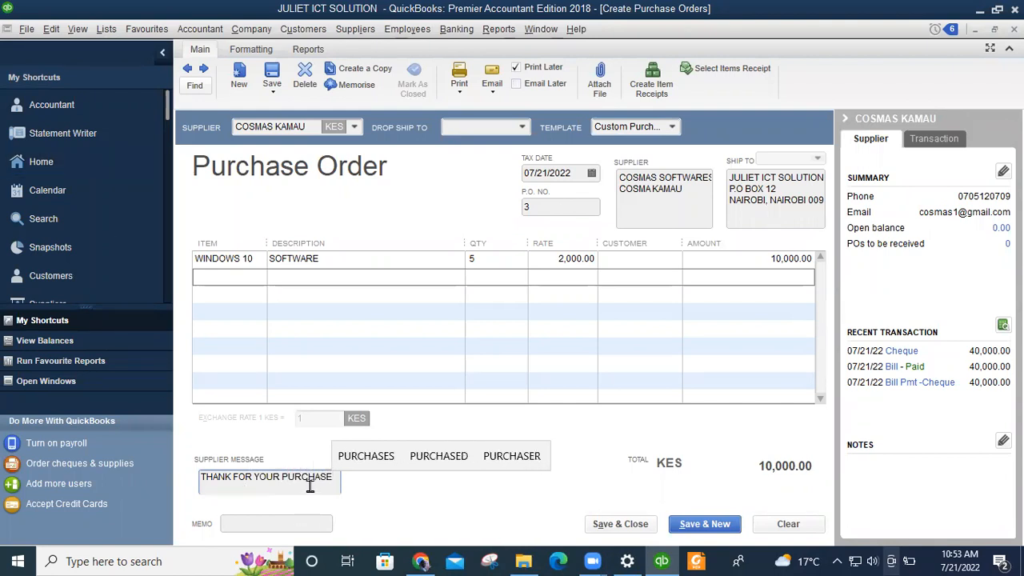
pyautogui.moveTo(331, 476); pyautogui.dragTo(196, 479)
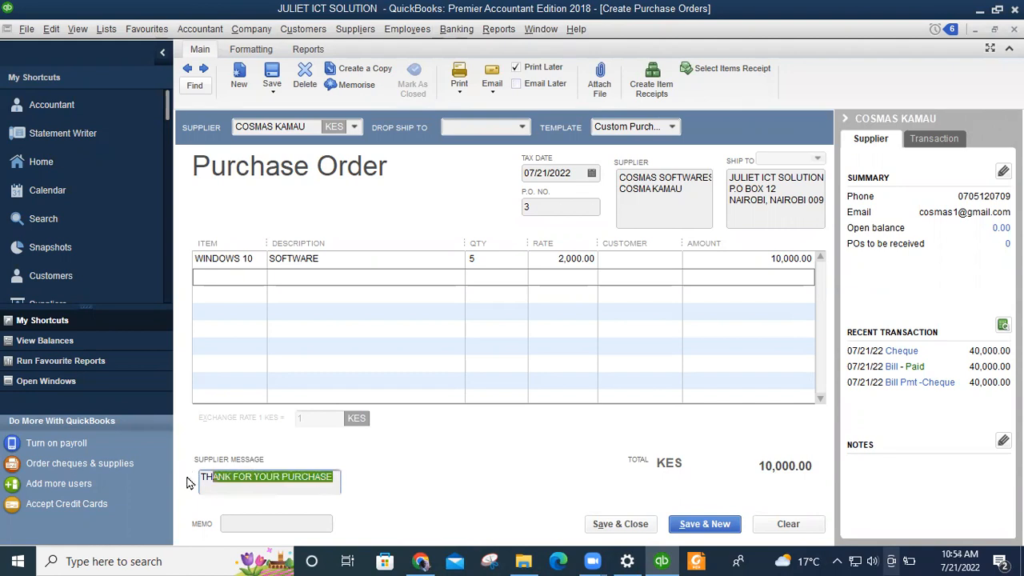
pyautogui.write('WELC')
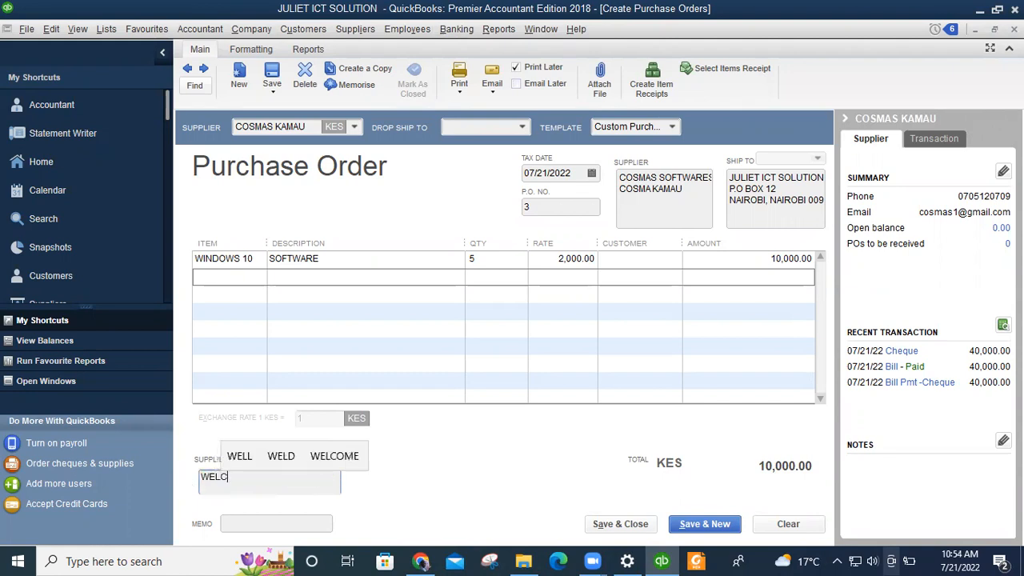
pyautogui.write('OME BA')
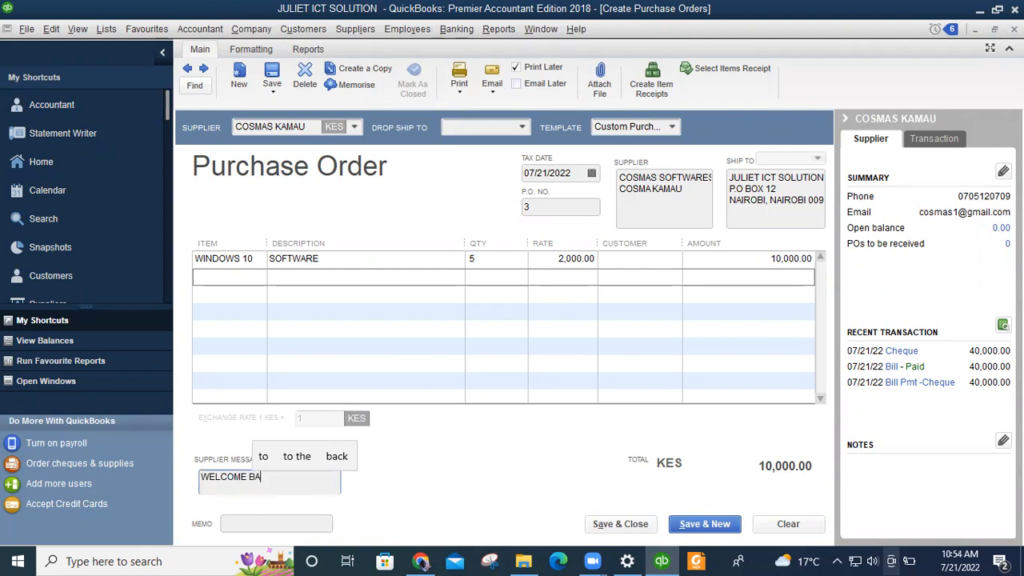
pyautogui.write('CK AGAIN')
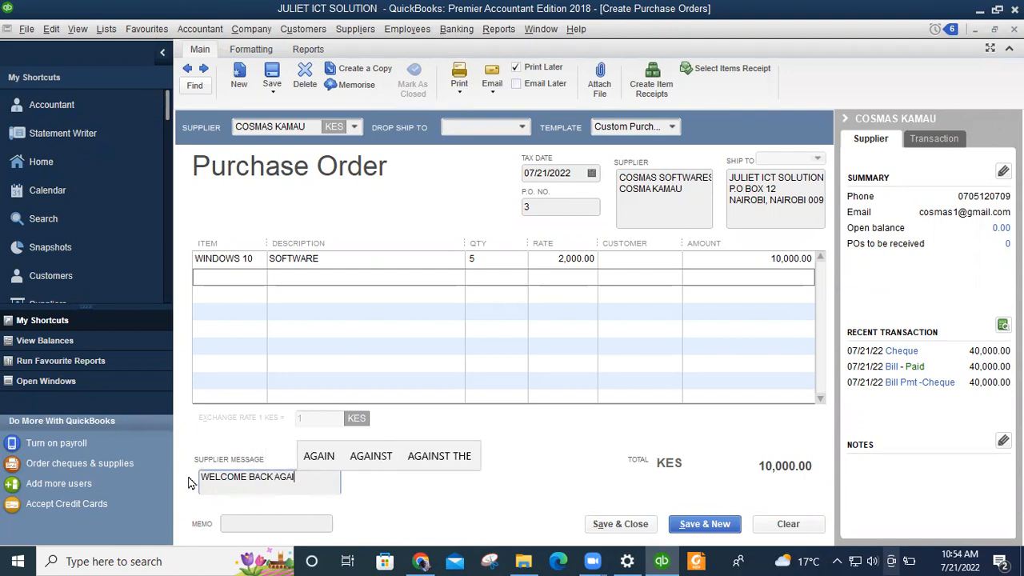
pyautogui.click(265, 525)
pyautogui.write('PURCHASE')
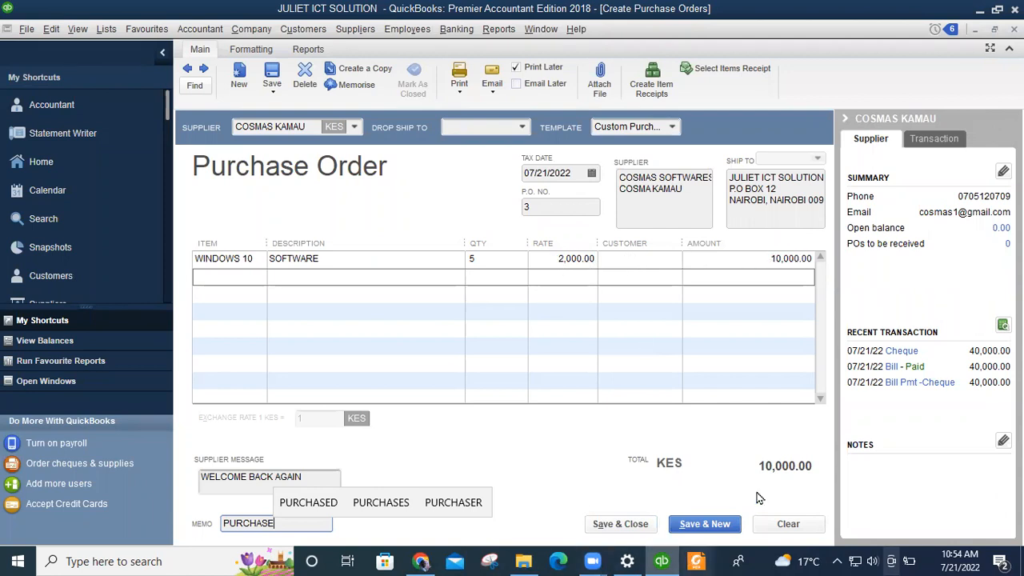
# Save the purchase order and begin Receive Stock with Bill, dismissing the VAT notice.
pyautogui.click(628, 524)
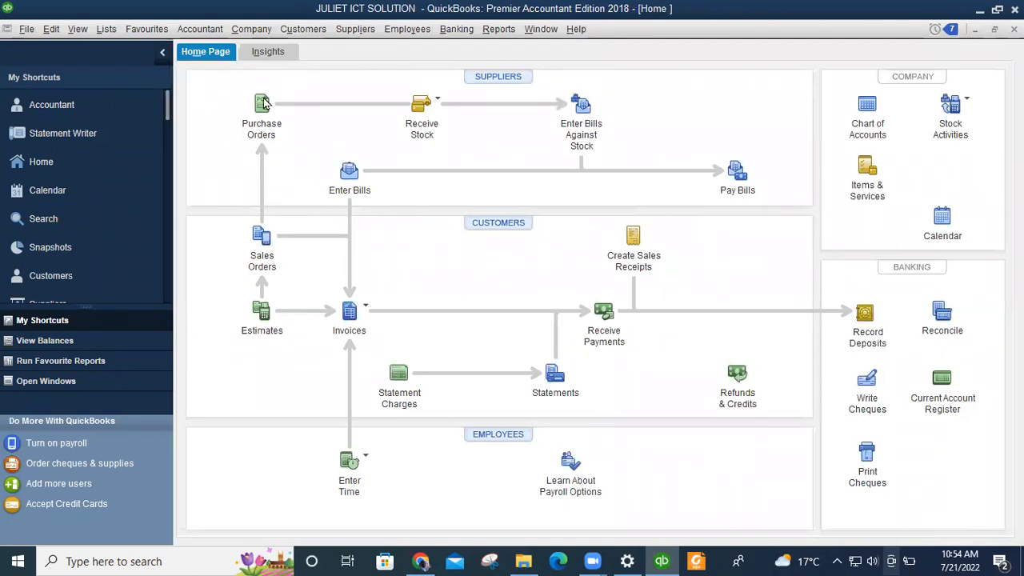
pyautogui.click(434, 109)
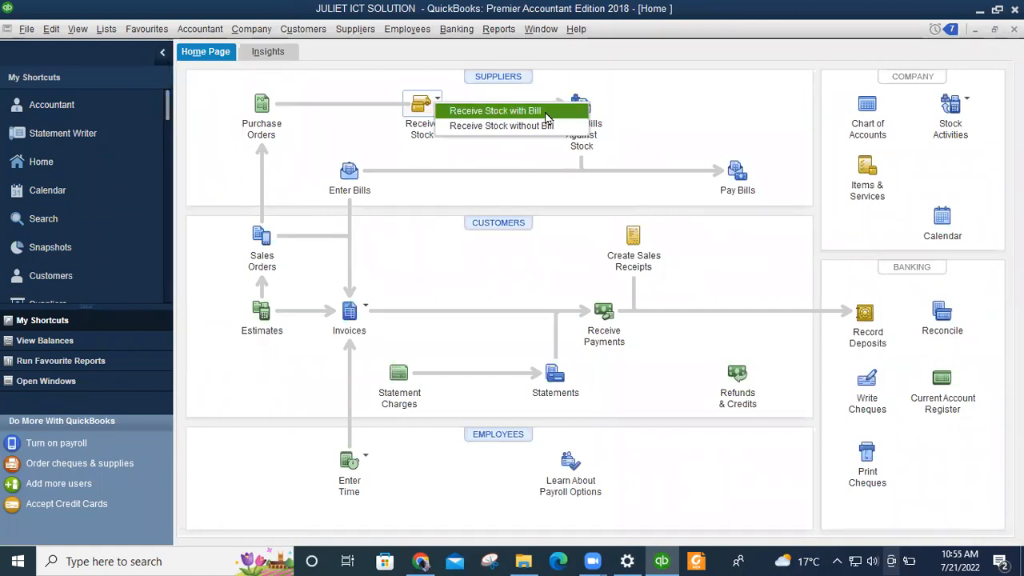
pyautogui.click(496, 110)
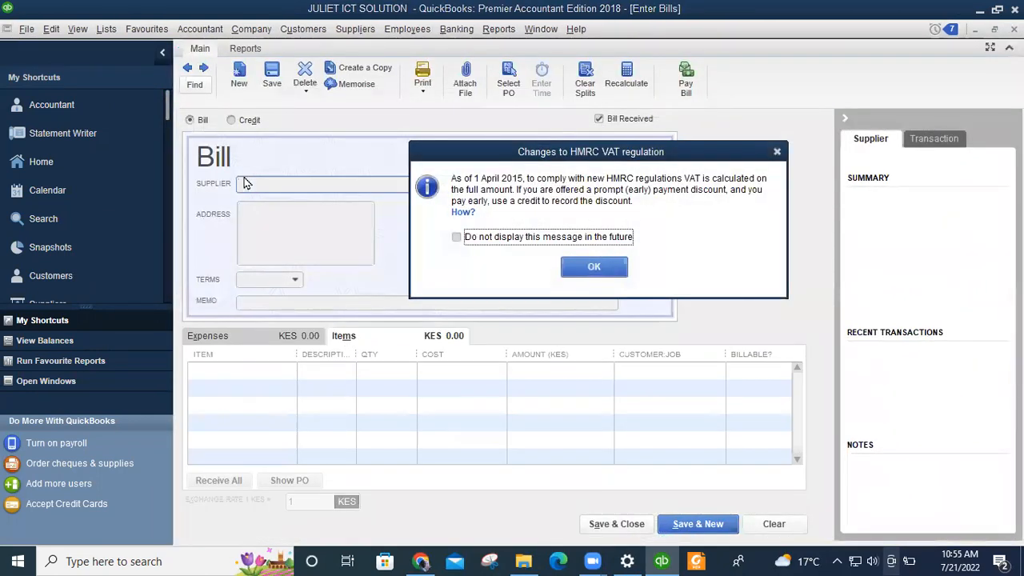
pyautogui.click(592, 267)
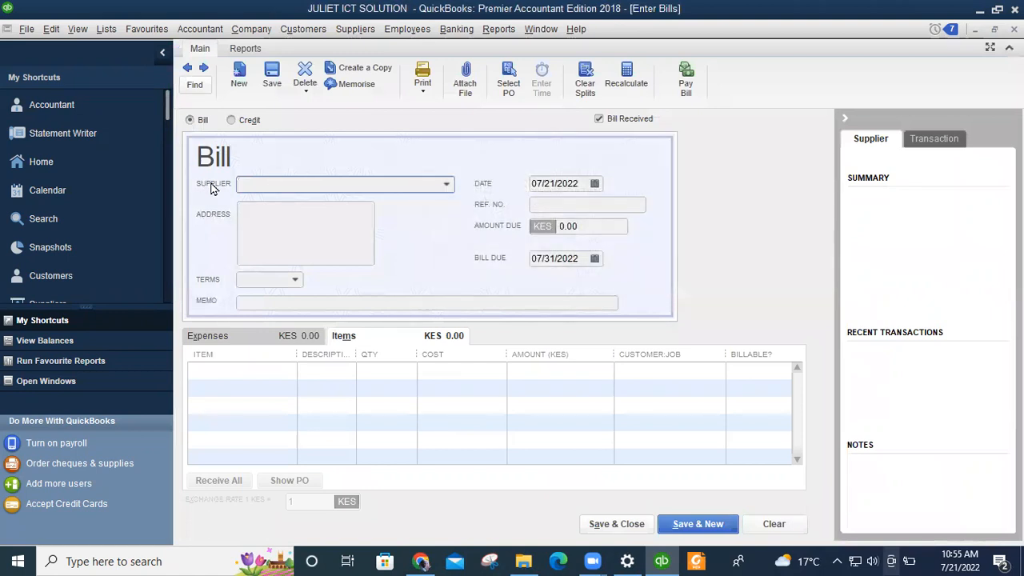
# Pick the supplier and pull purchase order 3 into the bill, KES 10,000.00 due.
pyautogui.click(448, 188)
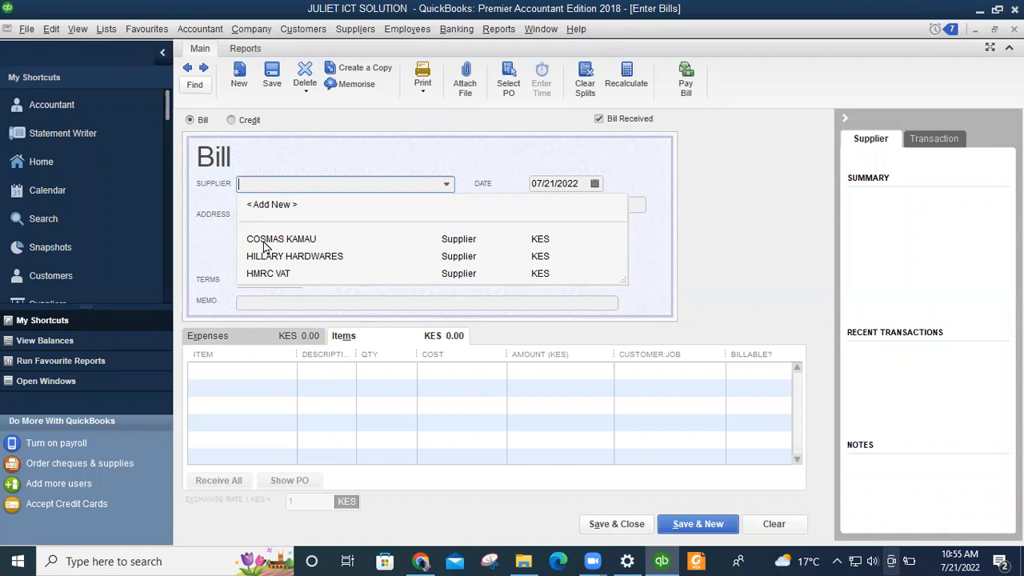
pyautogui.click(264, 240)
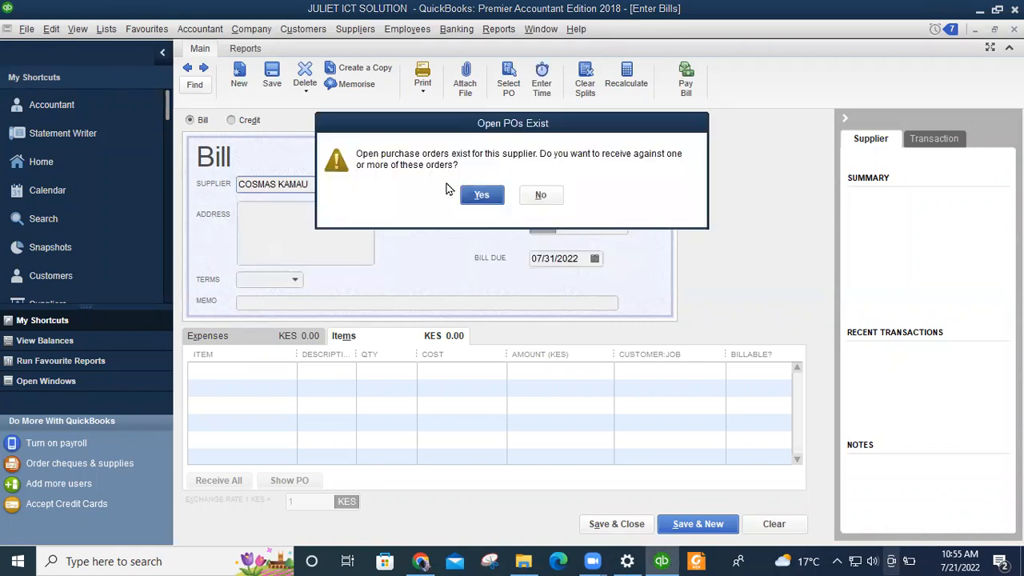
pyautogui.click(478, 196)
pyautogui.click(464, 199)
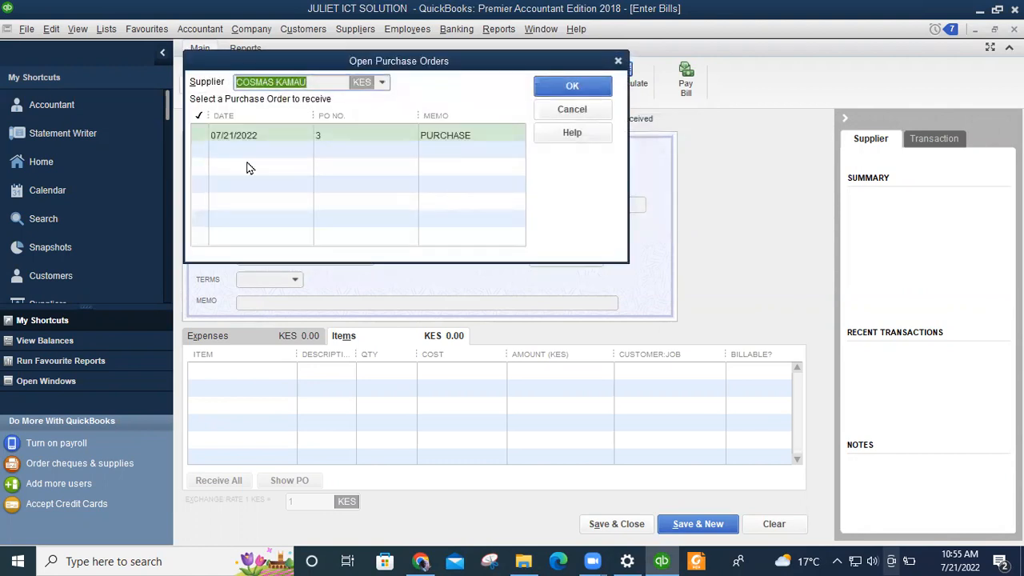
pyautogui.click(199, 137)
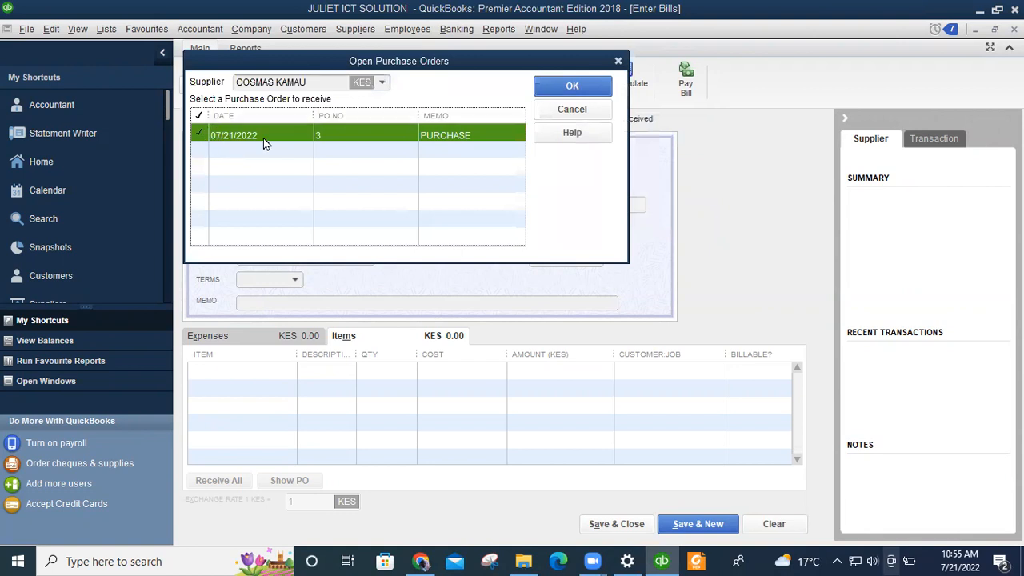
pyautogui.click(573, 88)
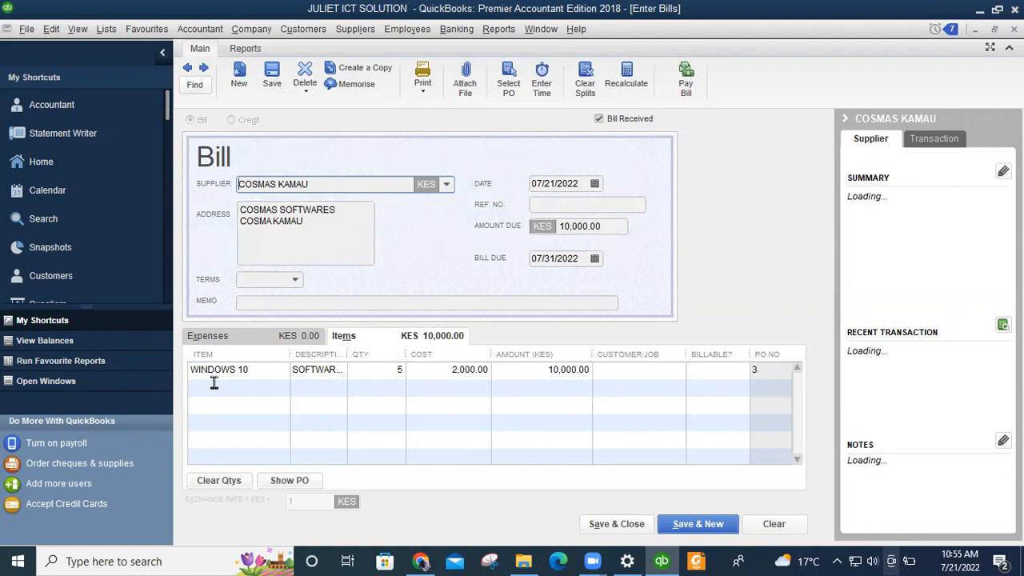
# Give the bill reference number #003 and the memo BILL RECEIVED.
pyautogui.click(563, 204)
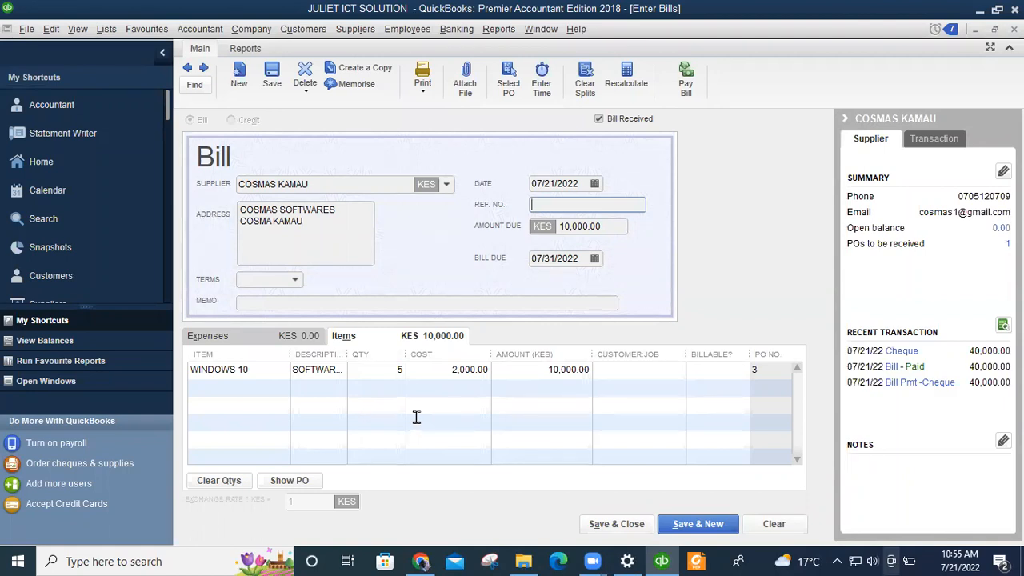
pyautogui.write('#003')
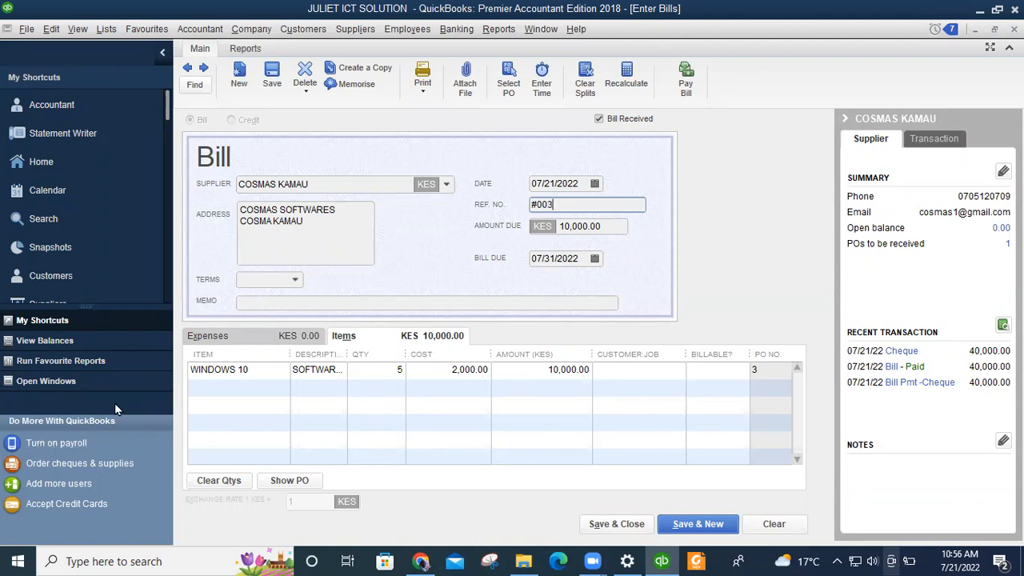
pyautogui.click(265, 307)
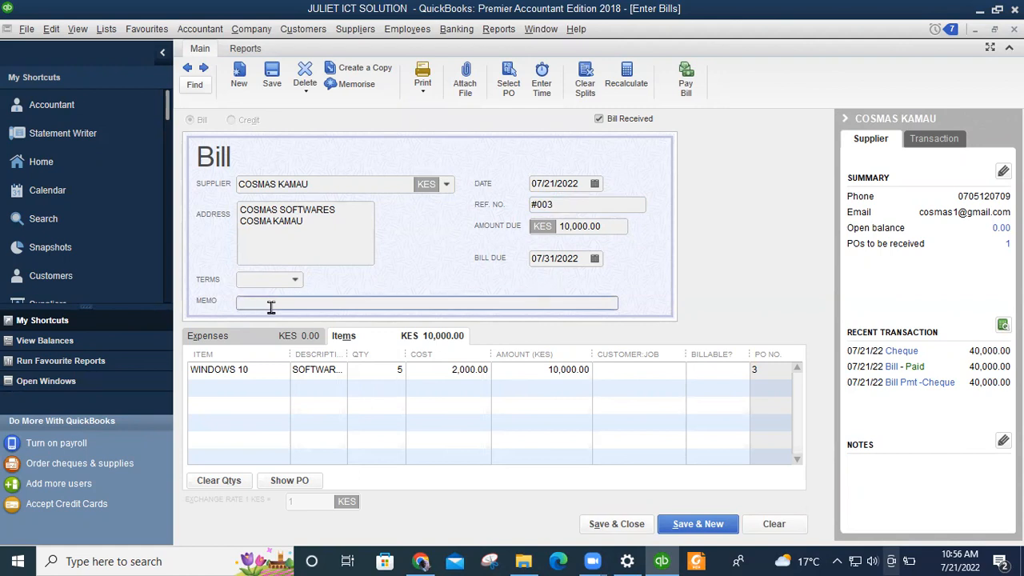
pyautogui.write('B')
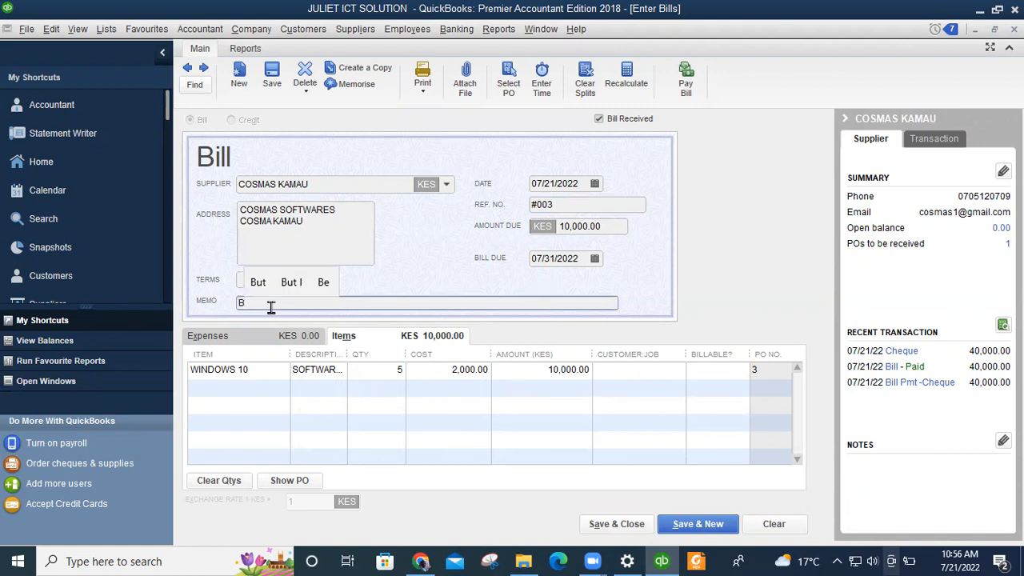
pyautogui.write('ILL ')
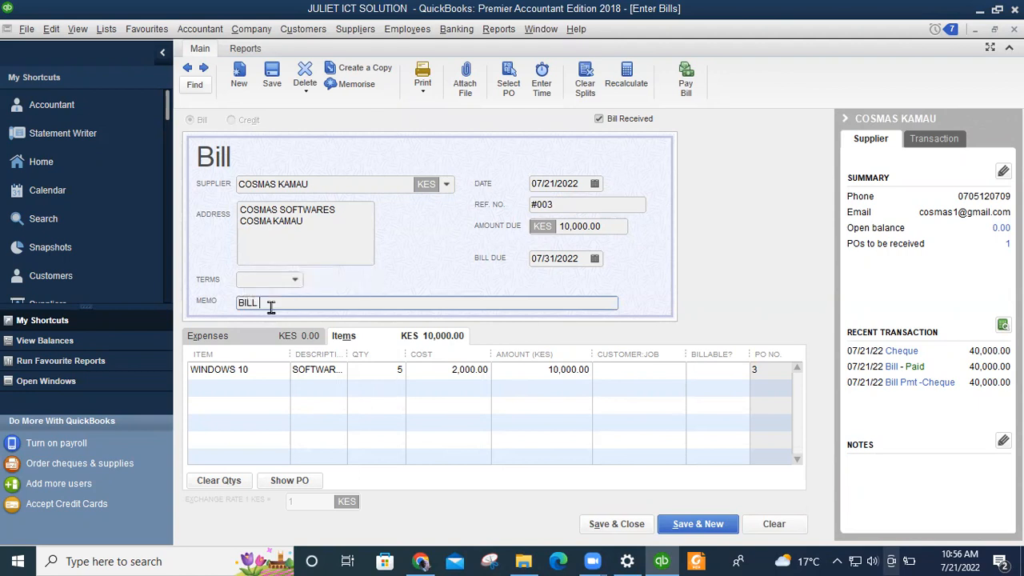
pyautogui.write('RECEI')
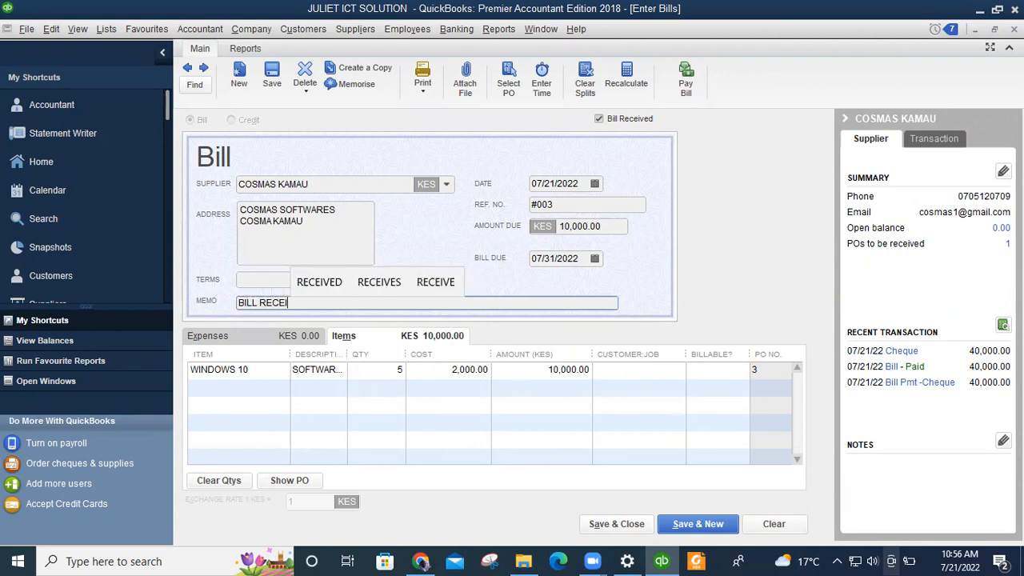
pyautogui.write('VED')
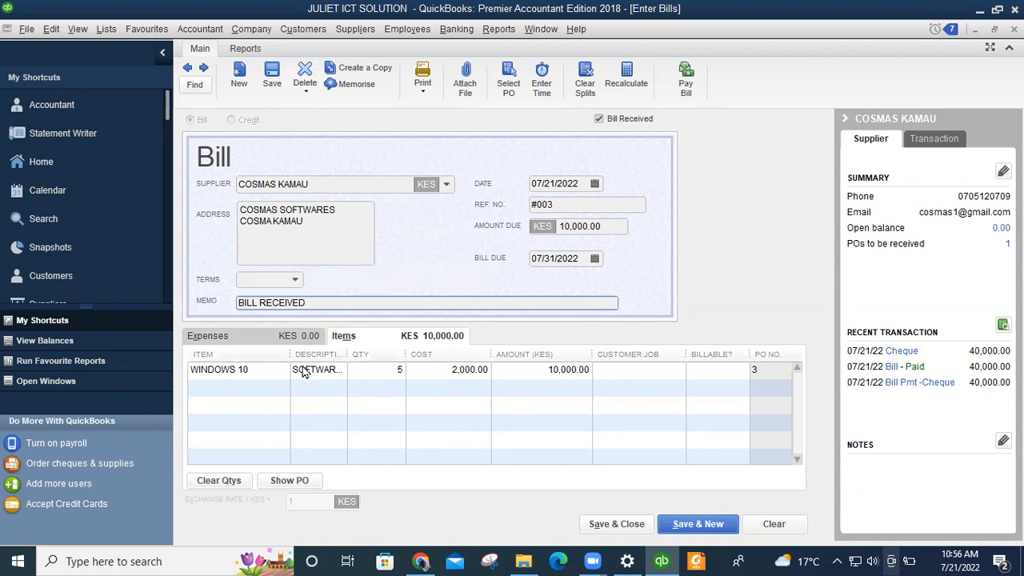
pyautogui.press('Return')
# Review the bill's expense and item lines, save it, and bring up Pay Bills.
pyautogui.click(290, 340)
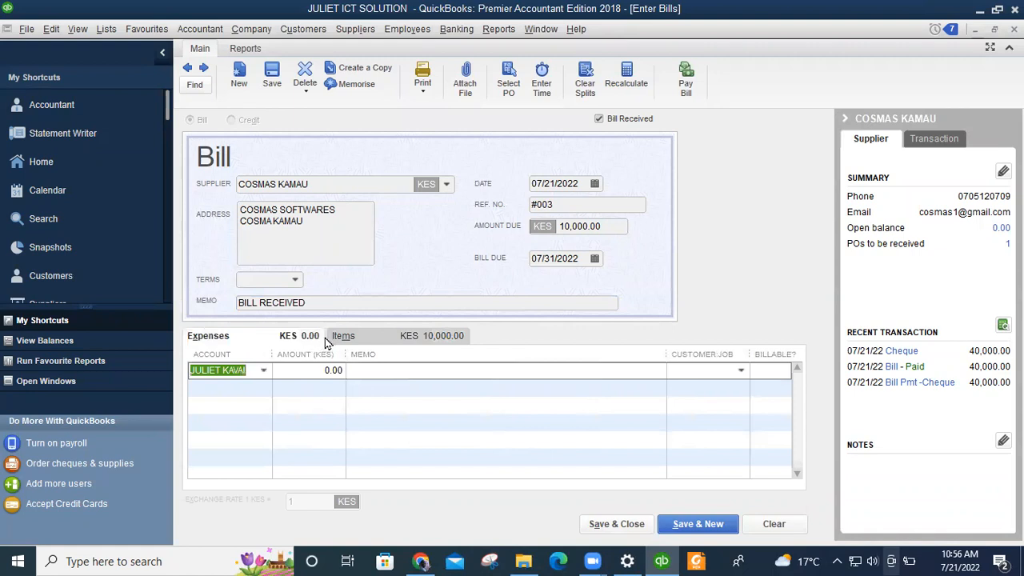
pyautogui.click(394, 339)
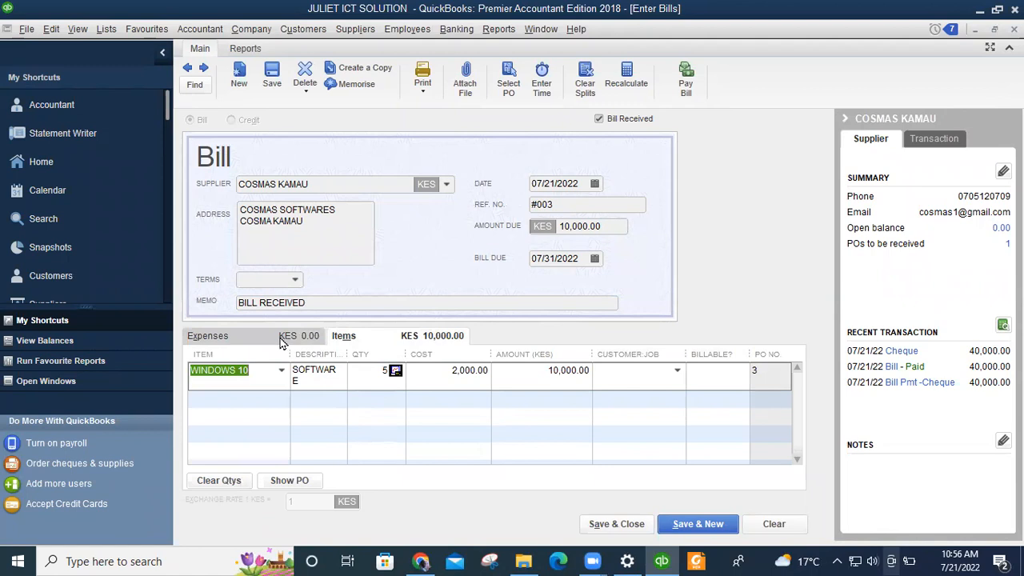
pyautogui.click(620, 526)
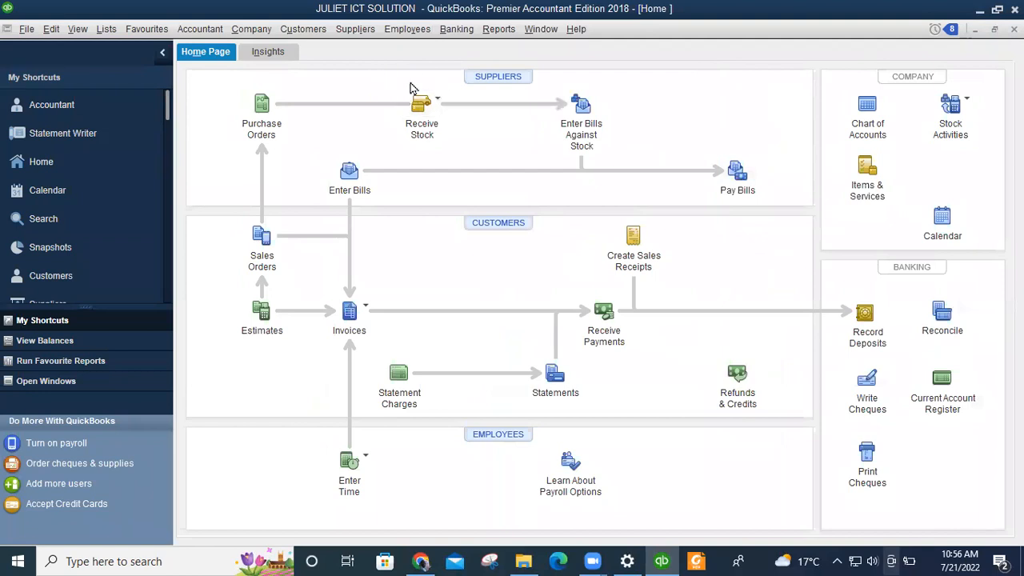
pyautogui.click(747, 181)
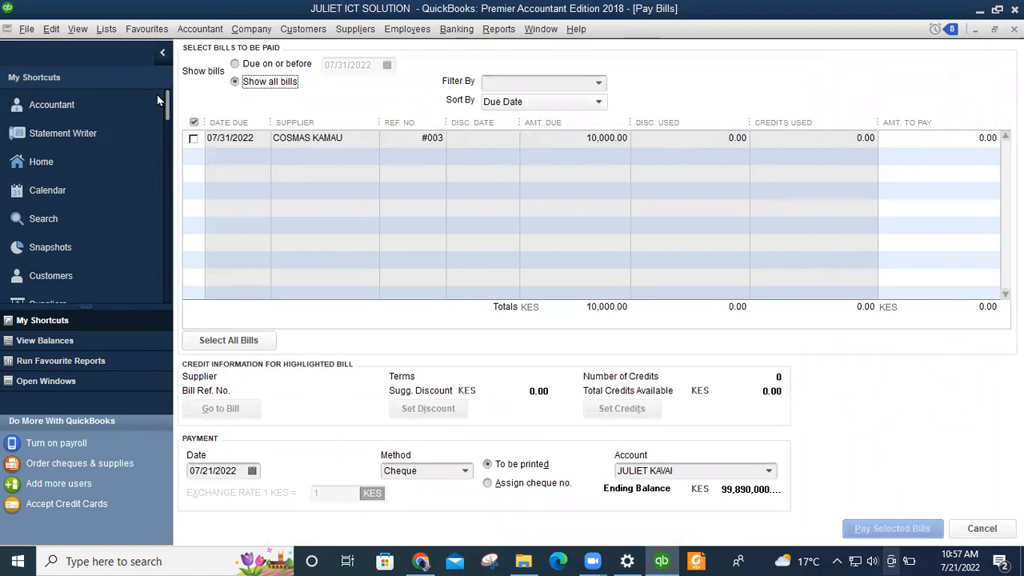
# Pay the 10,000.00 bill #003 in full with Cash as the payment method.
pyautogui.click(193, 138)
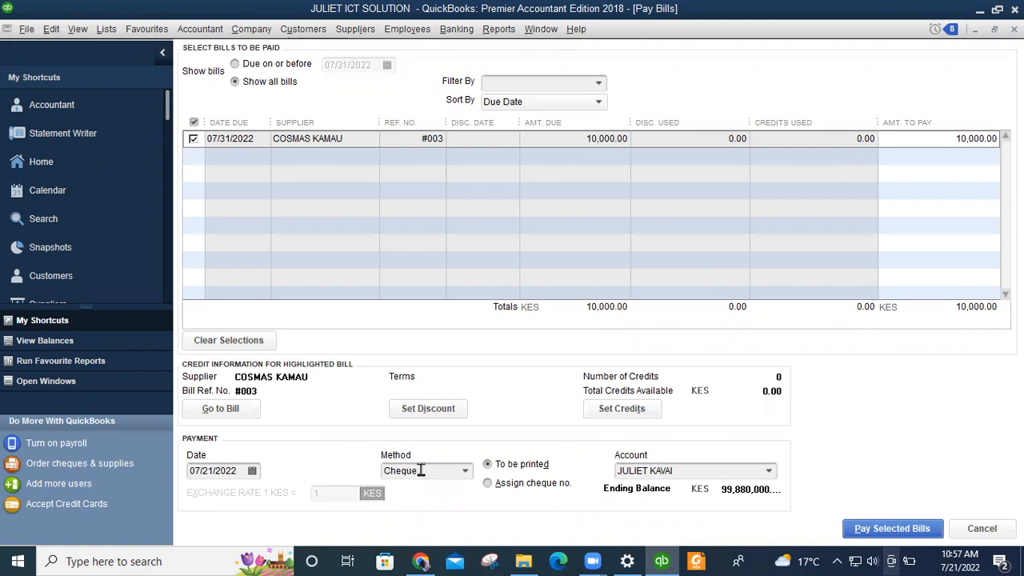
pyautogui.click(463, 472)
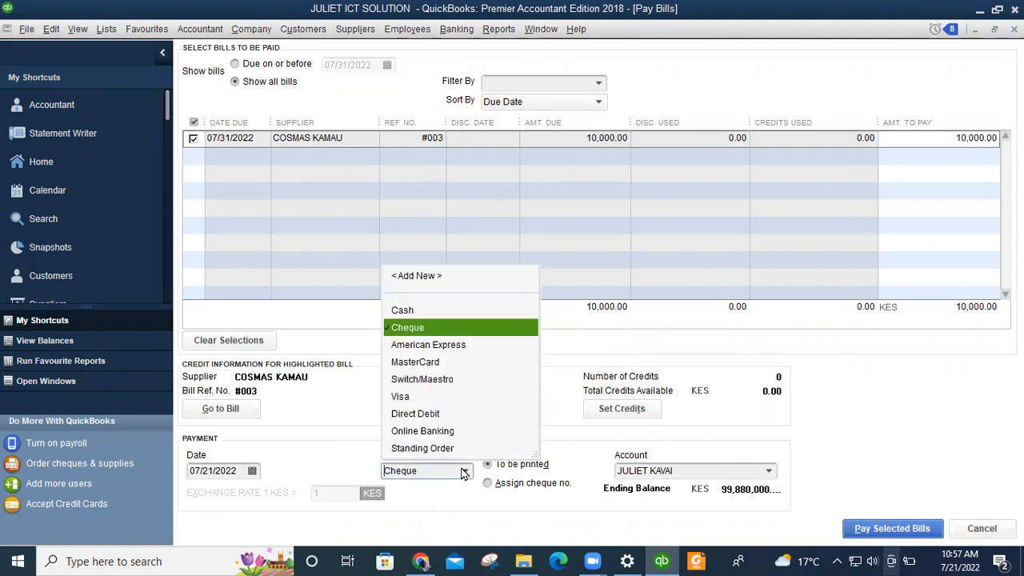
pyautogui.click(404, 311)
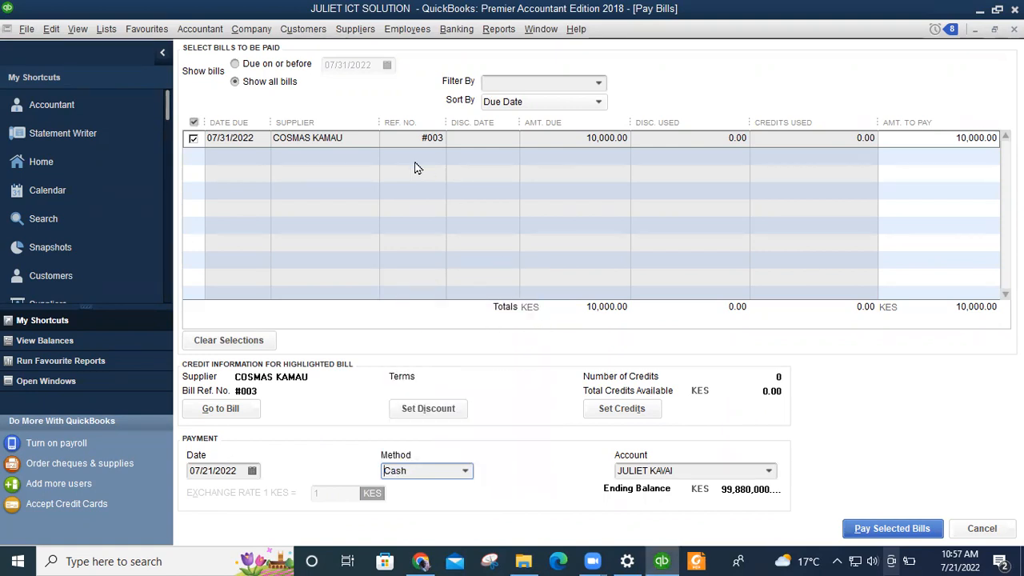
pyautogui.click(887, 531)
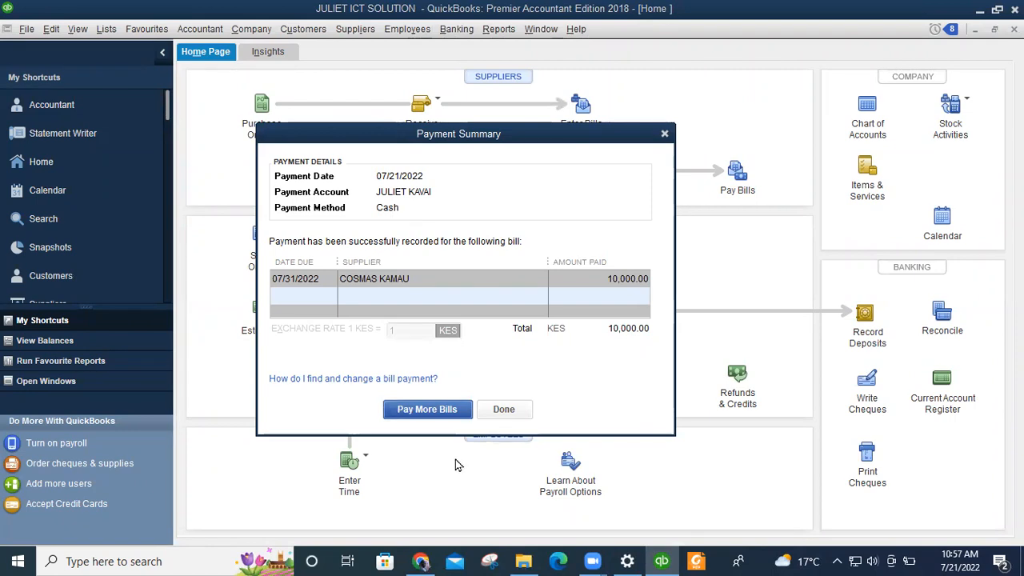
# Dismiss the Payment Summary and raise the computer's sound volume to 100.
pyautogui.click(513, 413)
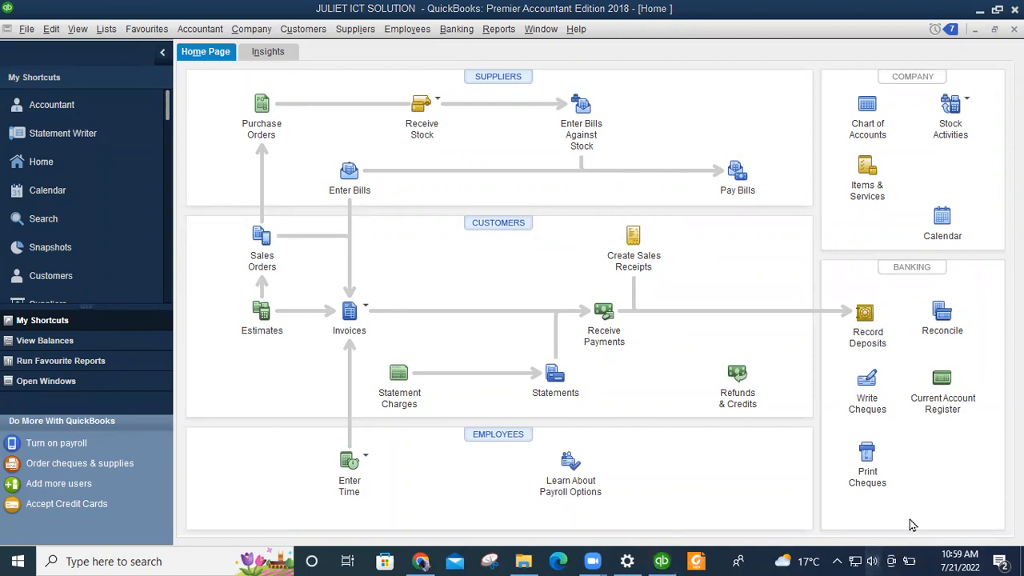
pyautogui.click(873, 560)
pyautogui.moveTo(903, 525); pyautogui.dragTo(973, 525)
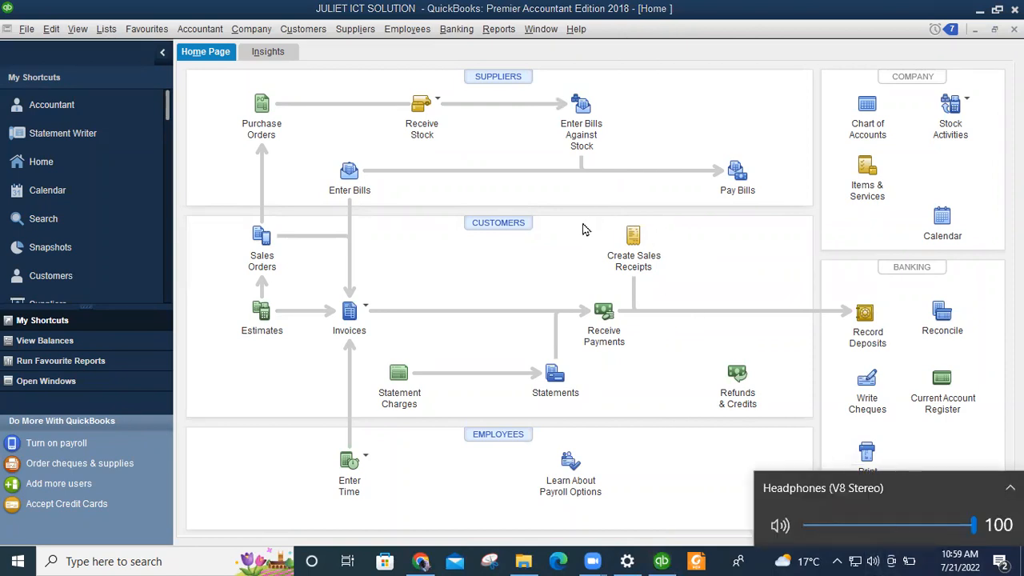
pyautogui.click(610, 233)
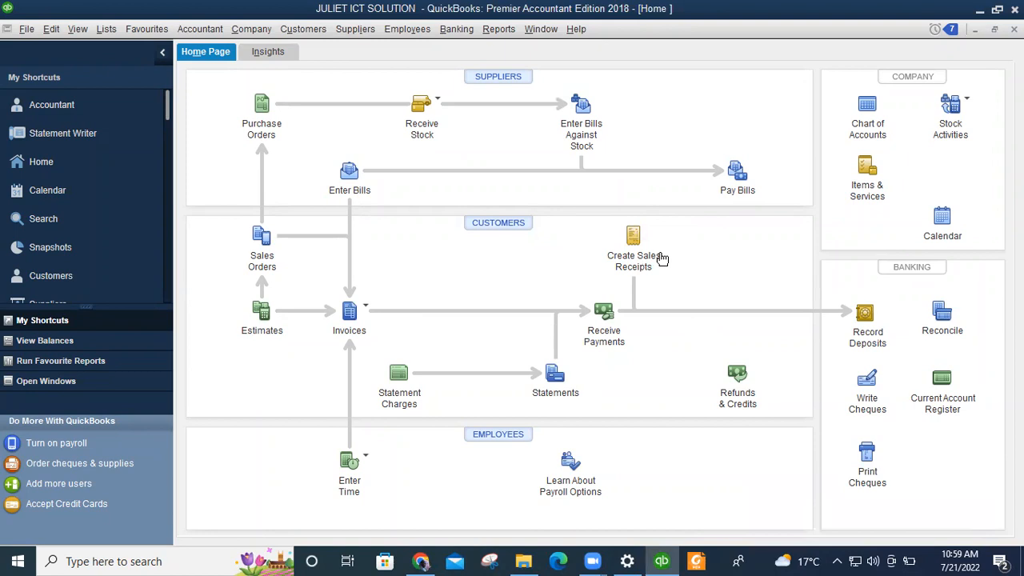
# Begin a new sales receipt for the hardware business customer and go to the first item line.
pyautogui.click(629, 239)
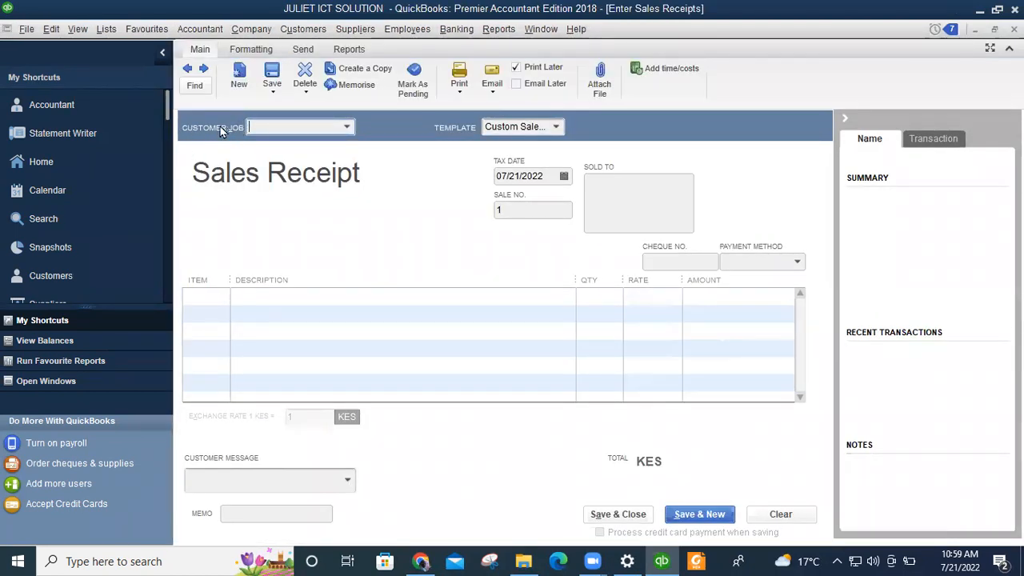
pyautogui.click(347, 128)
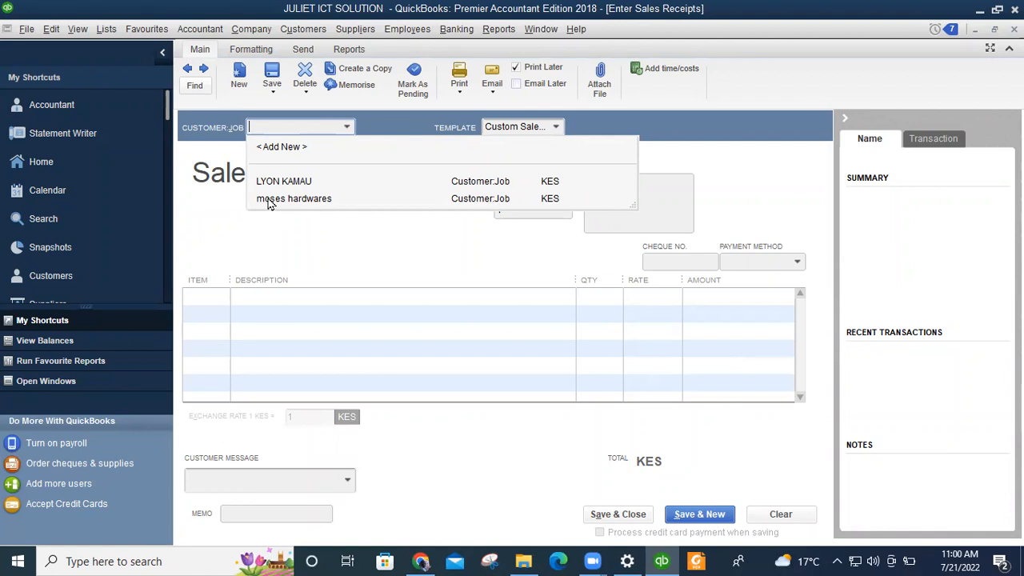
pyautogui.click(301, 199)
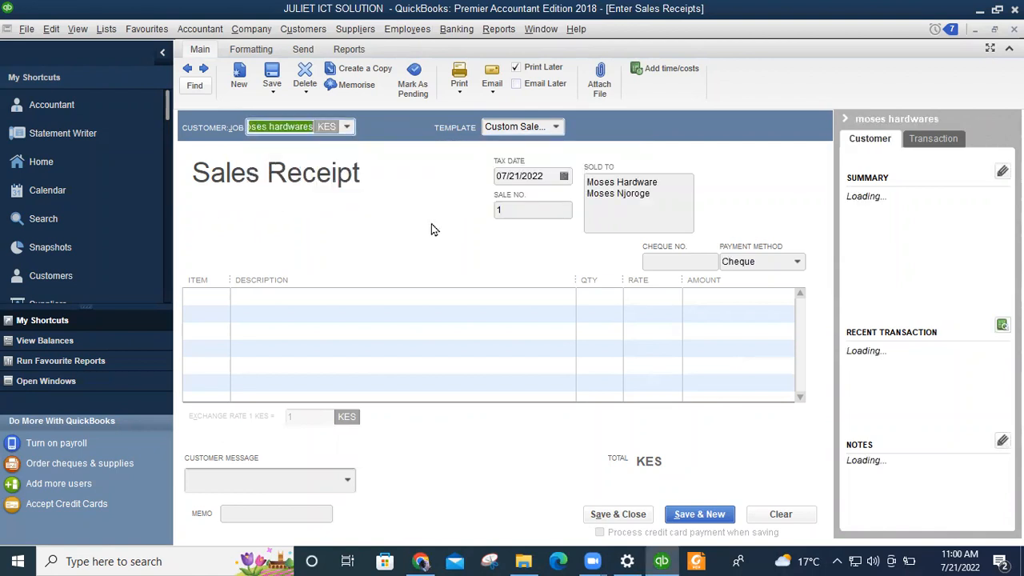
pyautogui.click(213, 297)
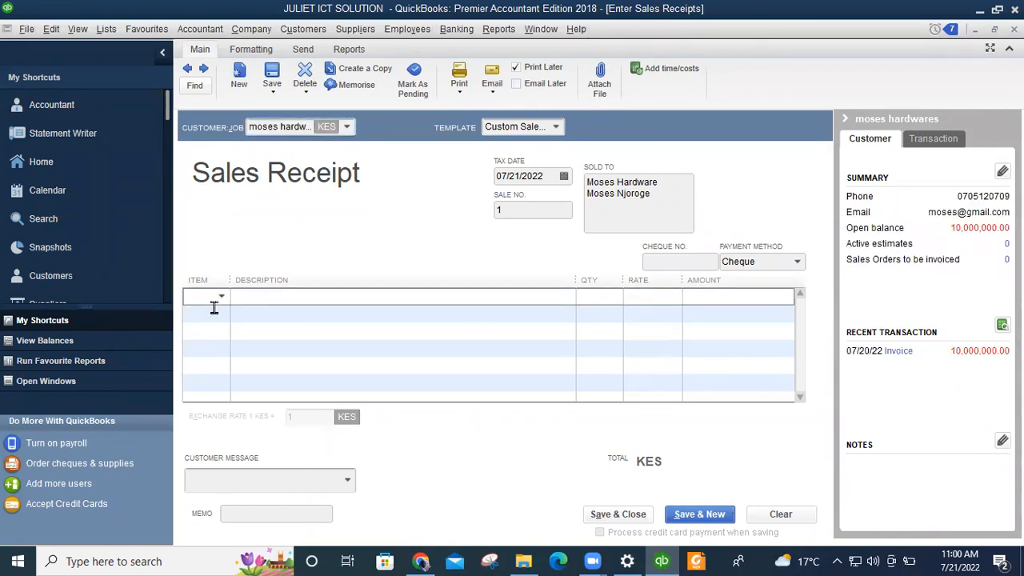
pyautogui.click(218, 297)
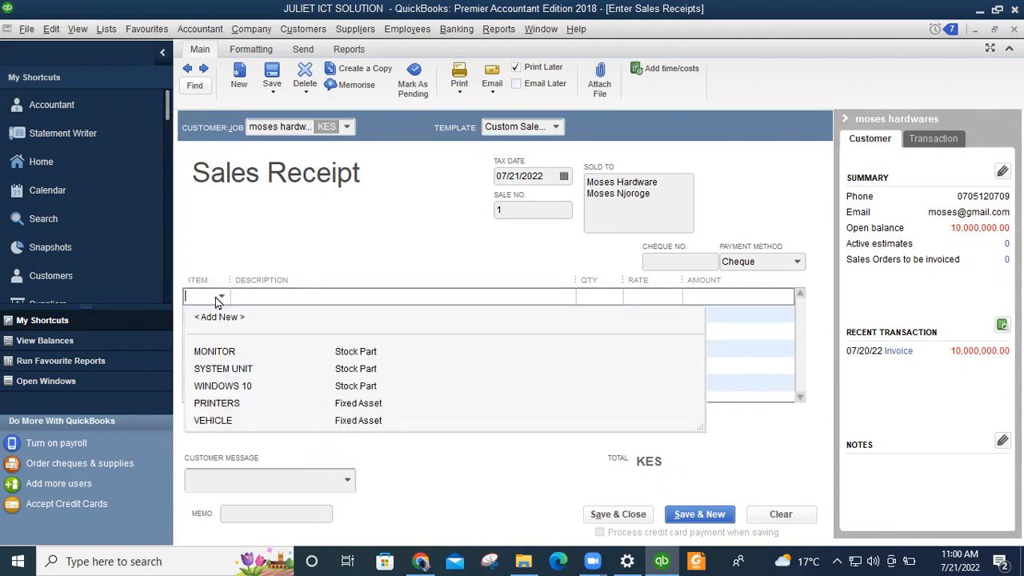
# Add MONITOR with quantity 40 and description HARDWARES, then SYSTEM UNIT on the second line.
pyautogui.click(214, 352)
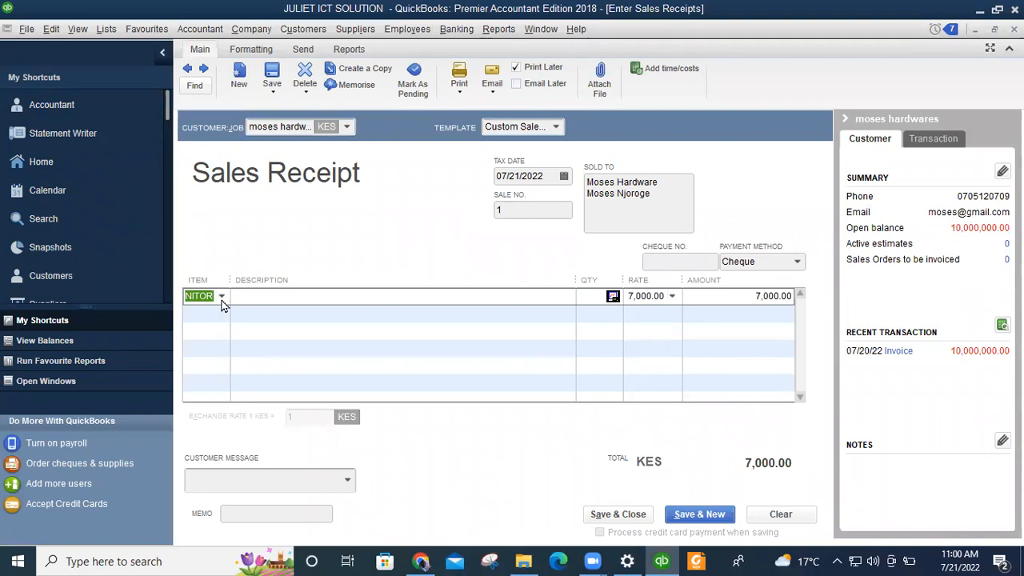
pyautogui.click(598, 296)
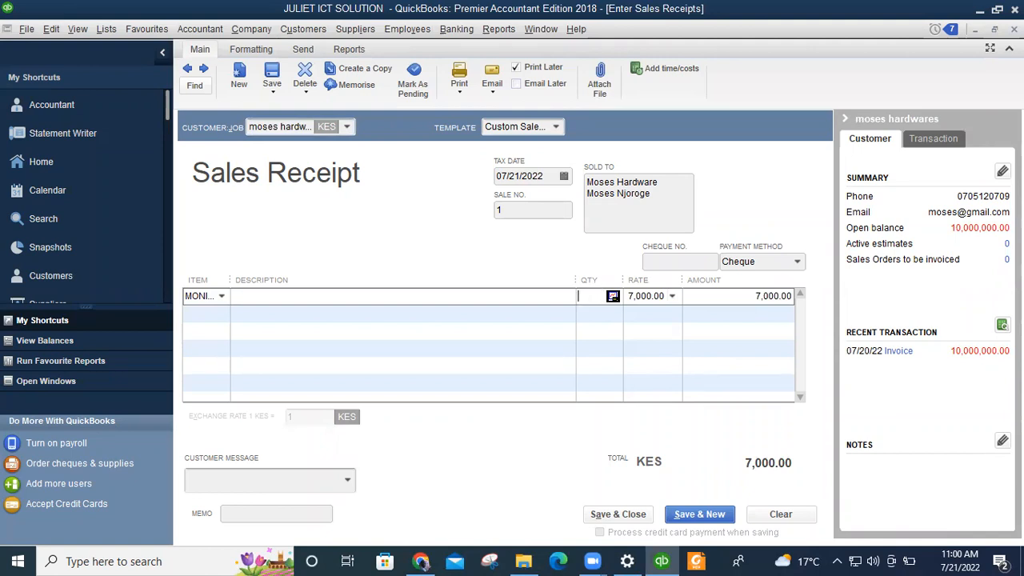
pyautogui.write('40')
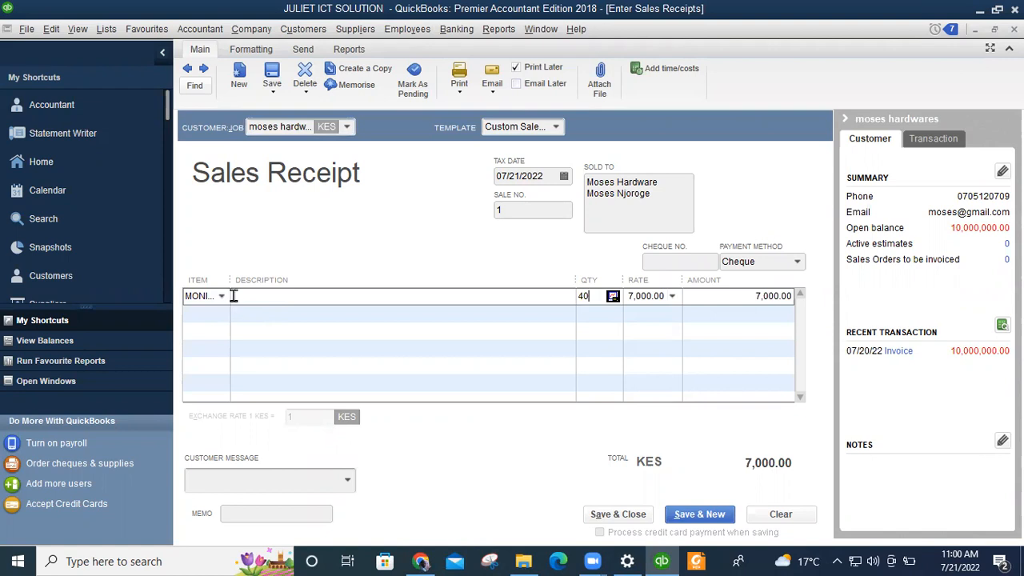
pyautogui.click(270, 295)
pyautogui.write('HARDWA')
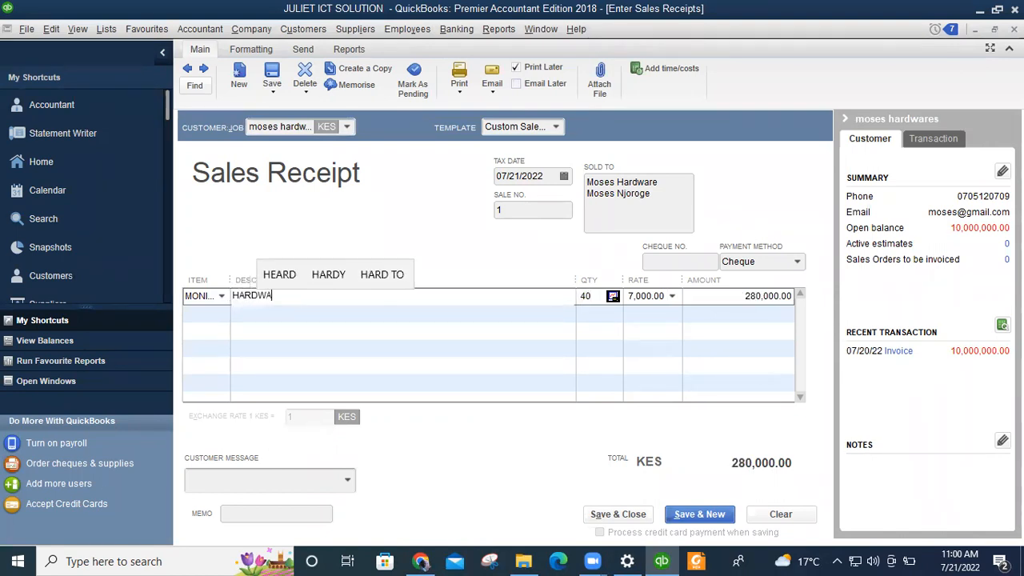
pyautogui.write('RES')
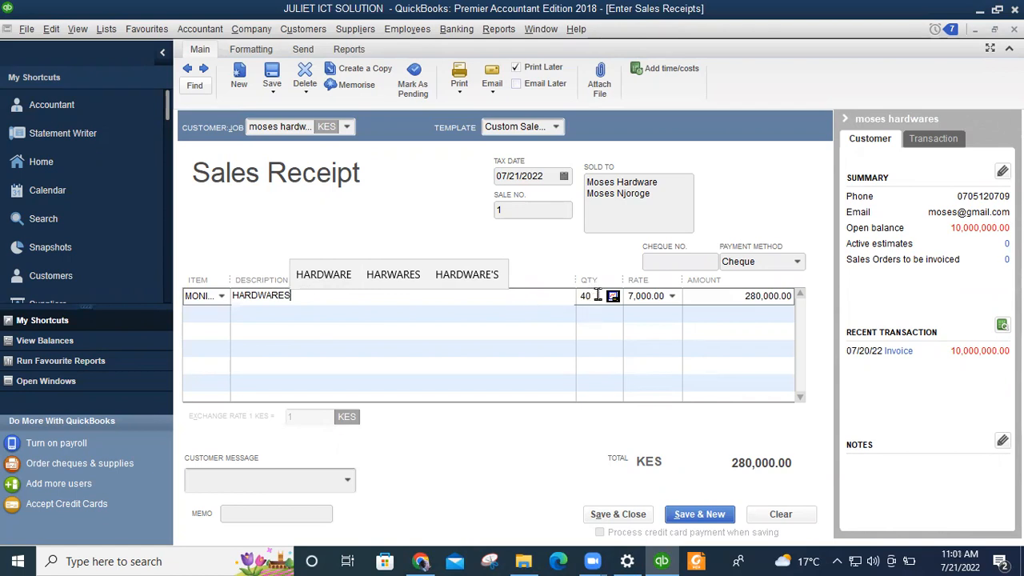
pyautogui.click(218, 317)
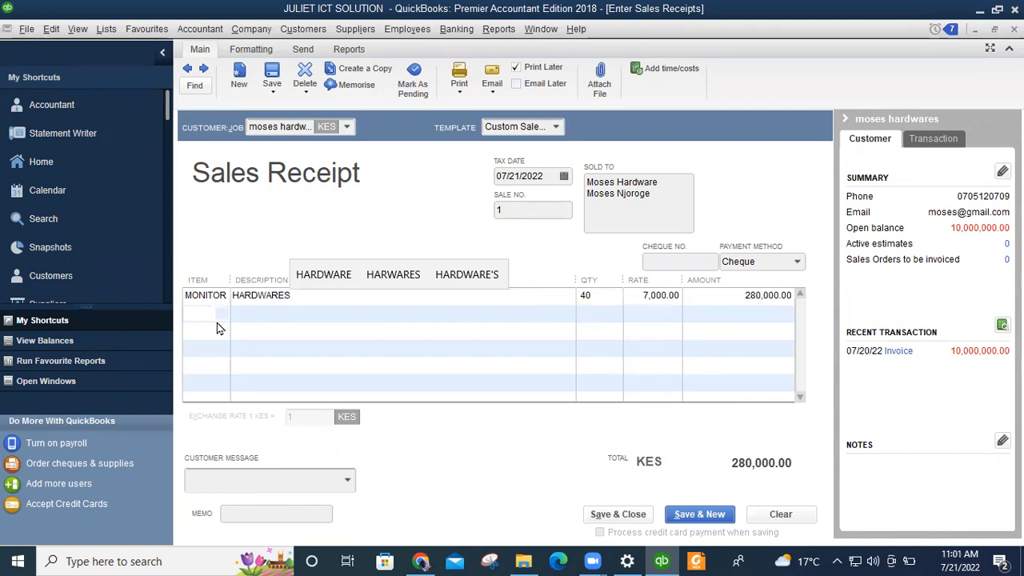
pyautogui.click(222, 316)
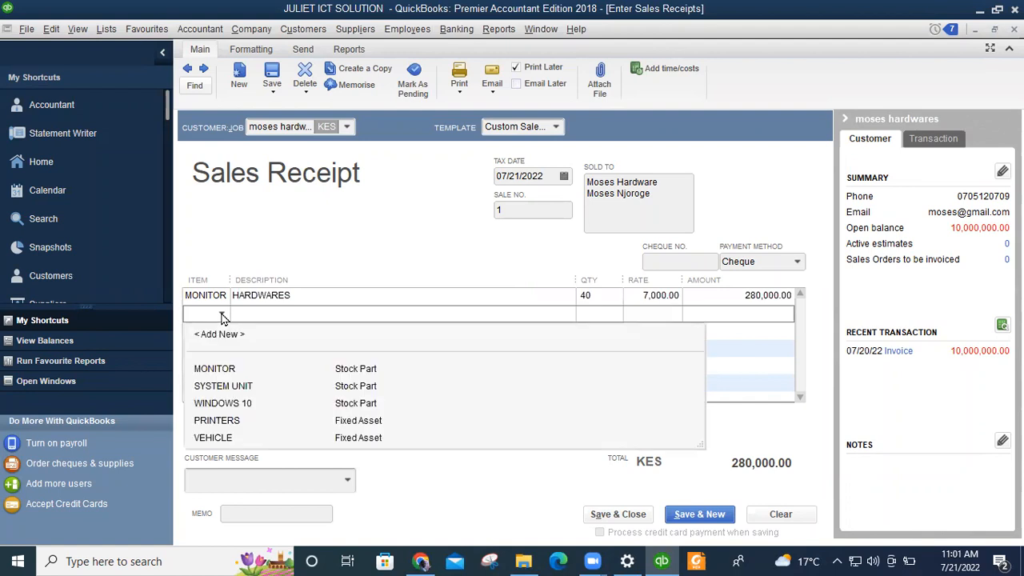
pyautogui.click(235, 390)
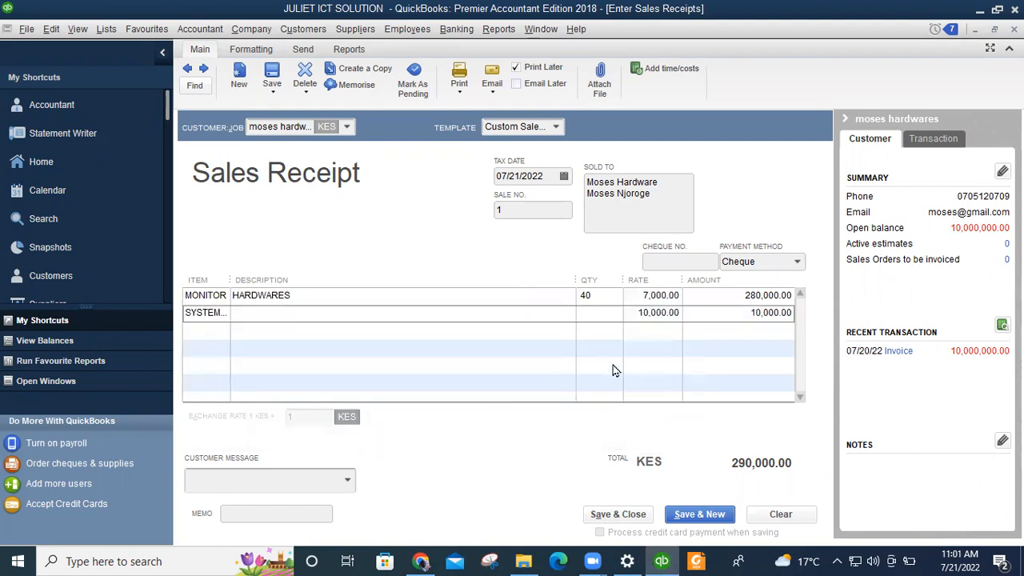
# Enter 50 system units and dismiss the insufficient-stock and backorder warnings.
pyautogui.click(590, 313)
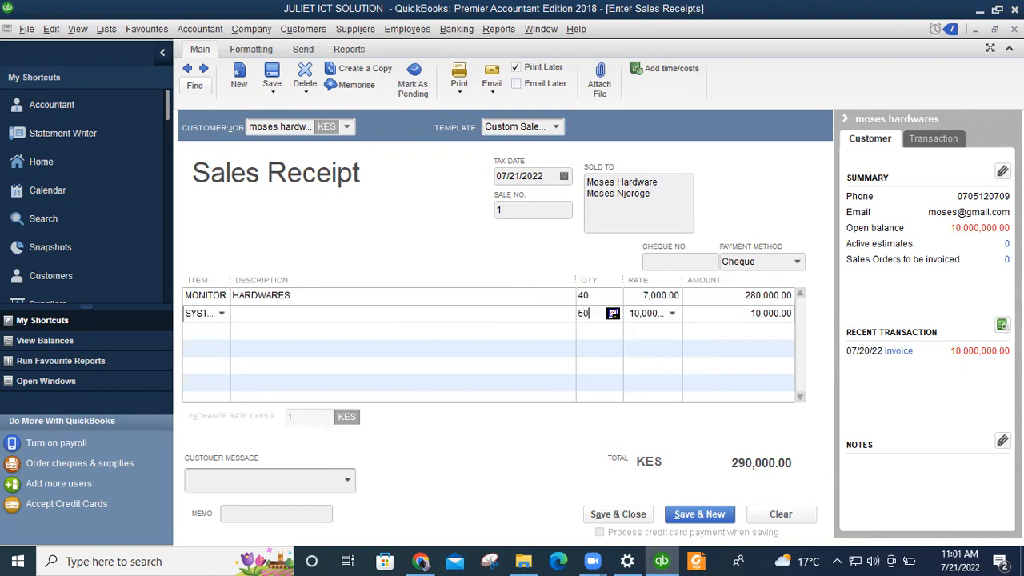
pyautogui.click(471, 332)
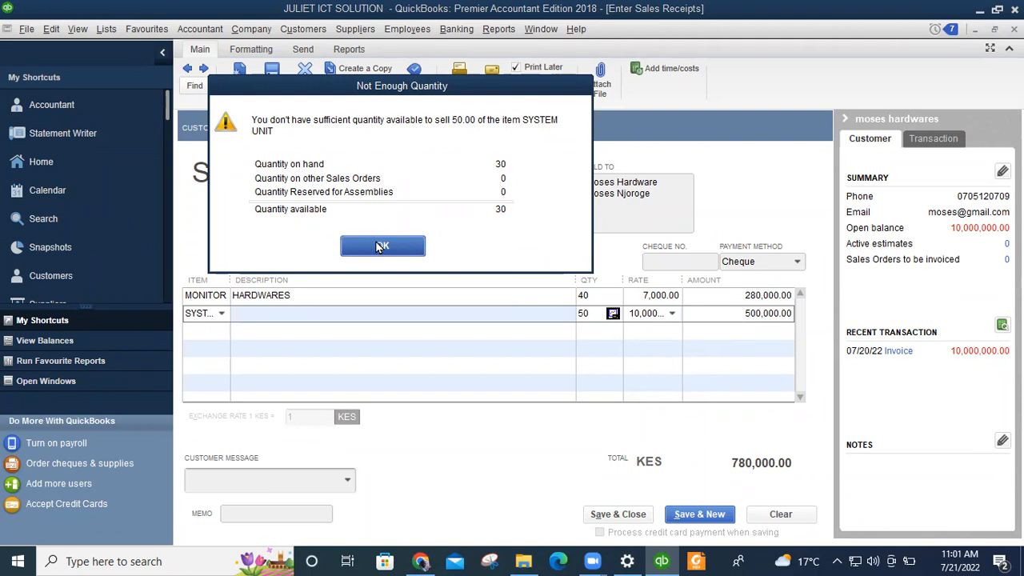
pyautogui.press('Return')
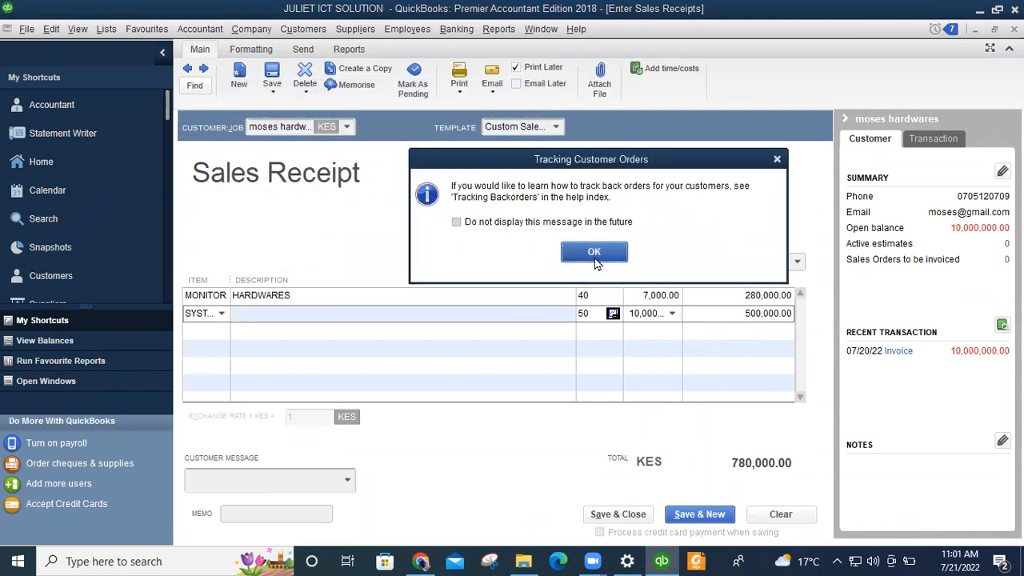
pyautogui.click(590, 248)
pyautogui.click(597, 313)
# Change the SYSTEM UNIT quantity to 25 with description HARDWARE.
pyautogui.doubleClick(577, 316)
pyautogui.write('25')
pyautogui.click(260, 318)
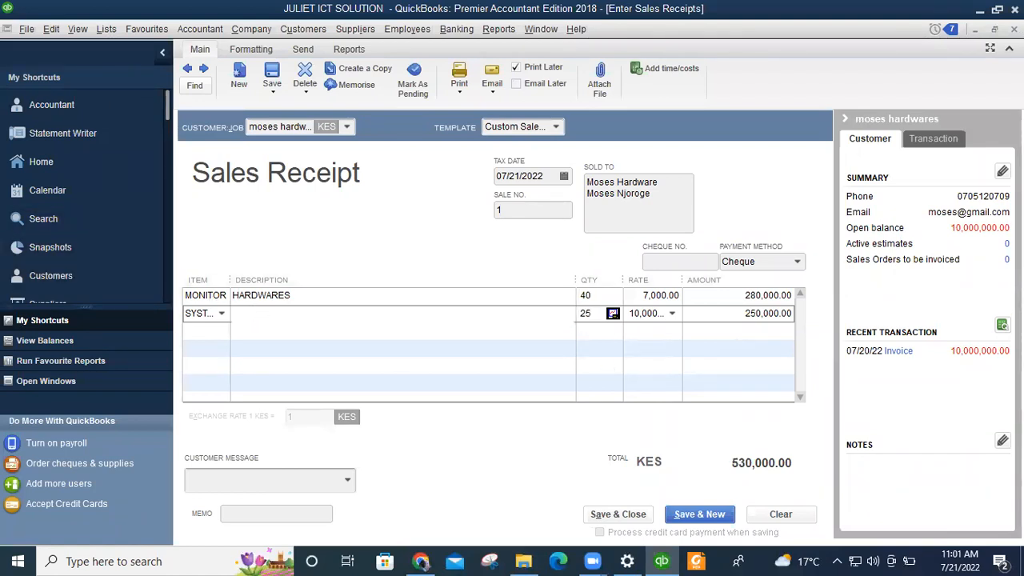
pyautogui.write('HARDWAR')
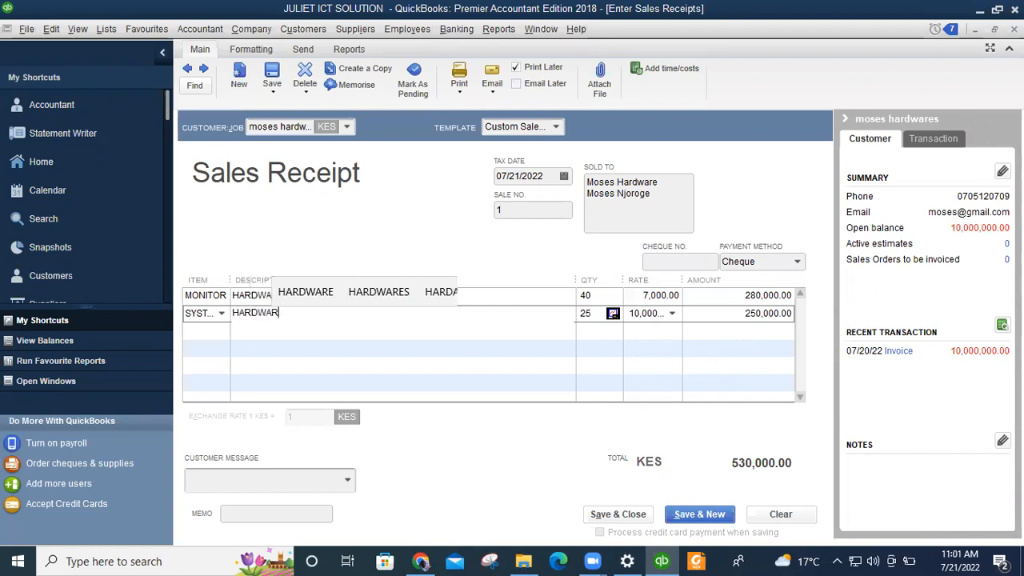
pyautogui.write('E')
pyautogui.click(345, 333)
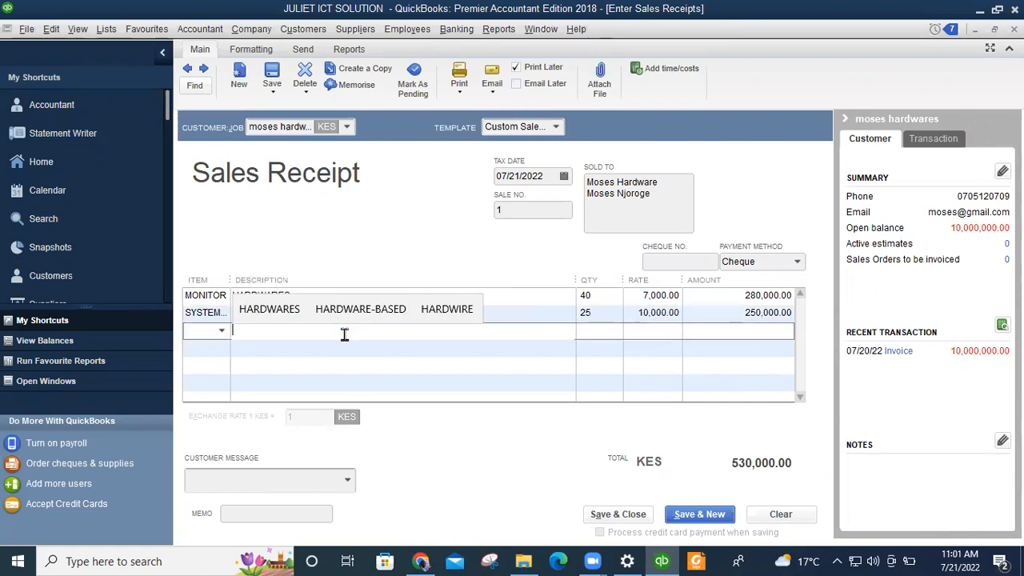
pyautogui.click(222, 331)
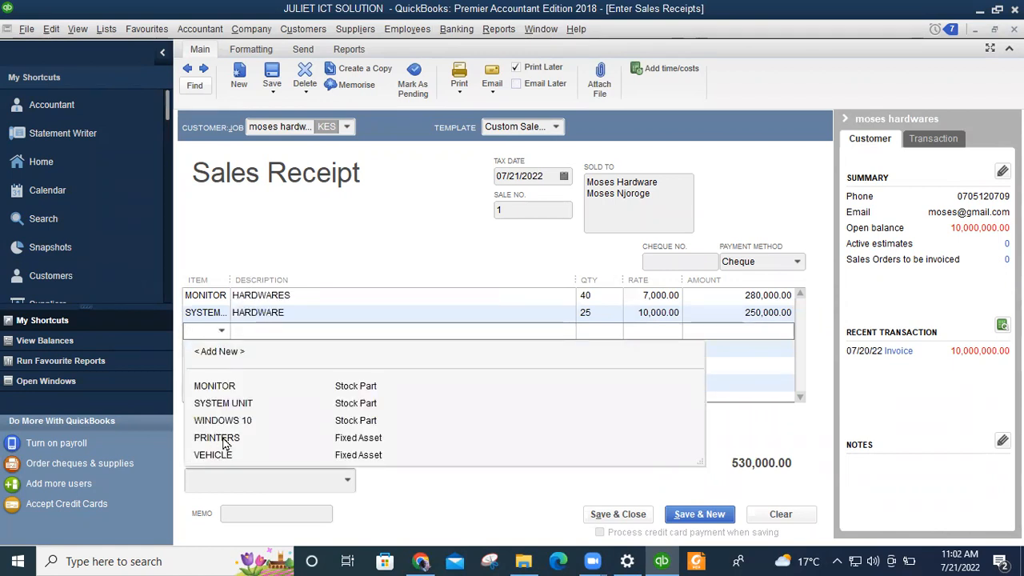
pyautogui.click(216, 438)
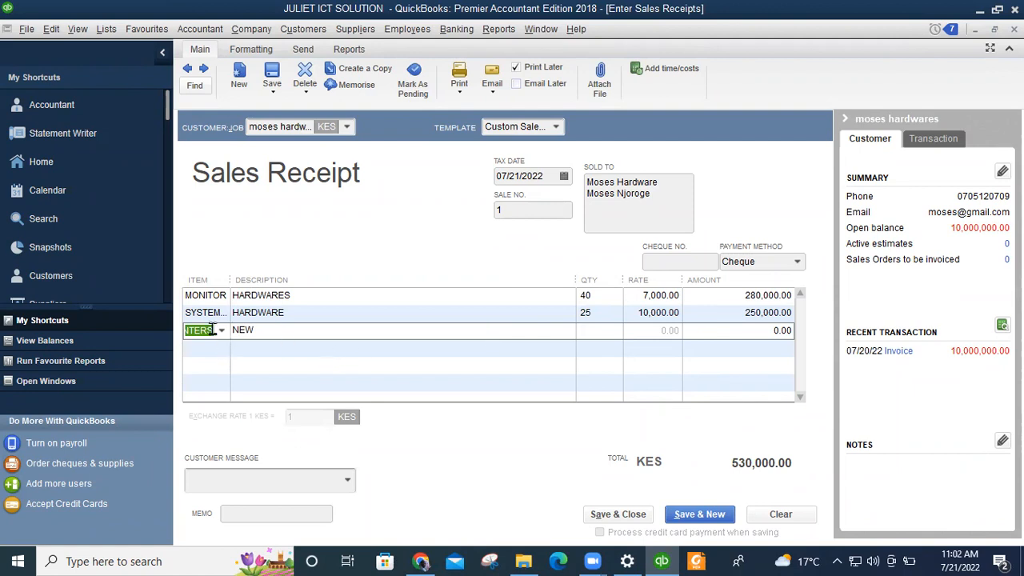
pyautogui.moveTo(214, 330); pyautogui.dragTo(163, 338)
pyautogui.press('BackSpace')
pyautogui.click(298, 296)
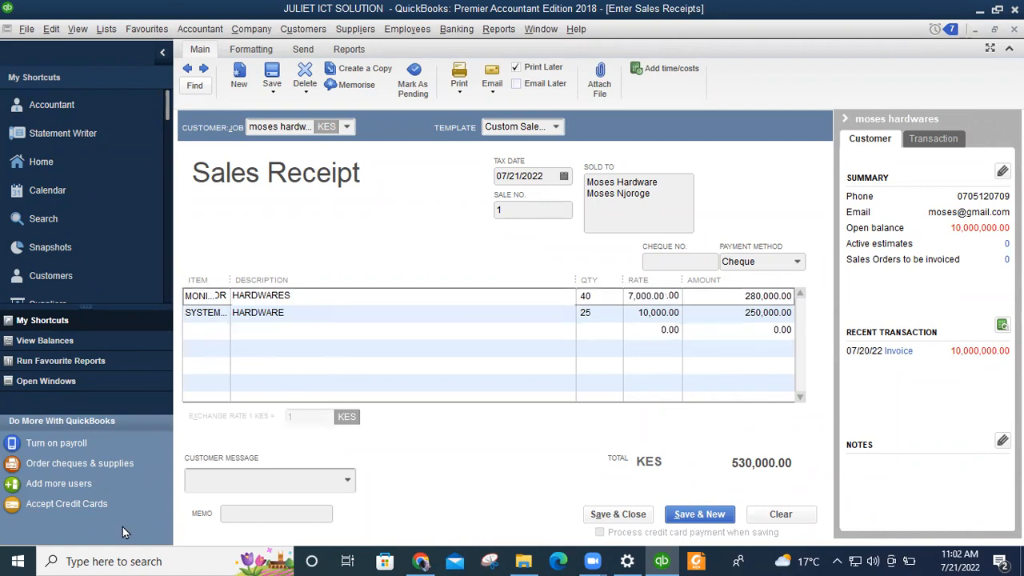
pyautogui.click(650, 332)
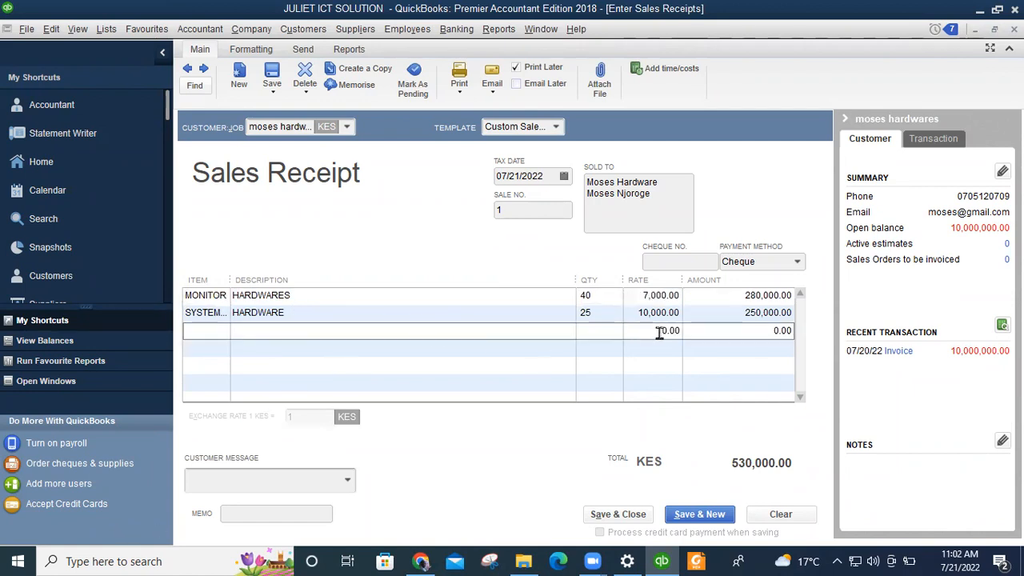
pyautogui.press('BackSpace')
pyautogui.press('Tab')
pyautogui.click(354, 295)
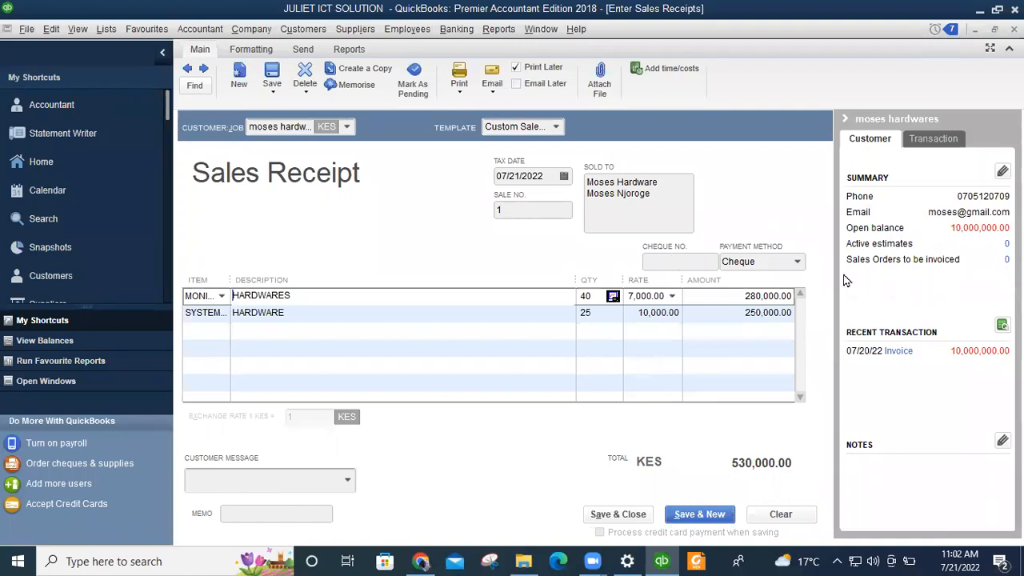
pyautogui.click(798, 262)
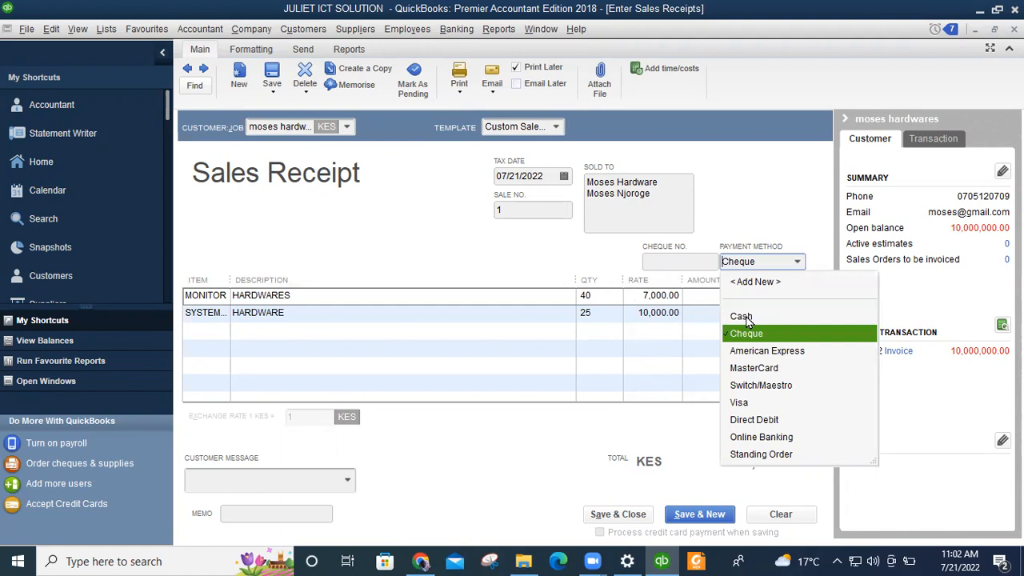
# Set payment to Cash, message 'Thank you for your business.', memo SALES RECEIPT, and save.
pyautogui.click(742, 317)
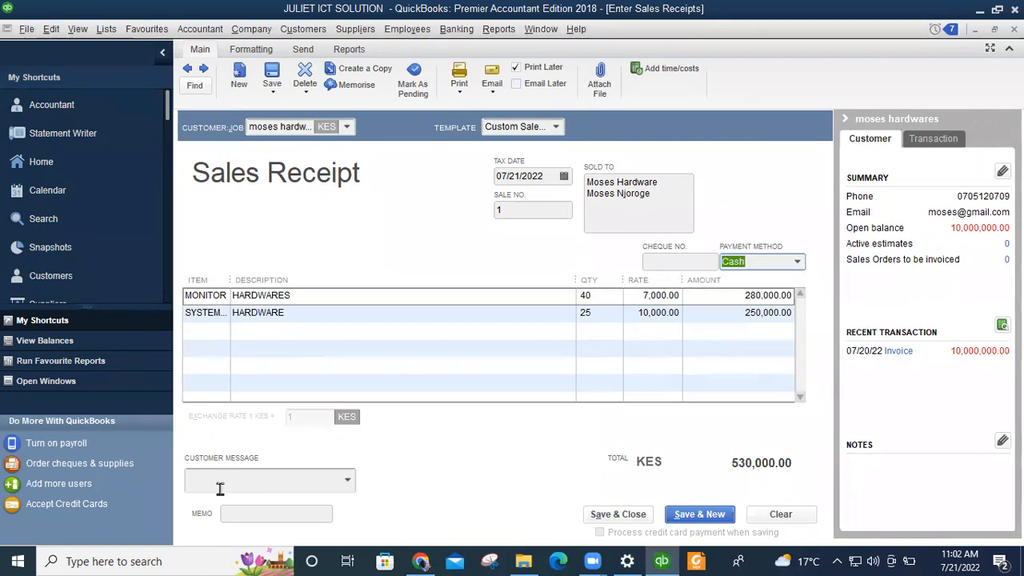
pyautogui.click(347, 483)
pyautogui.click(348, 484)
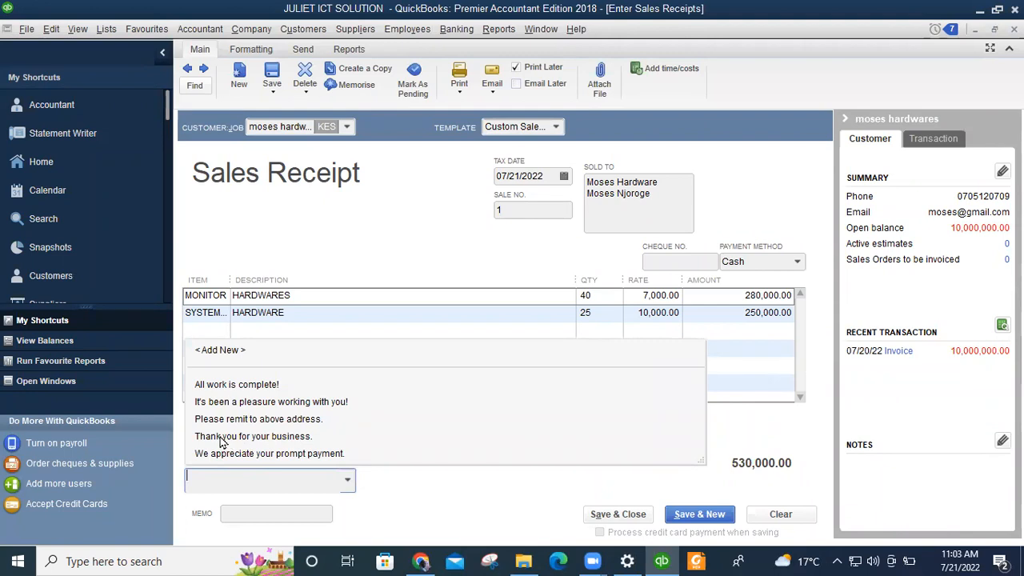
pyautogui.click(276, 441)
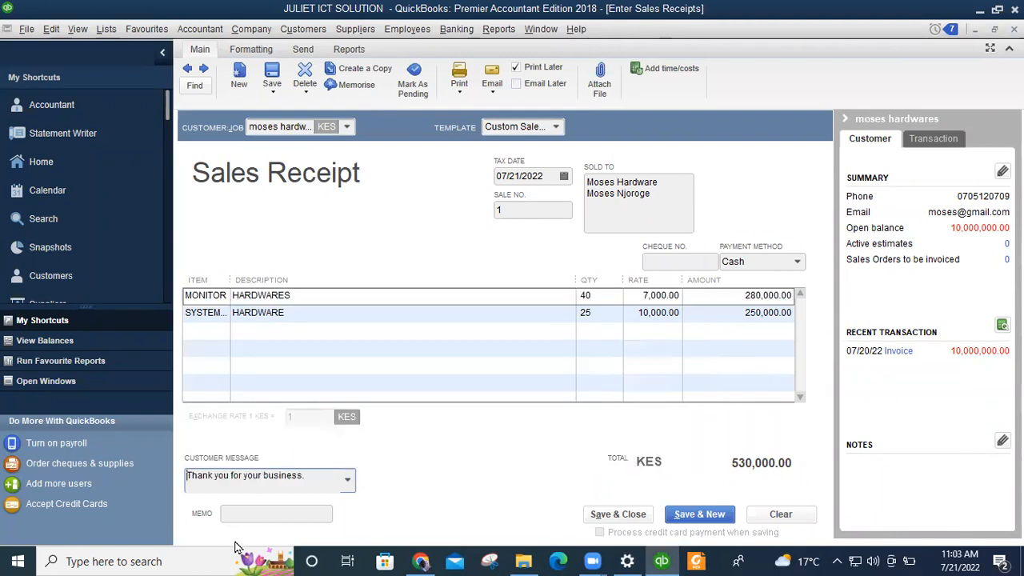
pyautogui.click(256, 512)
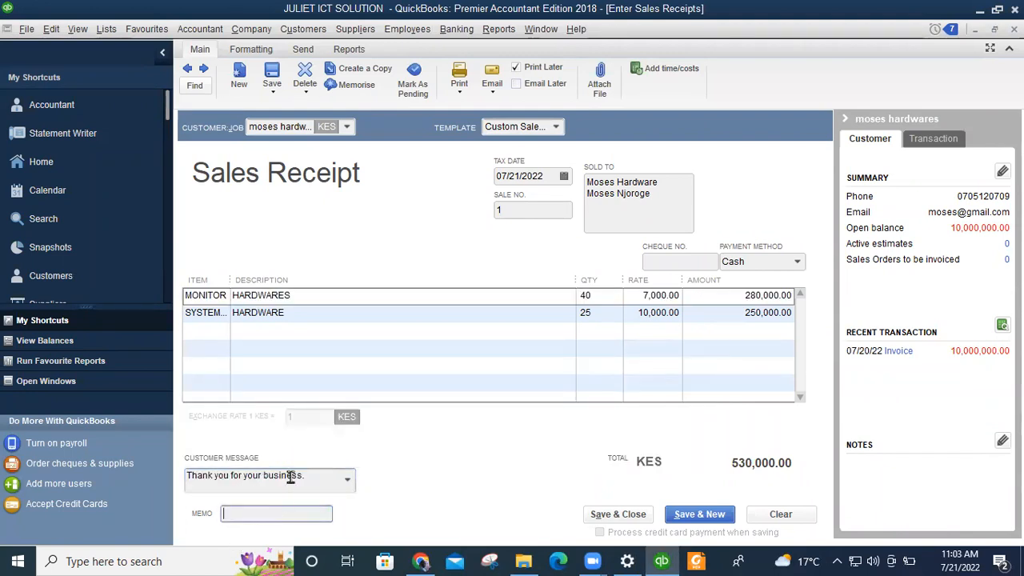
pyautogui.write('SALES RECEIP')
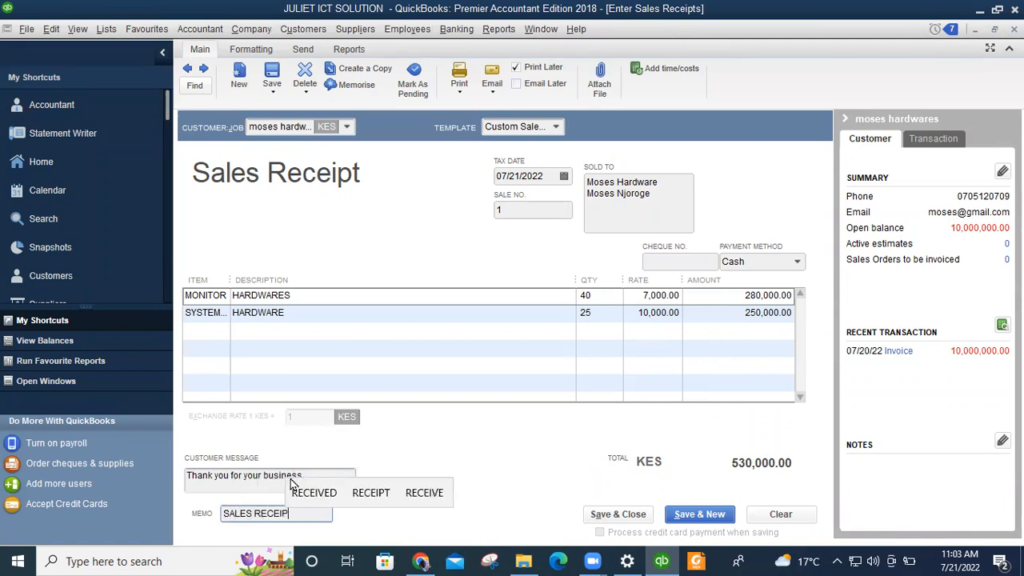
pyautogui.write('T')
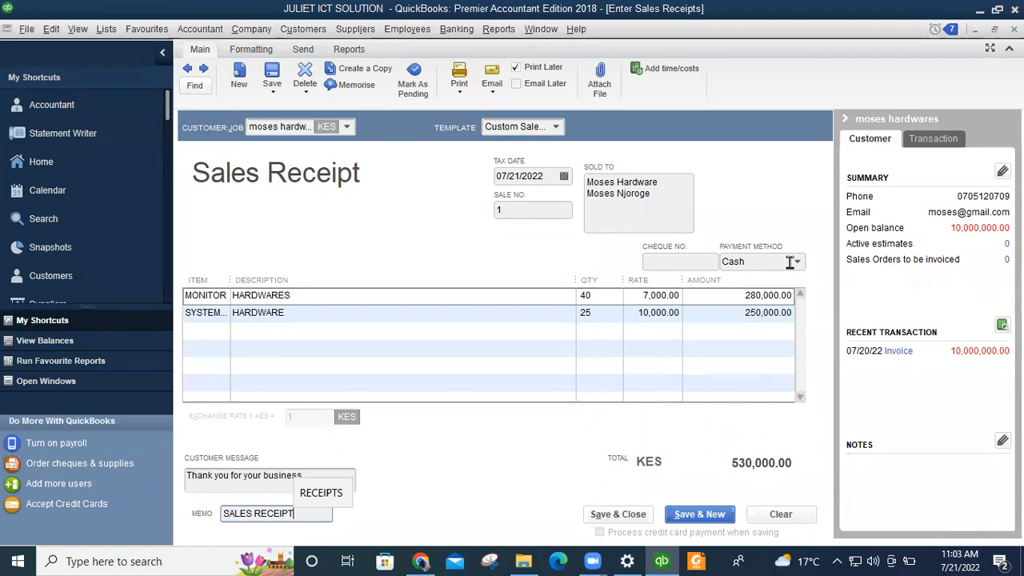
pyautogui.click(586, 336)
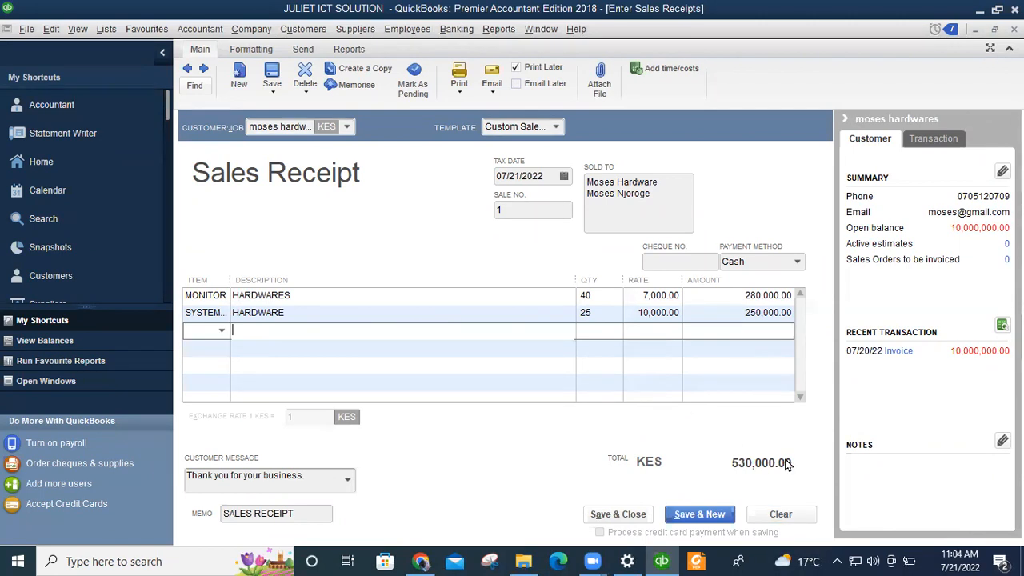
pyautogui.click(618, 515)
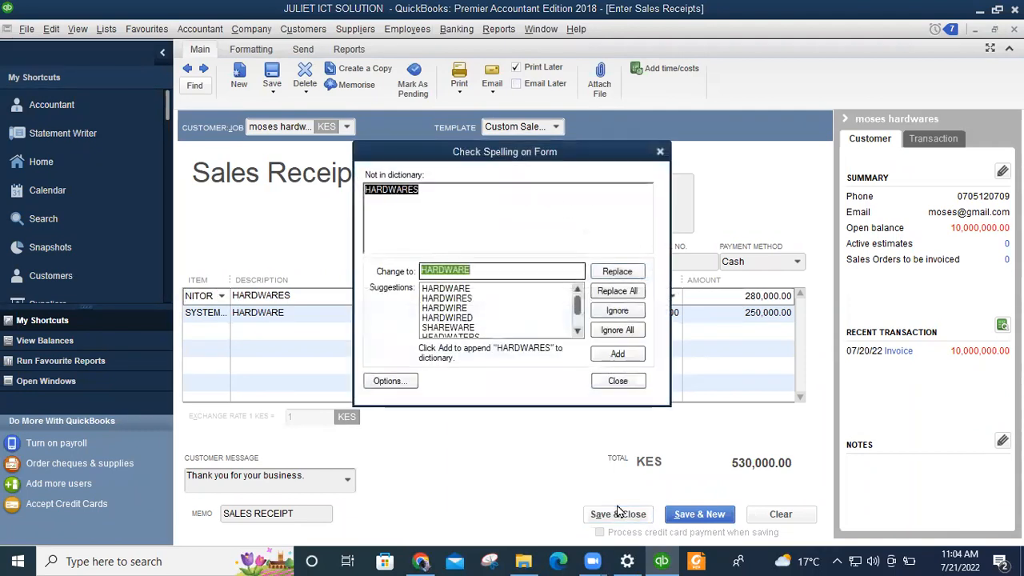
# Correct HARDWARES to HARDWARE in the spelling check, then start a new bank deposit.
pyautogui.click(443, 290)
pyautogui.click(623, 271)
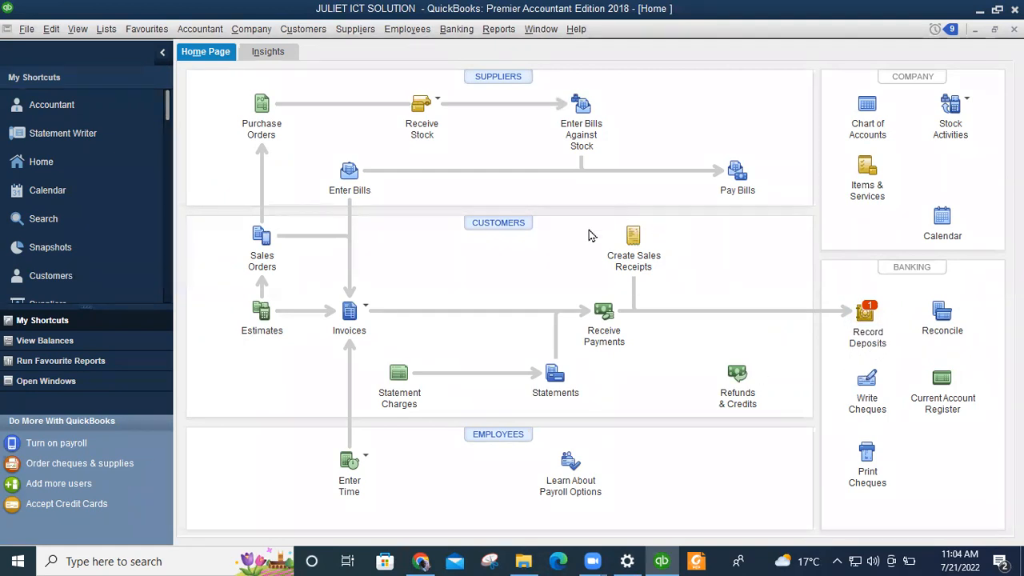
pyautogui.click(867, 318)
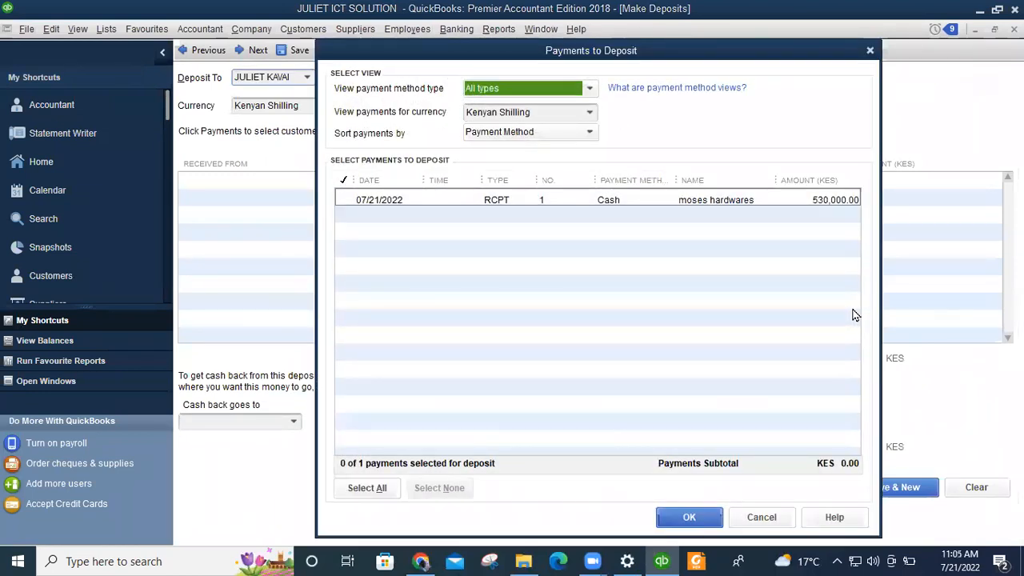
# Add the 07/21/2022 530,000.00 cash receipt to the deposit and open the cash-back account list.
pyautogui.click(344, 200)
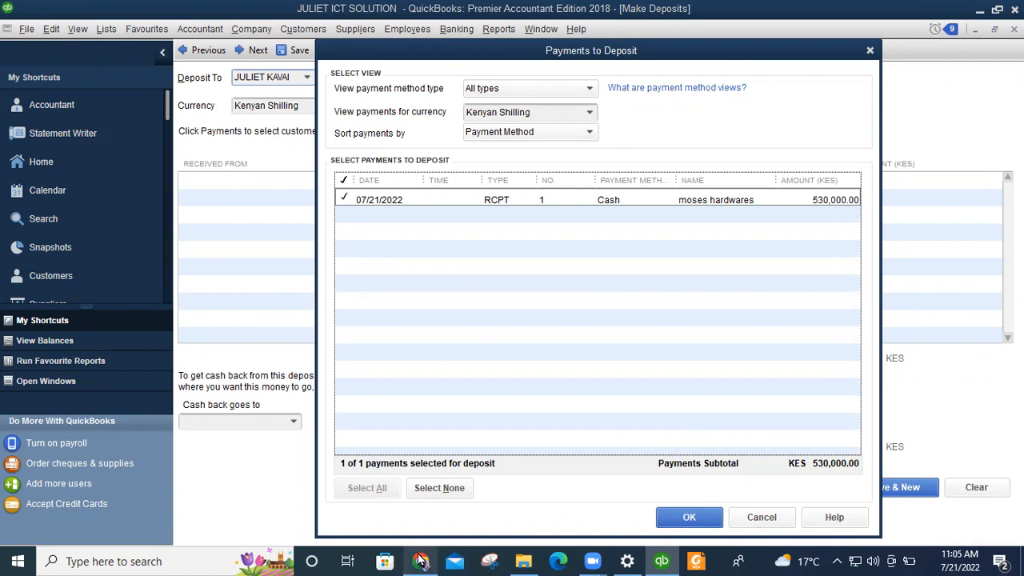
pyautogui.click(688, 518)
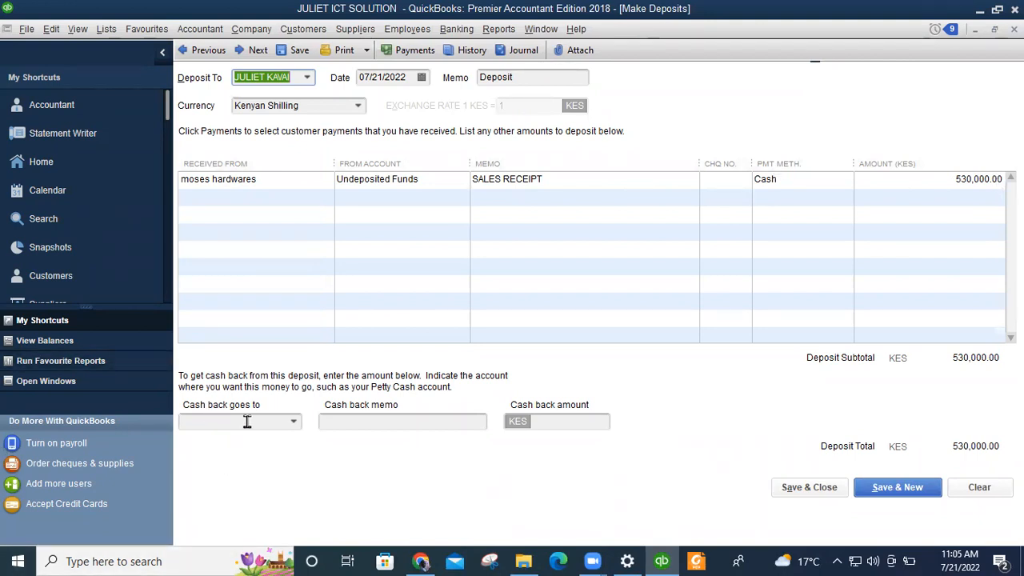
pyautogui.click(292, 422)
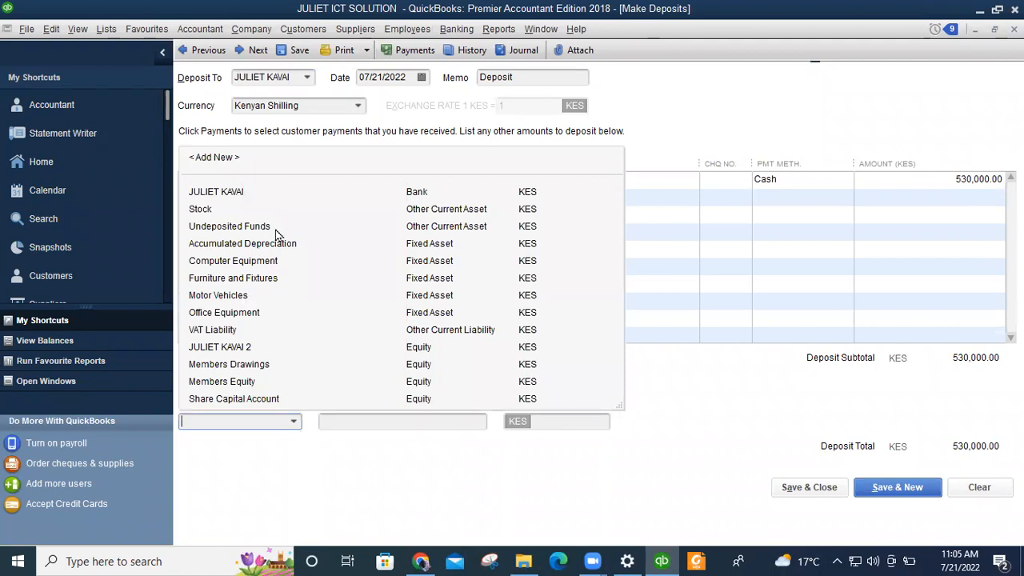
# Choose the equity account for cash back, leaving the deposit account unchanged.
pyautogui.click(224, 347)
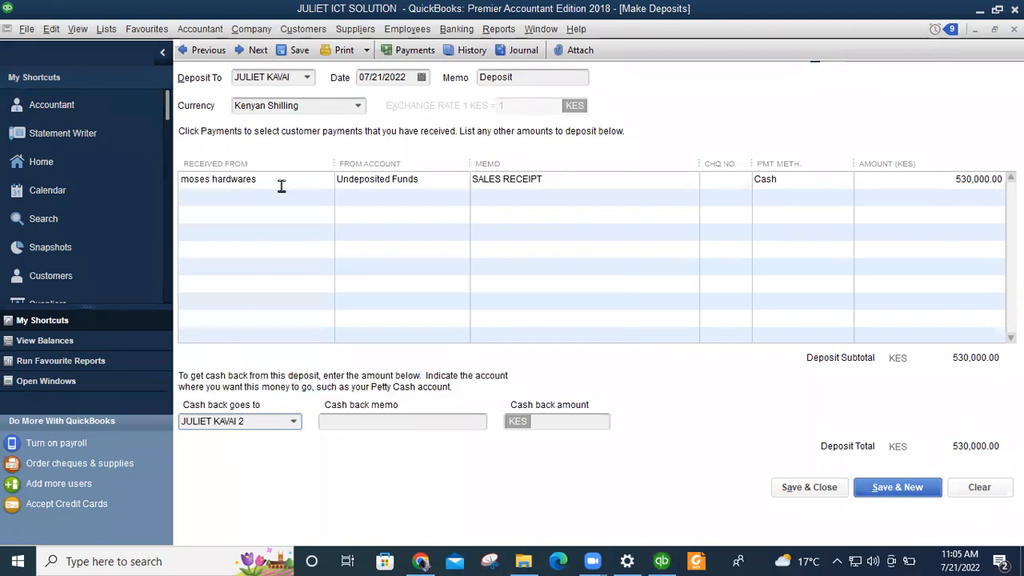
pyautogui.click(306, 77)
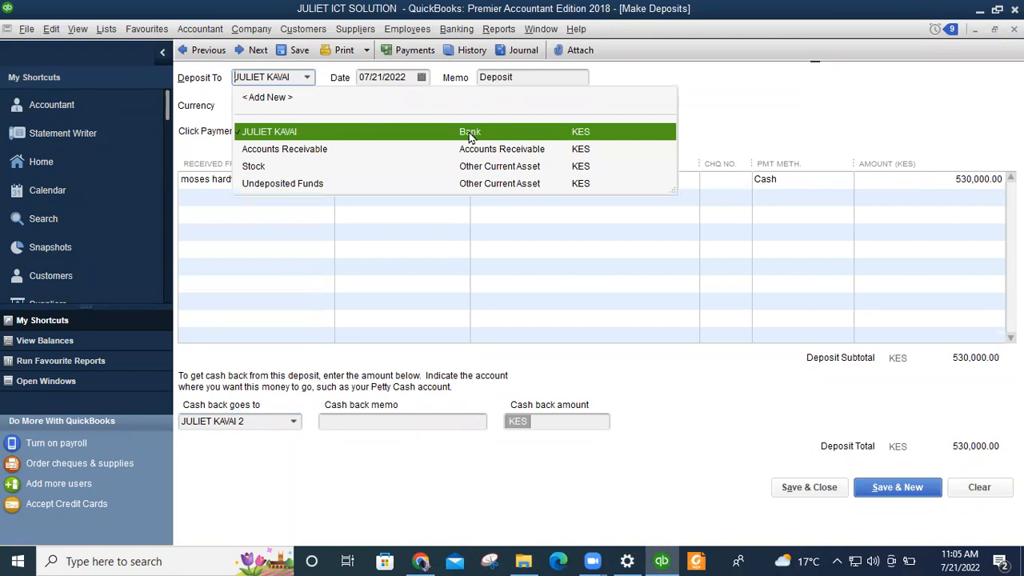
pyautogui.click(300, 383)
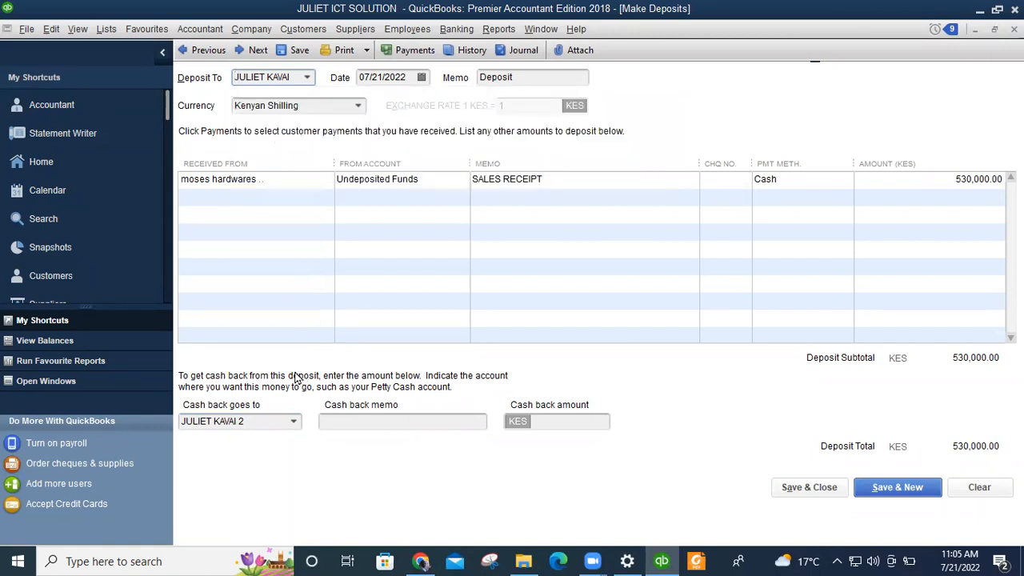
pyautogui.click(293, 422)
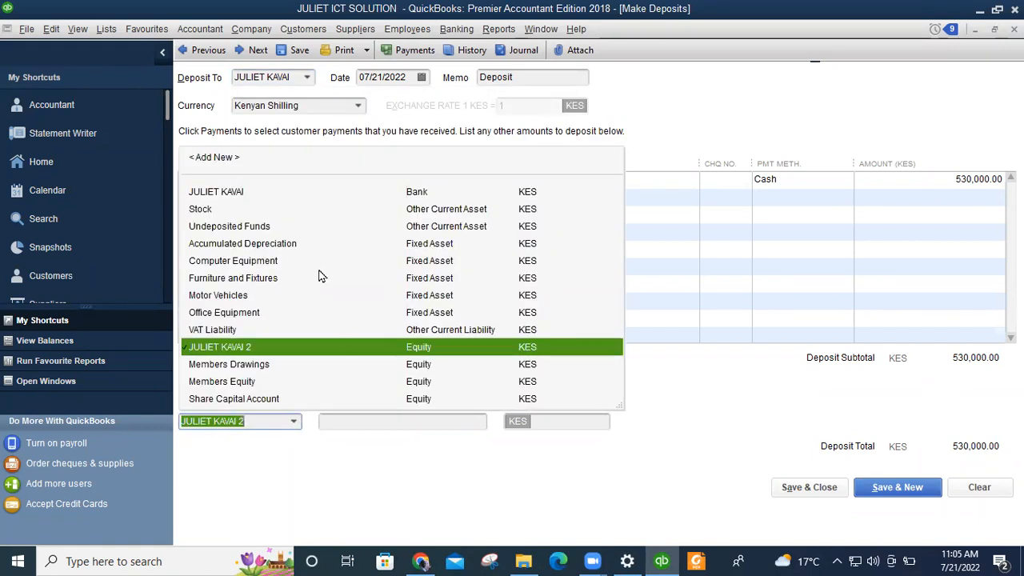
pyautogui.click(245, 349)
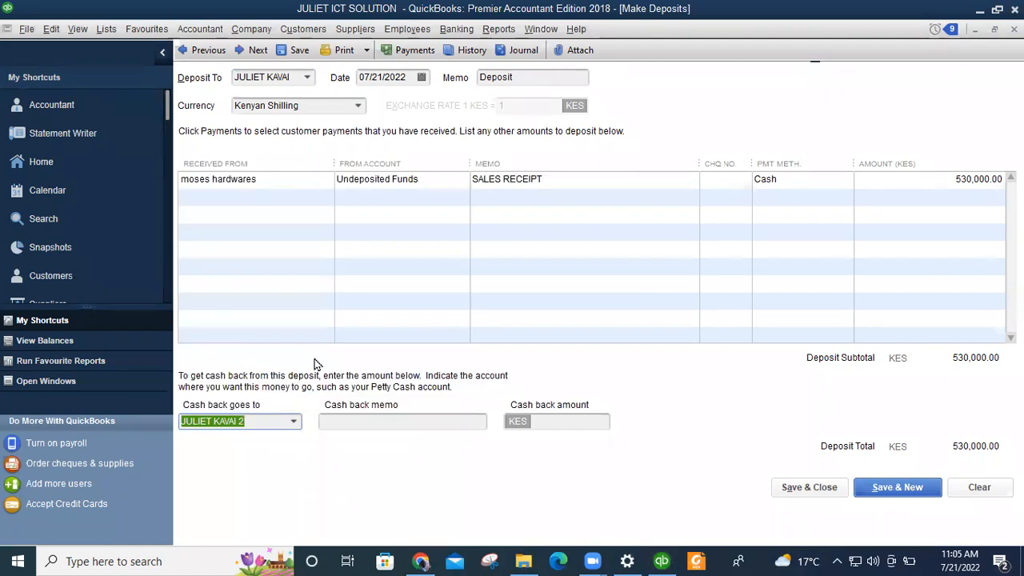
# Take 530,000.00 as cash back under memo DEPOSIT and save the deposit.
pyautogui.click(356, 421)
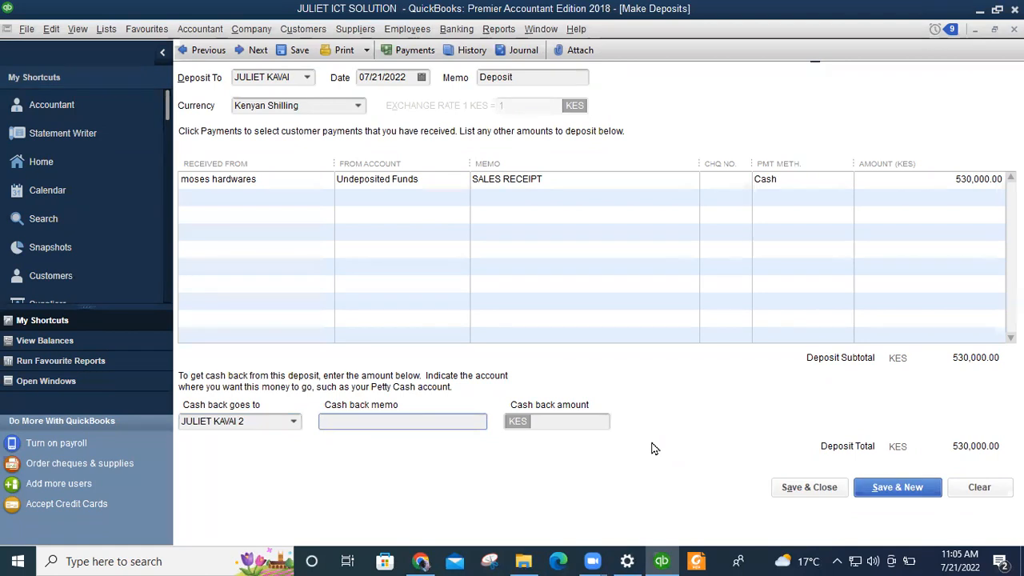
pyautogui.write('DEPO')
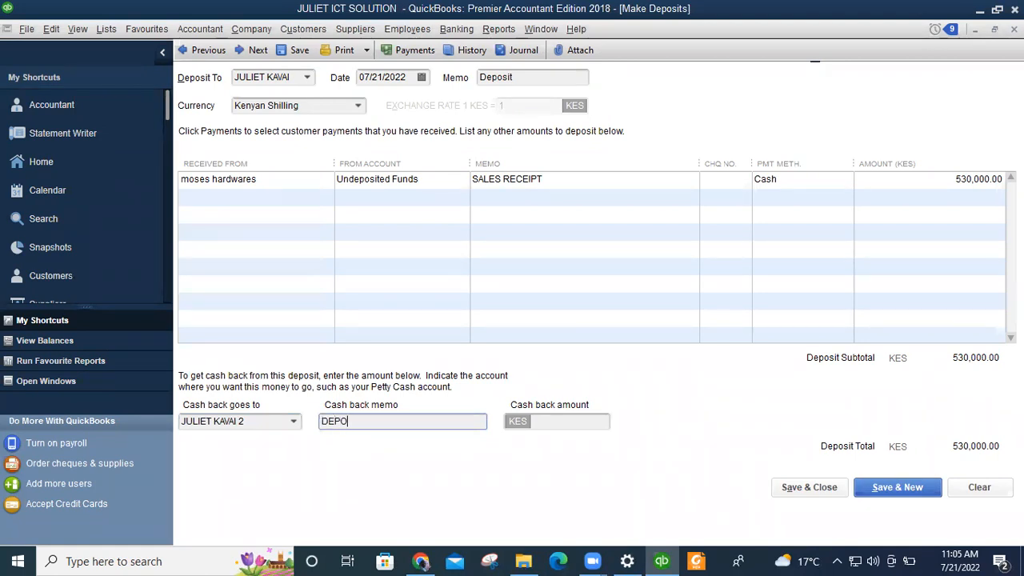
pyautogui.write('SIT')
pyautogui.click(568, 421)
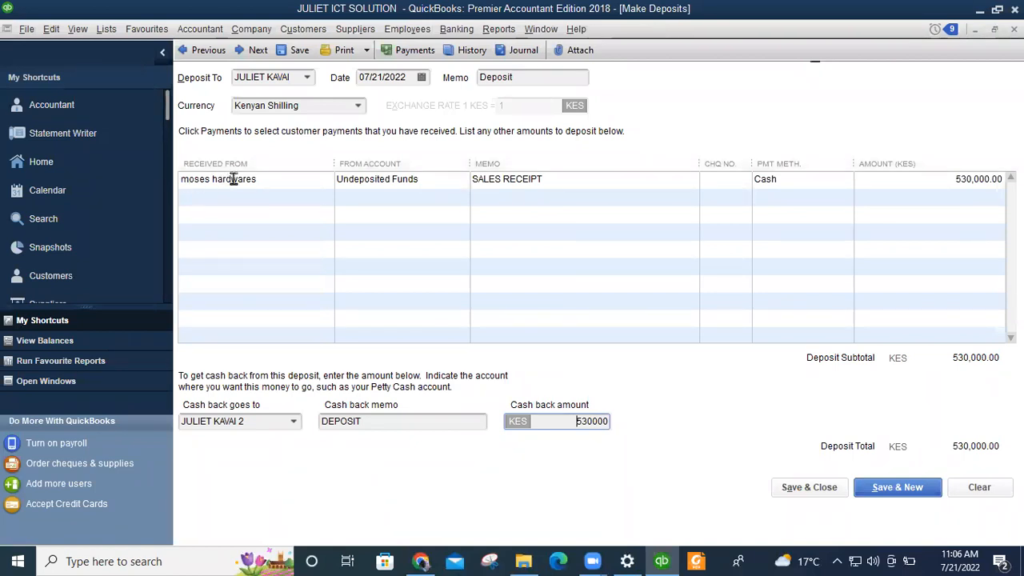
pyautogui.click(204, 179)
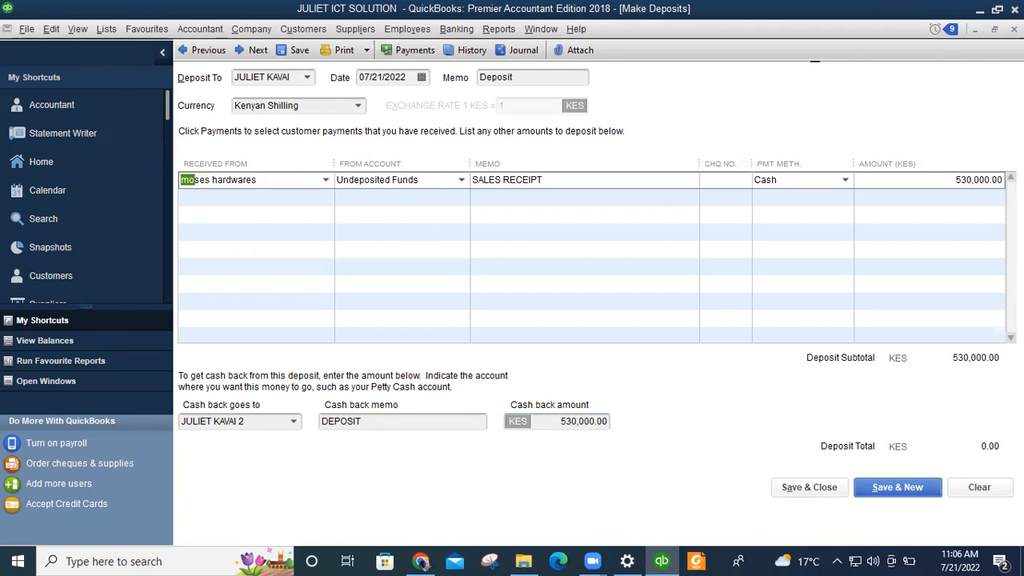
pyautogui.click(800, 490)
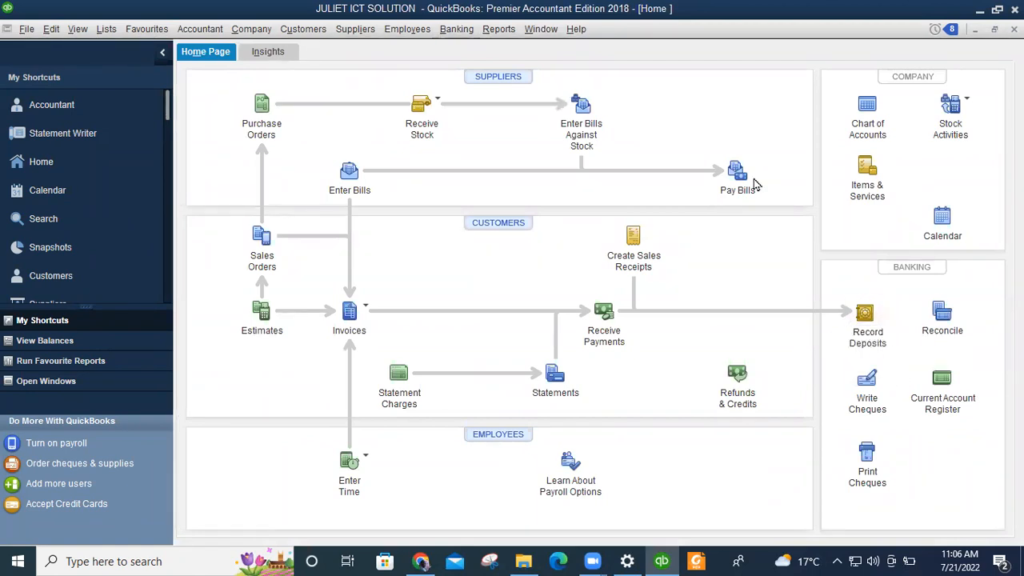
# Check the Banking menu twice, then start a new sales receipt, no. 2, dated 07/21/2022.
pyautogui.click(456, 32)
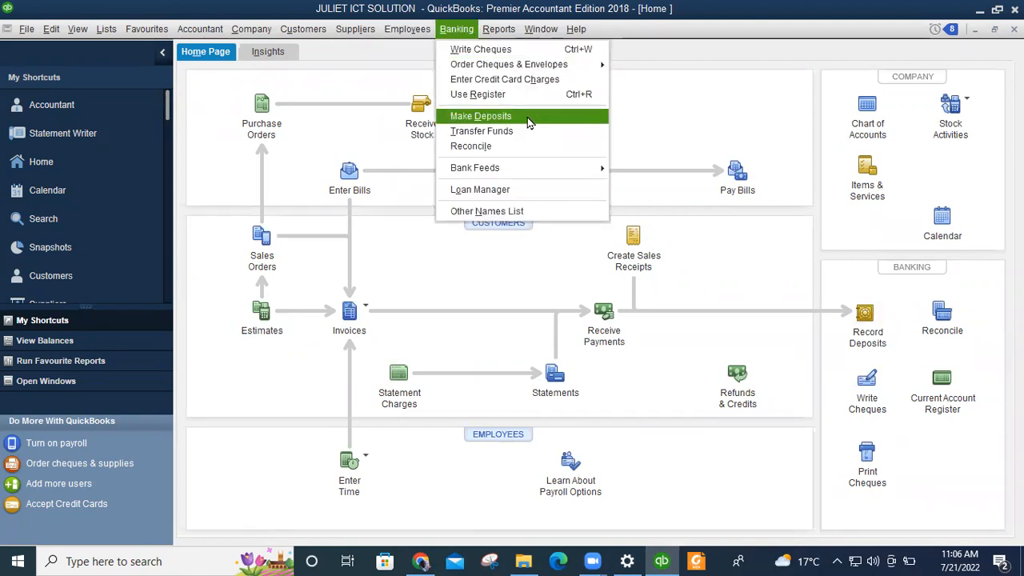
pyautogui.click(732, 277)
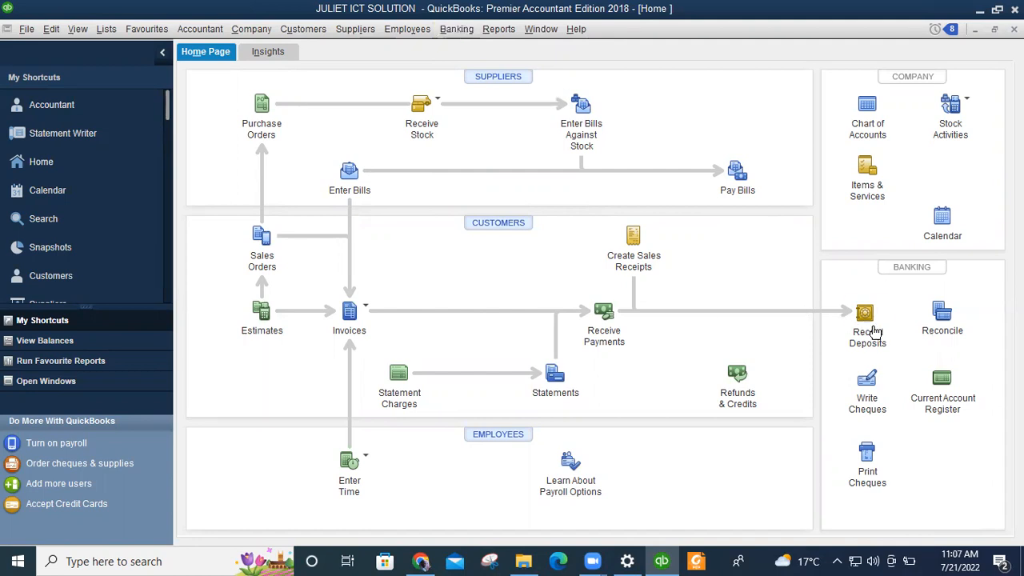
pyautogui.click(453, 30)
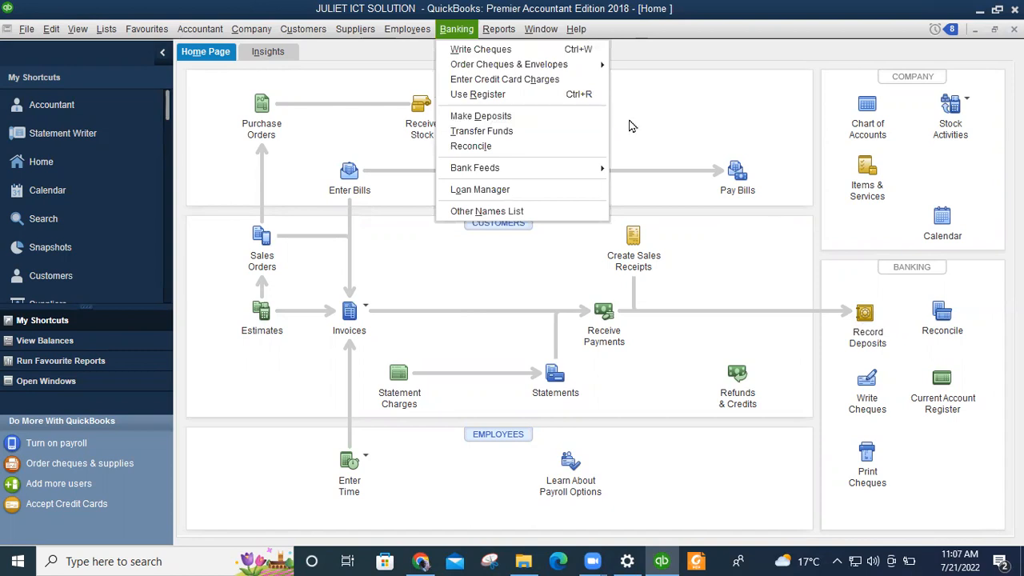
pyautogui.click(663, 118)
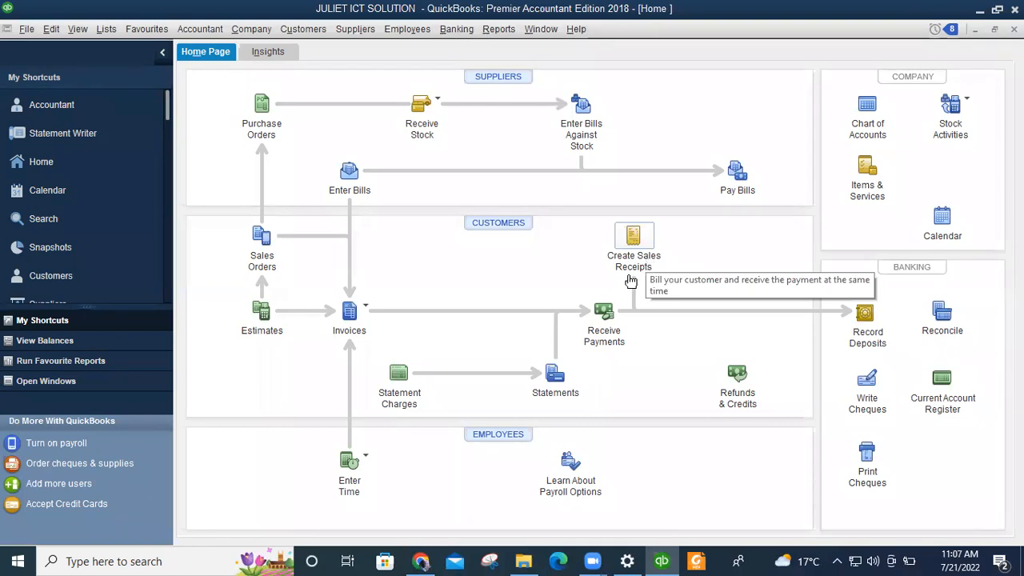
pyautogui.click(631, 239)
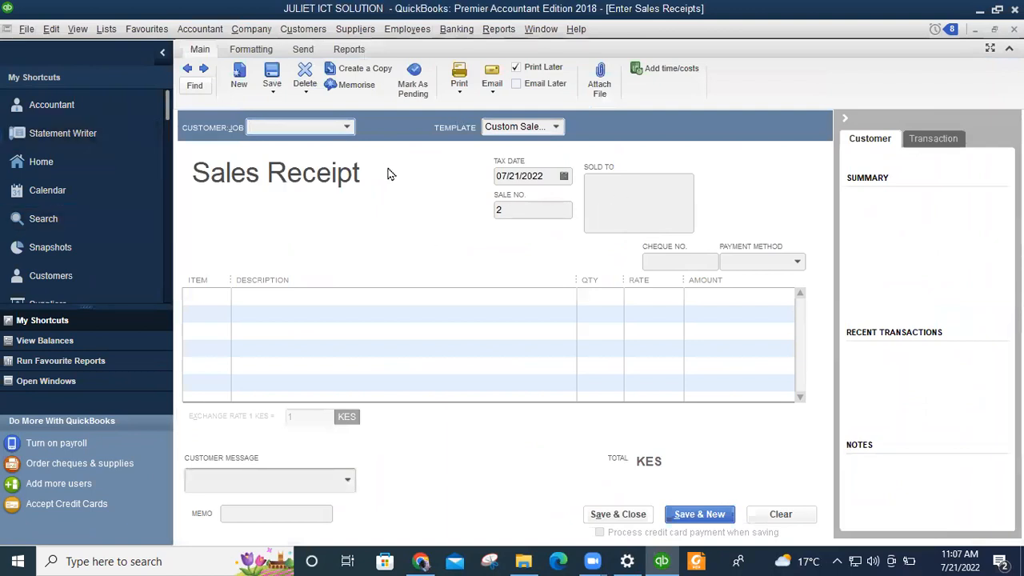
pyautogui.click(346, 131)
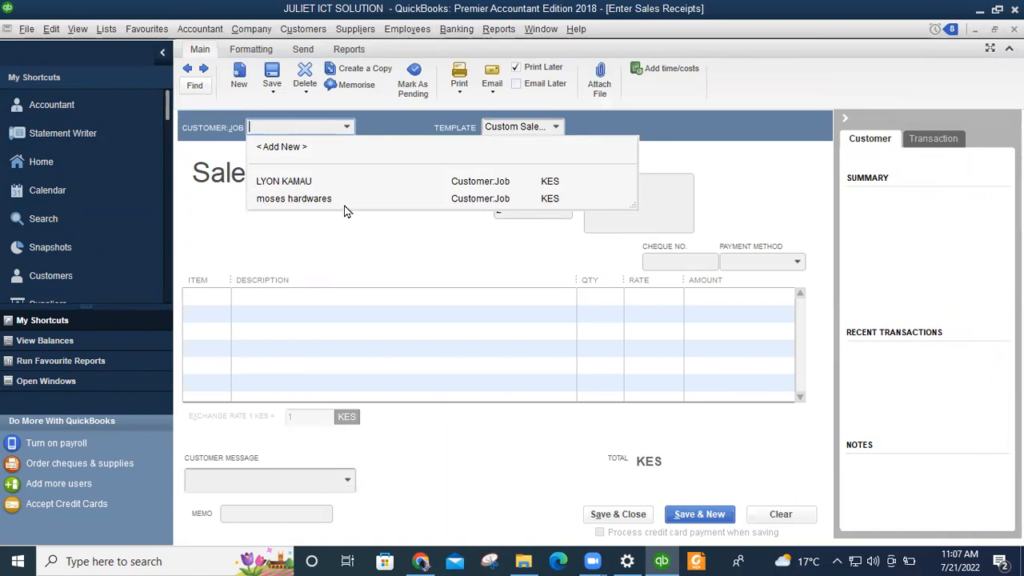
# Bill the receipt to the individual customer and try MONITOR on line 1, dismissing the stock warnings.
pyautogui.click(272, 182)
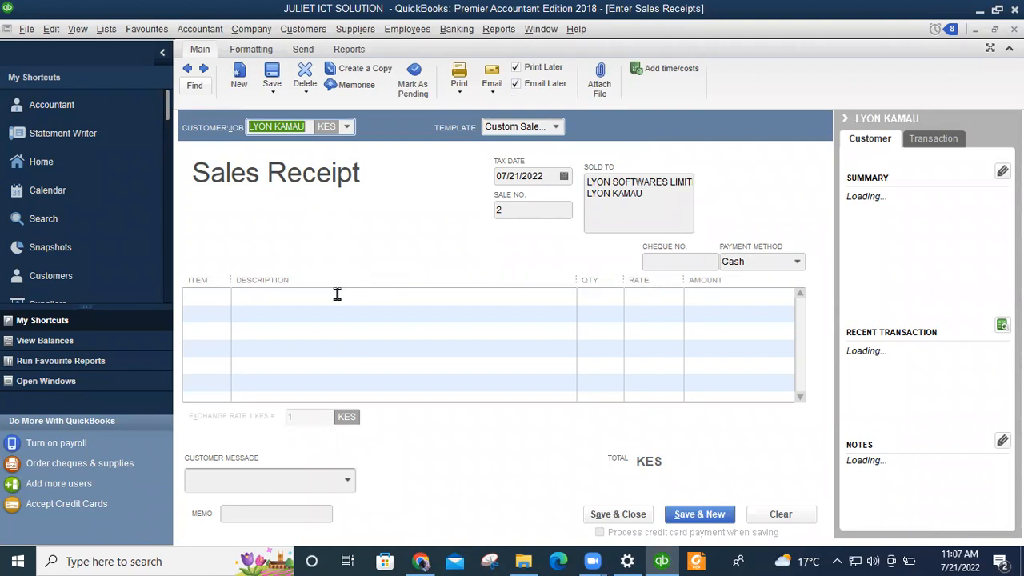
pyautogui.click(212, 299)
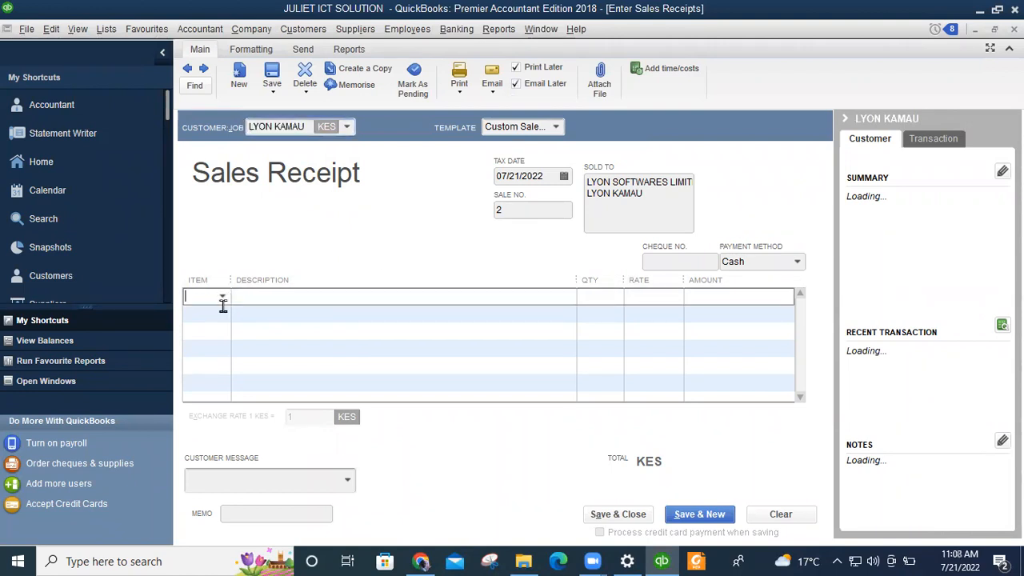
pyautogui.click(222, 297)
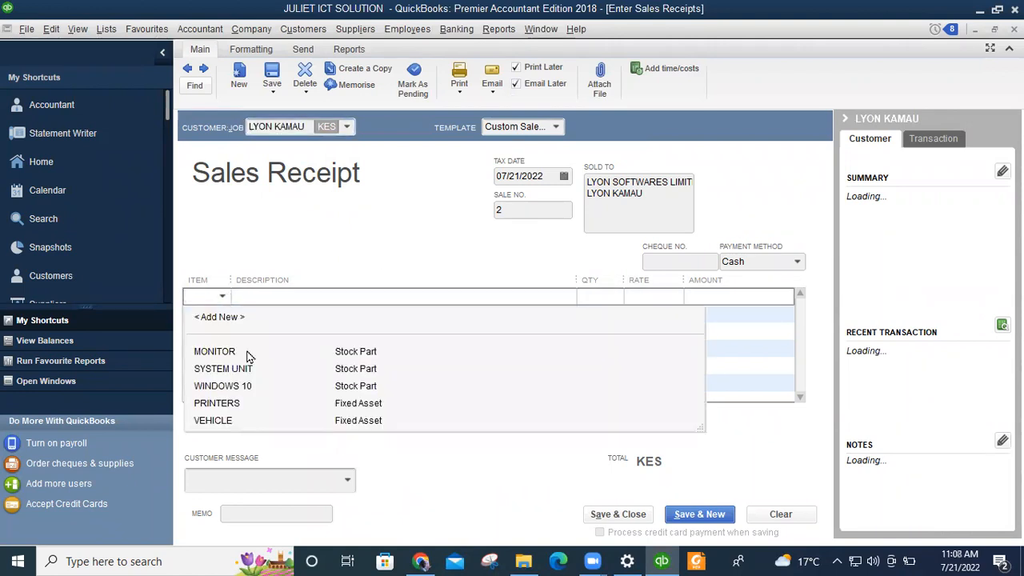
pyautogui.click(229, 356)
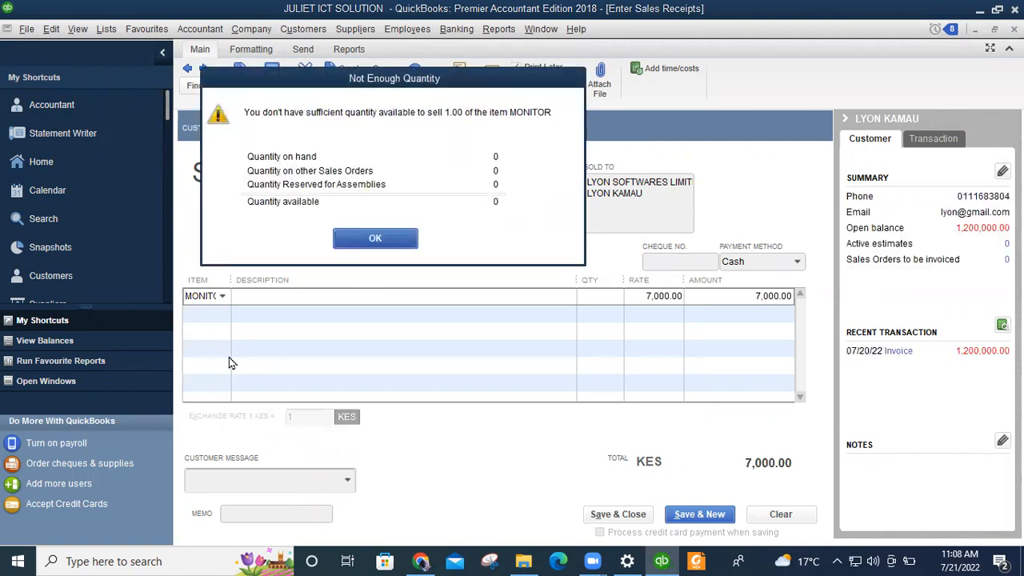
pyautogui.click(400, 239)
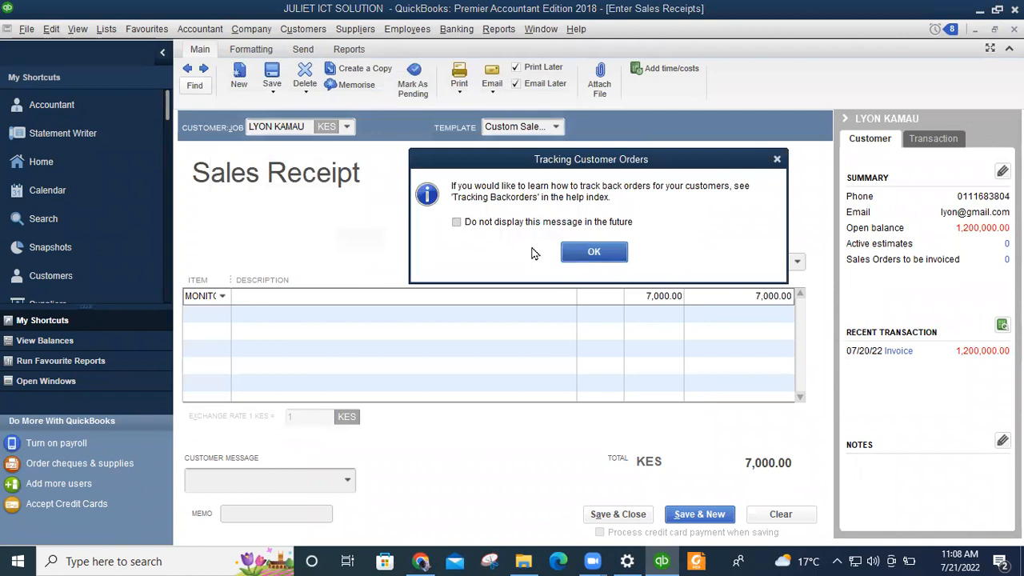
pyautogui.press('Return')
# Replace MONITOR with 4 SYSTEM UNIT at 10,000.00 and add WINDOWS 10 at 4,000.00 on line 2.
pyautogui.click(221, 297)
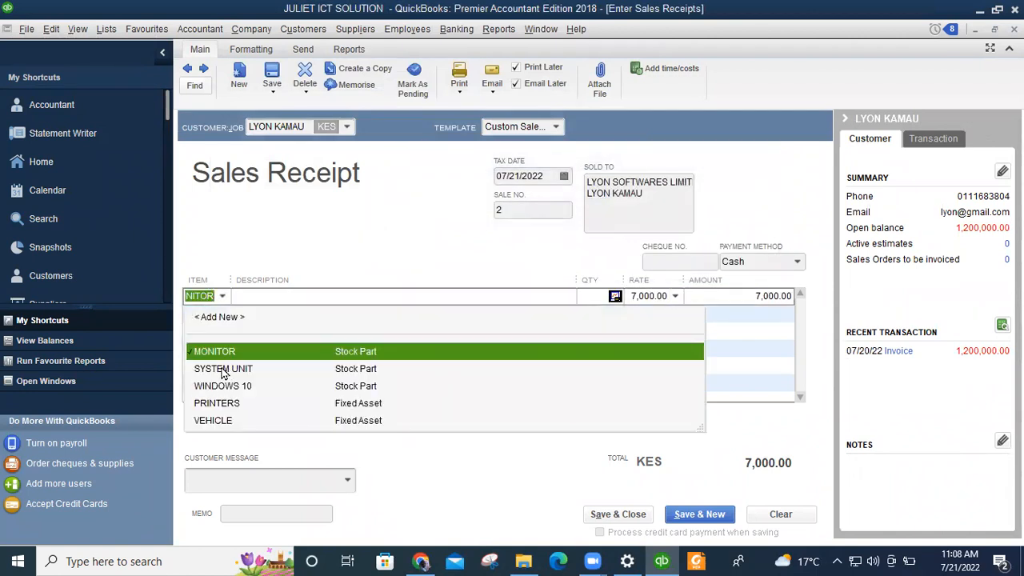
pyautogui.click(223, 369)
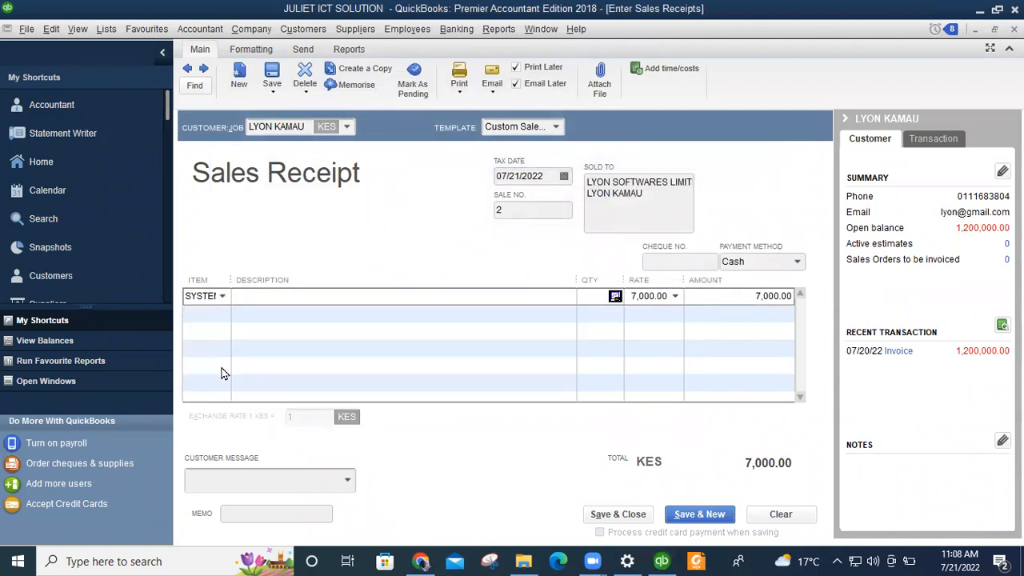
pyautogui.click(593, 296)
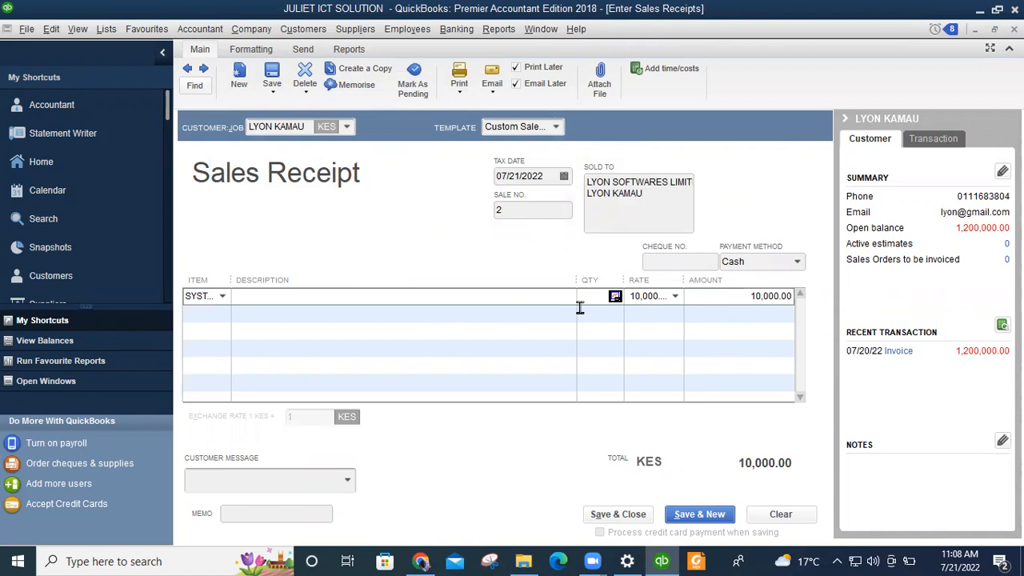
pyautogui.click(214, 312)
pyautogui.click(222, 313)
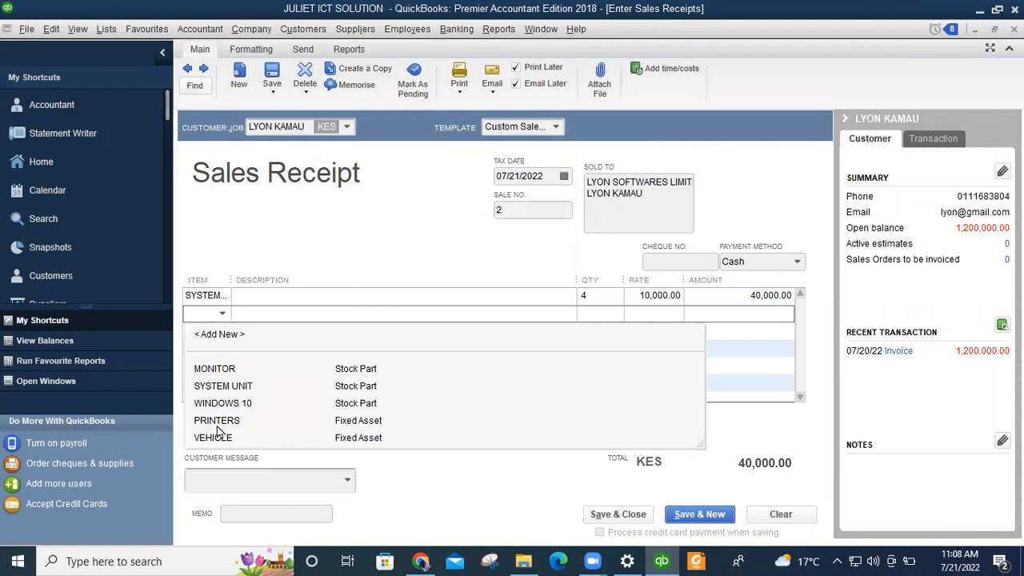
pyautogui.click(211, 402)
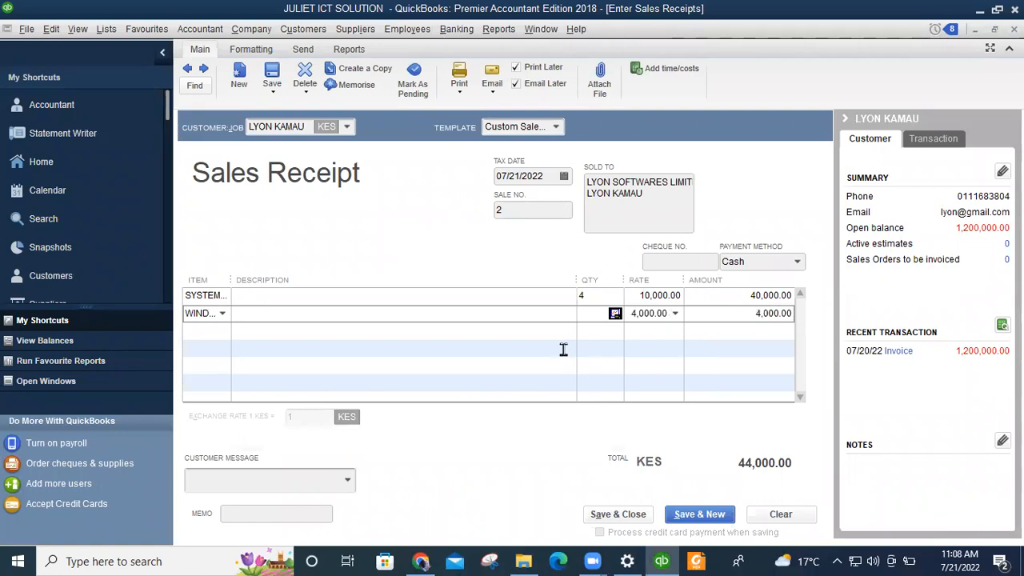
# Set WINDOWS 10 quantity to 30 after 50 triggers stock warnings, then begin describing line 1 as HARDWARE.
pyautogui.write('50')
pyautogui.click(486, 340)
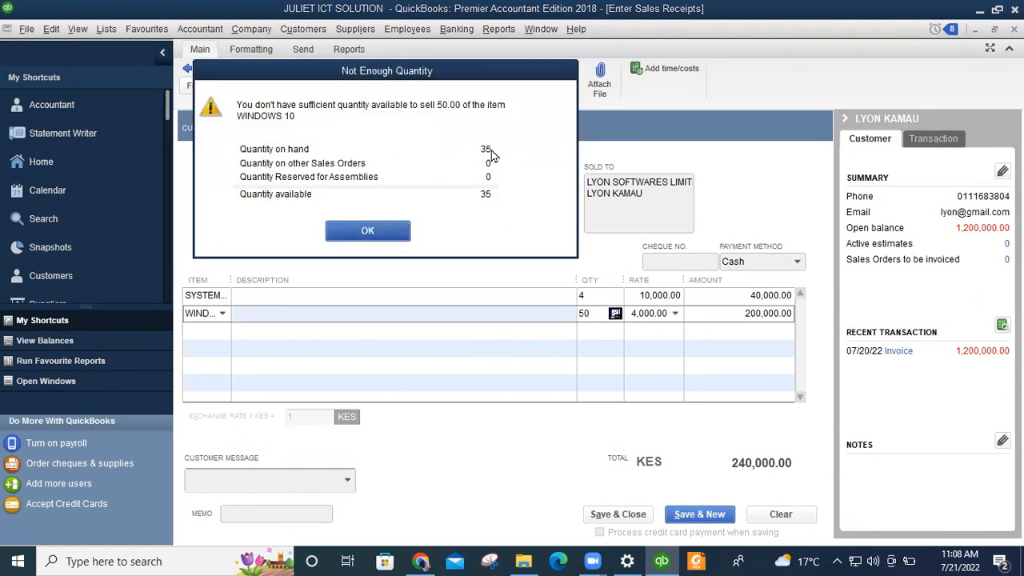
pyautogui.click(382, 230)
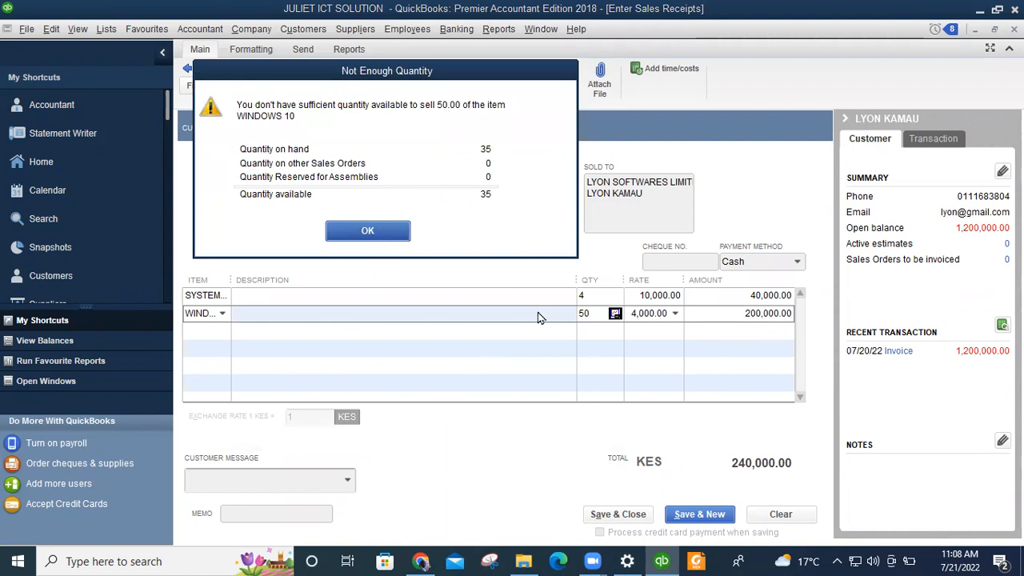
pyautogui.click(594, 252)
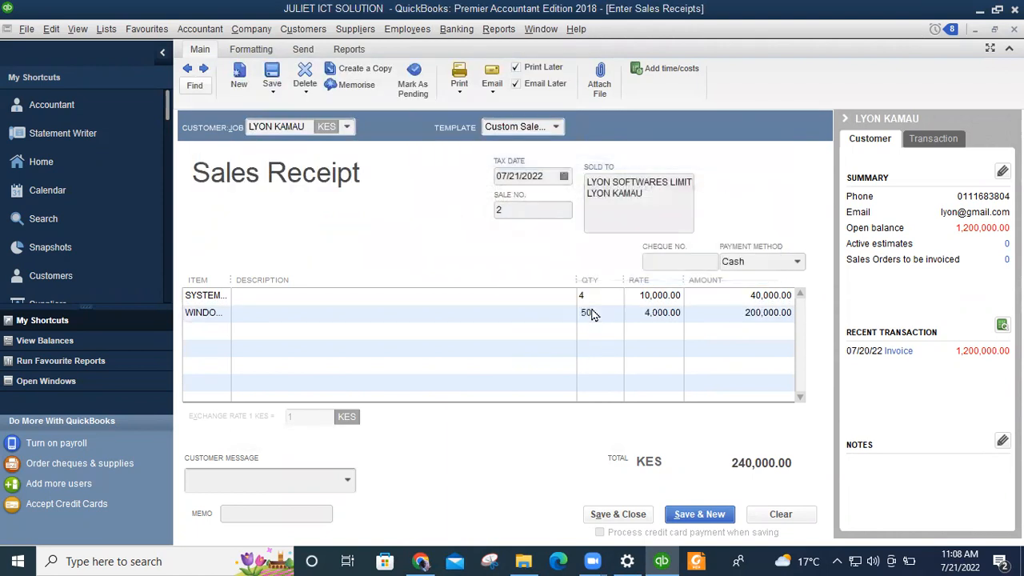
pyautogui.press('BackSpace')
pyautogui.press('BackSpace')
pyautogui.write('3')
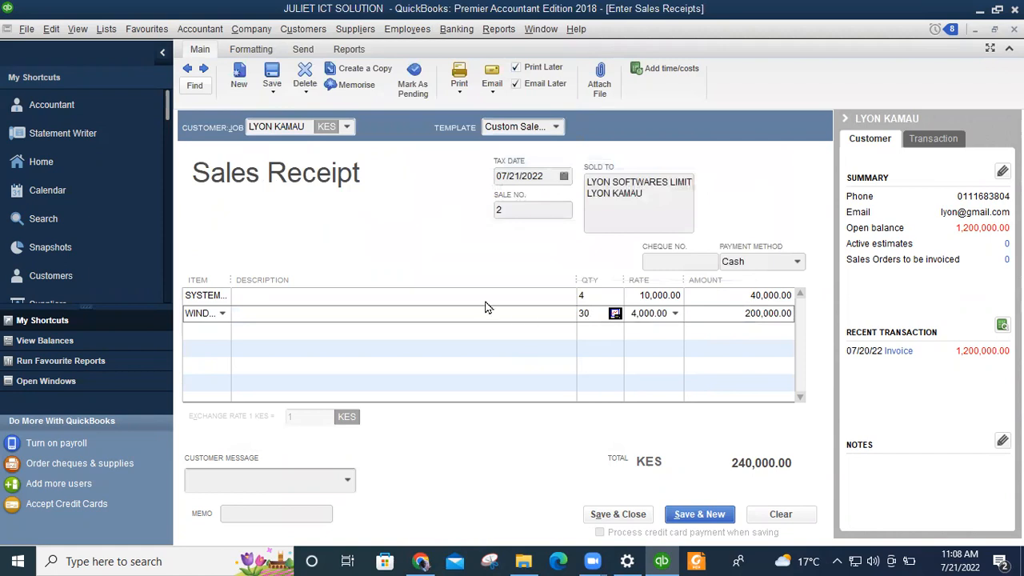
pyautogui.click(432, 345)
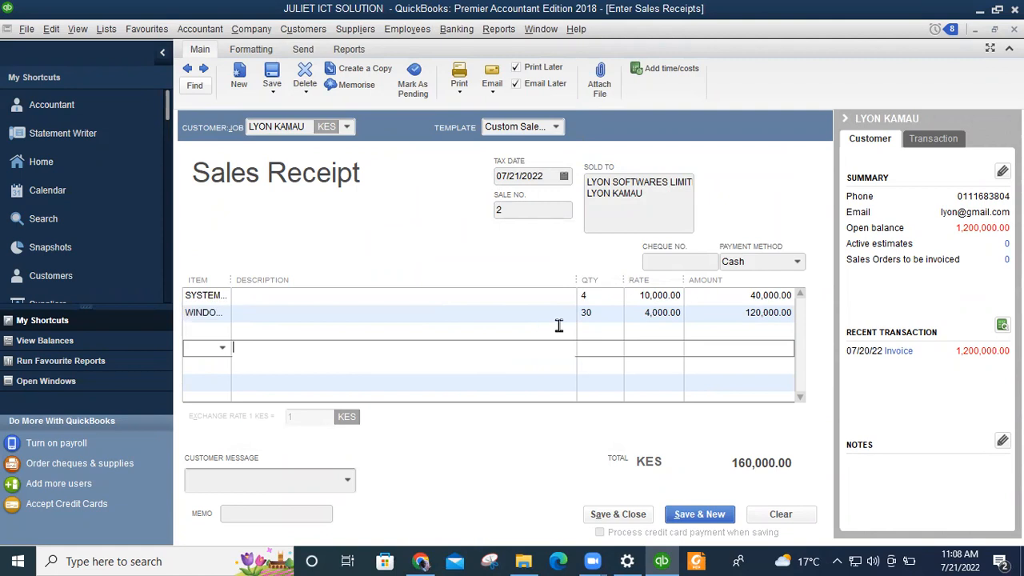
pyautogui.click(275, 295)
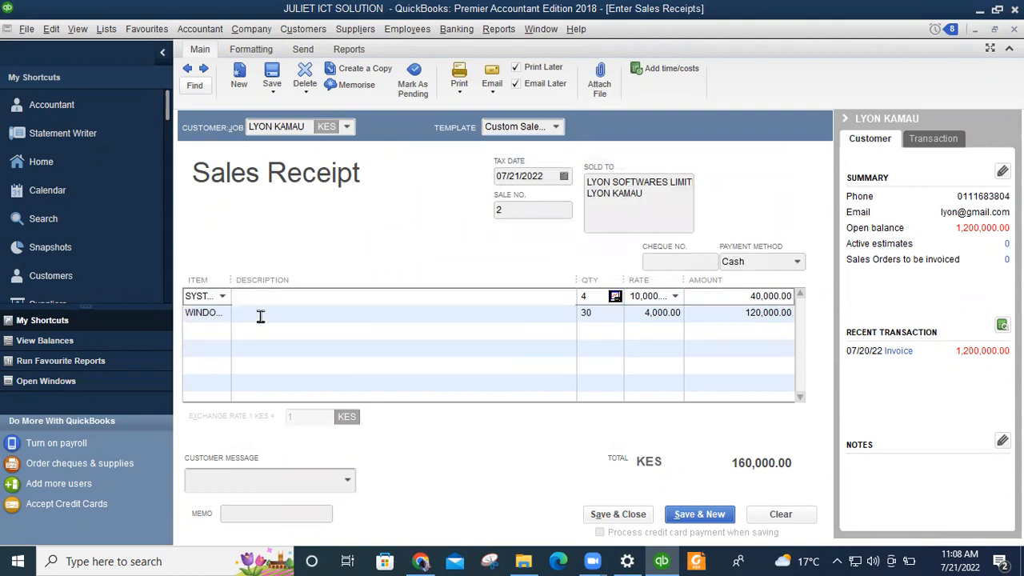
pyautogui.write('HARDWARE')
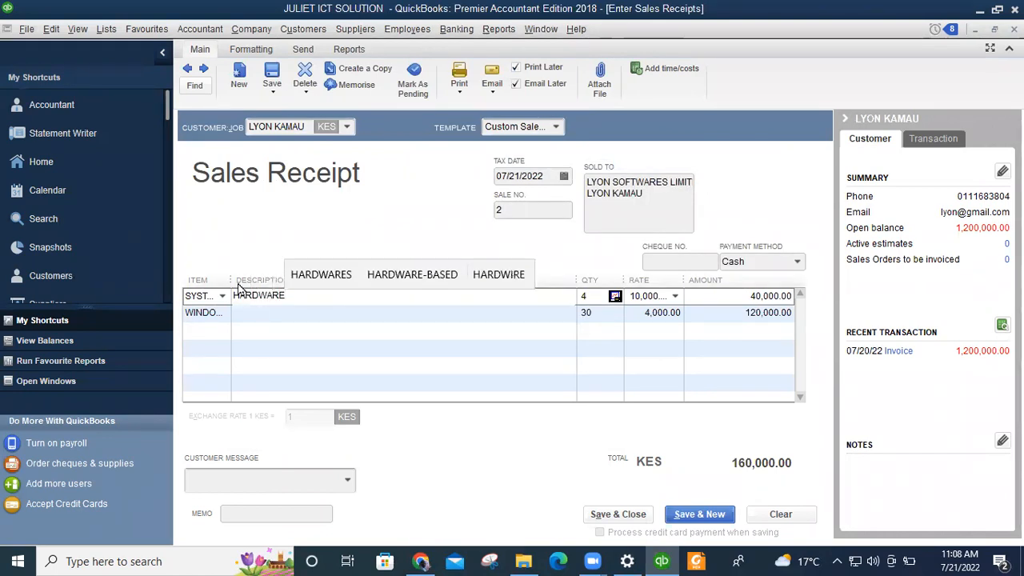
# Finish the HARDWARE description on SYSTEM UNIT and enter SOTTWARE as the WINDOWS 10 description.
pyautogui.click(271, 314)
pyautogui.write('SOTW')
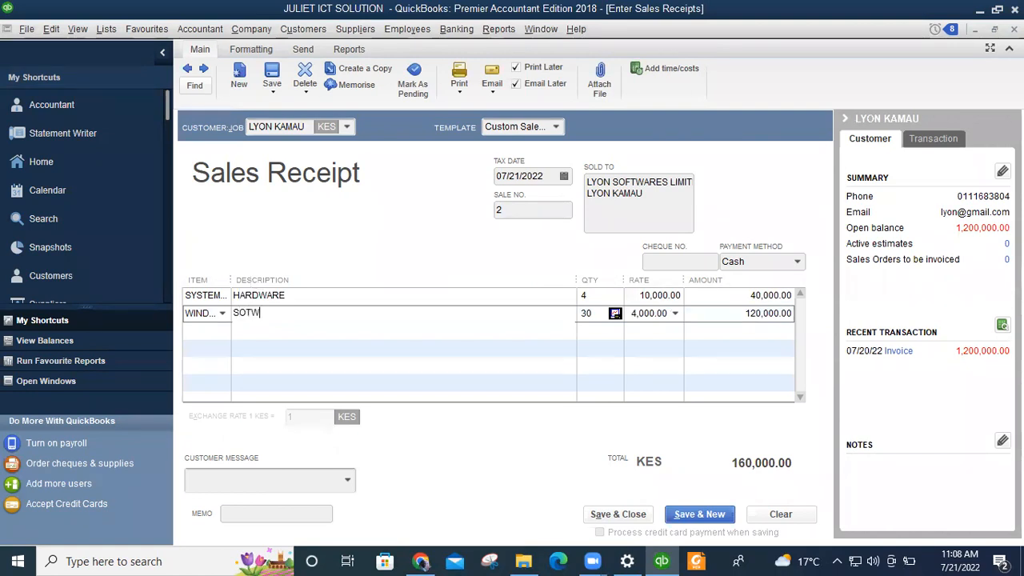
pyautogui.press('BackSpace')
pyautogui.write('TWARE')
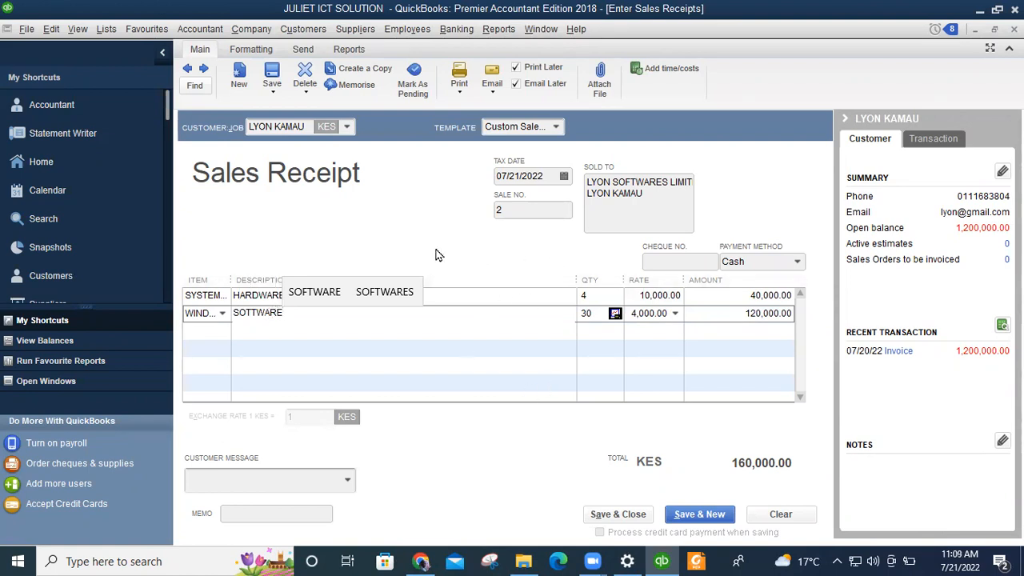
pyautogui.click(460, 356)
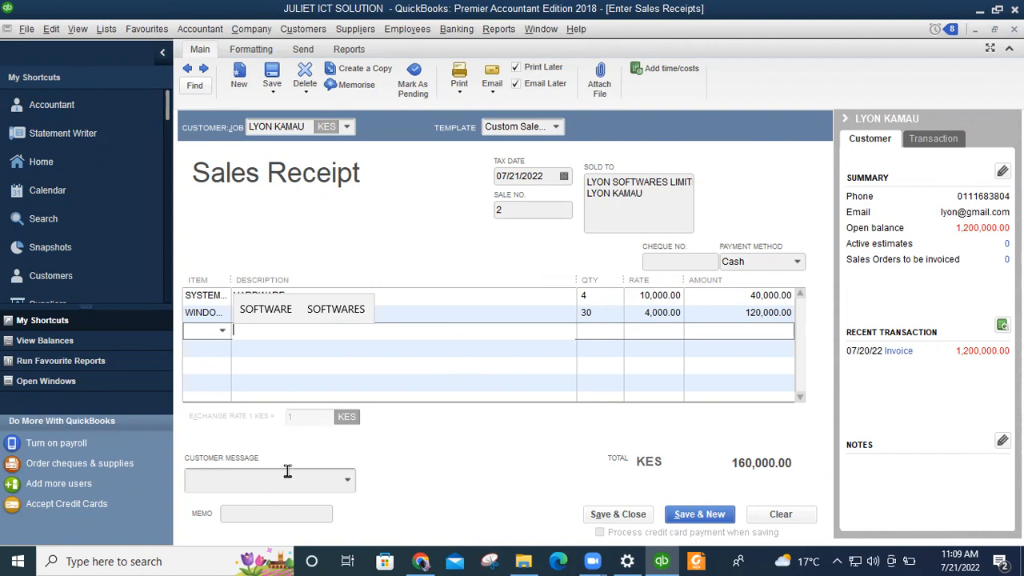
# Add the customer message 'It's been a pleasure working with you!' and the memo SALES RECEIPT.
pyautogui.click(345, 483)
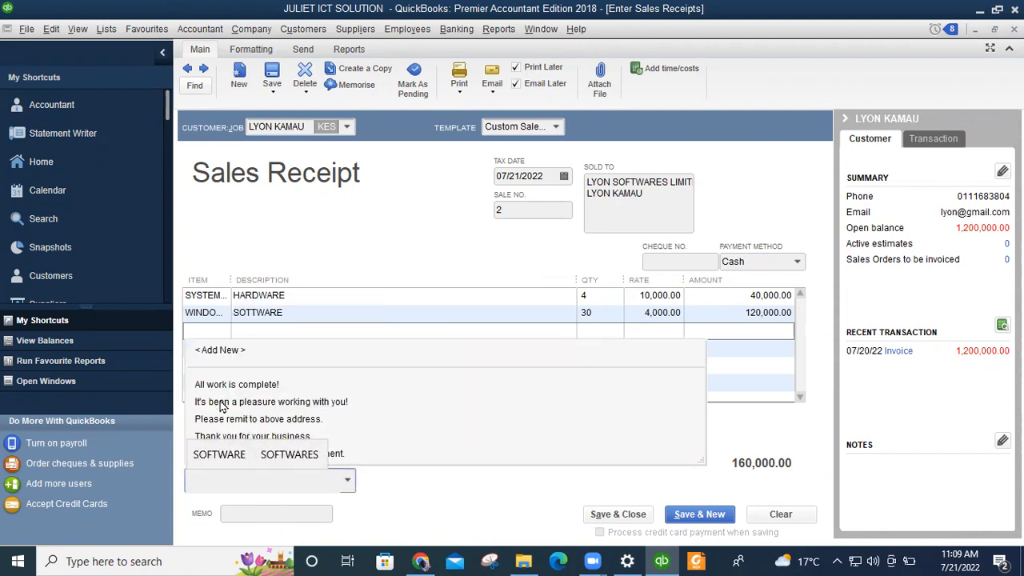
pyautogui.click(307, 405)
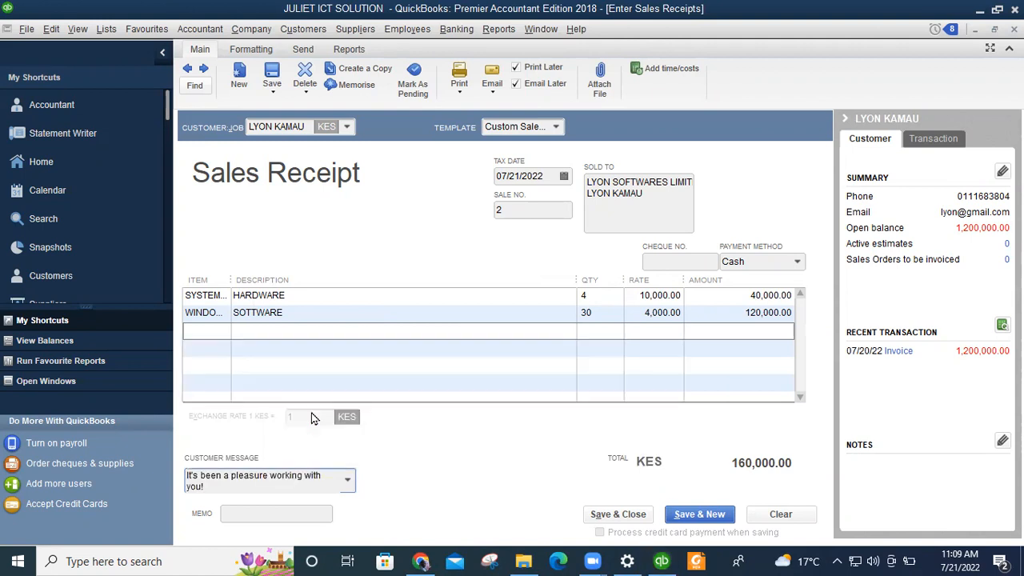
pyautogui.click(228, 514)
pyautogui.write('S')
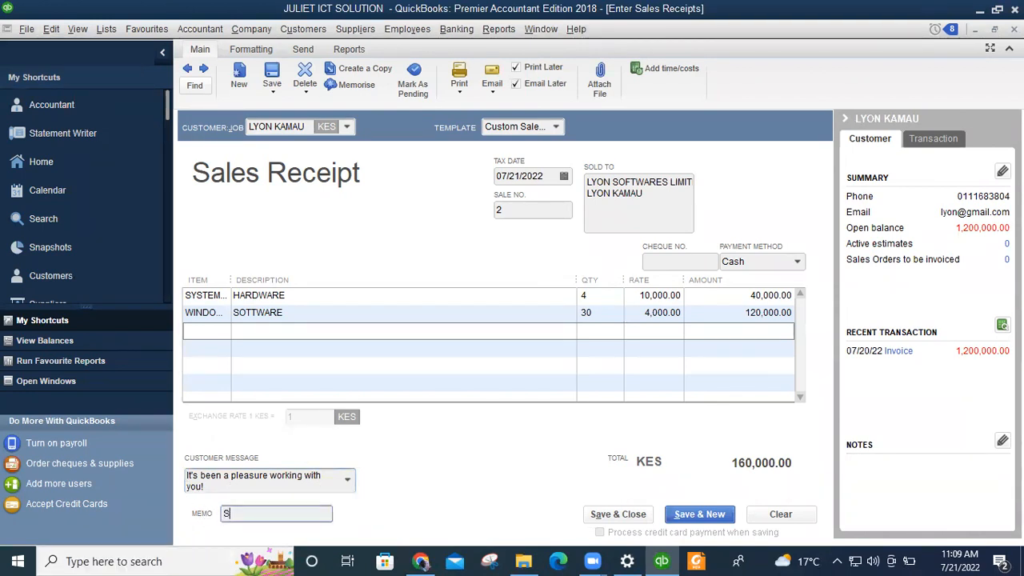
pyautogui.write('ALES RECEI')
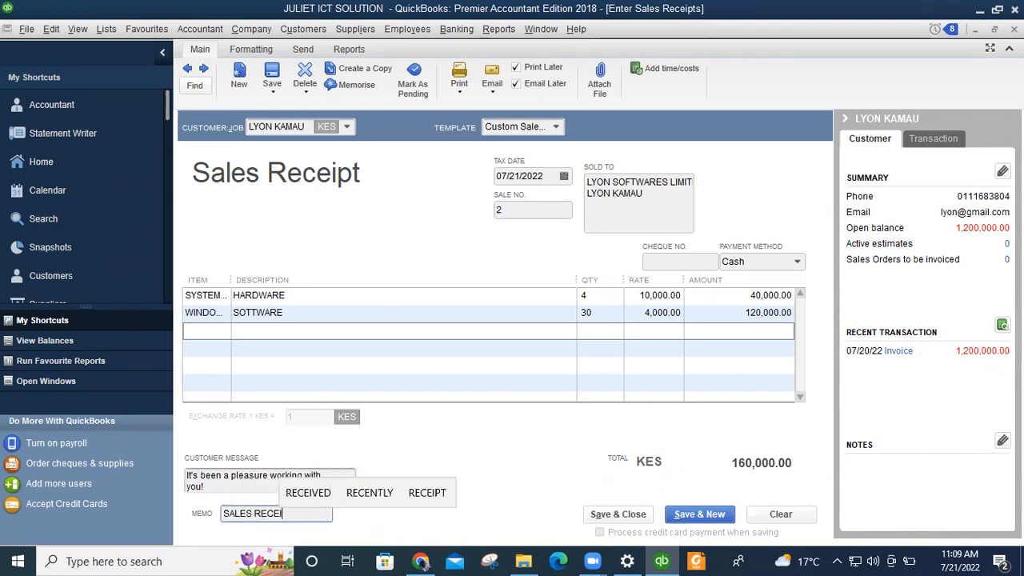
pyautogui.write('PT')
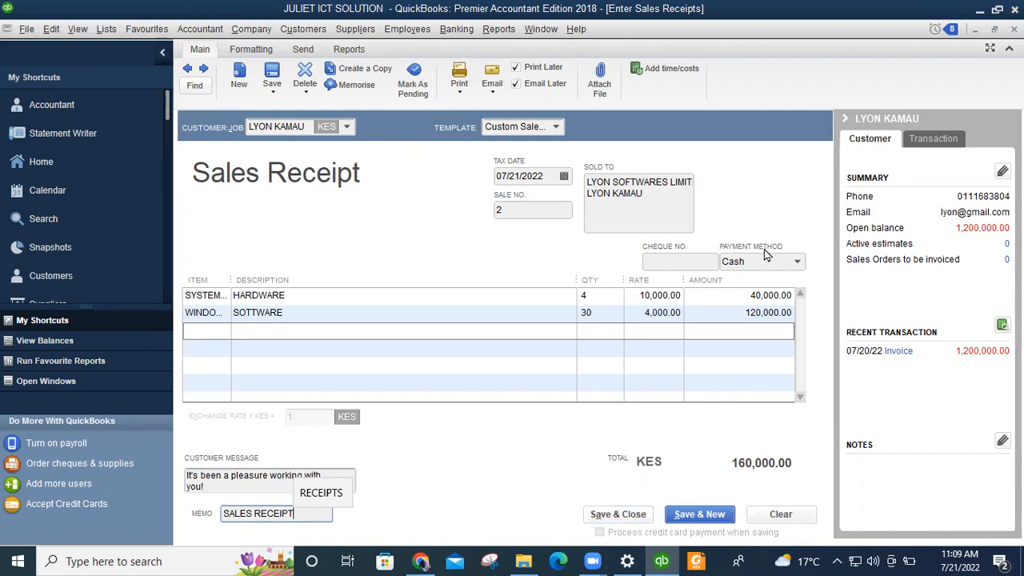
pyautogui.click(793, 263)
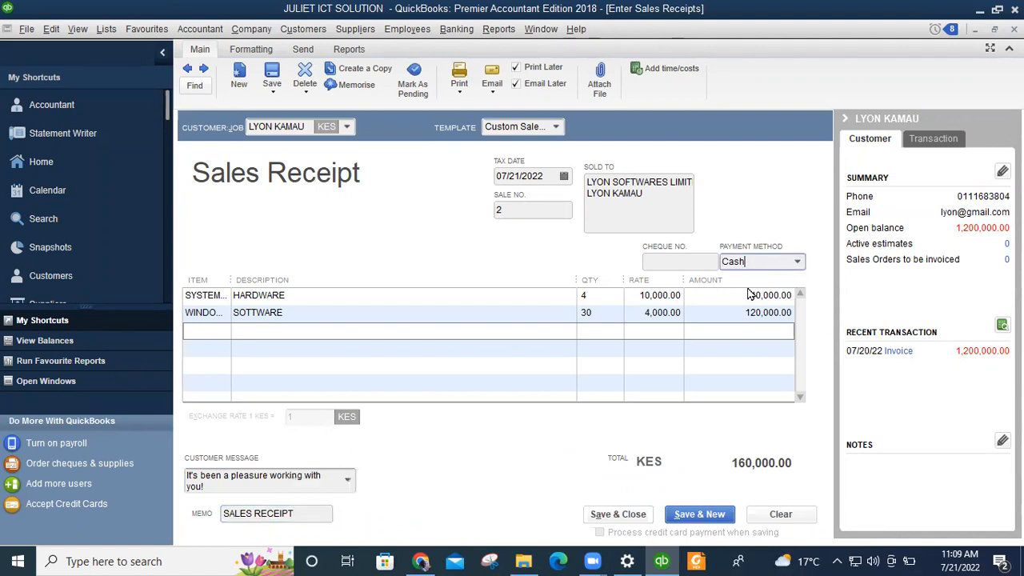
# Switch the payment method from Cash to Cheque and save, triggering a spell check on SOTTWARE.
pyautogui.click(798, 264)
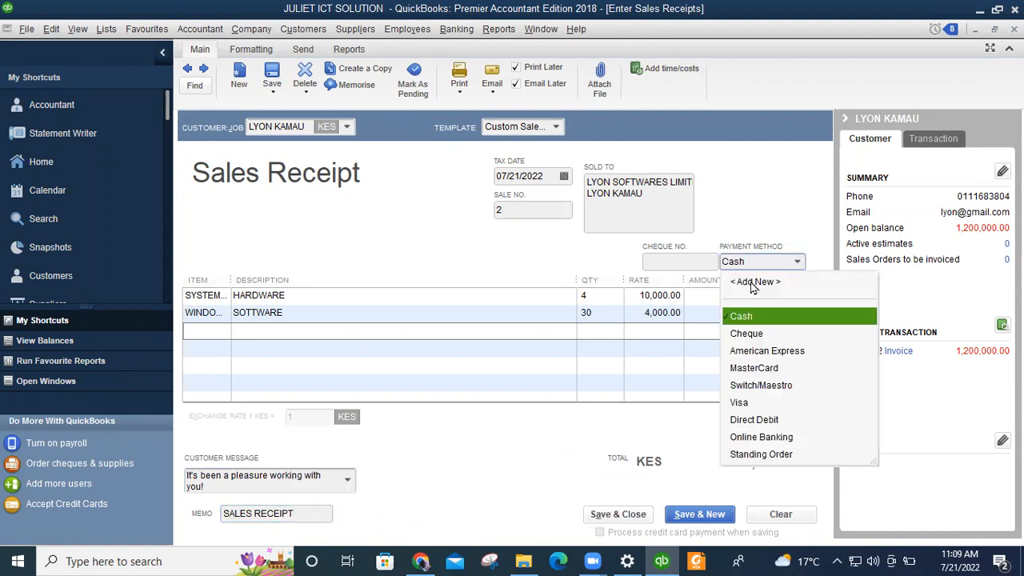
pyautogui.click(745, 335)
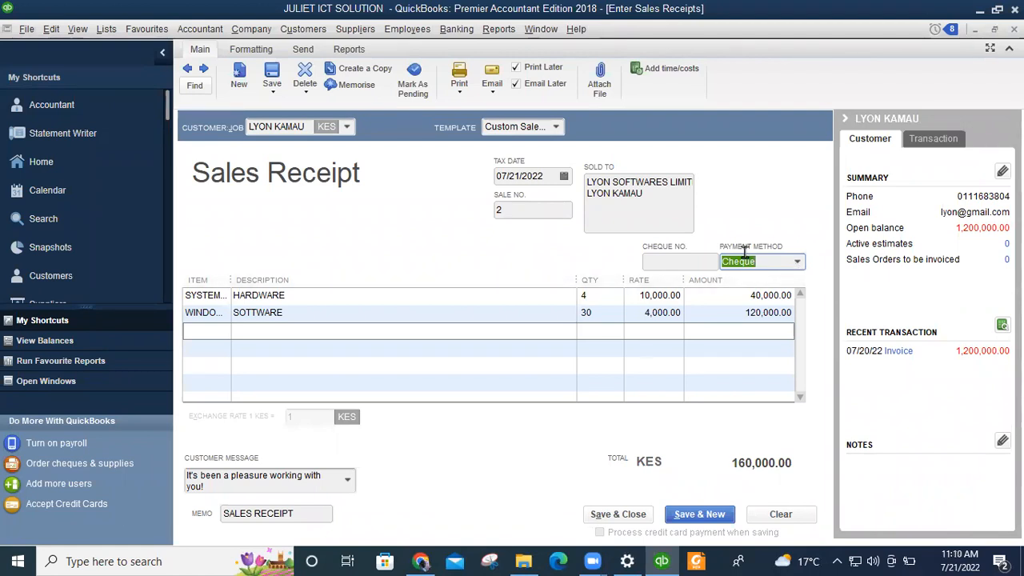
pyautogui.click(624, 516)
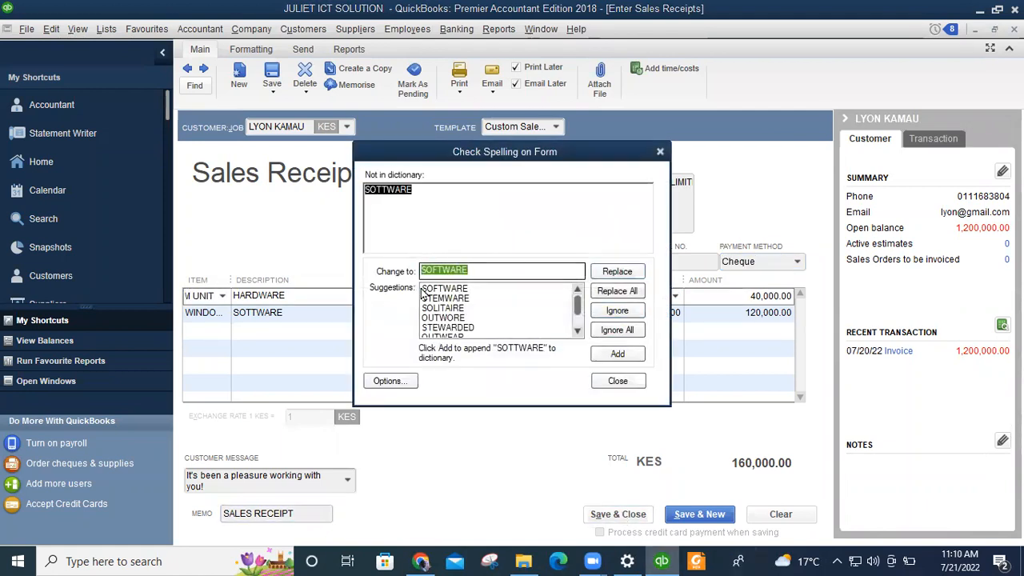
# Replace the misspelled SOTTWARE with SOFTWARE so the cheque receipt saves and closes.
pyautogui.click(446, 288)
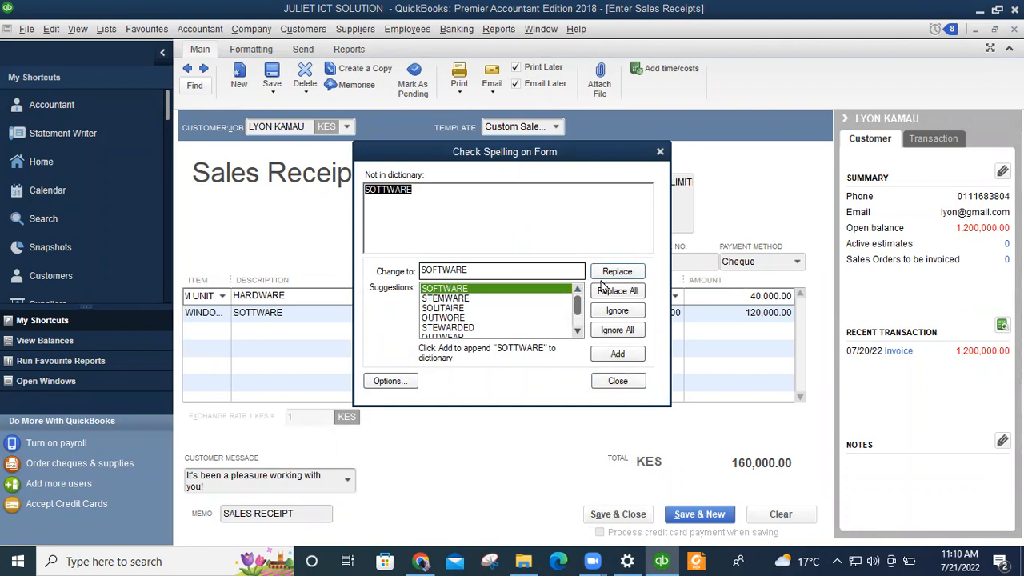
pyautogui.click(622, 273)
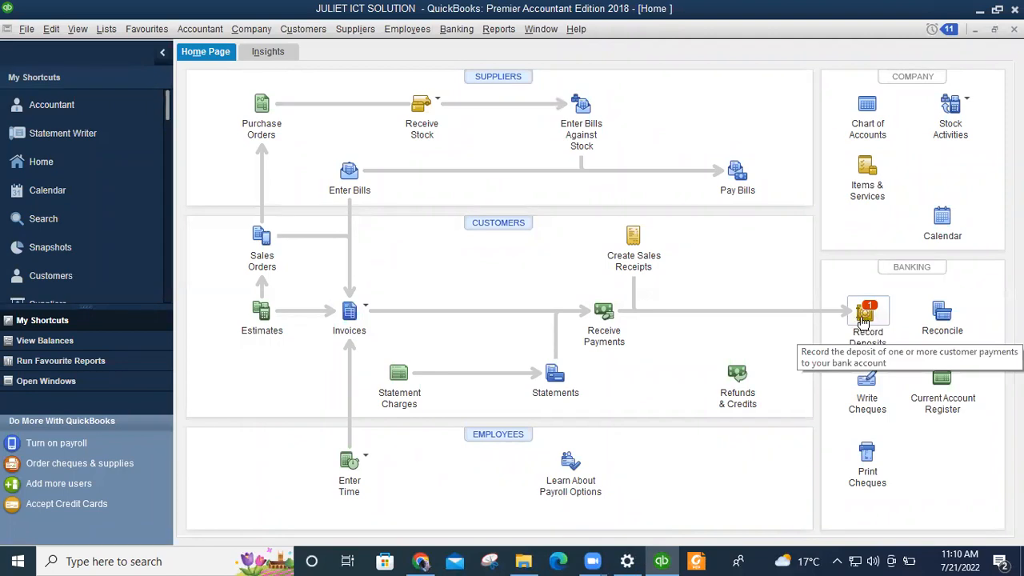
# Record a deposit containing the 160,000.00 cheque payment from Undeposited Funds.
pyautogui.click(884, 332)
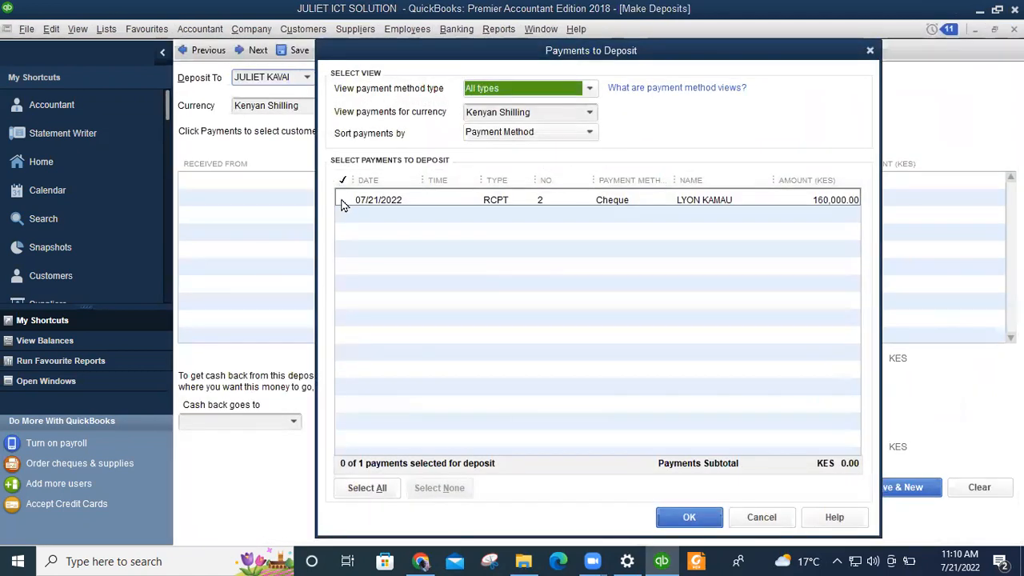
pyautogui.click(341, 201)
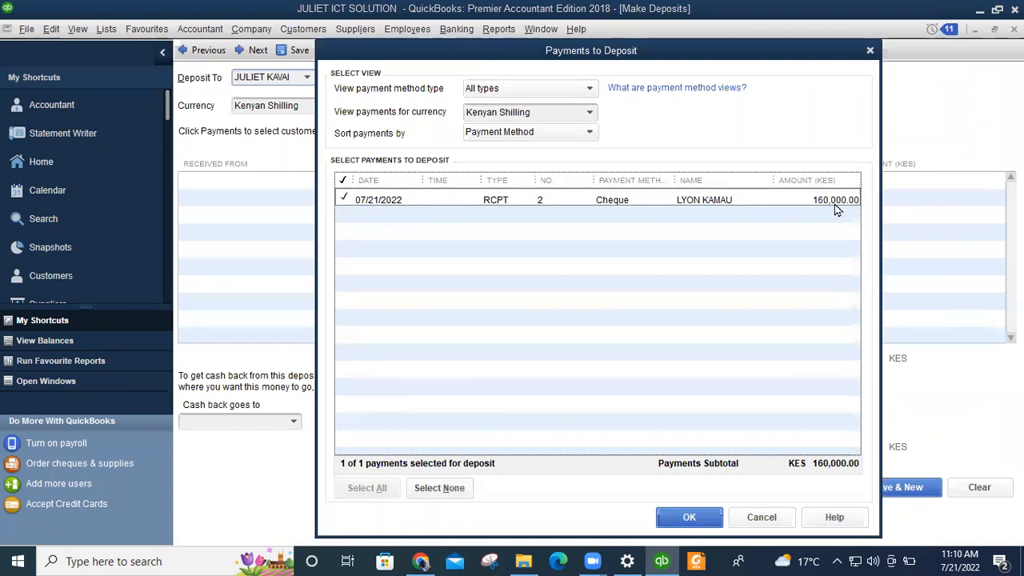
pyautogui.click(676, 518)
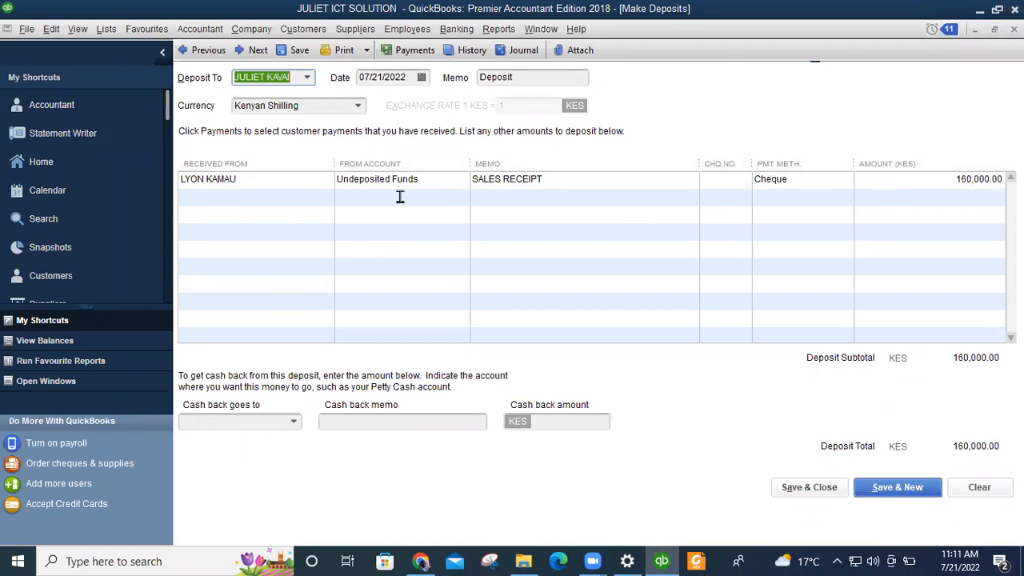
pyautogui.click(293, 421)
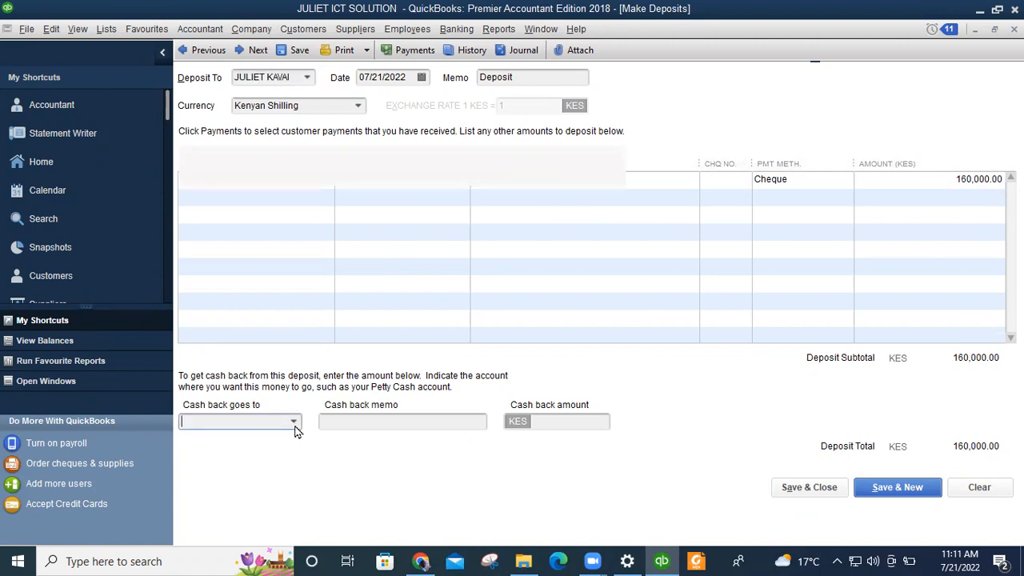
# Send cash back to the second bank account, leaving the Deposit To account unchanged.
pyautogui.click(427, 349)
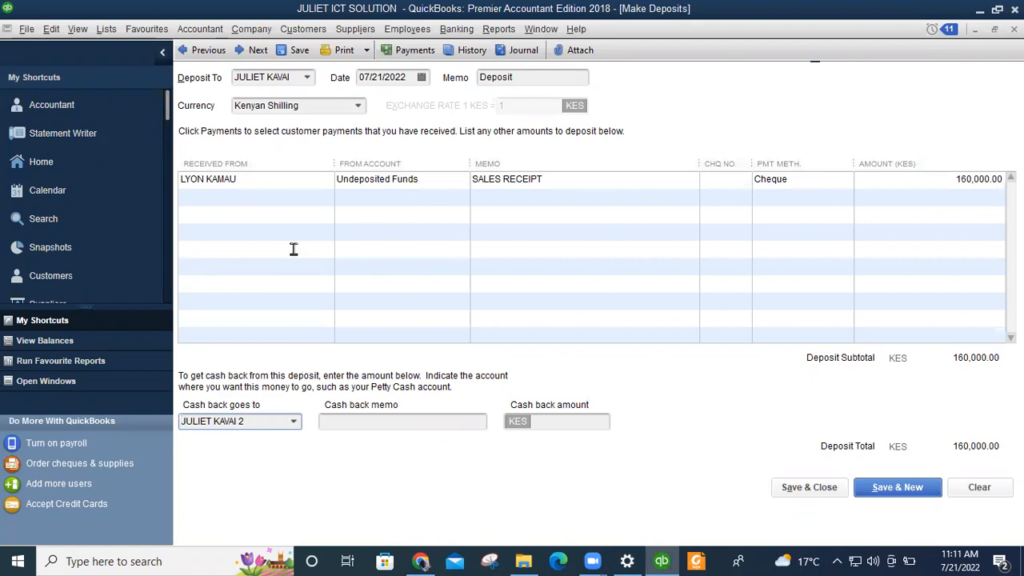
pyautogui.click(307, 78)
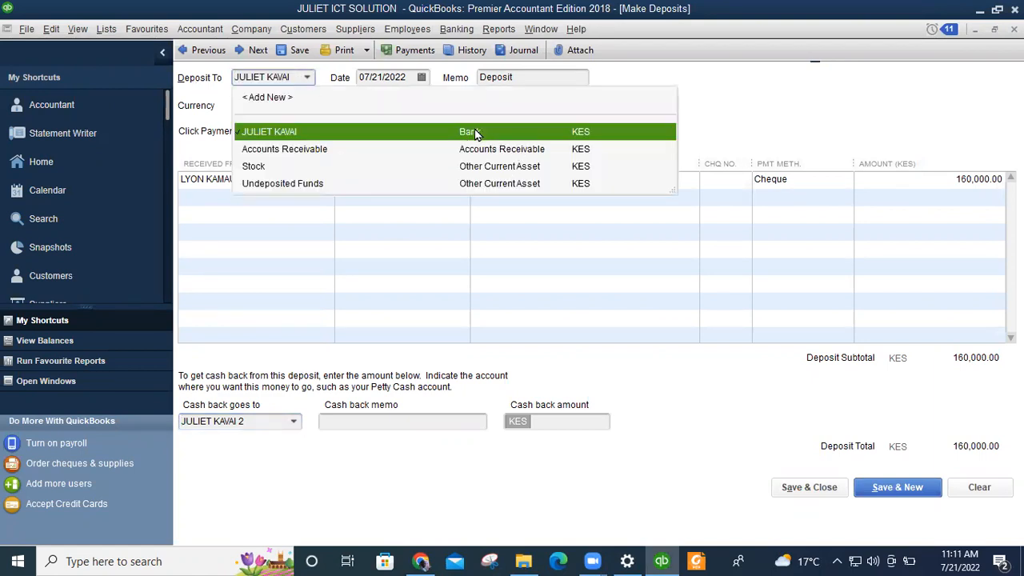
pyautogui.click(738, 122)
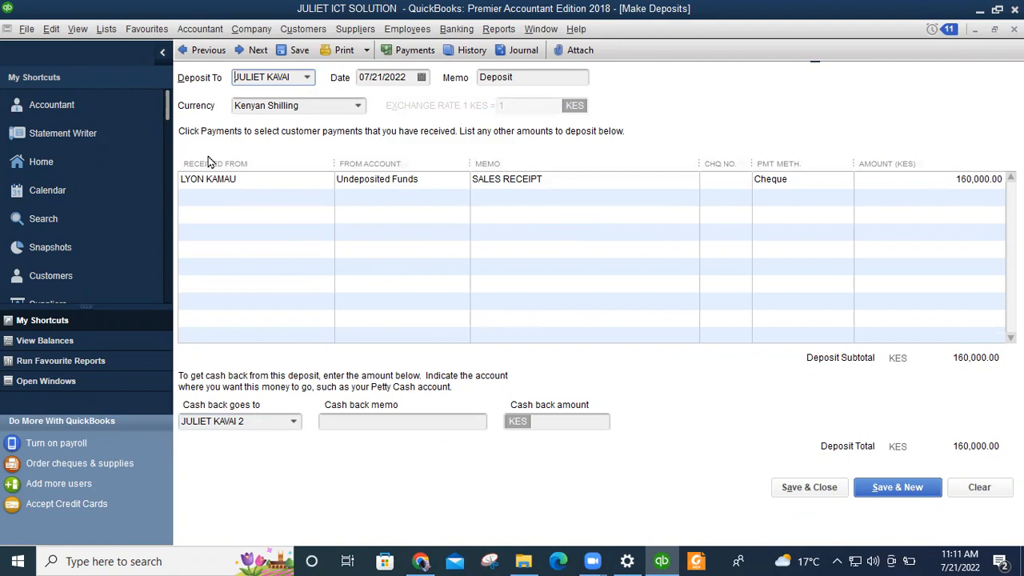
pyautogui.click(307, 78)
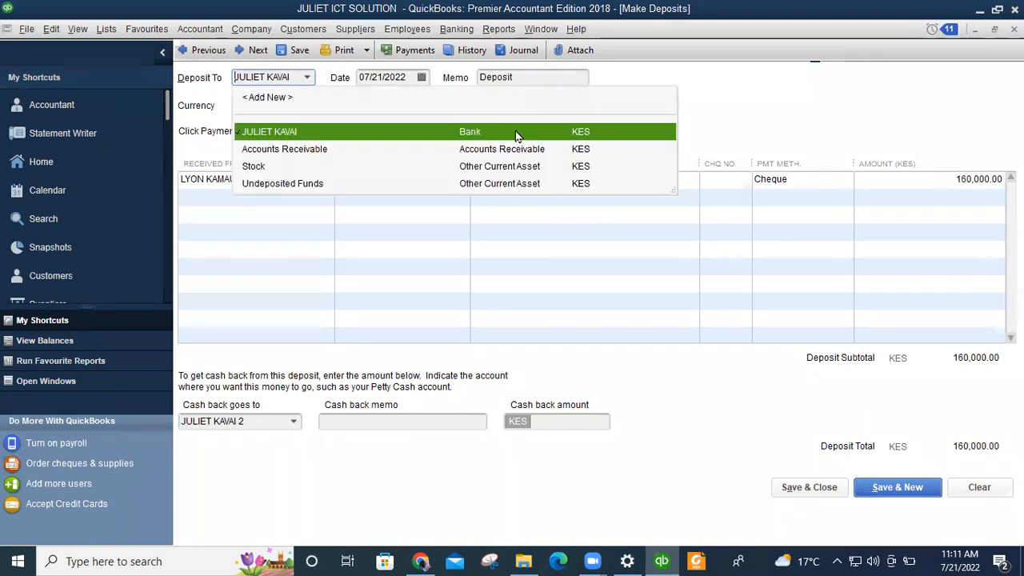
pyautogui.click(852, 84)
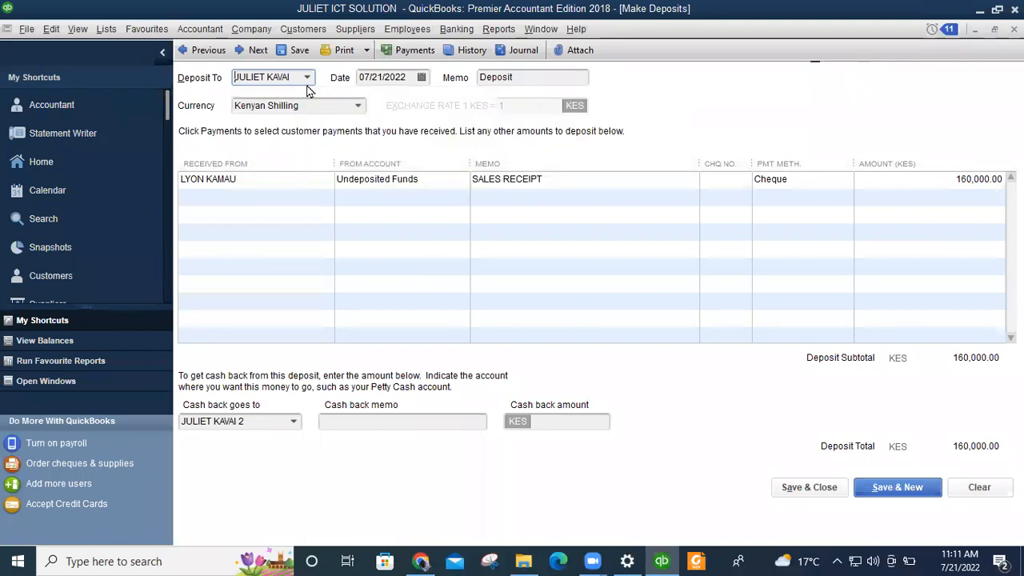
pyautogui.click(366, 422)
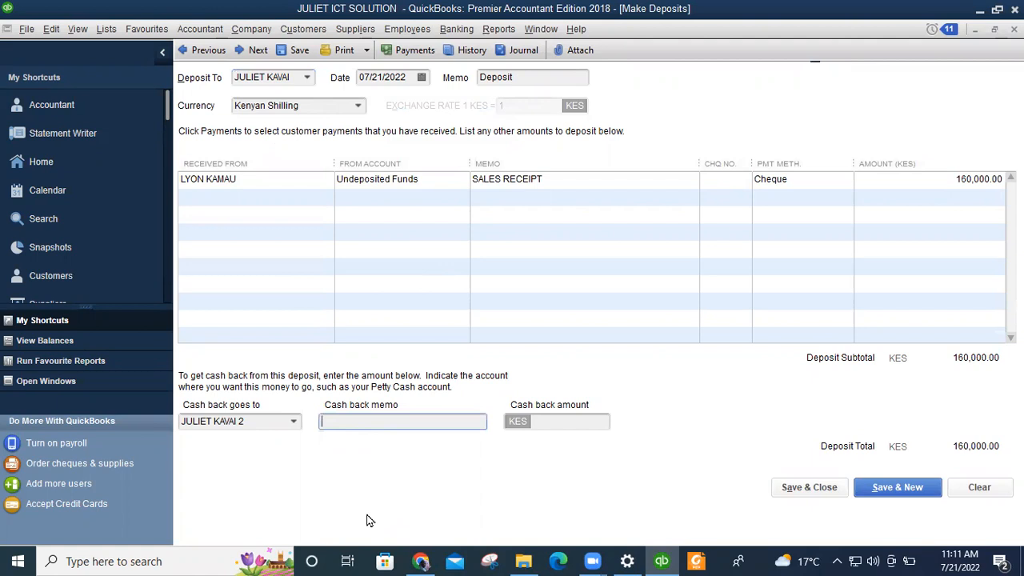
# Enter cash back memo CHEQUE DEPOSIT and amount 16000, save the deposit, and open a new sales receipt.
pyautogui.write('CHE')
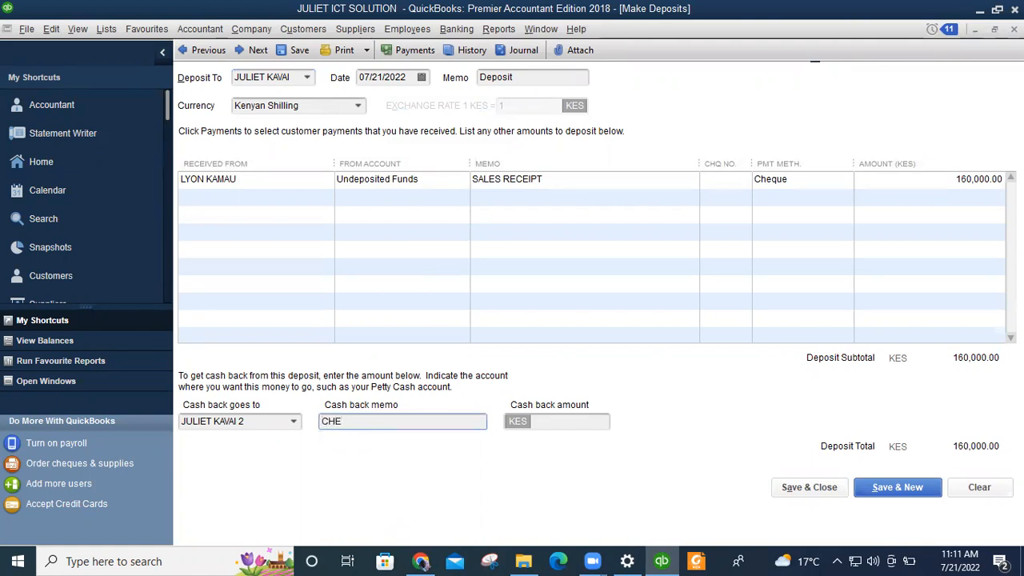
pyautogui.write('QUE')
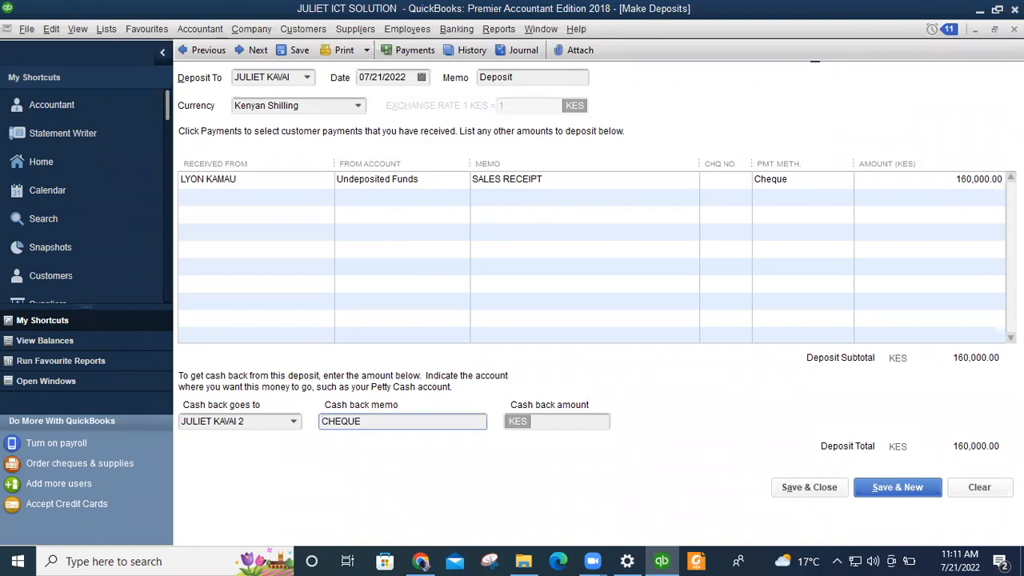
pyautogui.write(' DEPOSIT')
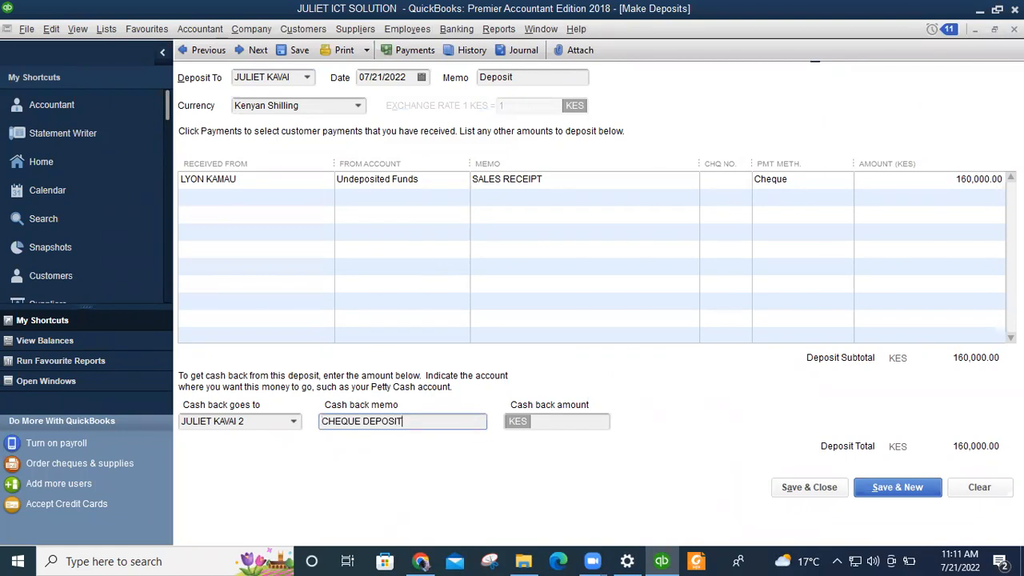
pyautogui.click(564, 417)
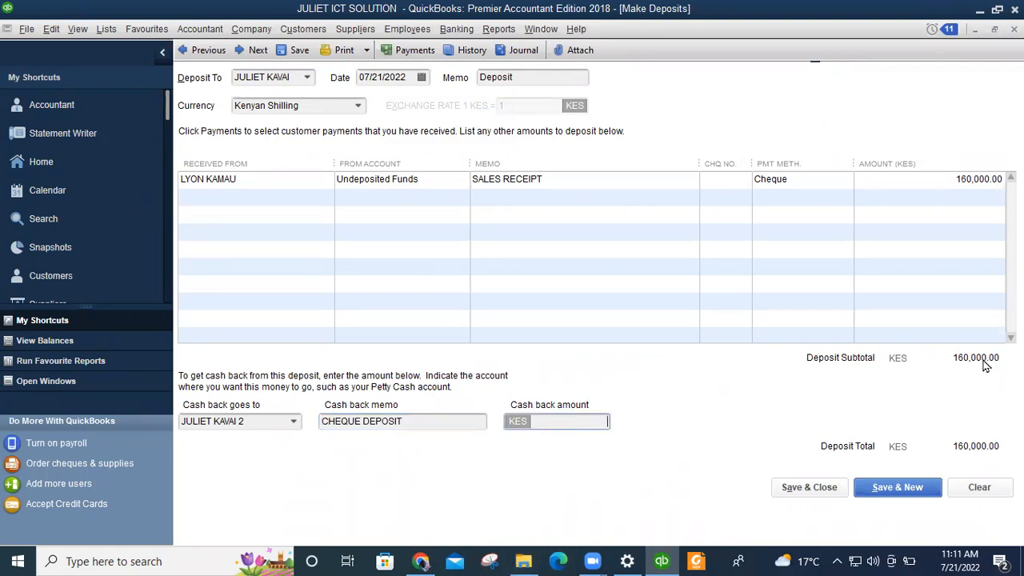
pyautogui.write('16000')
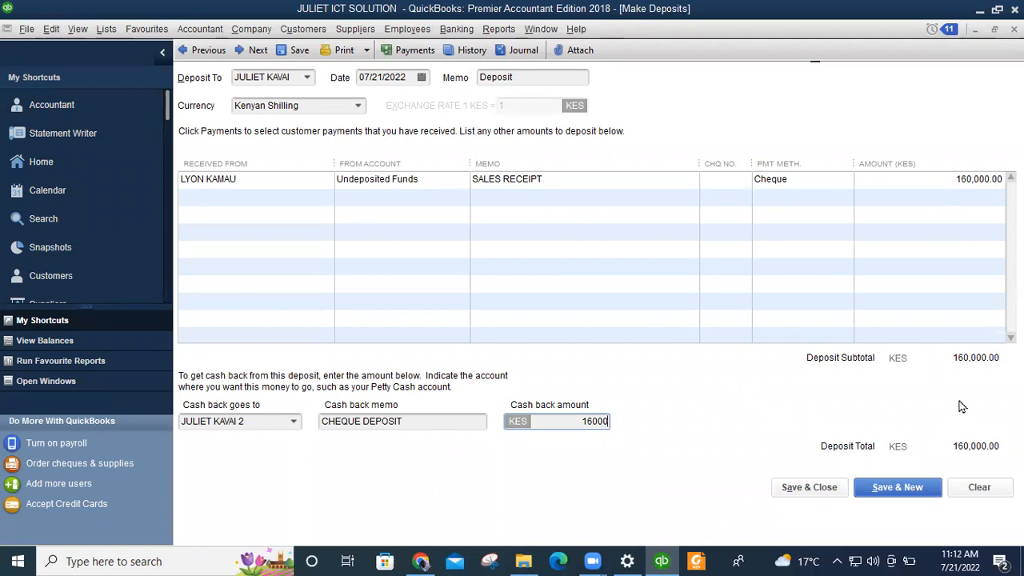
pyautogui.click(806, 489)
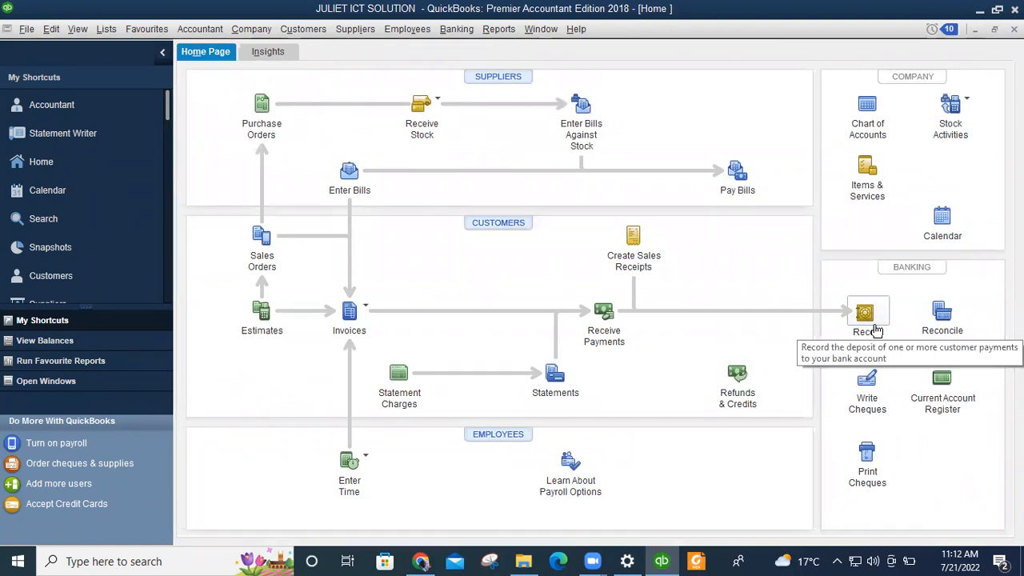
pyautogui.click(629, 252)
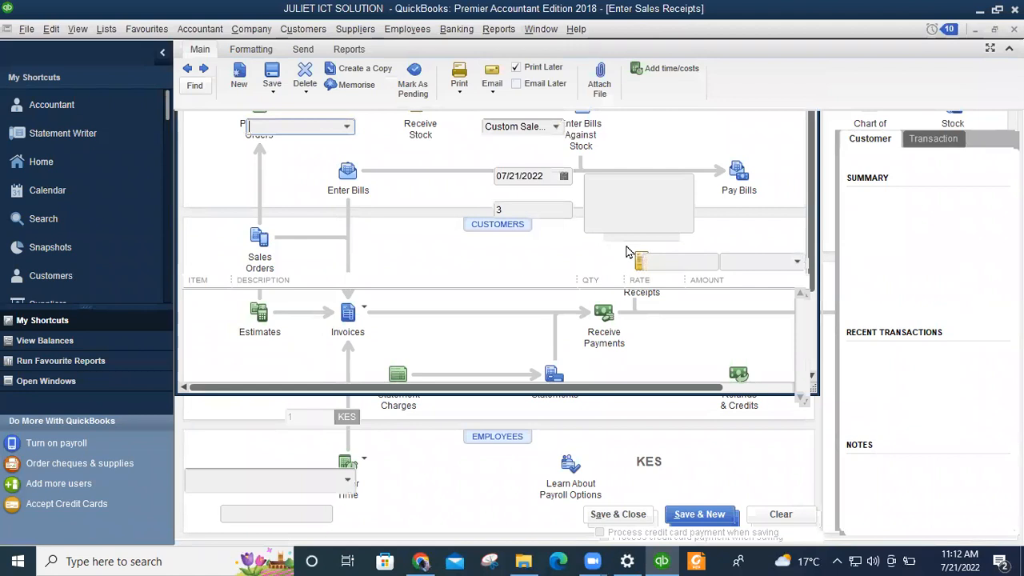
# Step back through sales receipts 2 and 1, then forward to the KES 160,000.00 cheque receipt no. 2.
pyautogui.click(187, 68)
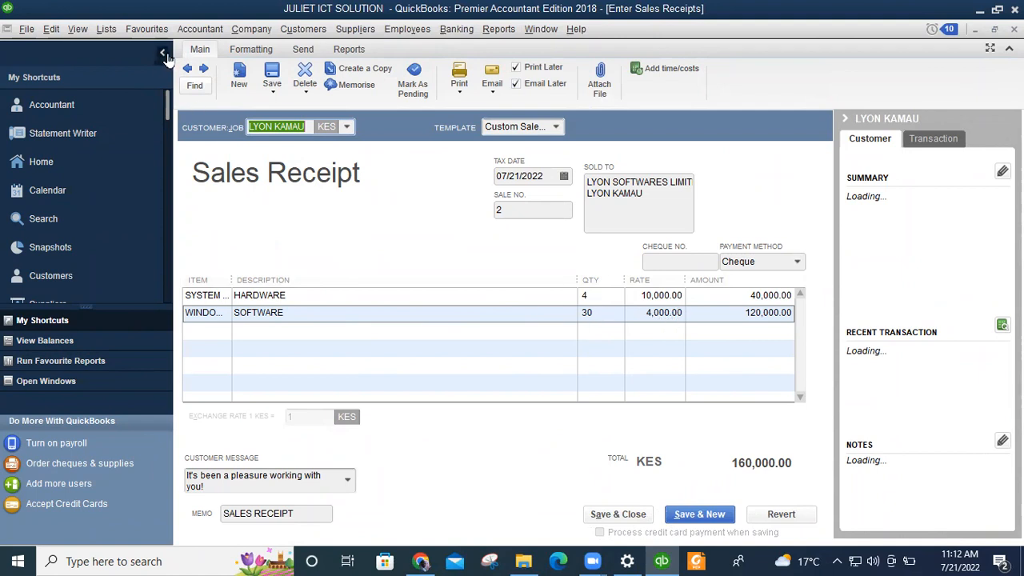
pyautogui.click(188, 69)
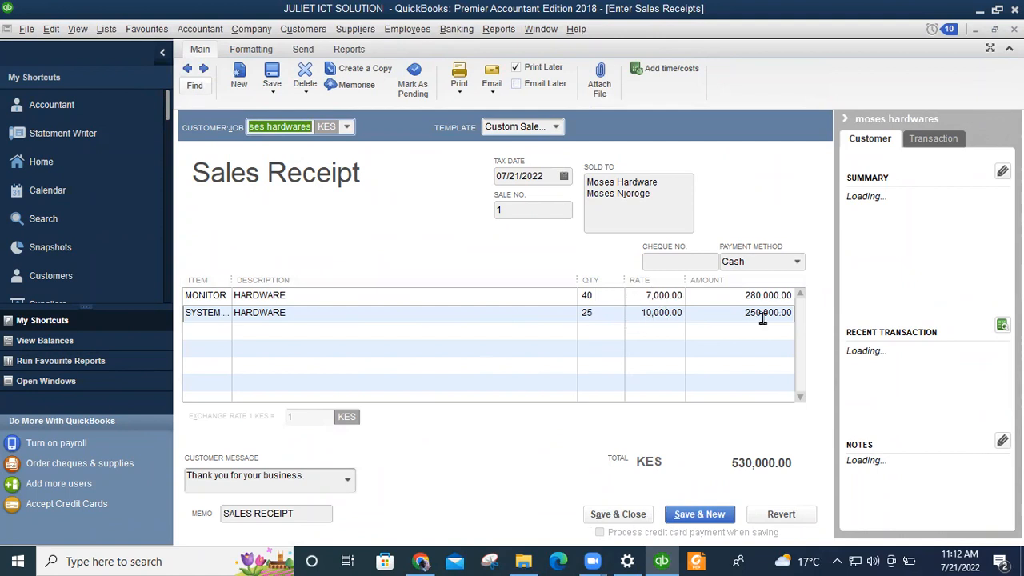
pyautogui.click(203, 69)
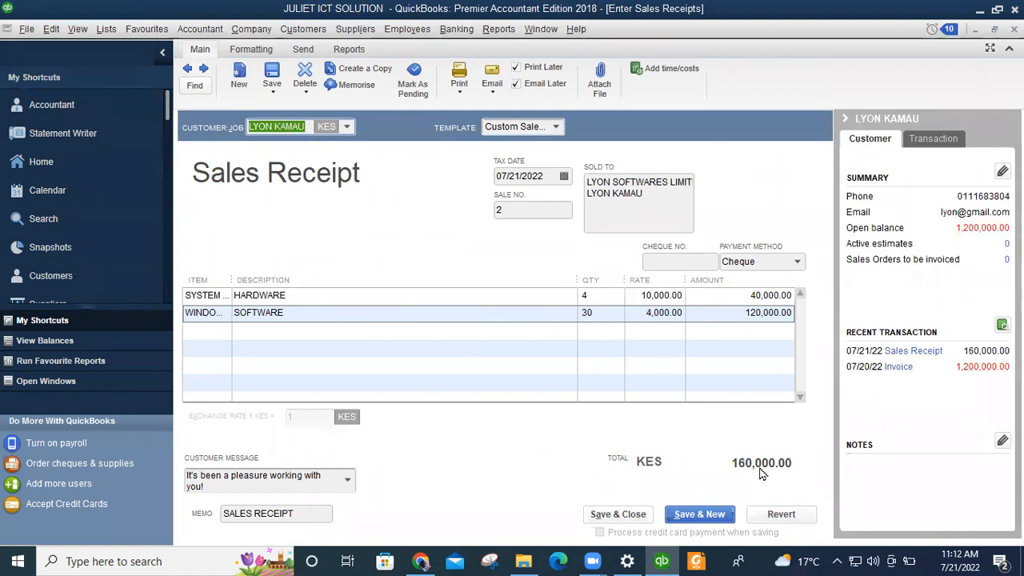
# Save and close sales receipt no. 2 and return QuickBooks to its Home page.
pyautogui.click(645, 517)
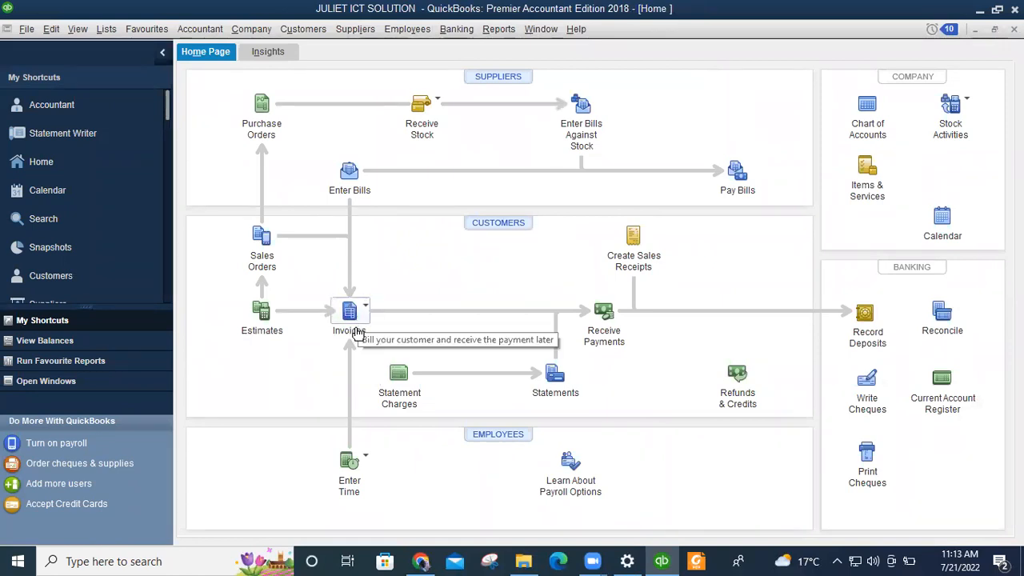
pyautogui.click(659, 560)
pyautogui.click(659, 560)
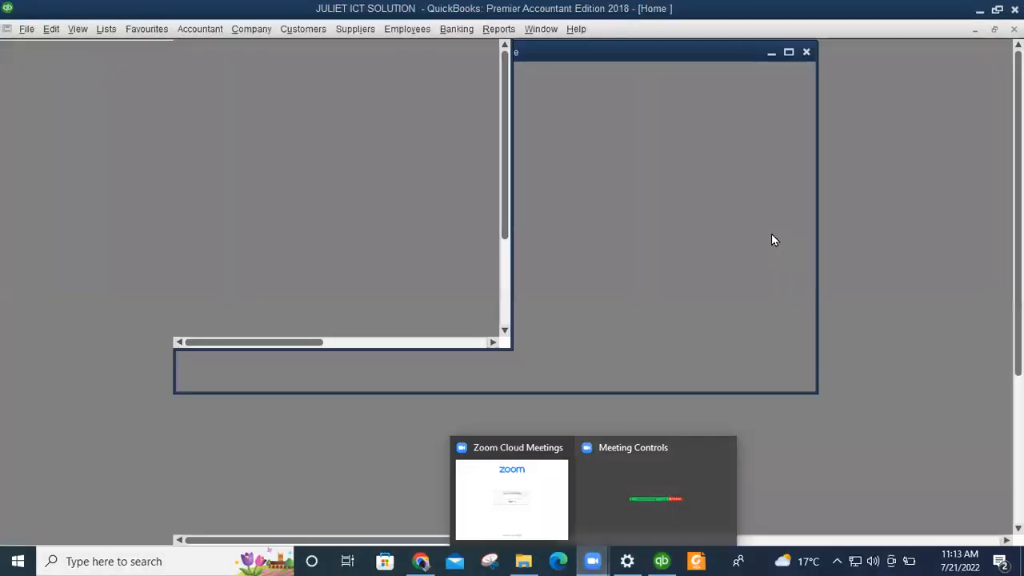
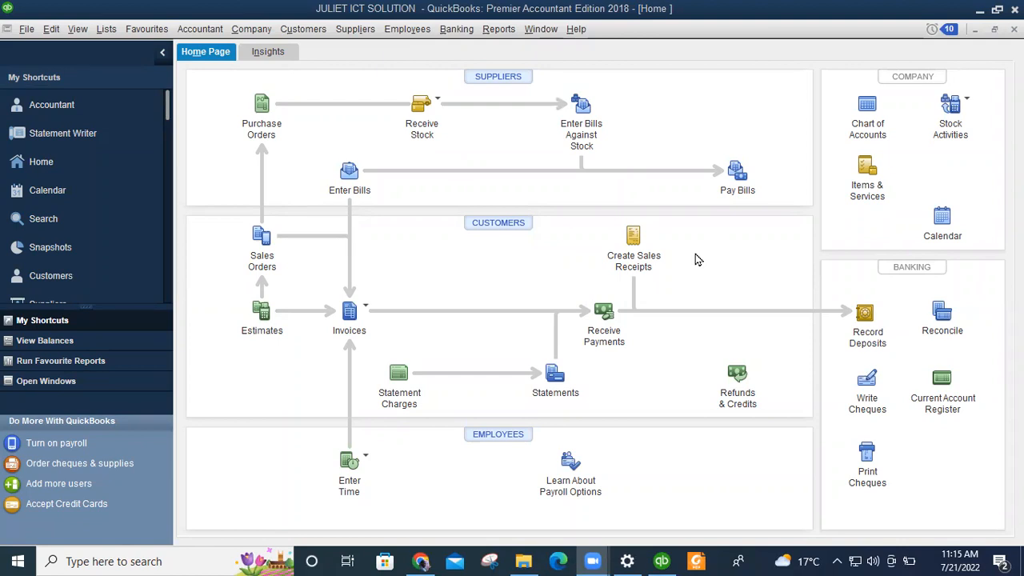
# Start a new invoice from the Home page Invoices menu and dismiss the HMRC VAT notice.
pyautogui.click(349, 317)
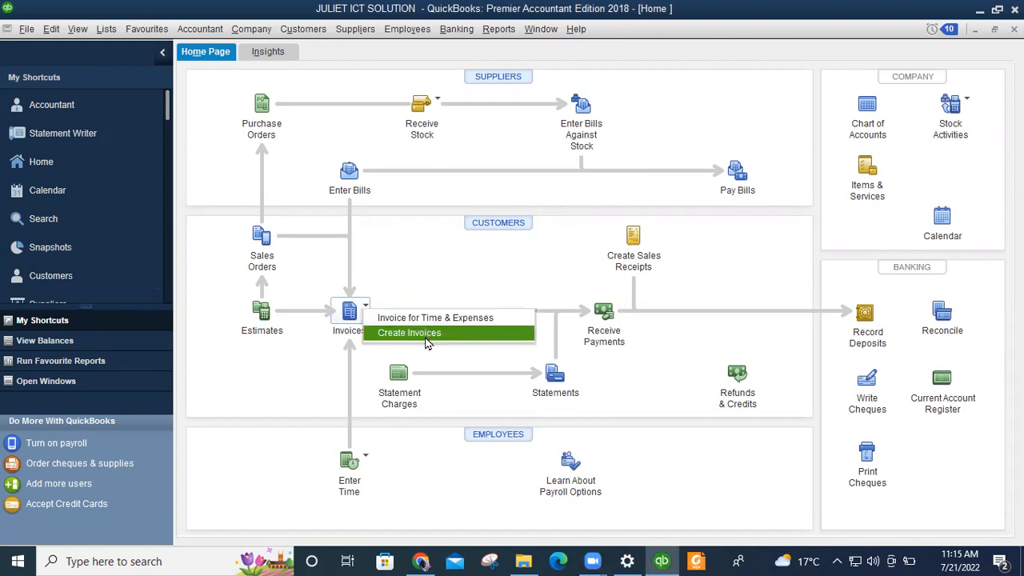
pyautogui.click(425, 333)
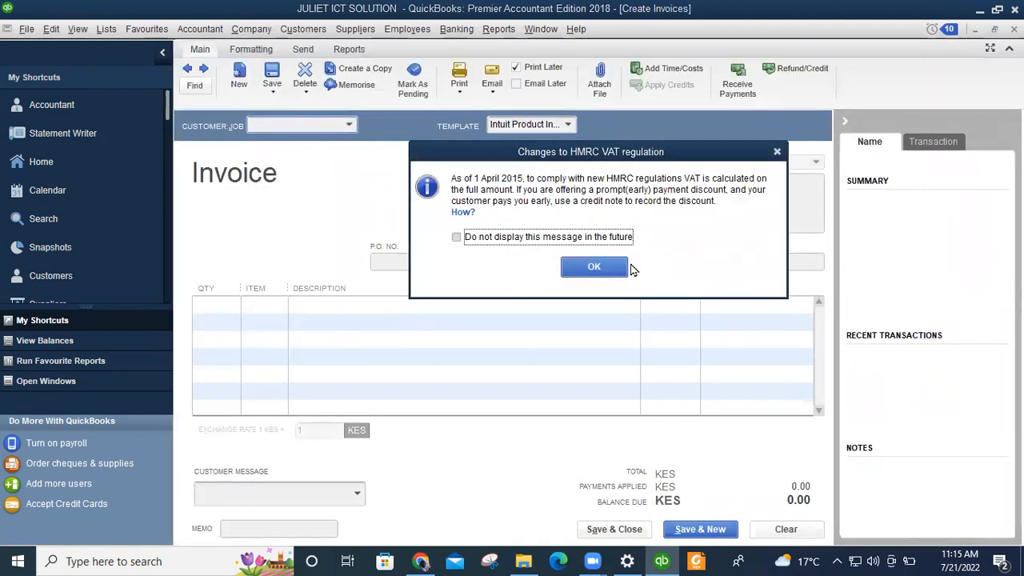
pyautogui.click(596, 268)
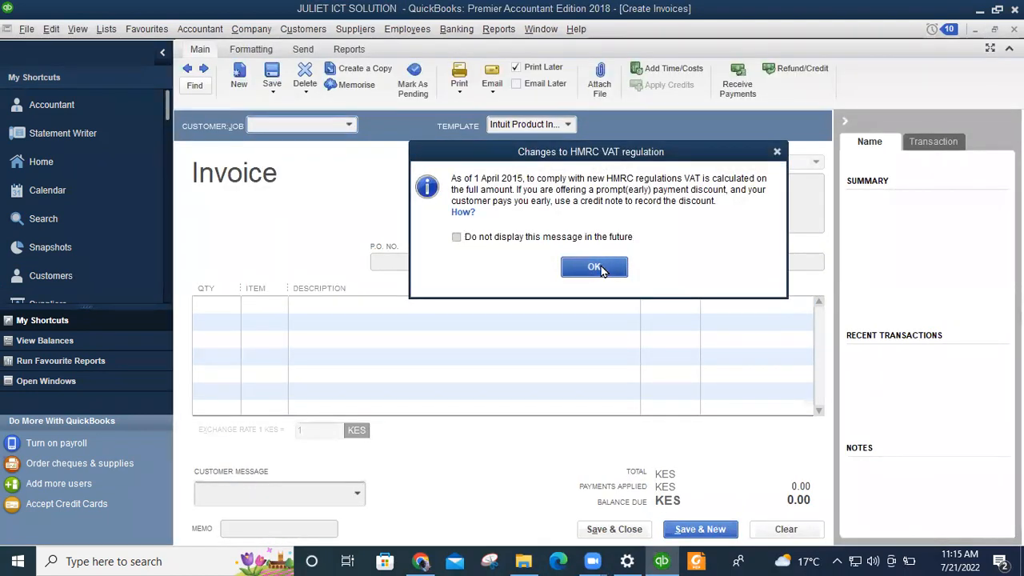
# Bill the invoice to the first listed customer with a line of 2 MONITOR, acknowledging stock warnings.
pyautogui.click(351, 126)
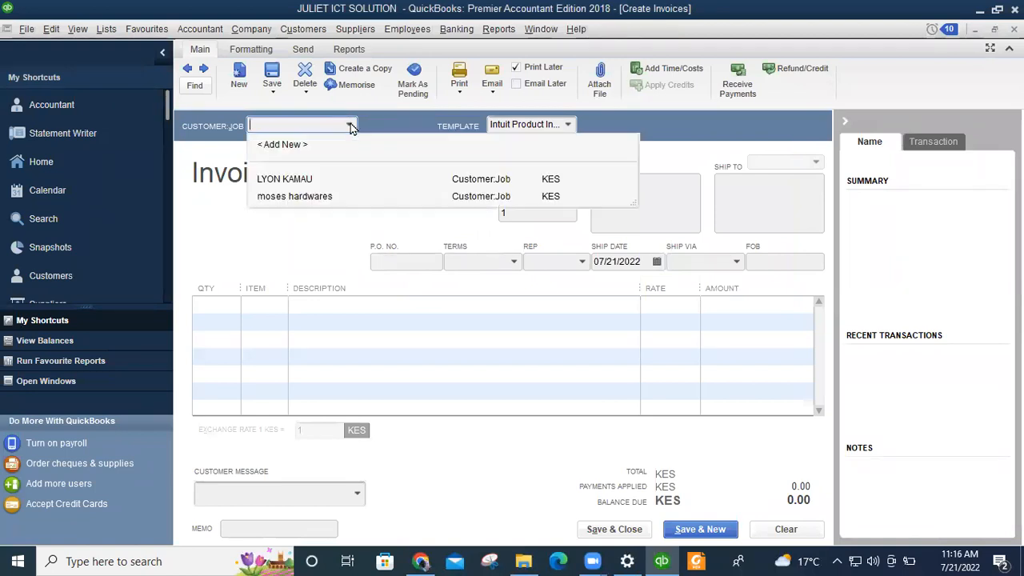
pyautogui.click(288, 180)
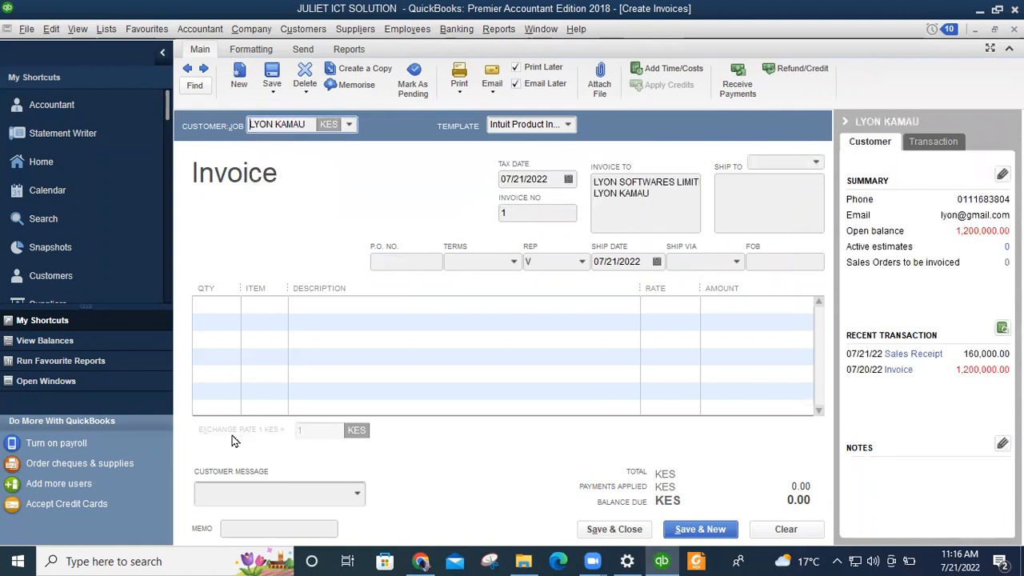
pyautogui.click(212, 311)
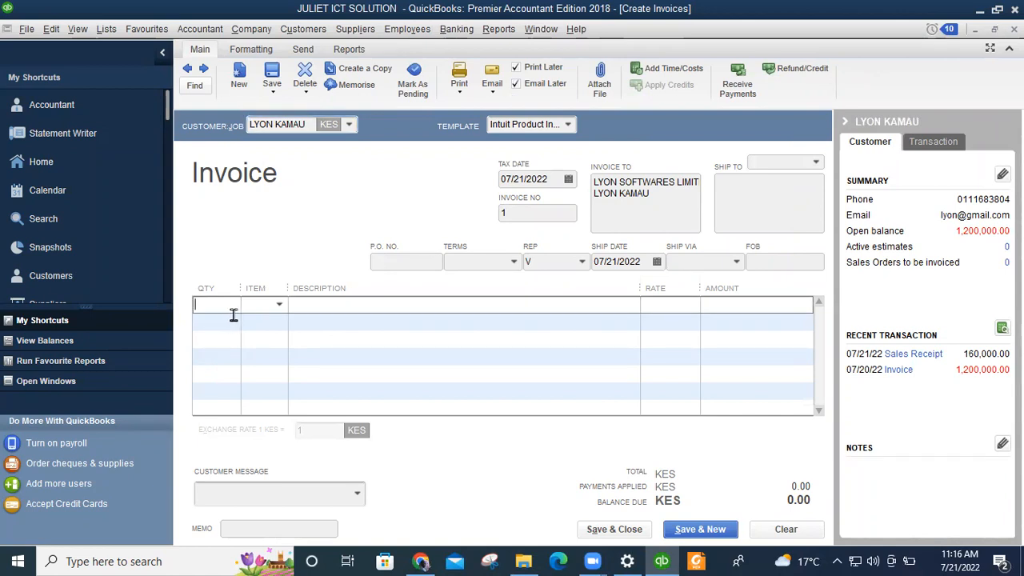
pyautogui.write('2')
pyautogui.click(279, 304)
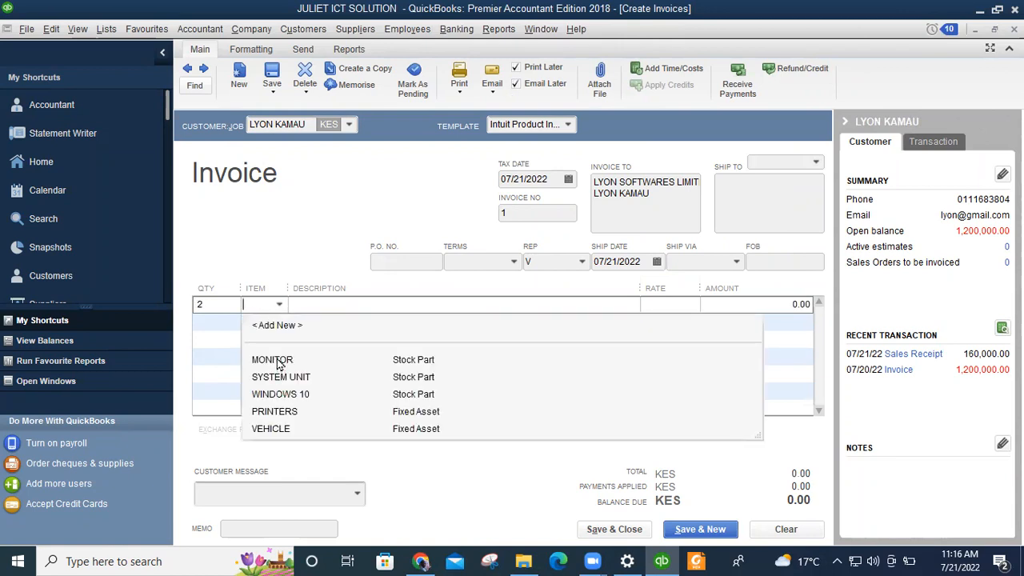
pyautogui.click(276, 360)
pyautogui.click(213, 311)
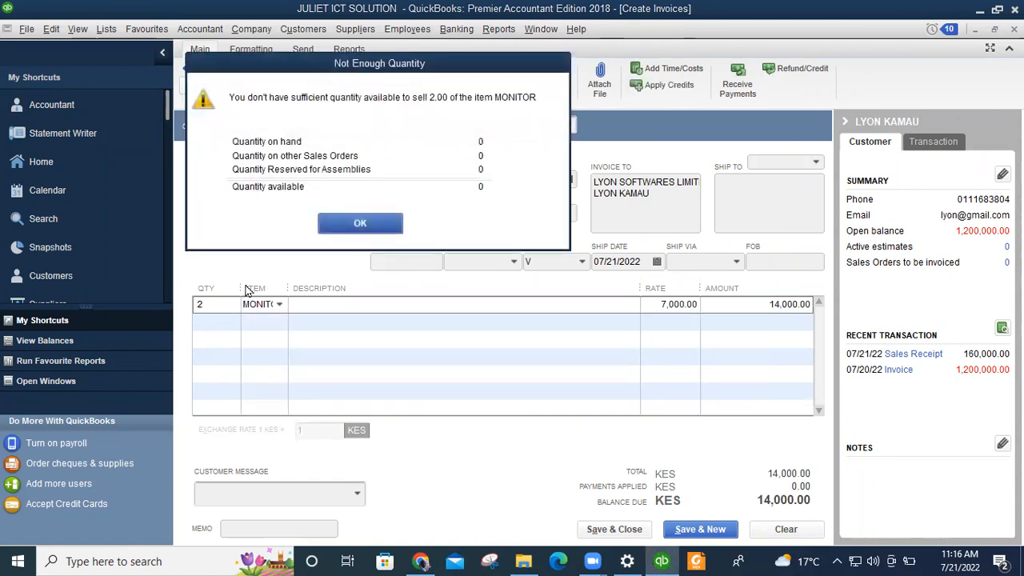
pyautogui.click(360, 224)
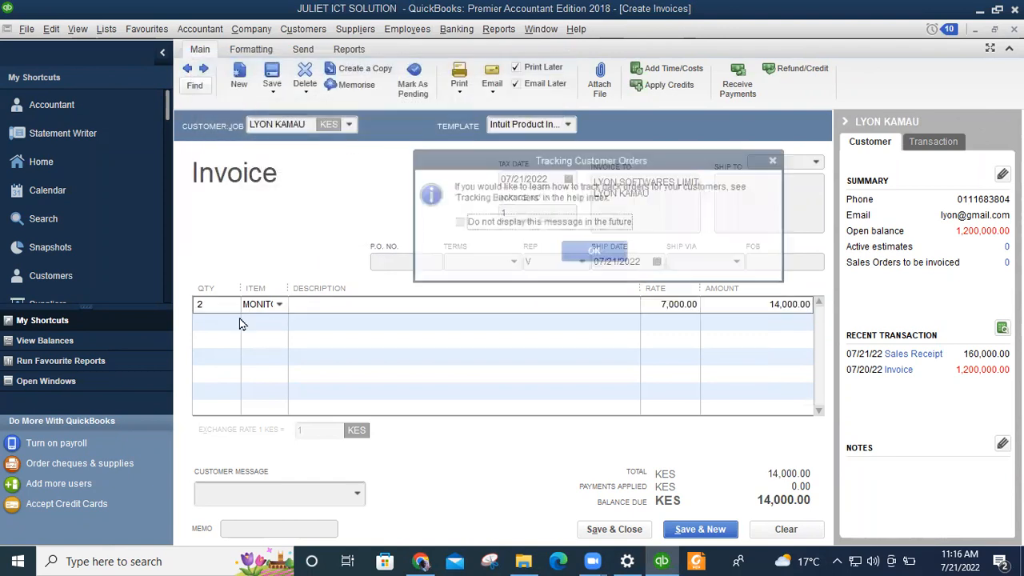
pyautogui.click(570, 254)
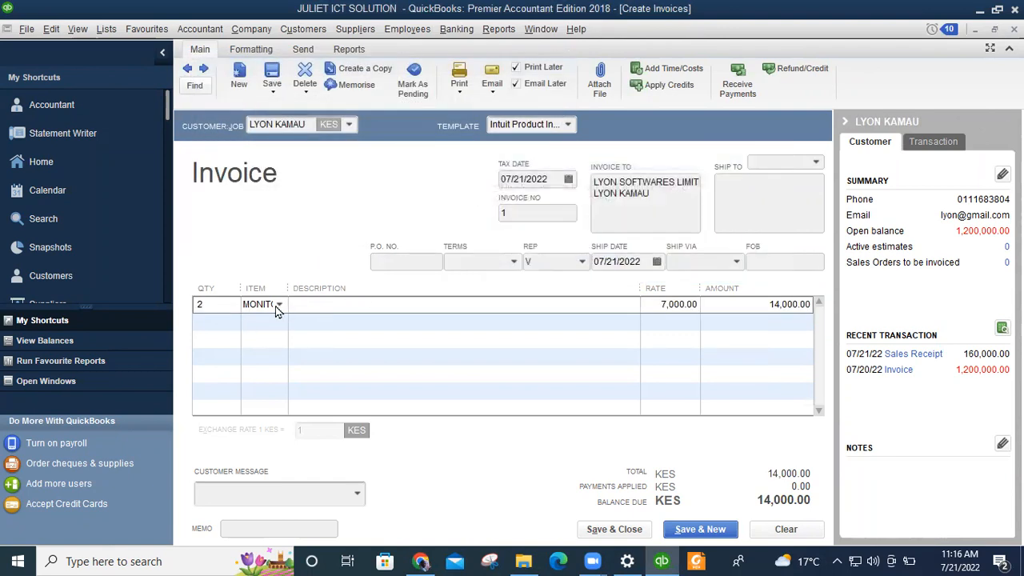
# Replace MONITOR with SYSTEM UNIT and reduce the quantity to 1, giving 10,000.
pyautogui.click(278, 307)
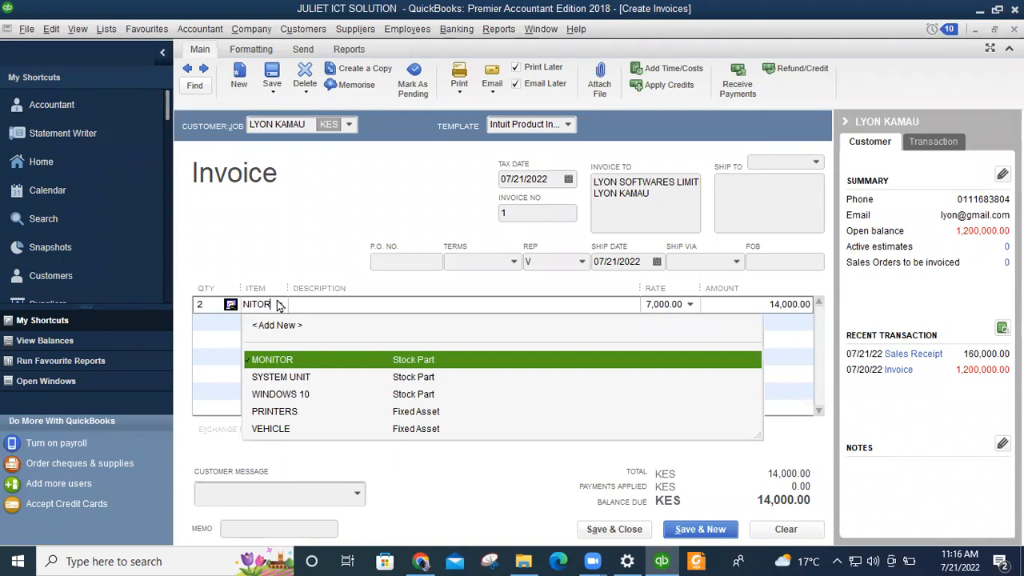
pyautogui.click(293, 377)
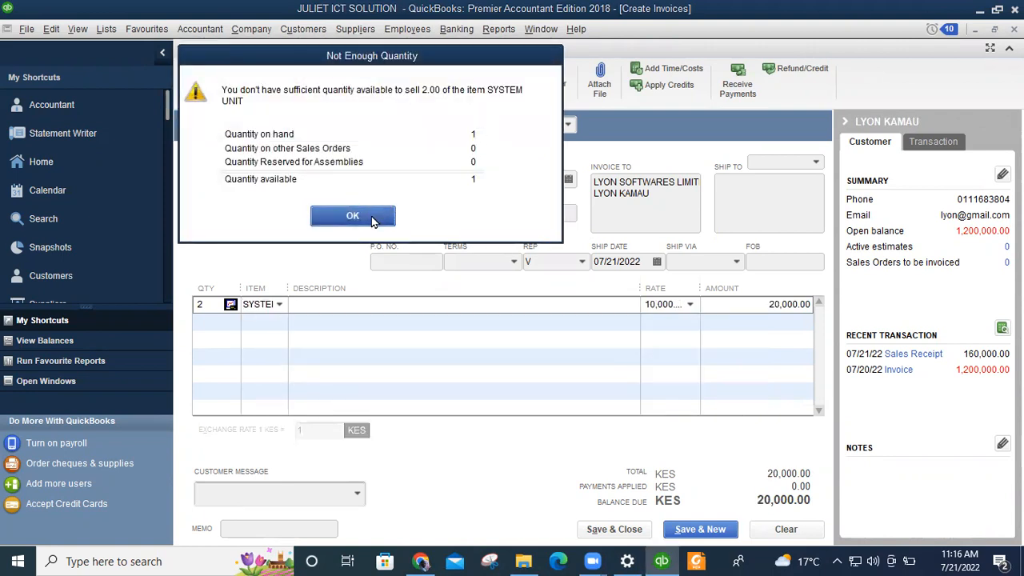
pyautogui.click(369, 219)
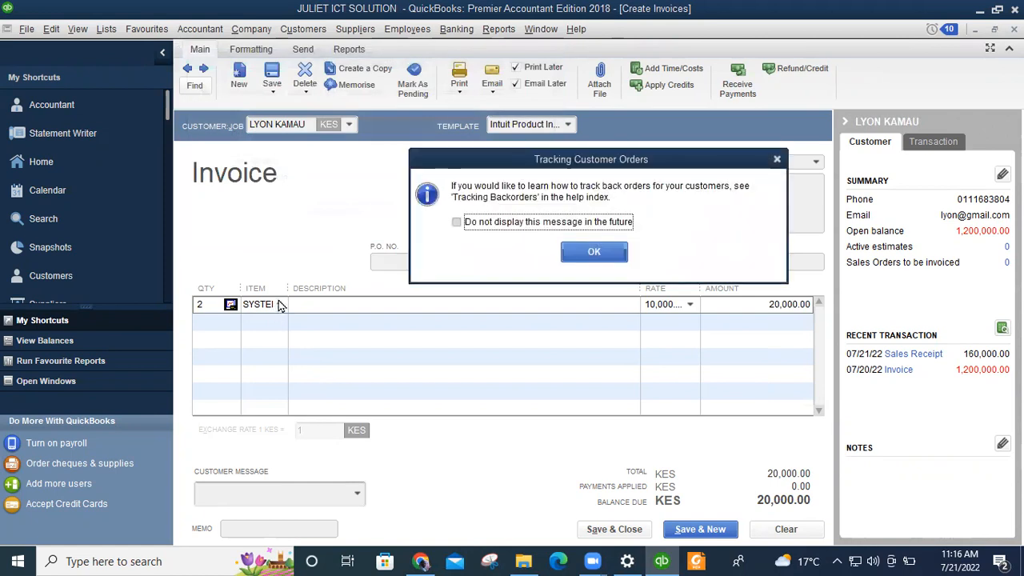
pyautogui.click(593, 251)
pyautogui.click(210, 307)
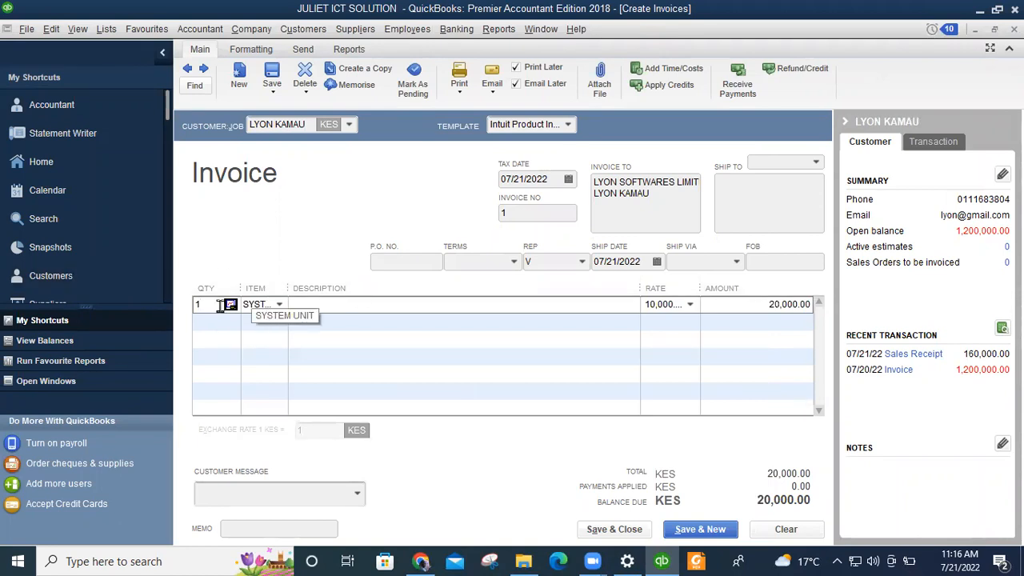
pyautogui.click(452, 308)
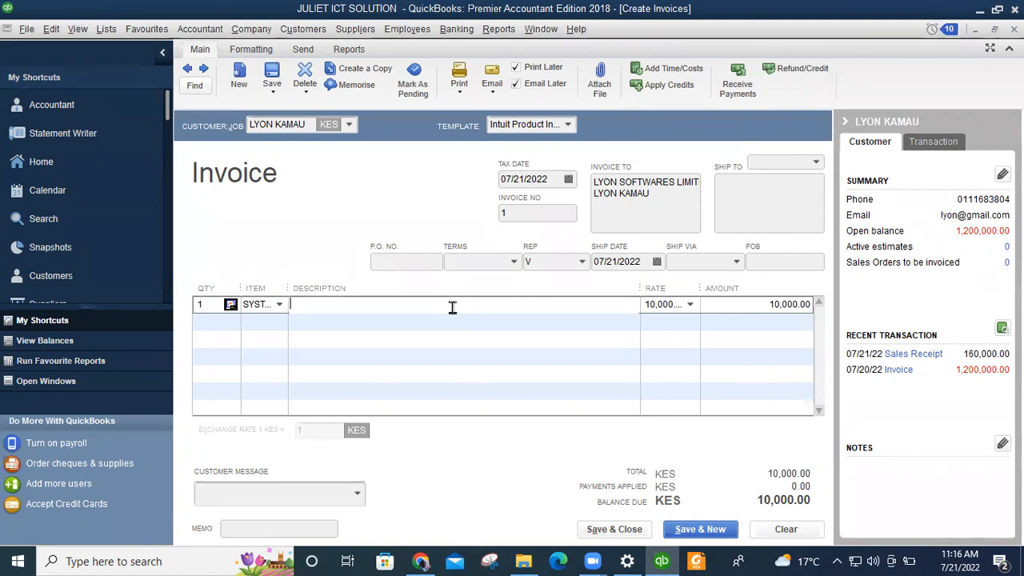
# Describe the line as HARDWARE and add the message 'It's been a pleasure working with you!'.
pyautogui.write('HARWARE')
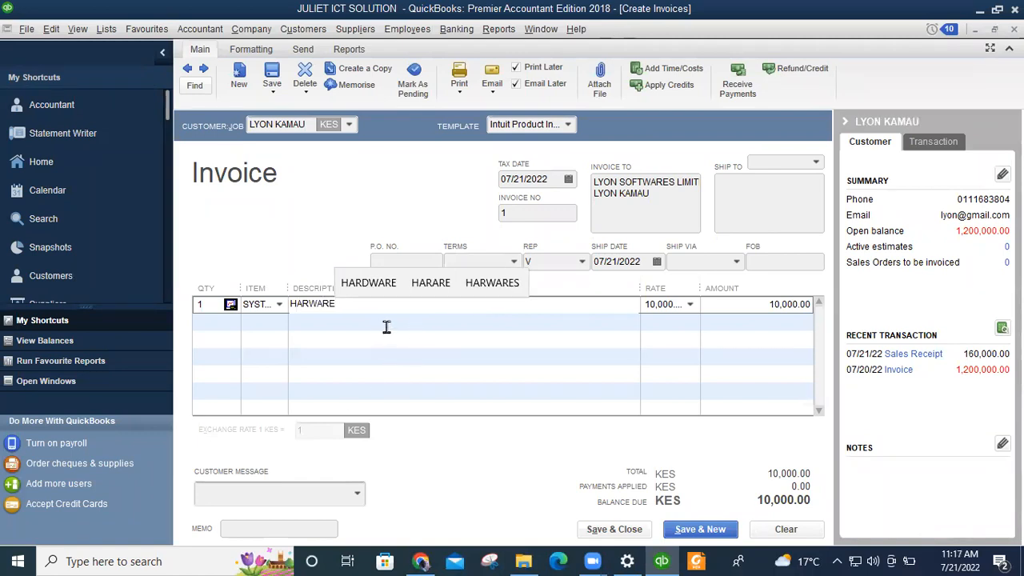
pyautogui.click(380, 288)
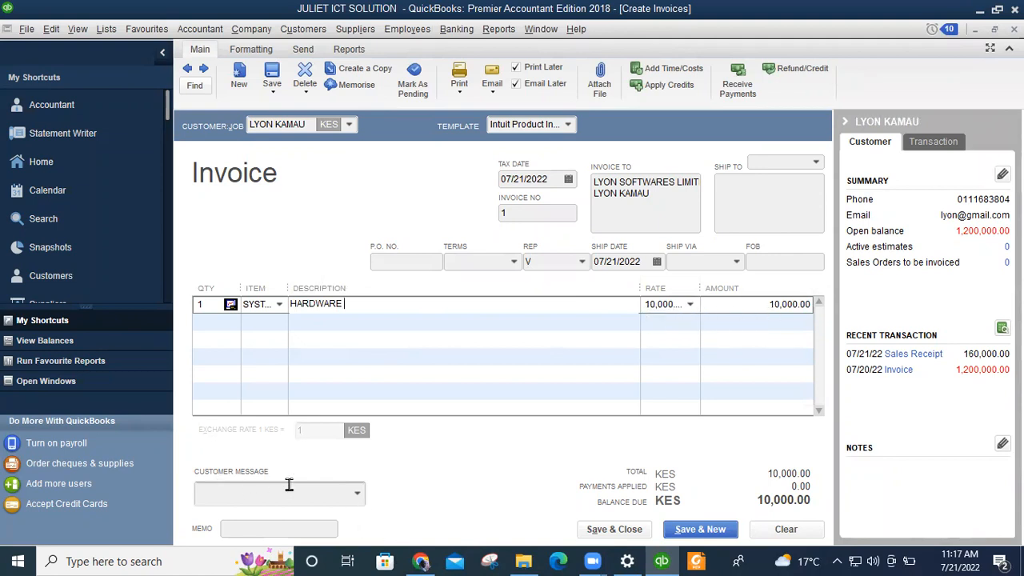
pyautogui.click(358, 498)
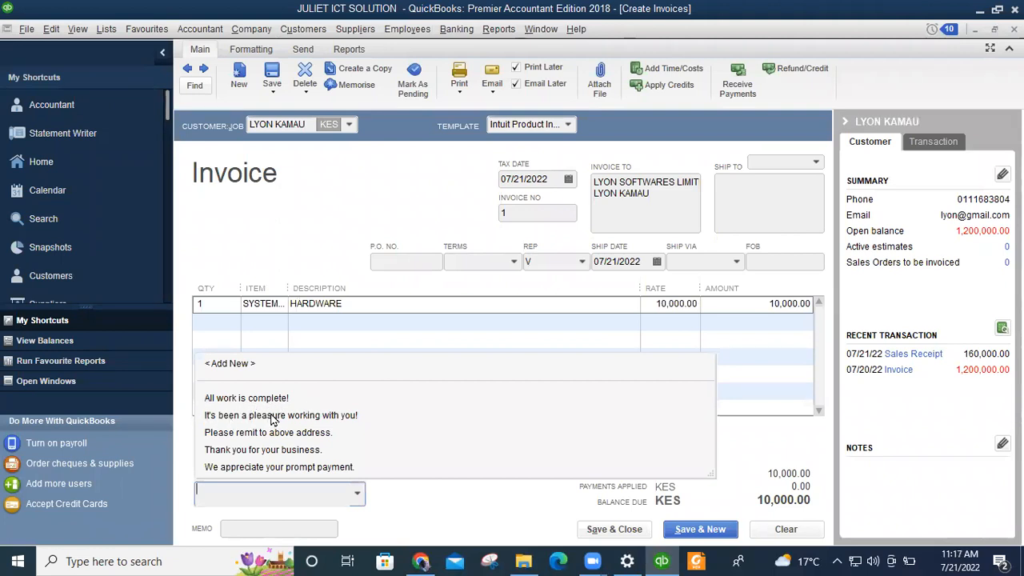
pyautogui.click(245, 418)
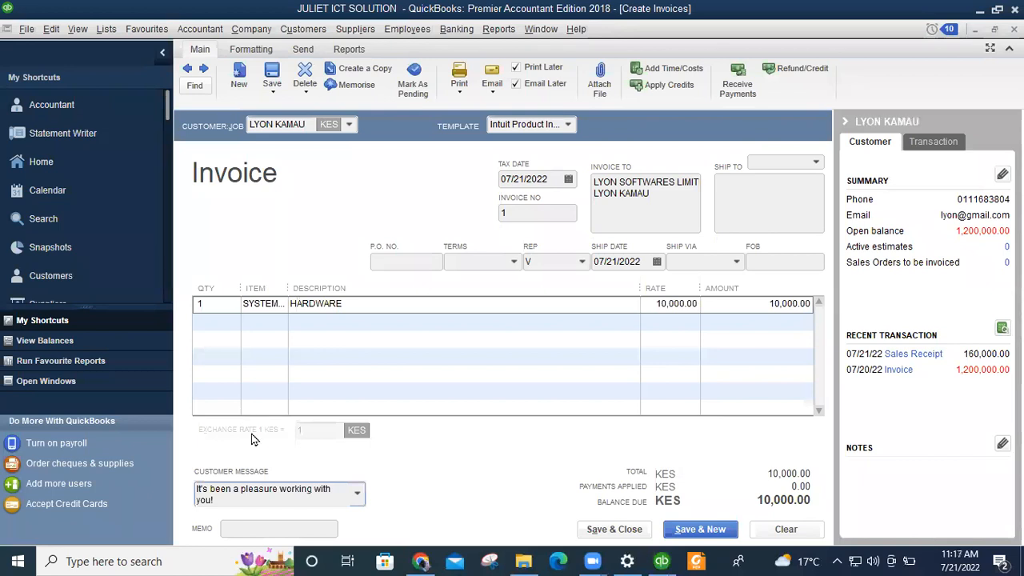
# Enter the memo INVOICE and close the Windows search panel that popped up.
pyautogui.click(270, 529)
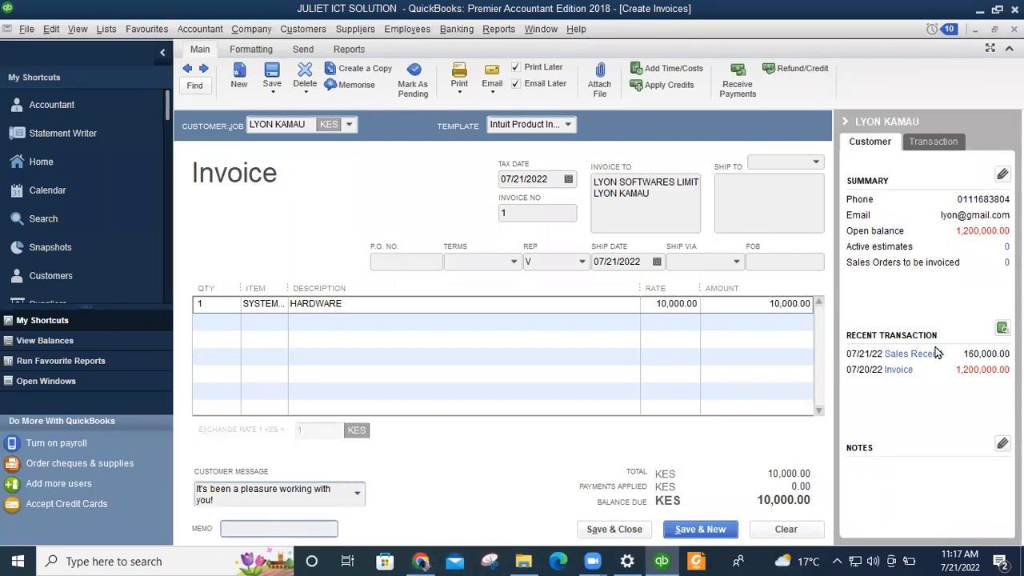
pyautogui.write('INVI')
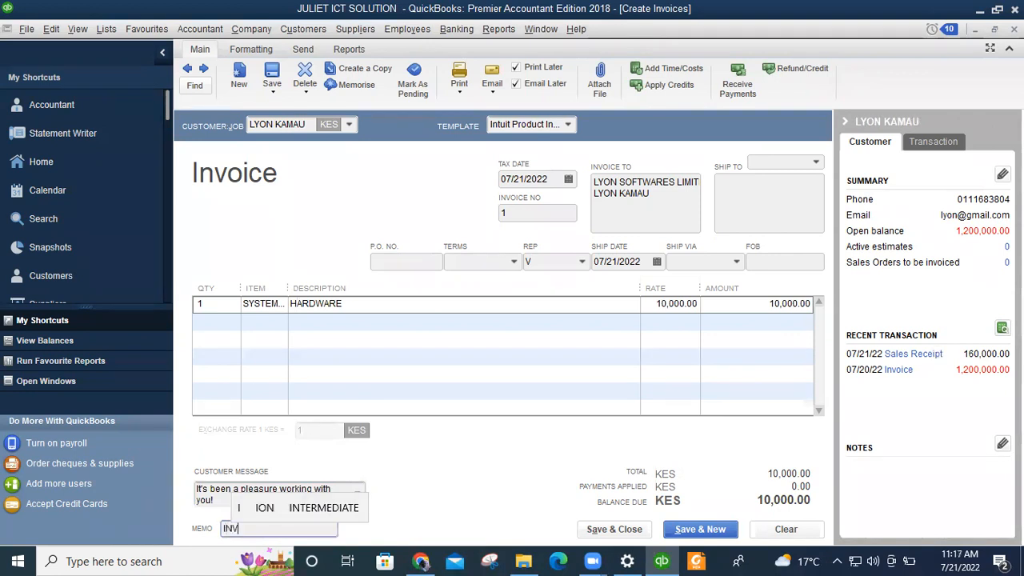
pyautogui.press('BackSpace')
pyautogui.write('OICE')
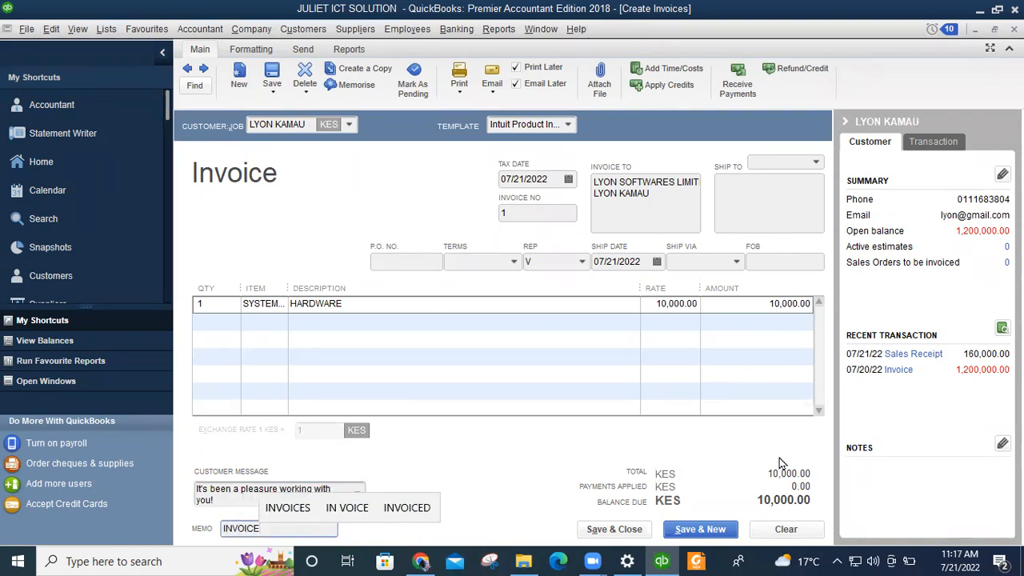
pyautogui.doubleClick(275, 530)
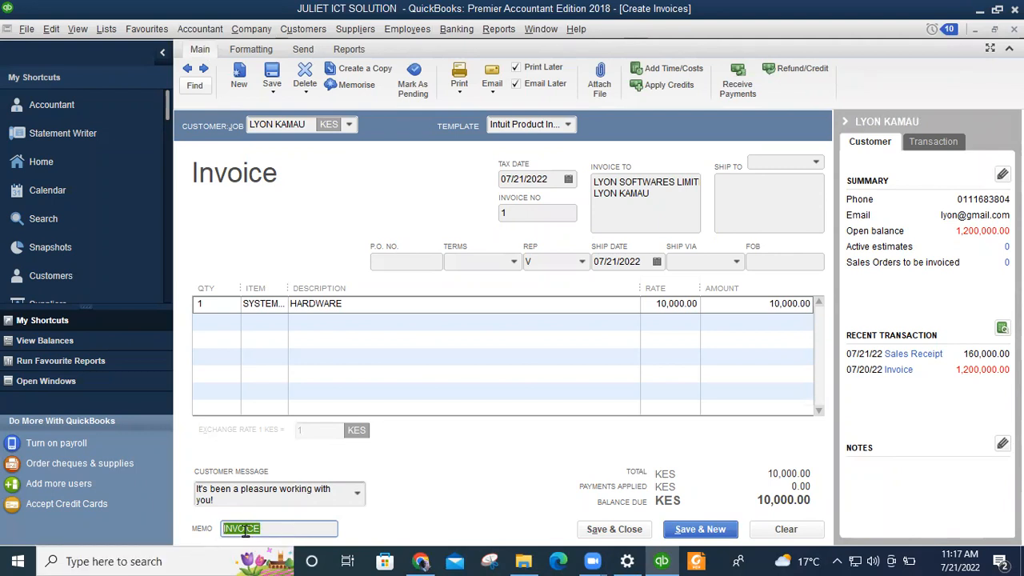
pyautogui.click(286, 534)
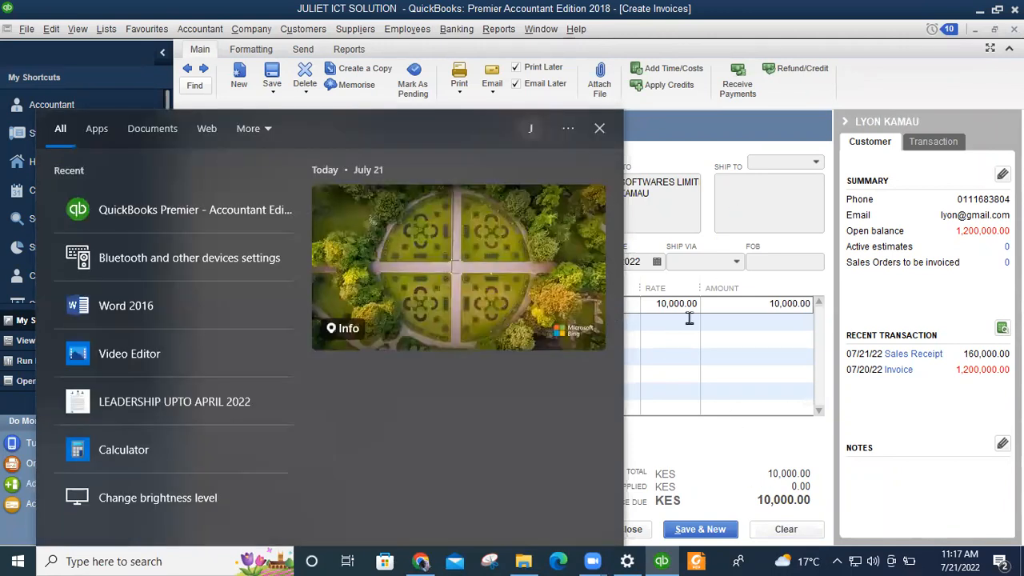
pyautogui.click(601, 128)
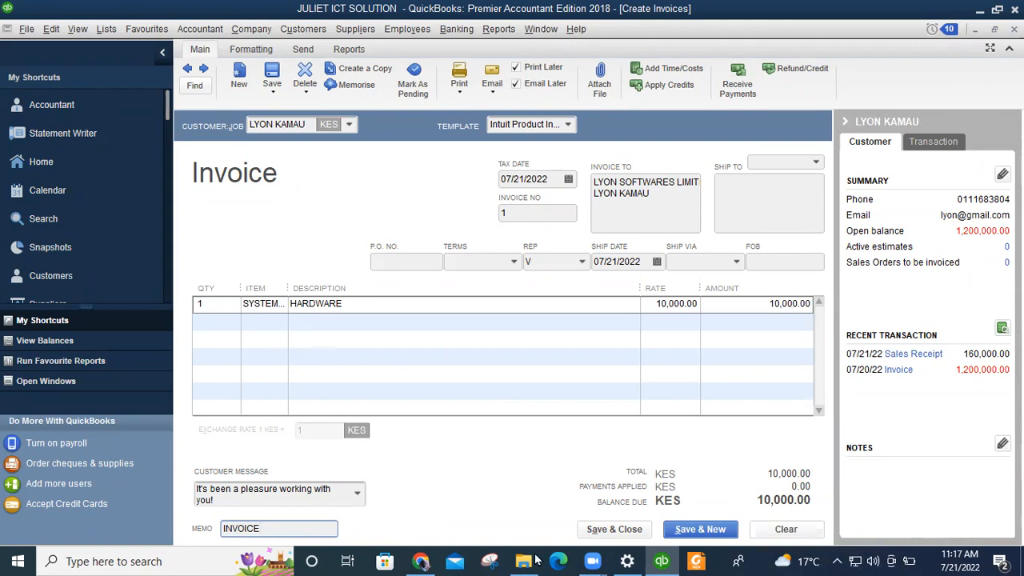
# Save and close invoice 1 for KES 10,000.00.
pyautogui.click(611, 531)
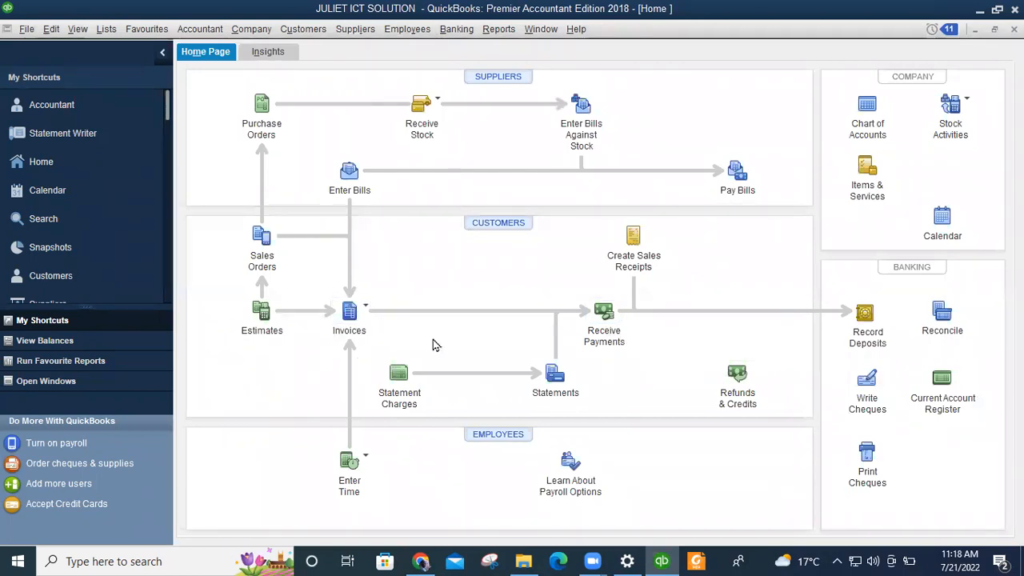
# Open Receive Payments for the customer and apply it to the 07/21/2022 invoice.
pyautogui.click(606, 314)
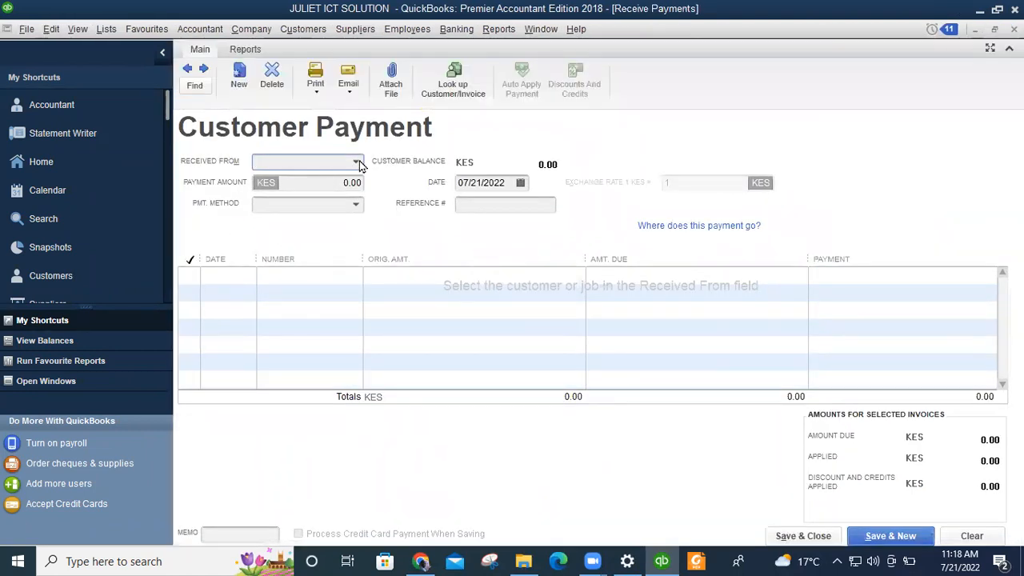
pyautogui.click(357, 162)
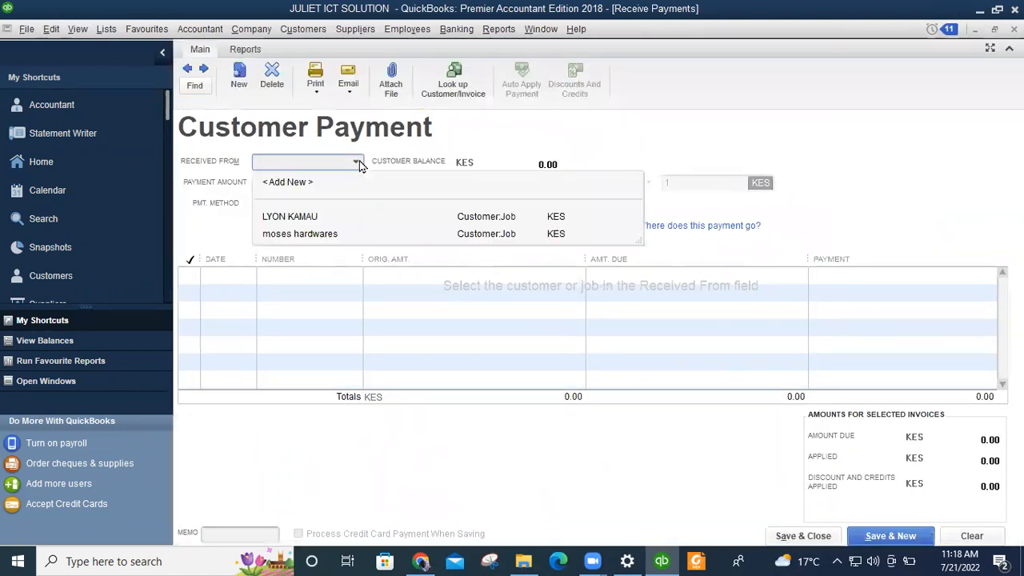
pyautogui.click(299, 224)
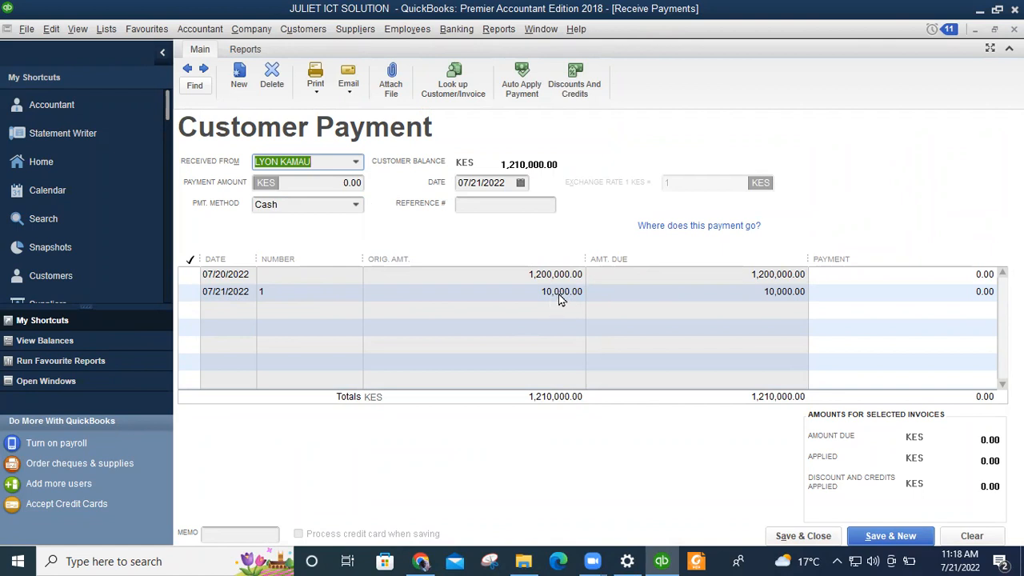
pyautogui.click(189, 291)
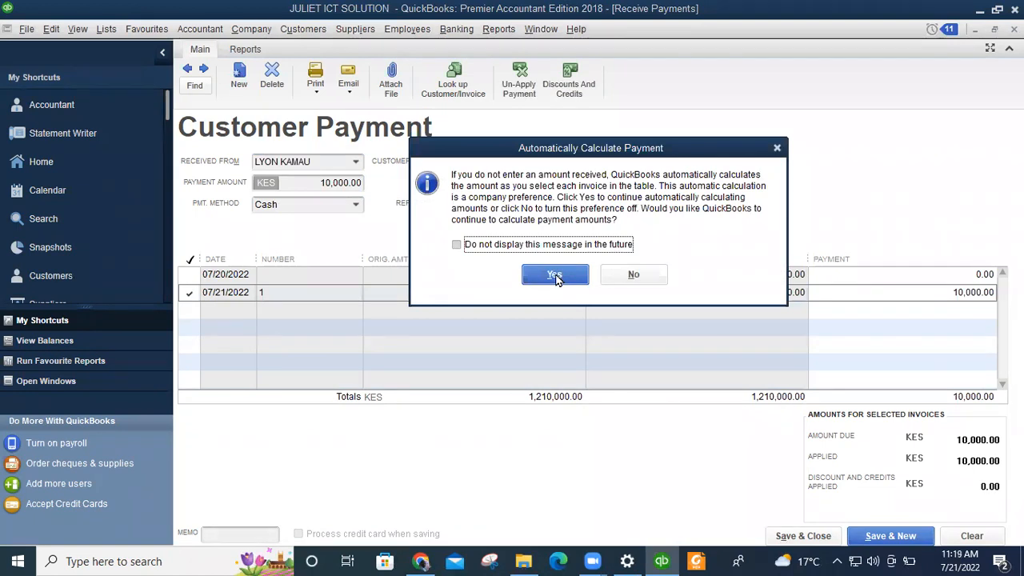
pyautogui.click(558, 275)
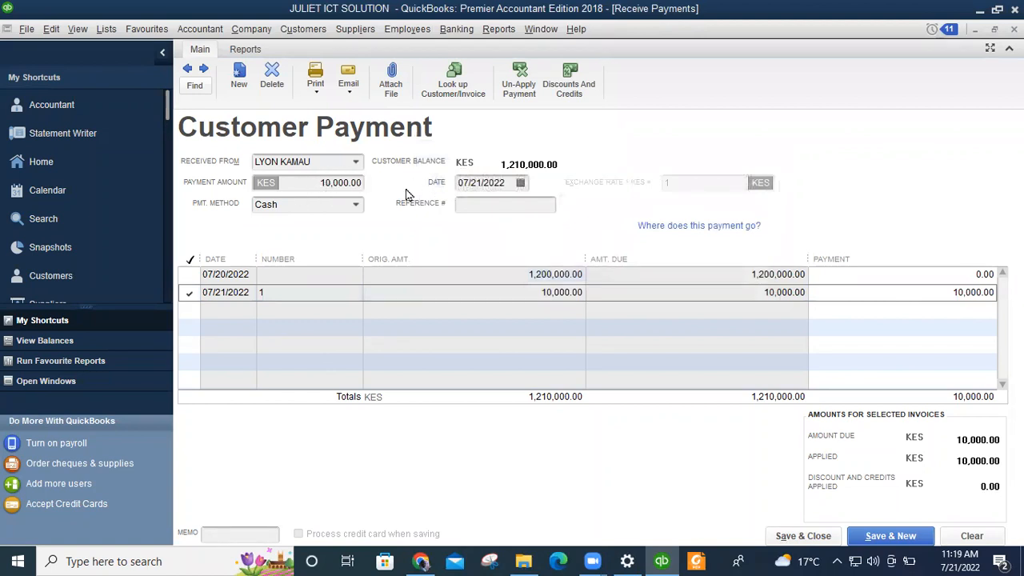
# Enter reference #001, keep Cash as the payment method, and save the payment.
pyautogui.click(491, 205)
pyautogui.write('#001')
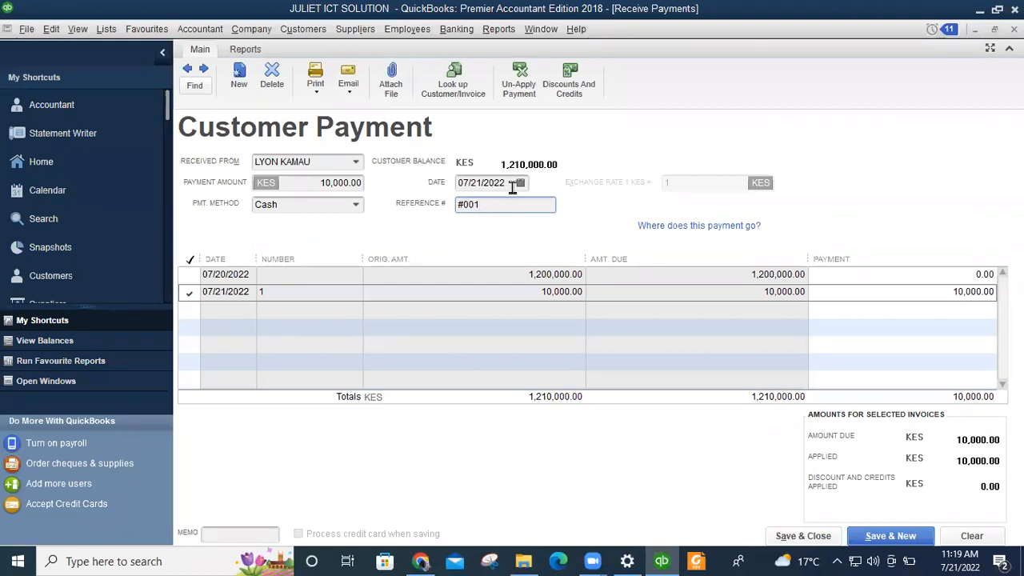
pyautogui.click(355, 205)
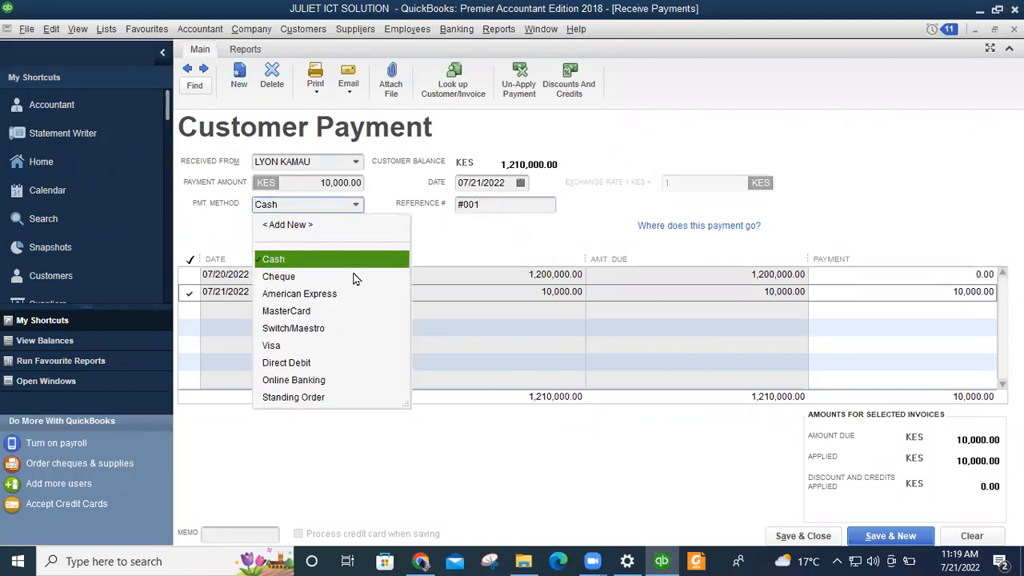
pyautogui.click(283, 260)
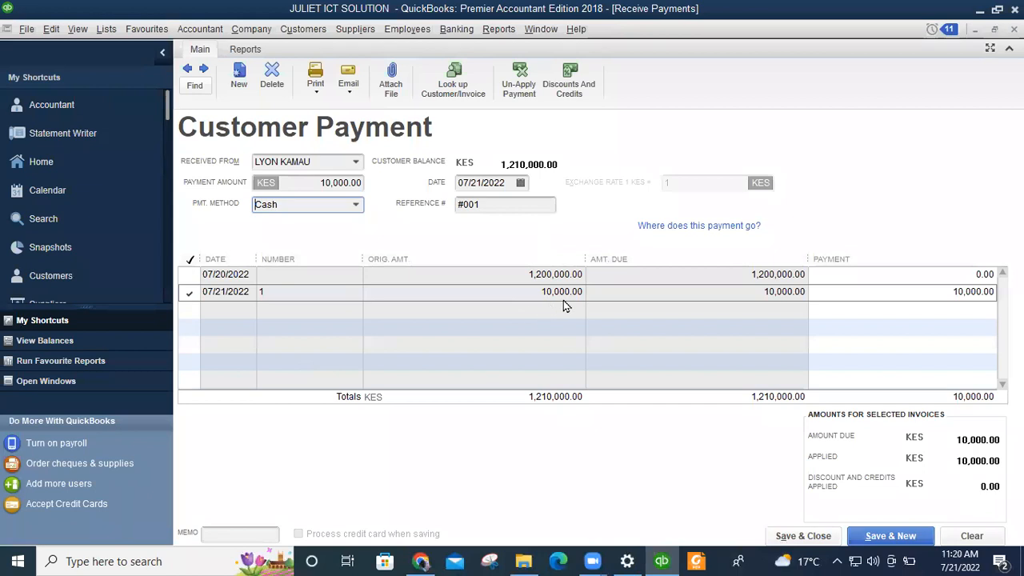
pyautogui.click(800, 538)
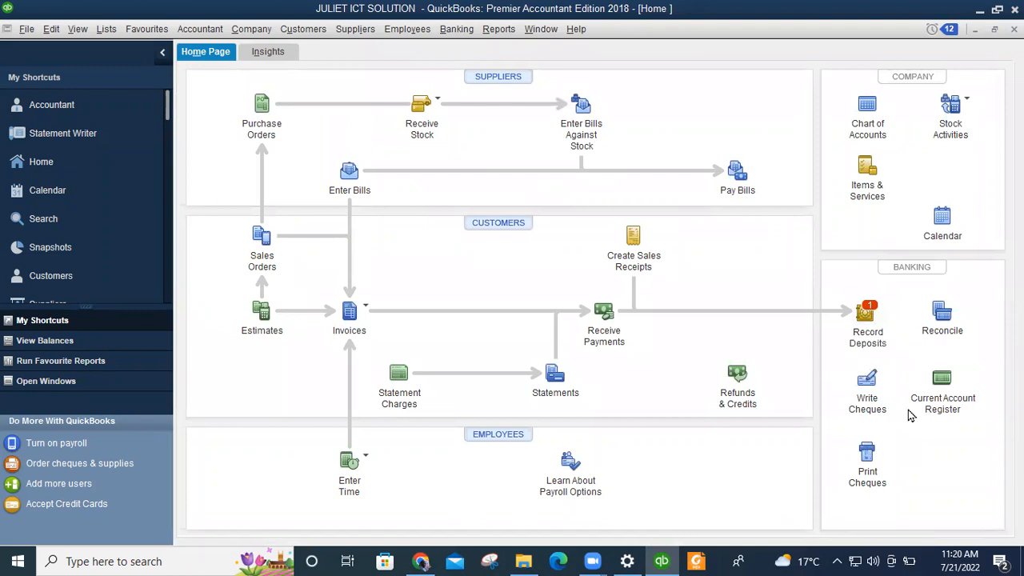
# Select the 07/21/2022 PMT #001 cash payment for deposit in Record Deposits.
pyautogui.click(864, 314)
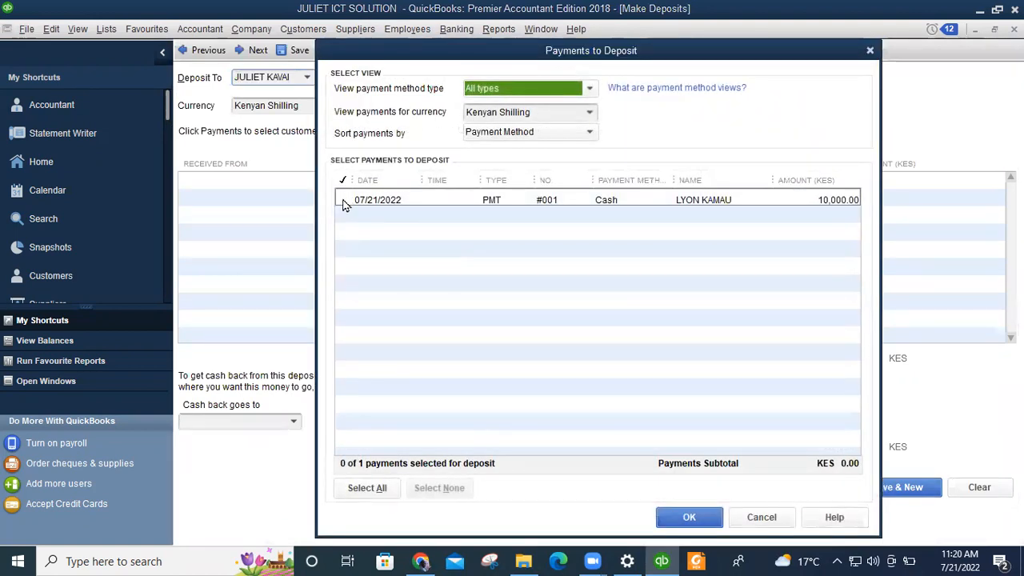
pyautogui.click(343, 201)
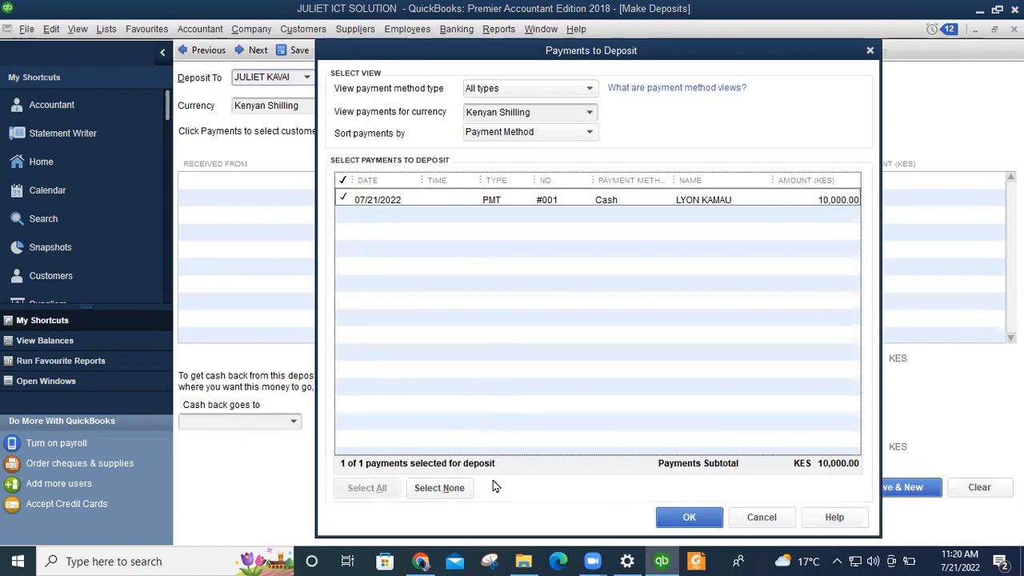
pyautogui.click(681, 517)
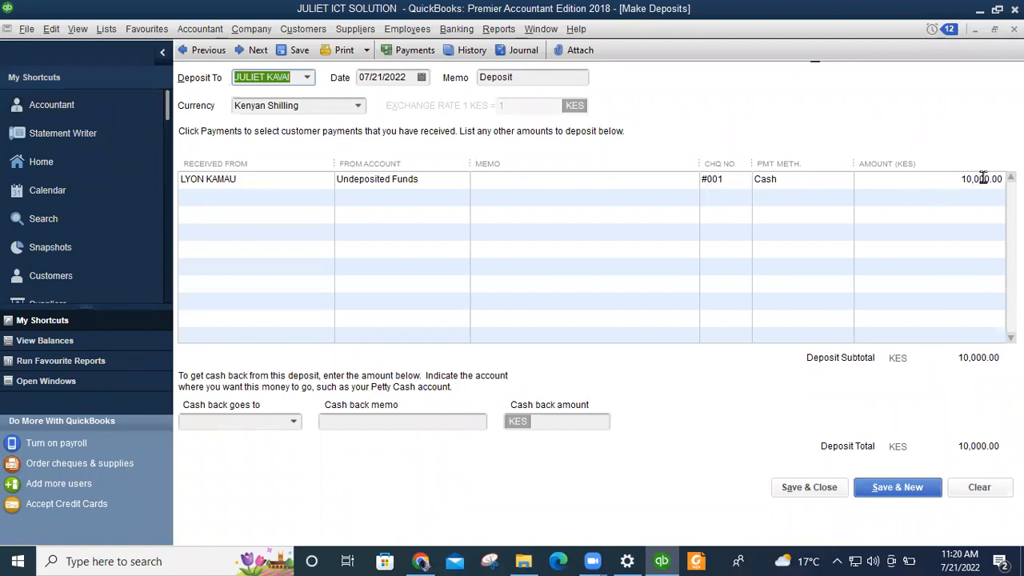
# Send cash back to an equity account for 10,000 and save the deposit.
pyautogui.click(293, 421)
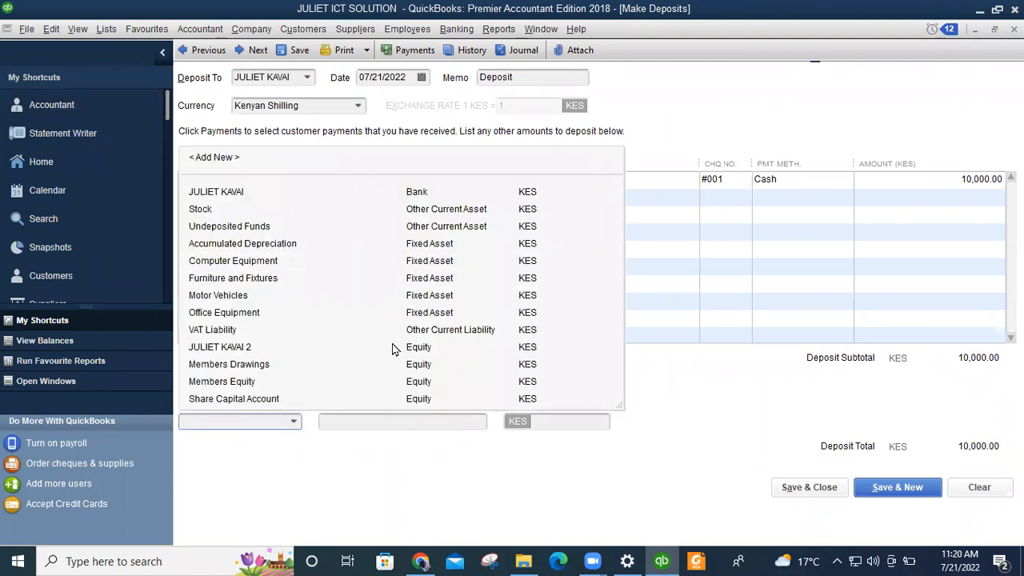
pyautogui.click(223, 348)
pyautogui.click(432, 422)
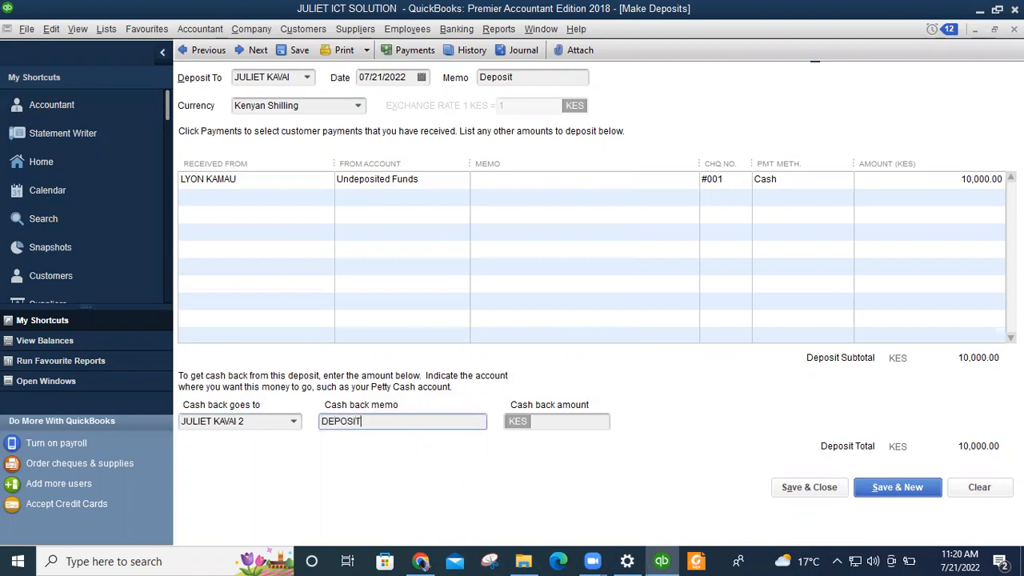
pyautogui.click(546, 421)
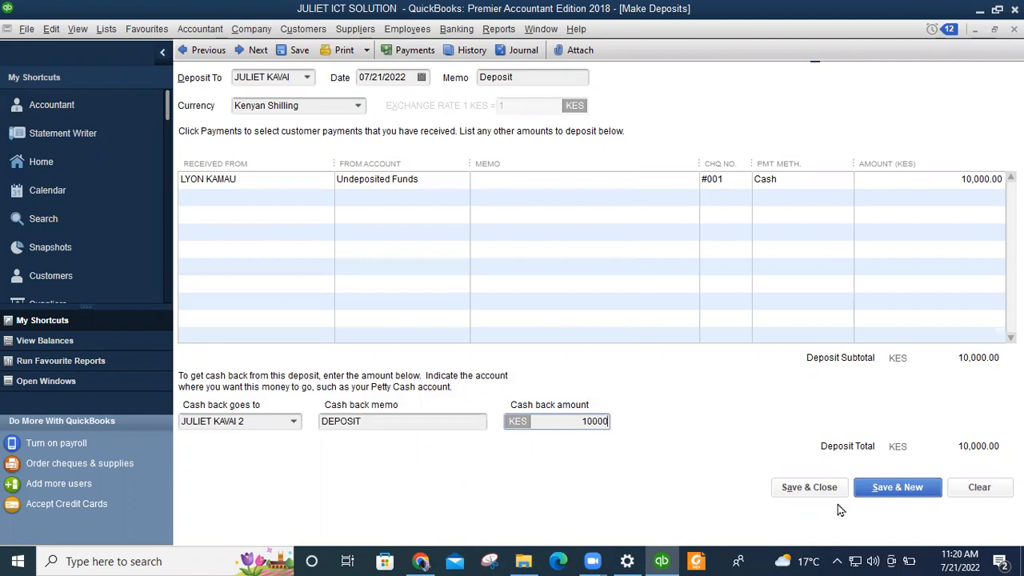
pyautogui.click(816, 490)
pyautogui.click(816, 489)
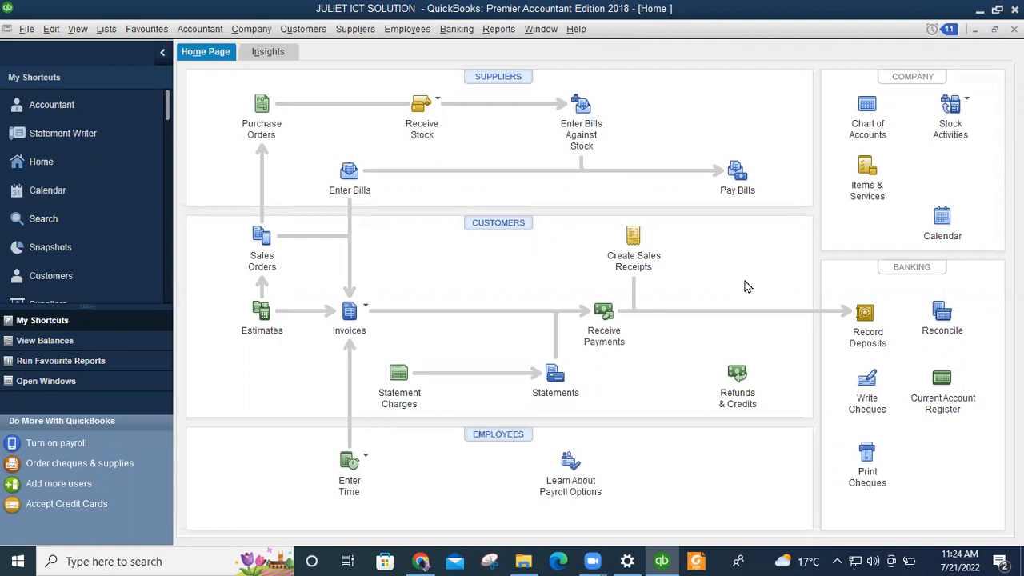
# Open Profit & Loss Standard from Reports > Company & Financial.
pyautogui.click(501, 32)
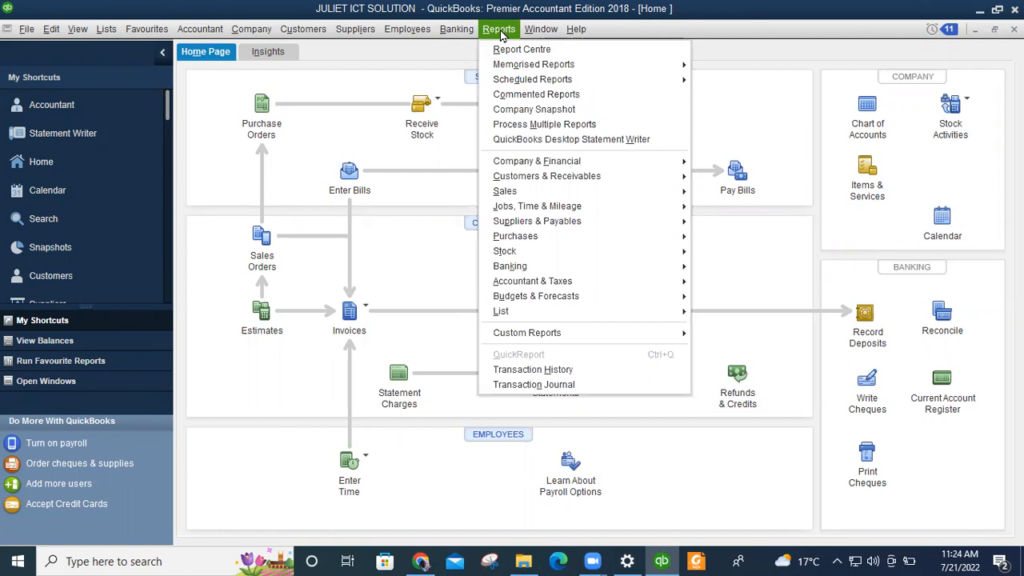
pyautogui.moveTo(572, 165)
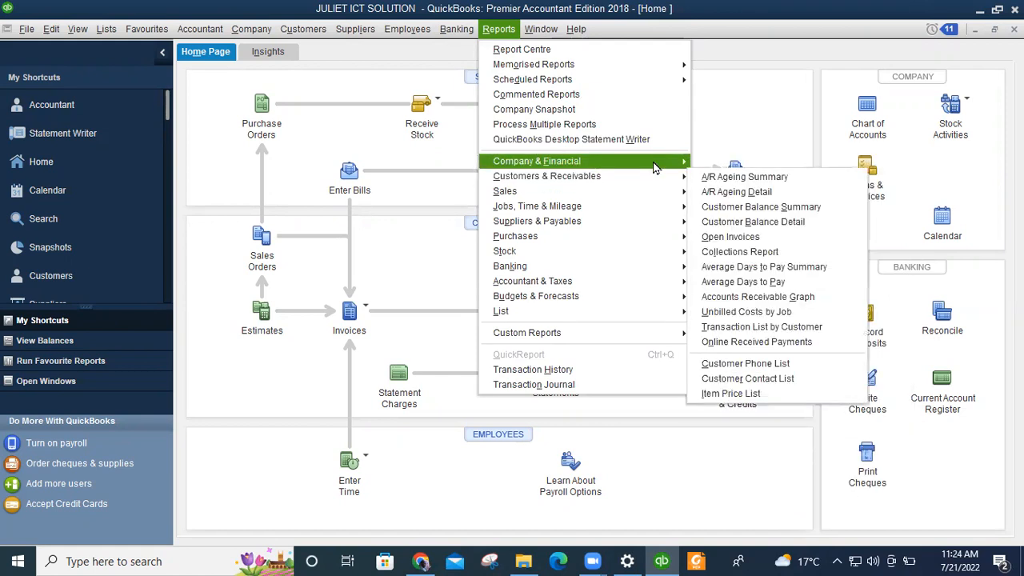
pyautogui.moveTo(653, 166)
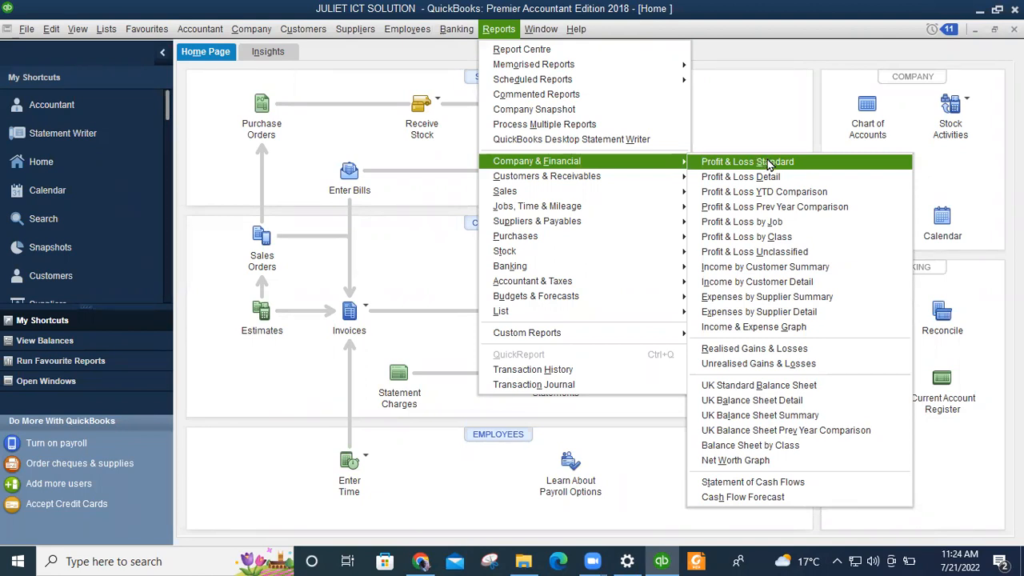
pyautogui.click(769, 164)
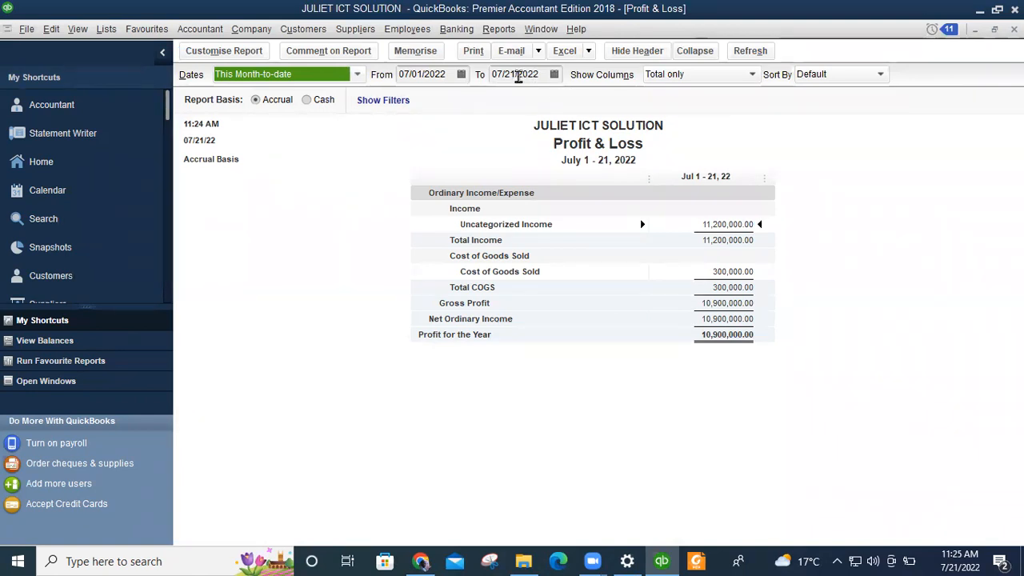
# Change the report's To date to 07/30/2022 and refresh it.
pyautogui.click(518, 74)
pyautogui.press('BackSpace')
pyautogui.press('BackSpace')
pyautogui.press('BackSpace')
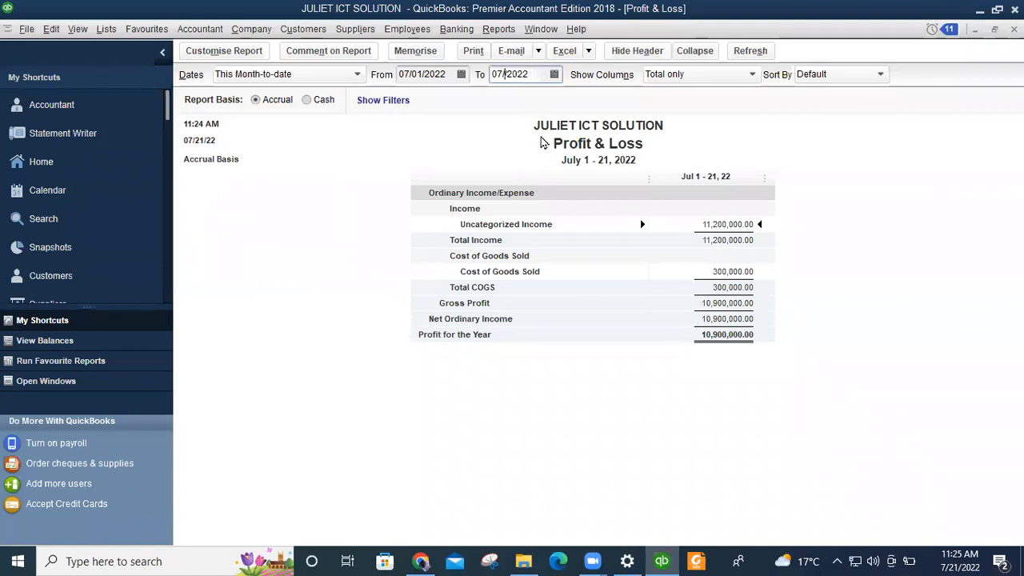
pyautogui.write('30')
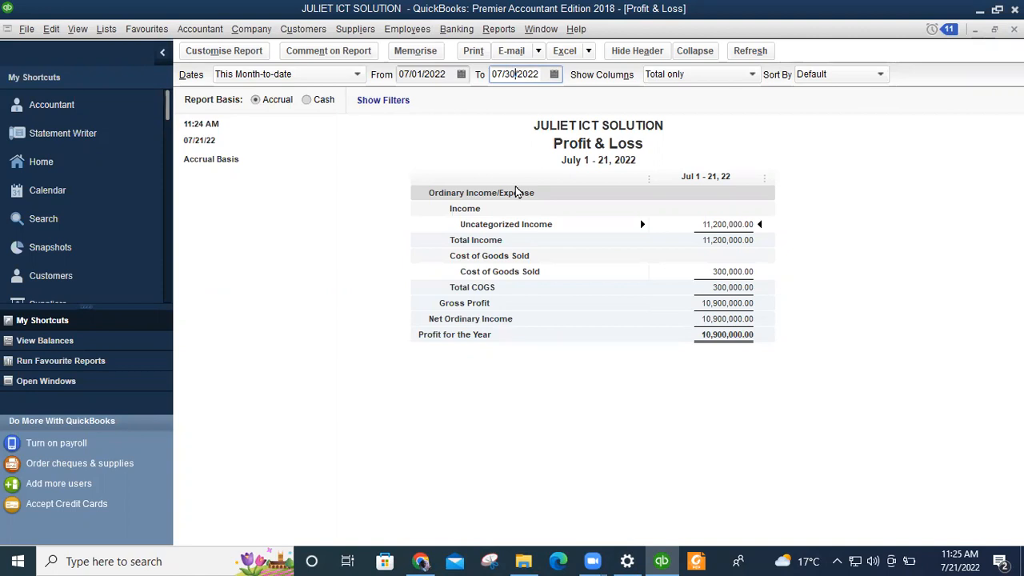
pyautogui.click(744, 53)
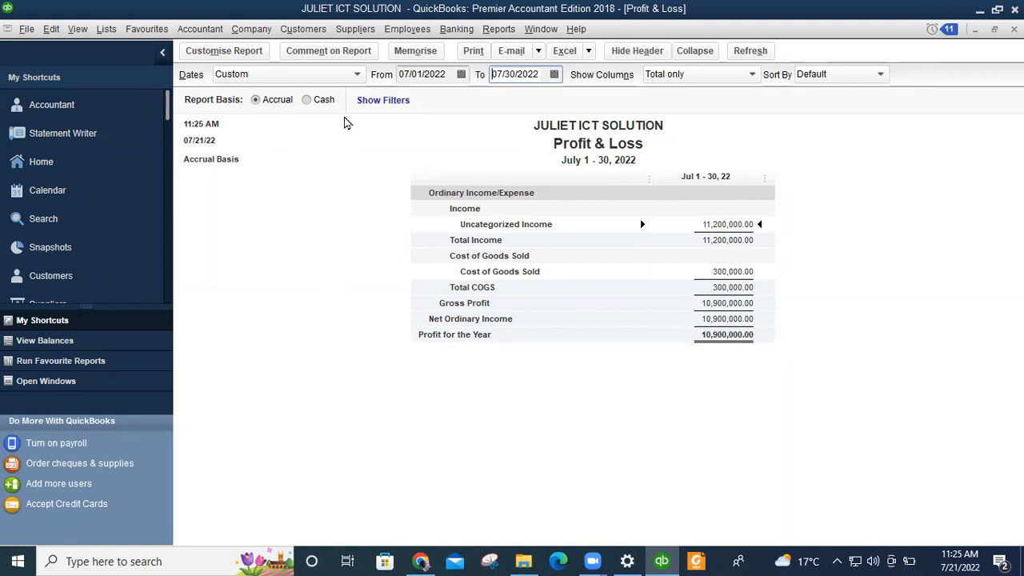
# Memorise the July report under the name Profit & Loss.
pyautogui.click(417, 51)
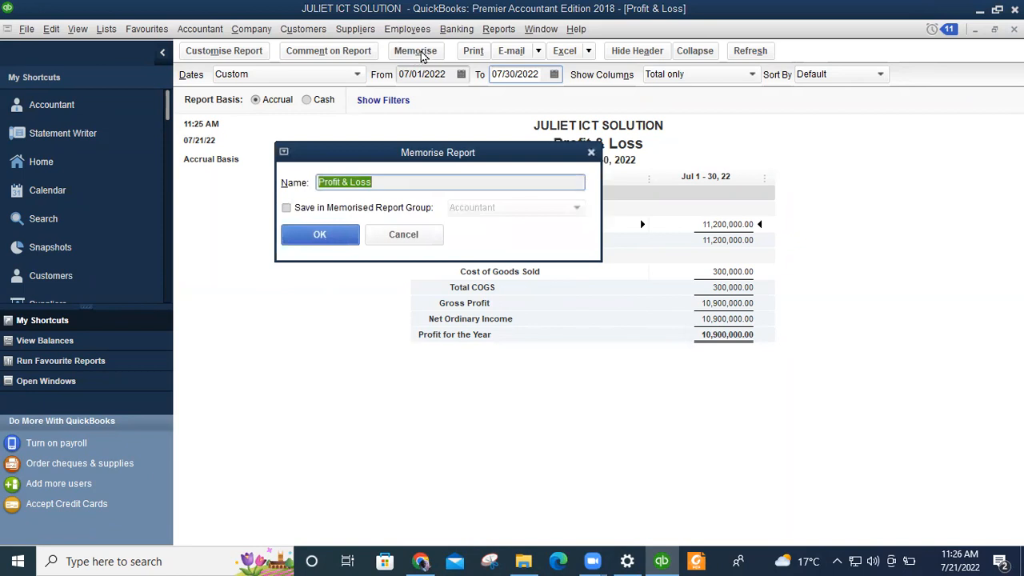
pyautogui.click(328, 238)
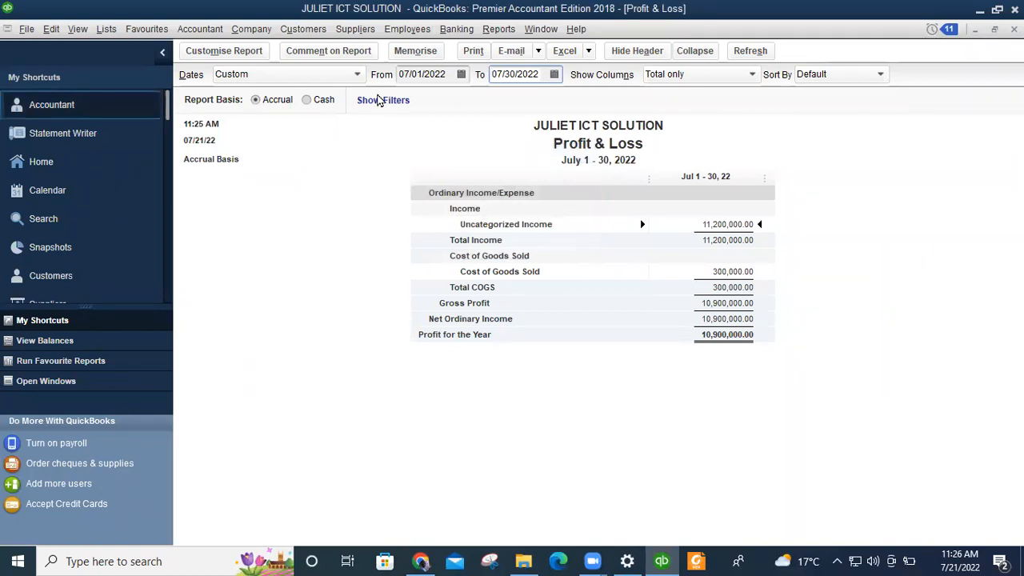
pyautogui.click(499, 29)
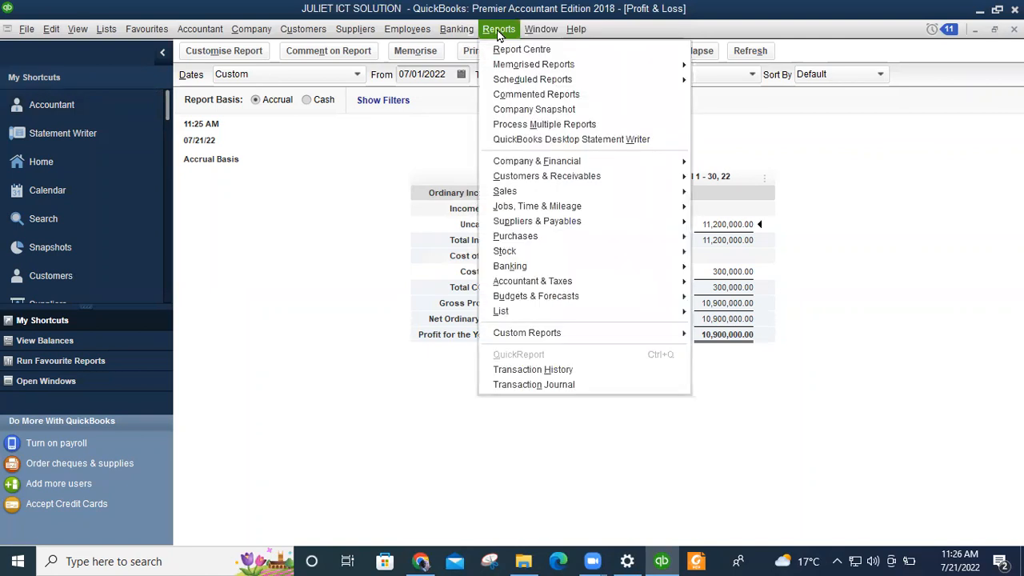
# Open the UK Balance Sheet – Standard report as of July 21, 2022 and show its date range presets.
pyautogui.moveTo(544, 162)
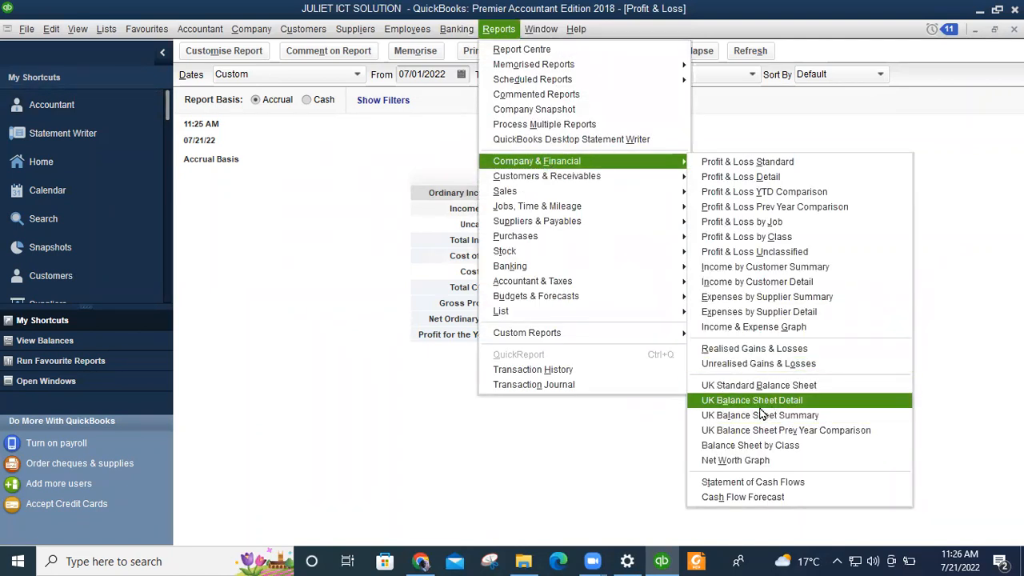
pyautogui.click(796, 387)
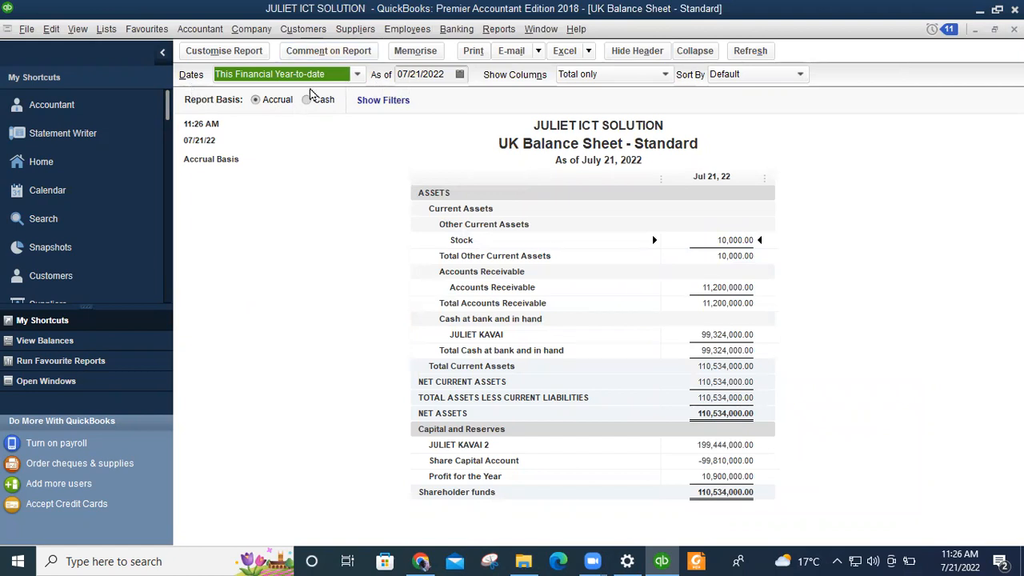
pyautogui.click(357, 76)
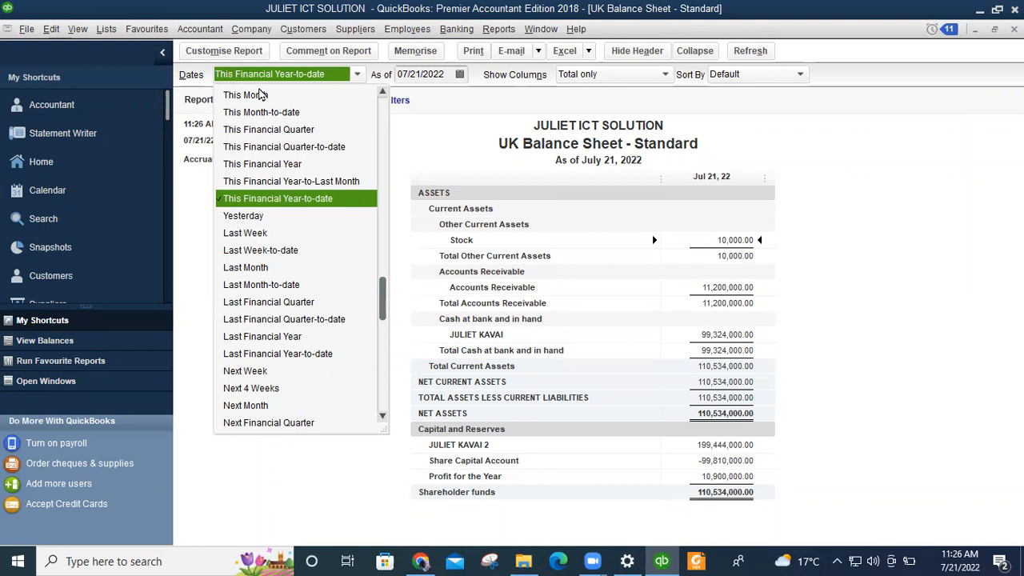
# Close the date presets unchanged and retype the As-of day as 30, aiming for 07/30/2022.
pyautogui.click(346, 76)
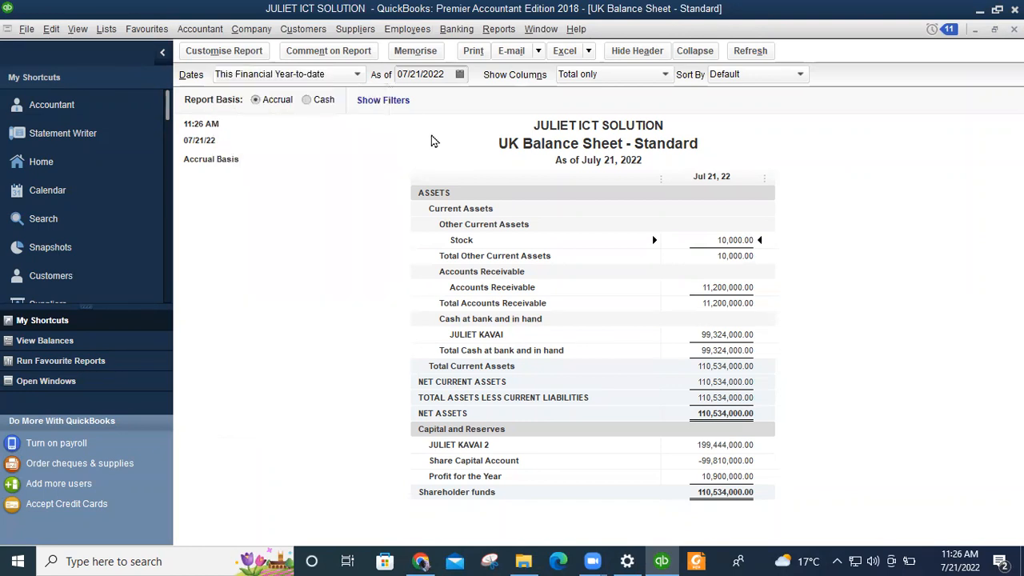
pyautogui.click(423, 75)
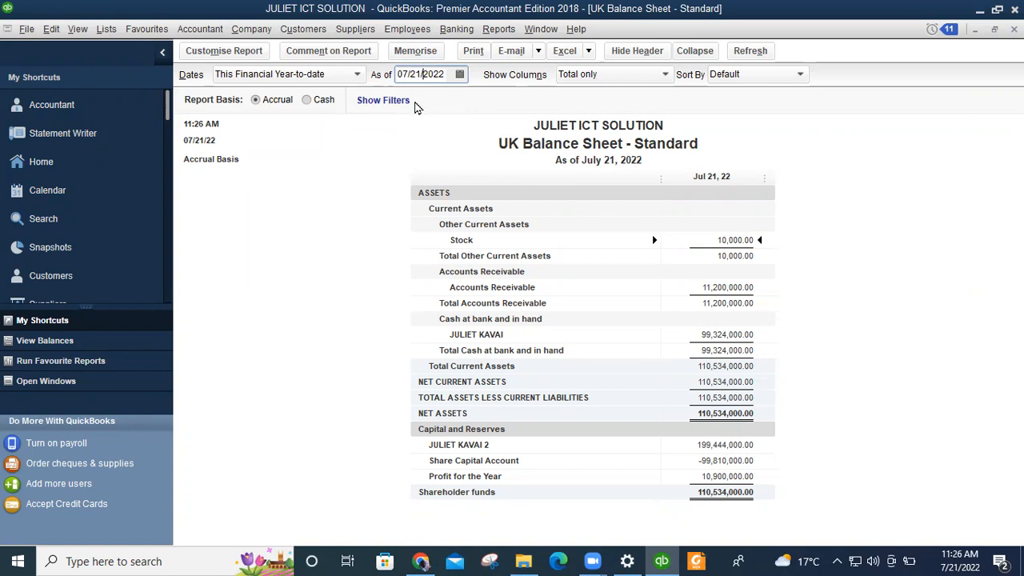
pyautogui.press('BackSpace')
pyautogui.press('BackSpace')
pyautogui.write('30')
pyautogui.press('BackSpace')
pyautogui.press('BackSpace')
pyautogui.press('BackSpace')
pyautogui.write('3')
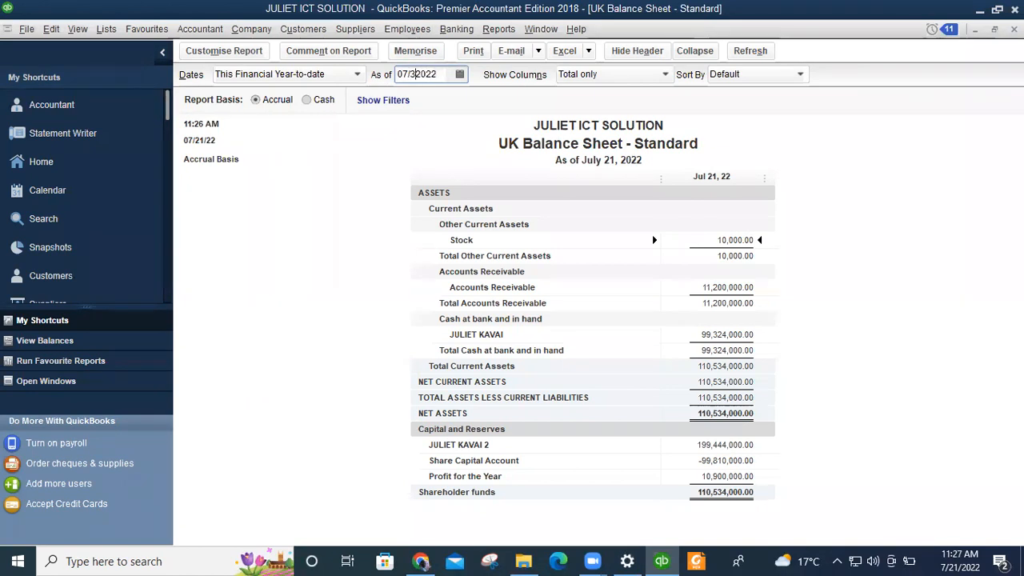
pyautogui.write('0/')
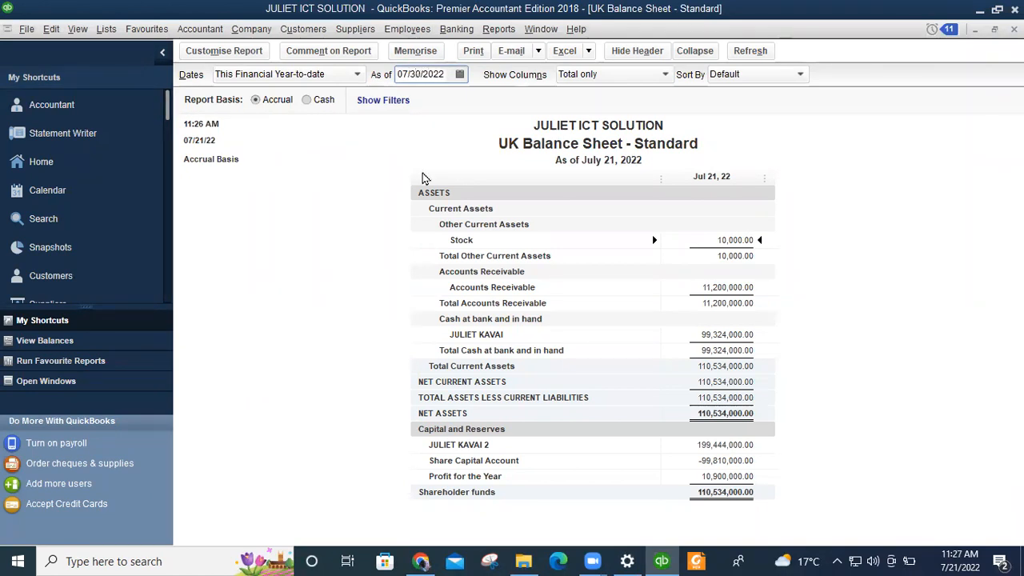
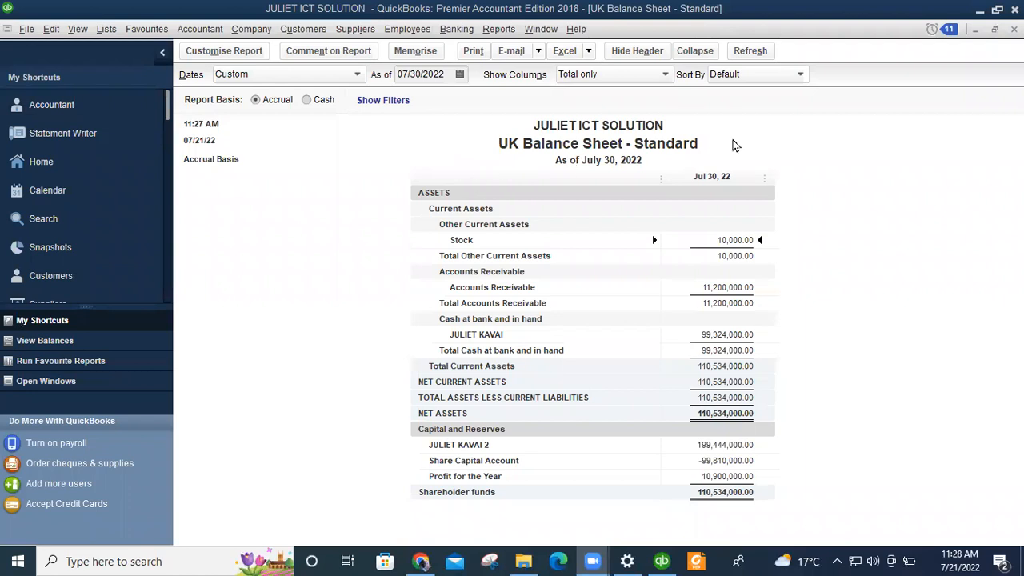
# Open the list of report categories from the Reports menu.
pyautogui.click(499, 30)
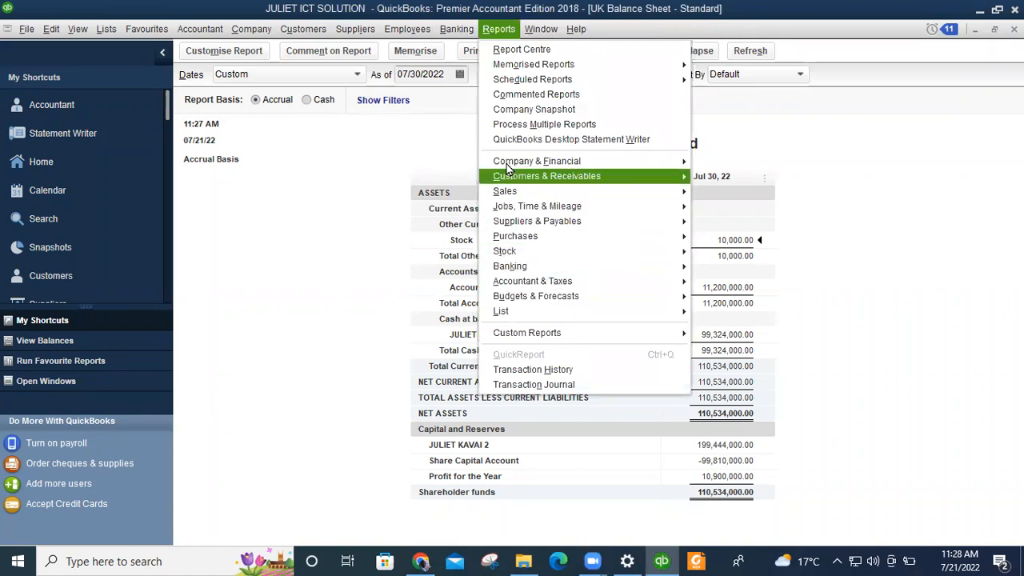
# Open the Trial Balance report from the Accountant & Taxes report group.
pyautogui.moveTo(533, 288)
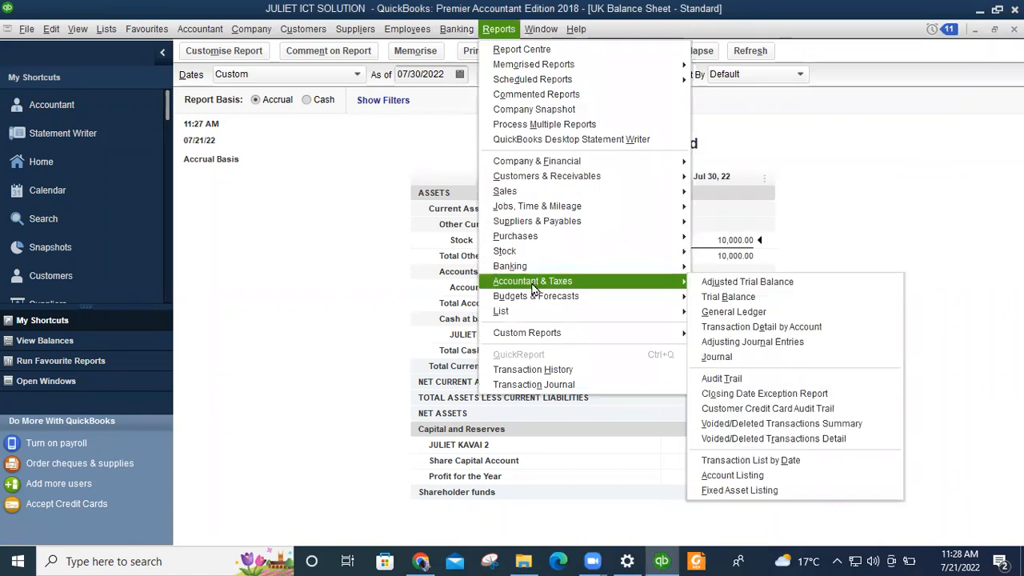
pyautogui.click(728, 297)
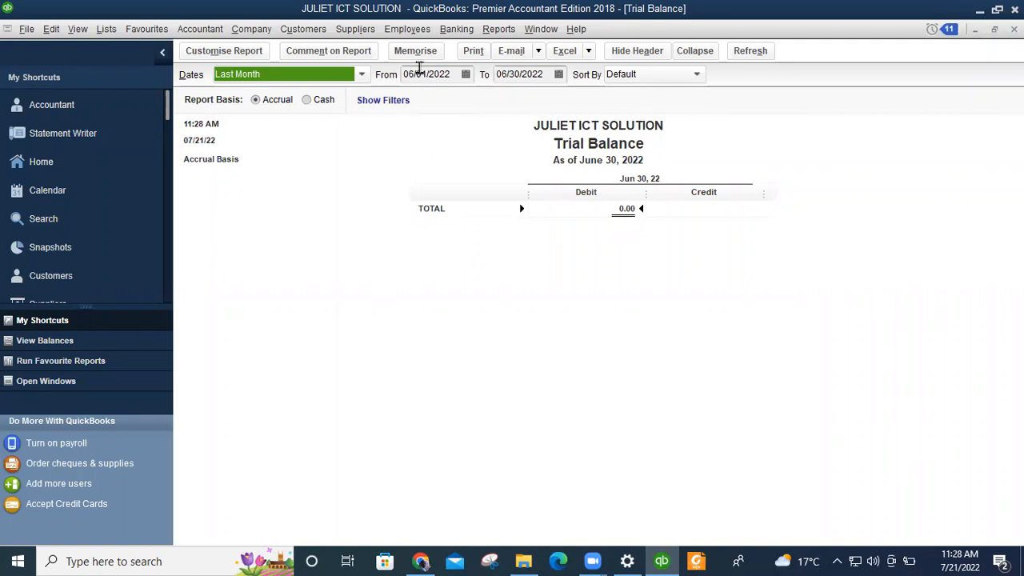
# Change the Trial Balance dates to 07/01/2022 through 07/31/2022 and refresh the report.
pyautogui.click(418, 72)
pyautogui.press('BackSpace')
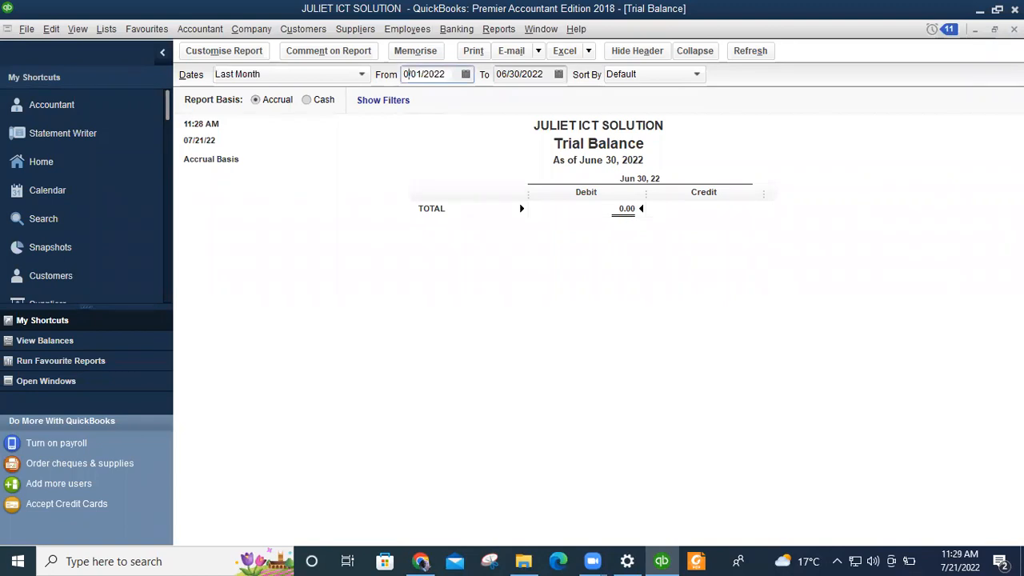
pyautogui.write('7/')
pyautogui.click(508, 73)
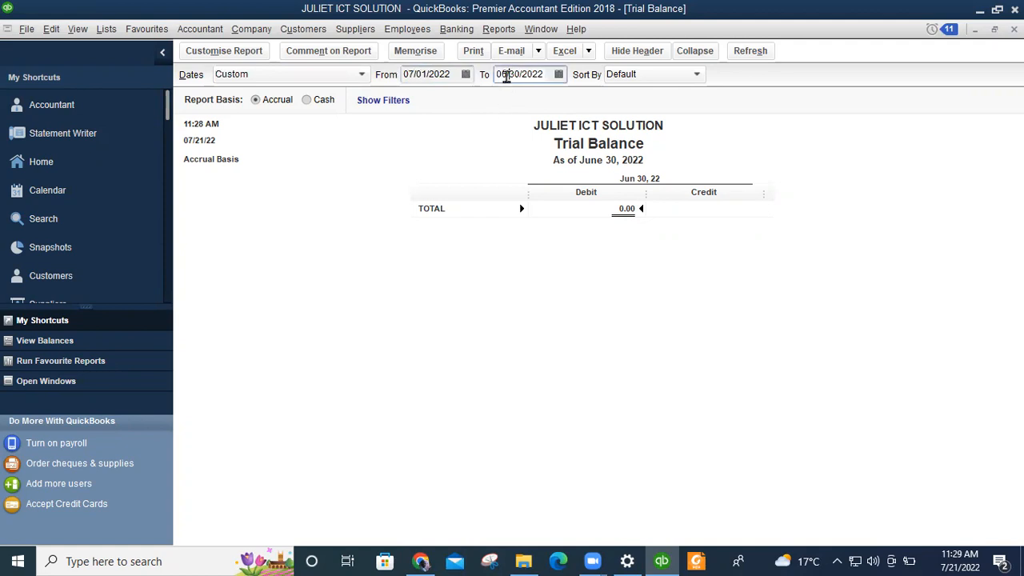
pyautogui.press('BackSpace')
pyautogui.write('7')
pyautogui.press('Right')
pyautogui.press('Right')
pyautogui.press('Right')
pyautogui.press('BackSpace')
pyautogui.press('BackSpace')
pyautogui.write('1/')
pyautogui.click(751, 50)
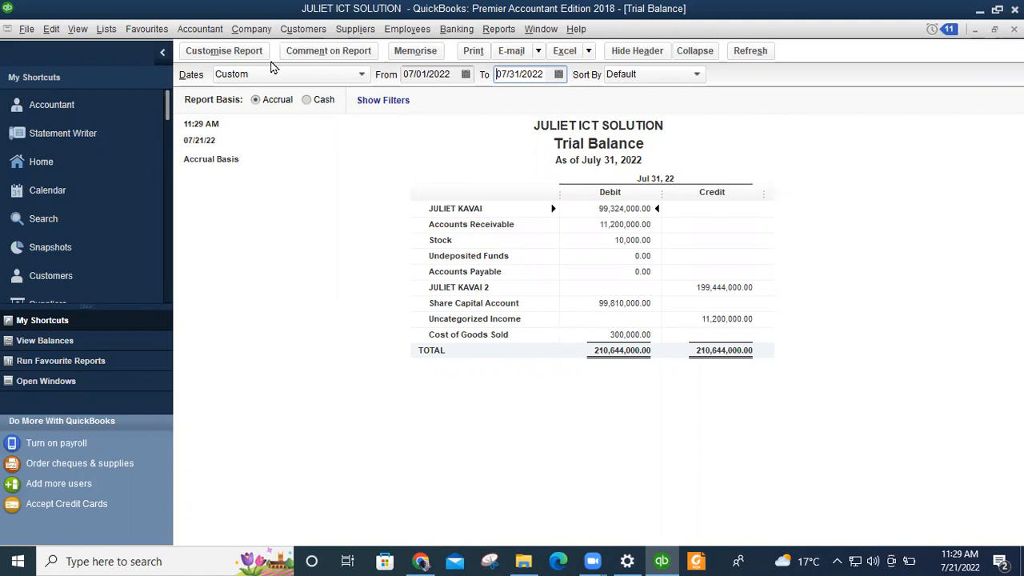
# Memorise the July report as Trial Balance, then browse the report categories without choosing one.
pyautogui.click(409, 54)
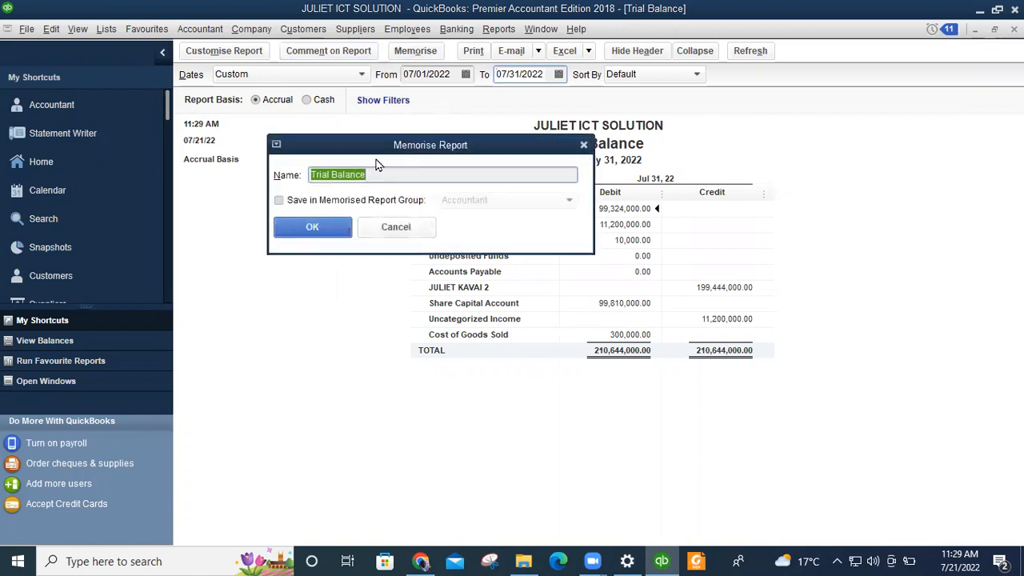
pyautogui.click(339, 231)
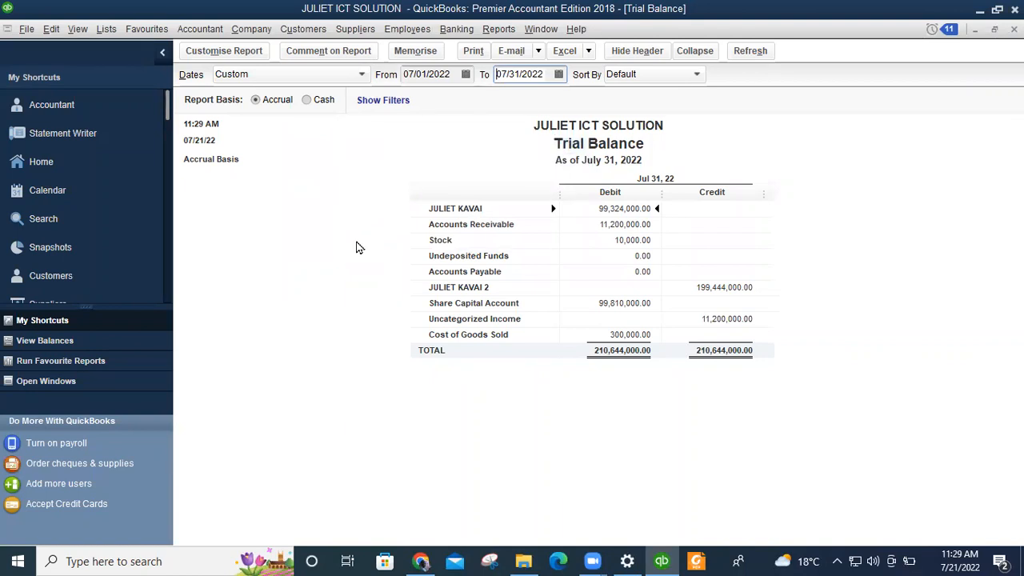
pyautogui.click(492, 32)
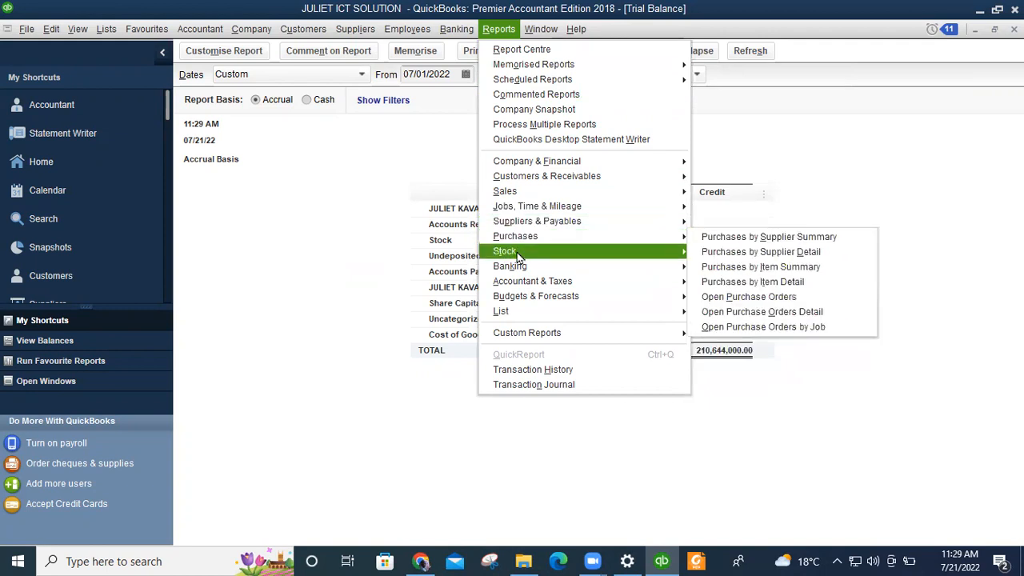
pyautogui.moveTo(524, 282)
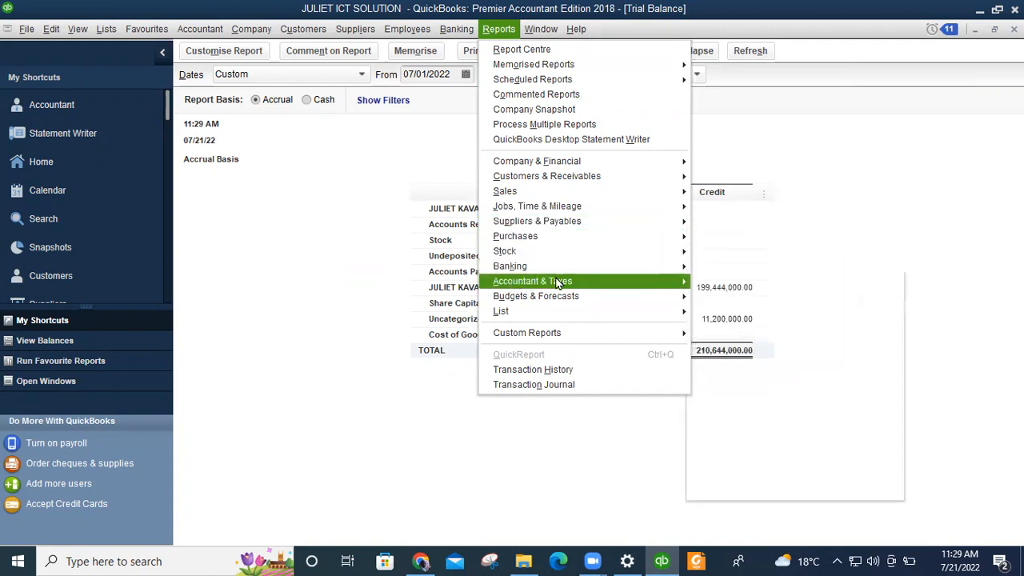
pyautogui.click(364, 239)
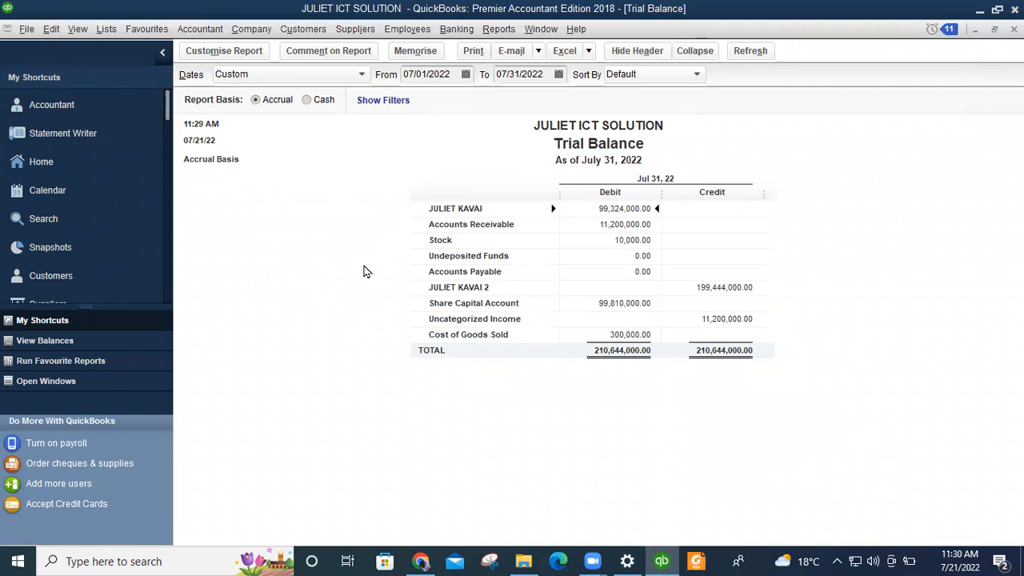
pyautogui.click(492, 33)
# Go back to the Home page and bring up the Accountant & Taxes reports submenu.
pyautogui.click(339, 185)
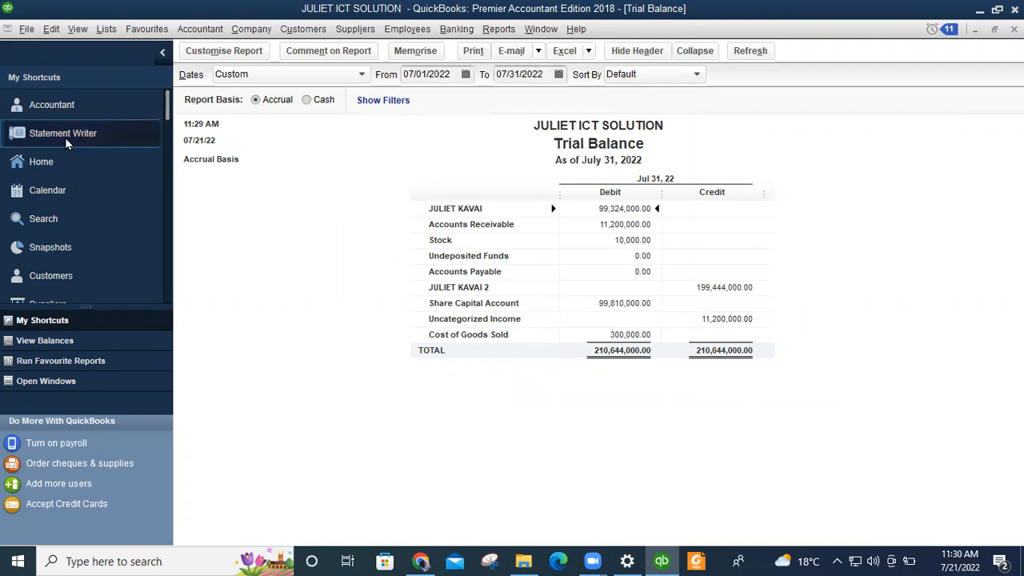
pyautogui.click(53, 164)
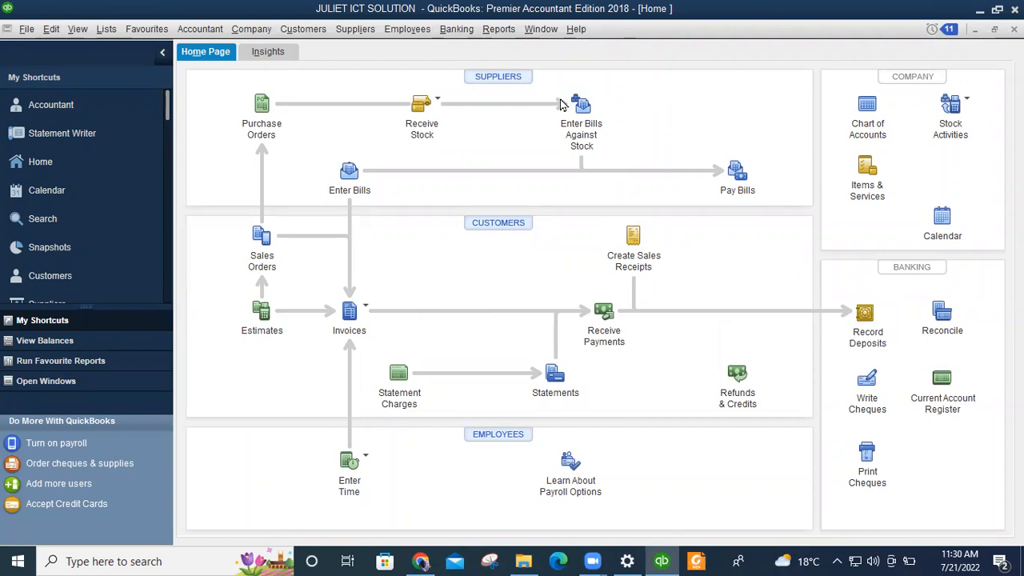
pyautogui.click(499, 29)
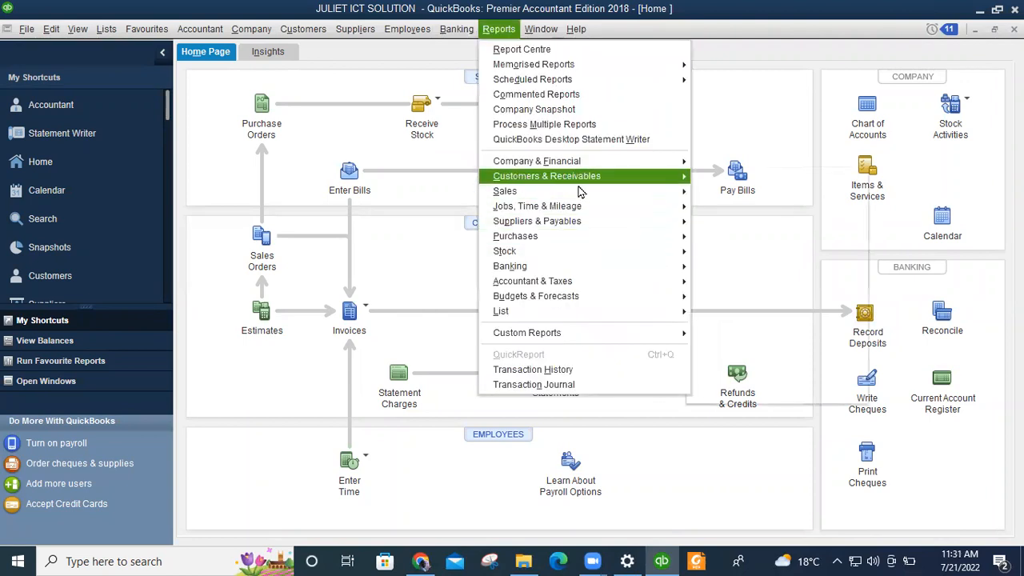
pyautogui.moveTo(550, 167)
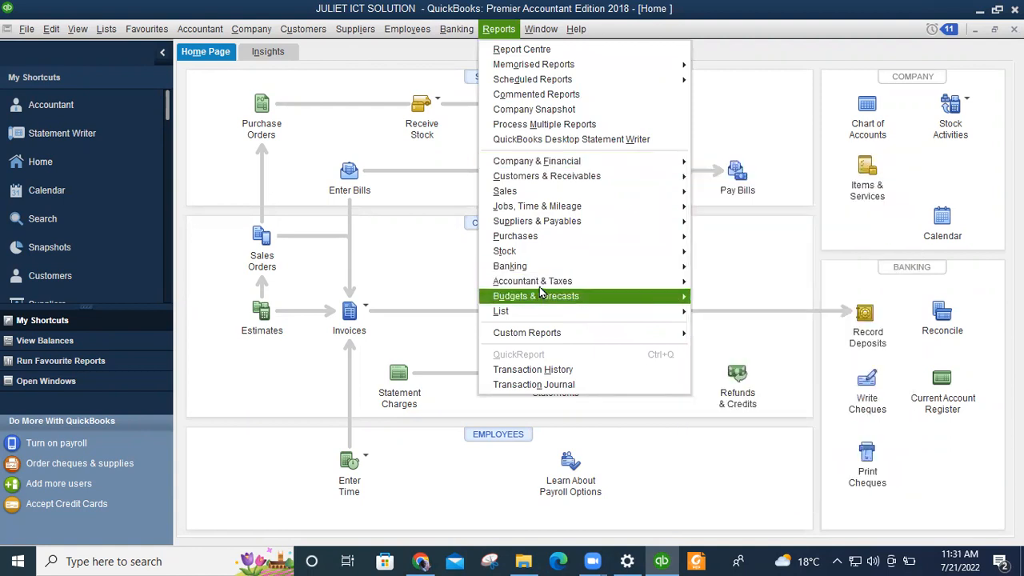
pyautogui.moveTo(546, 284)
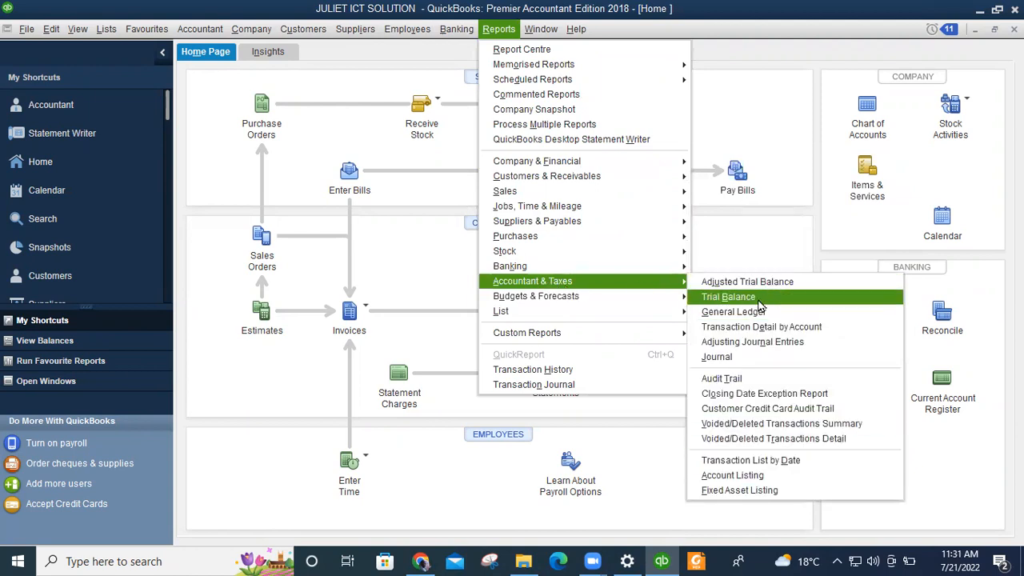